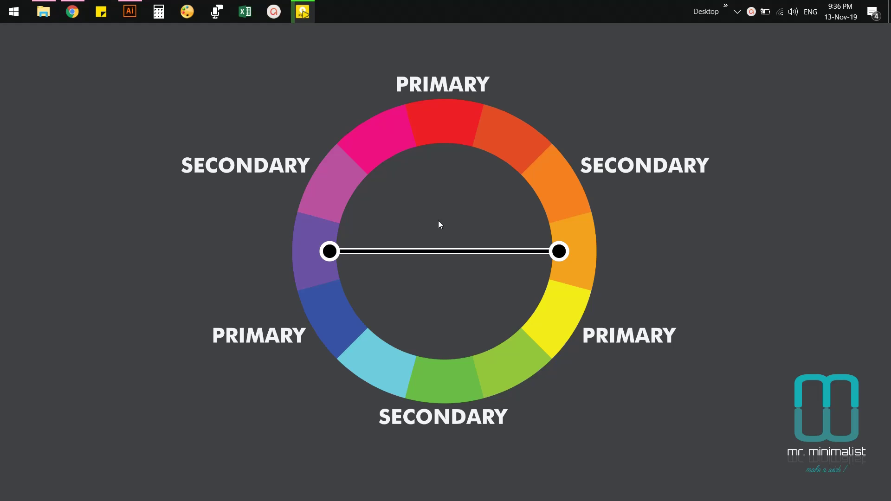
Launch Illustrator and create a 500 × 500 px document named 'Google Chrome Logo Design'.
click(128, 15)
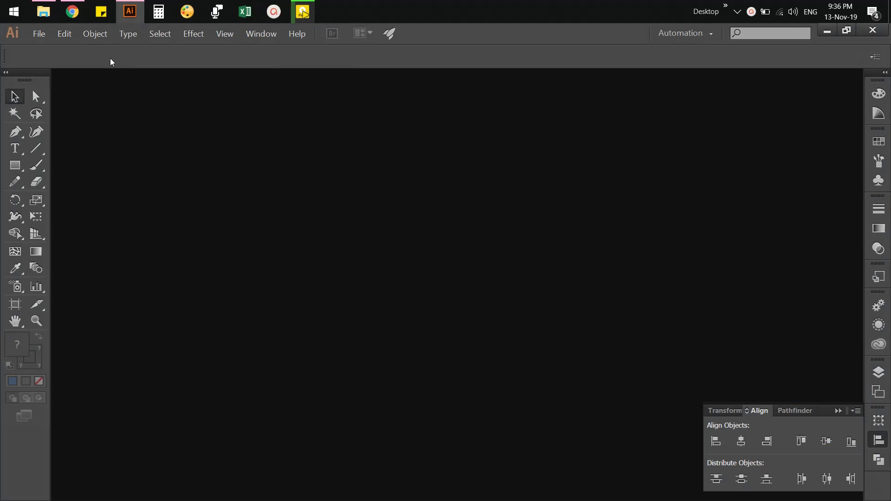
click(40, 35)
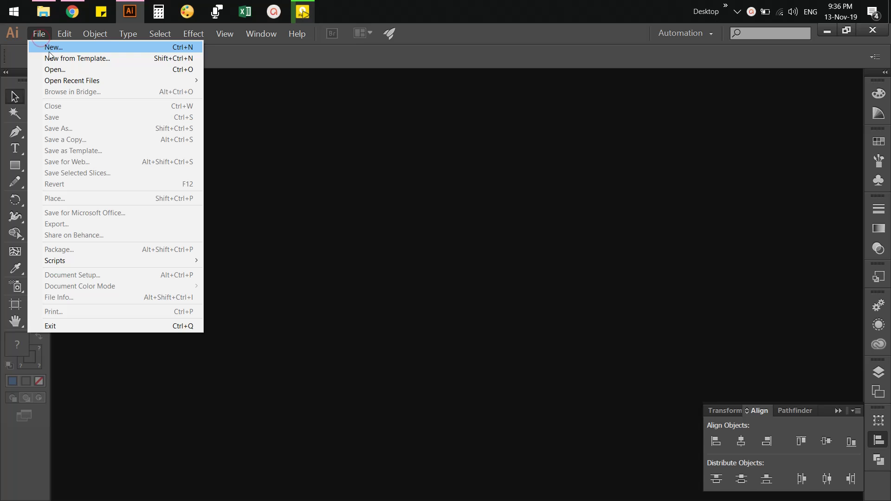
click(71, 47)
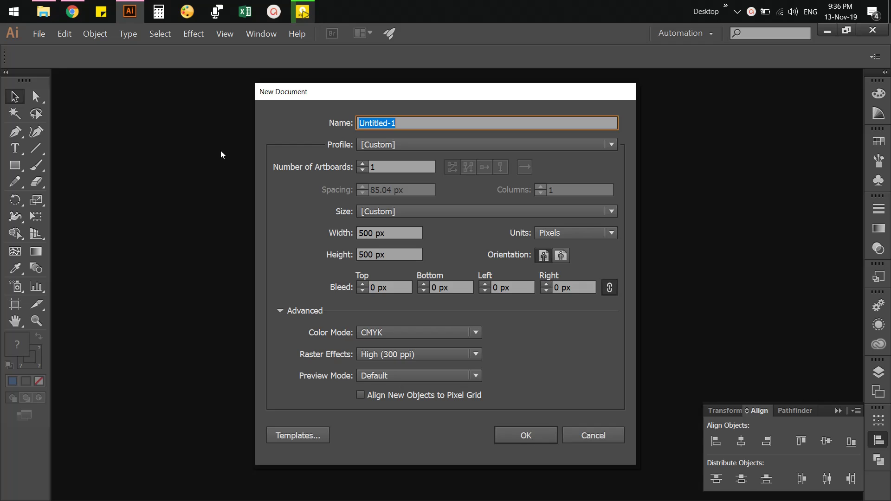
text(Google Chr)
text(ome Logo Design)
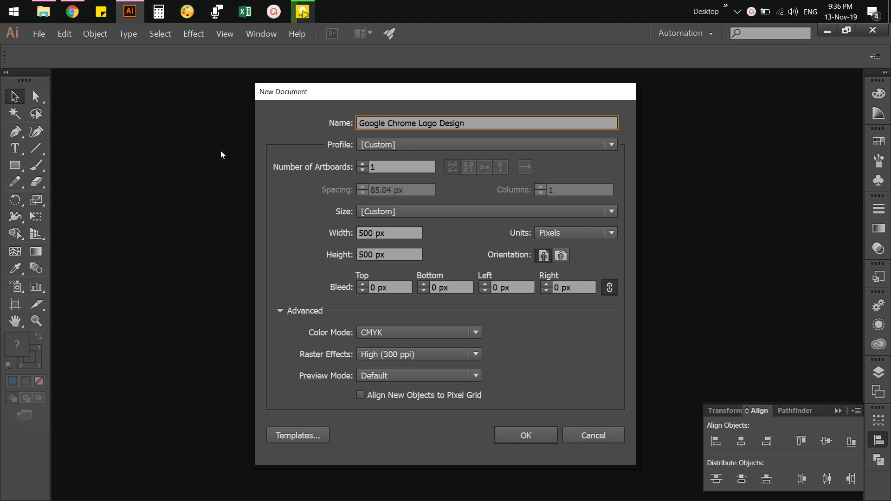
key(Return)
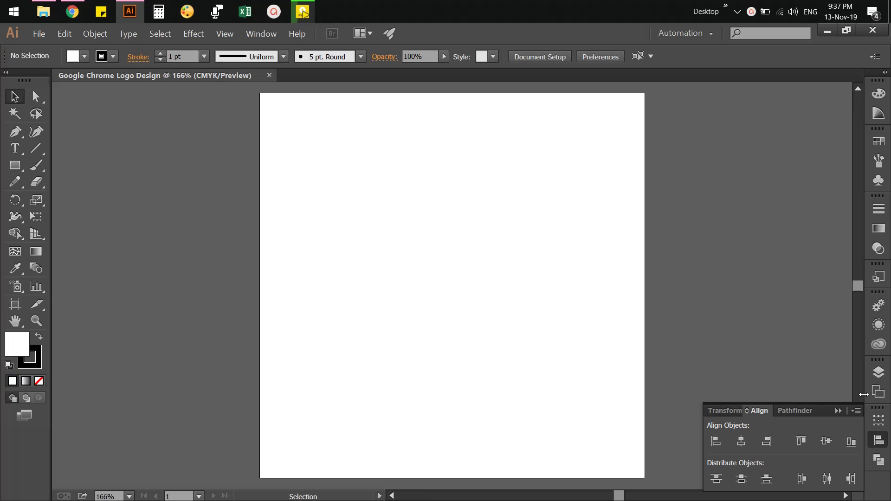
Save as 'Google Chrome Logo Design.ai' in the '5. Google Chrome Logo Design Tutorial' folder with default options.
click(881, 442)
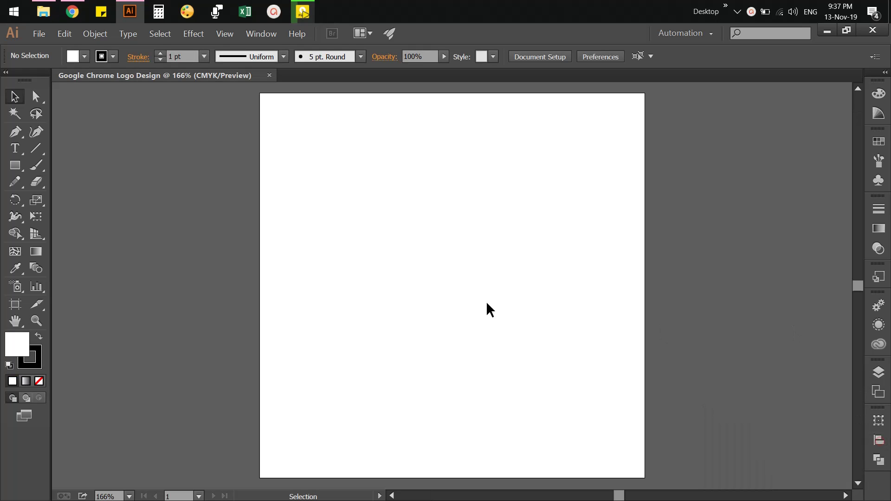
click(43, 37)
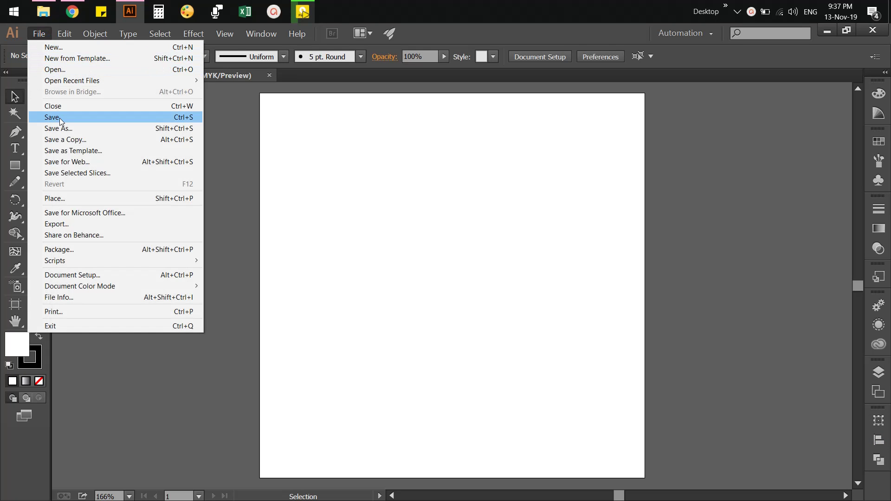
click(60, 118)
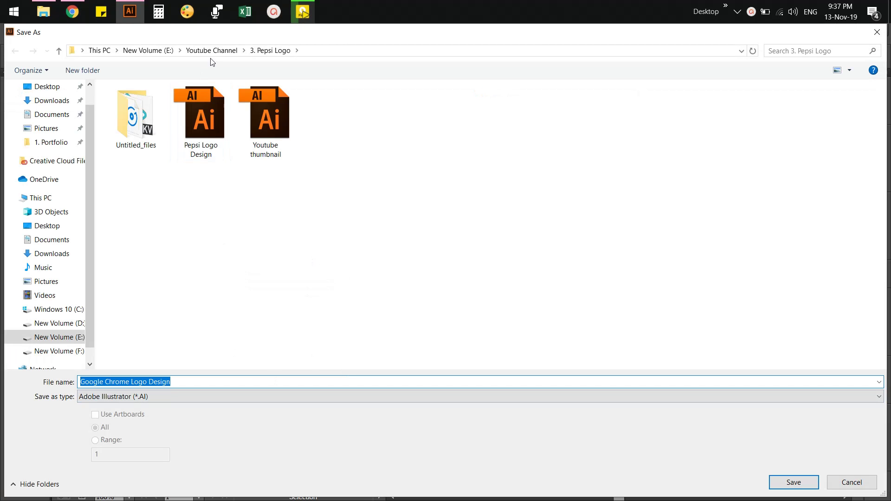
click(212, 51)
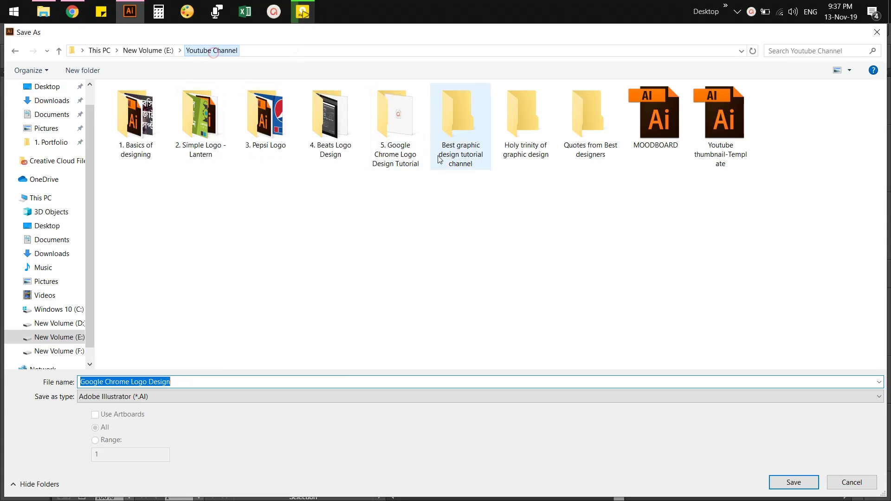
double_click(406, 156)
click(776, 487)
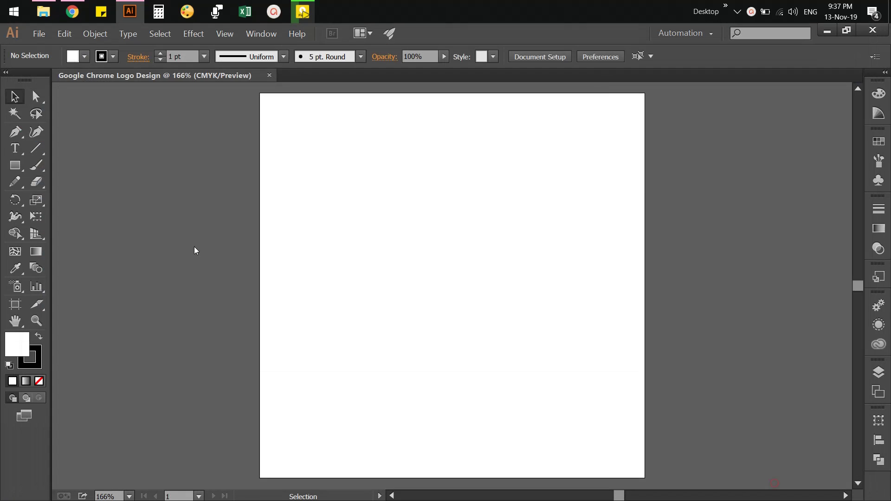
click(494, 483)
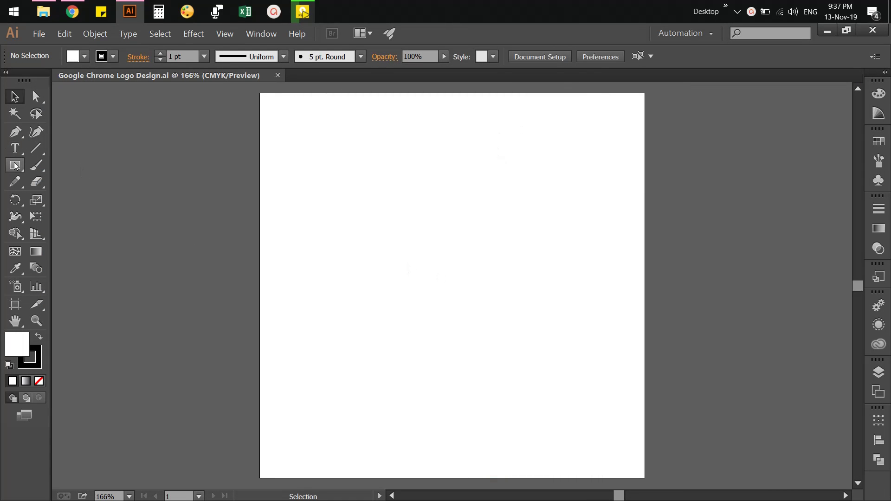
Draw a circle with the Ellipse tool and move it toward the artboard centre.
mouse_move(15, 165)
mouse_down()
mouse_move(81, 192)
mouse_move(78, 199)
mouse_up()
mouse_move(369, 203)
mouse_down()
mouse_move(446, 309)
mouse_move(512, 327)
mouse_up()
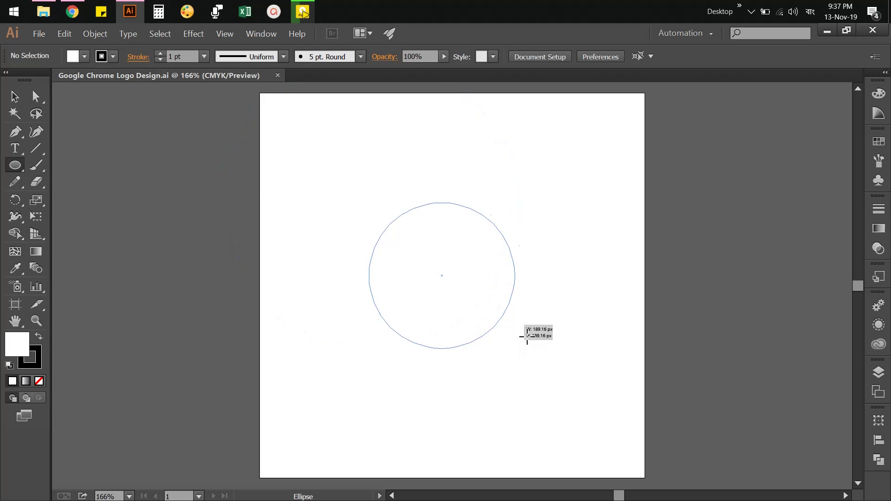
drag(512, 326, 558, 362)
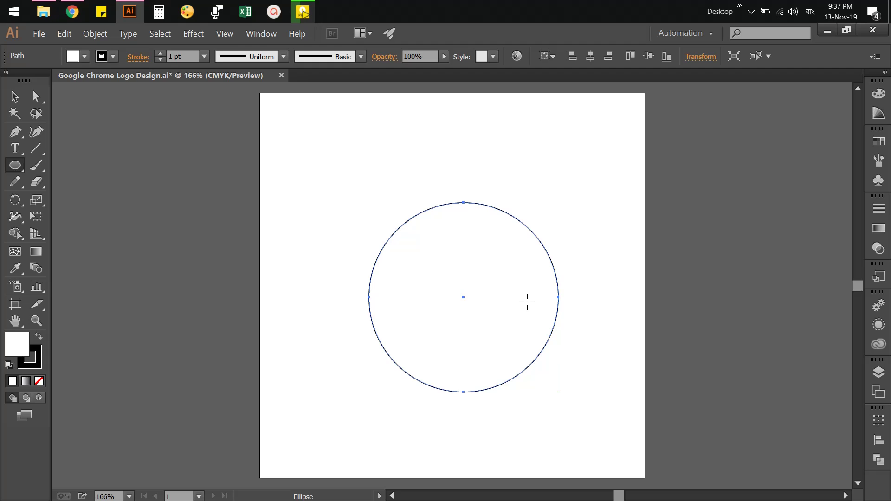
key(v)
drag(487, 297, 476, 271)
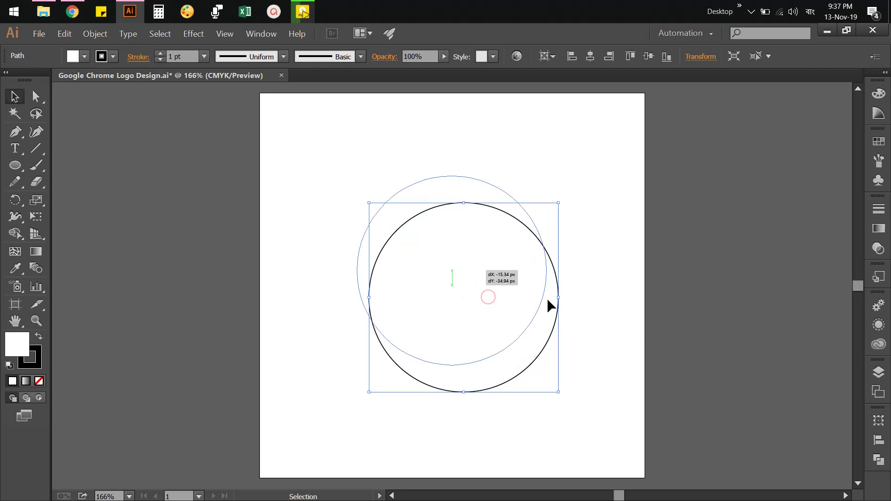
click(605, 321)
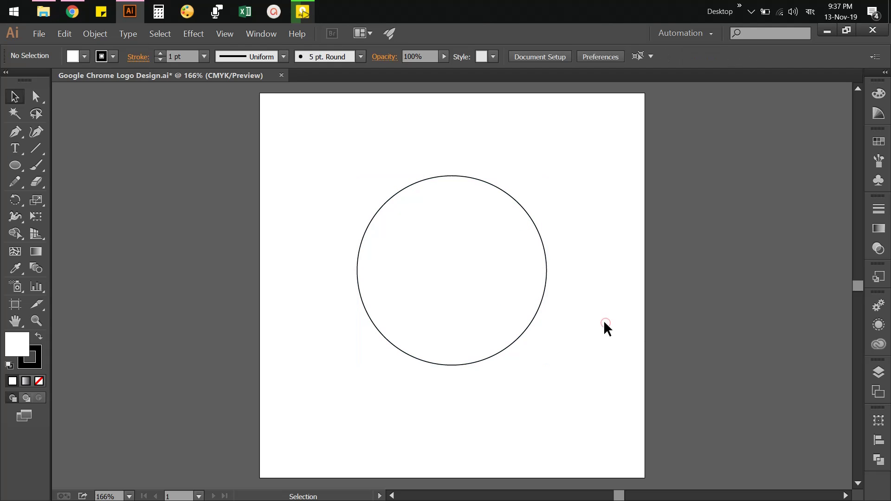
Copy the circle and paste it in front, then show its size and position values.
click(442, 285)
click(64, 33)
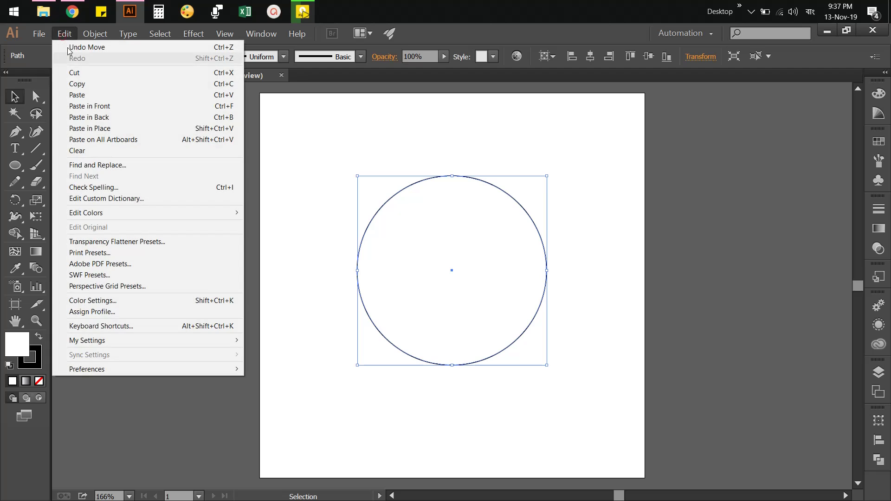
click(79, 83)
click(65, 34)
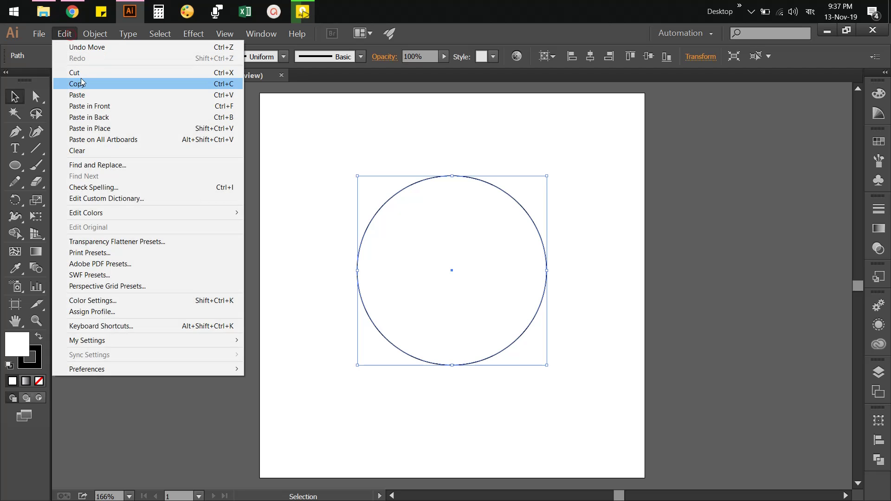
click(84, 106)
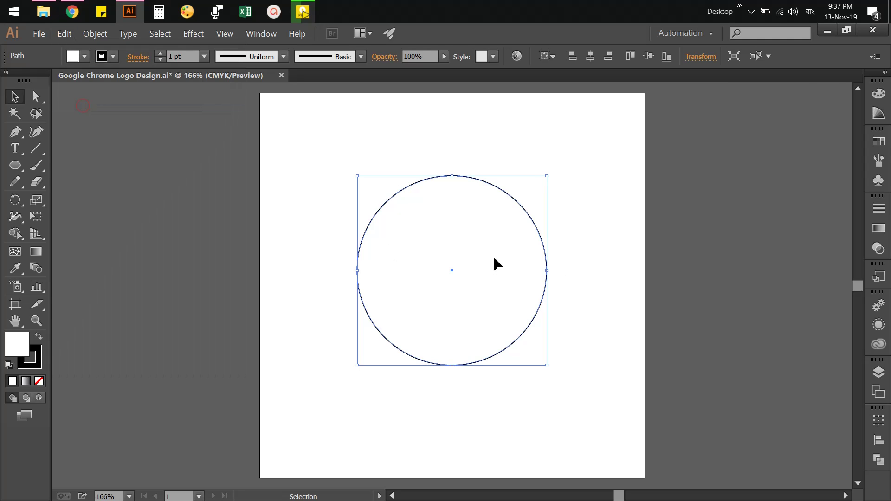
click(879, 420)
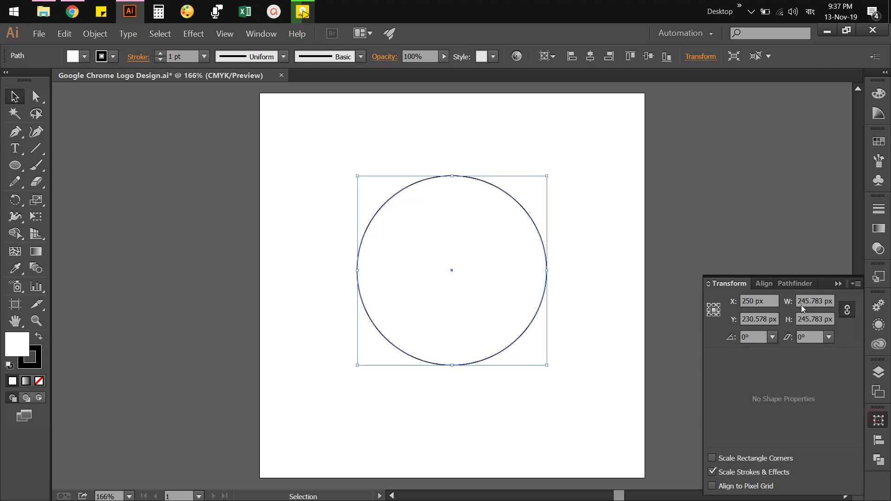
Shrink the top circle copy by dividing its width by 1.618 twice, to 93.885 px.
click(817, 302)
text(*1.)
key(BackSpace)
key(BackSpace)
key(BackSpace)
click(808, 13)
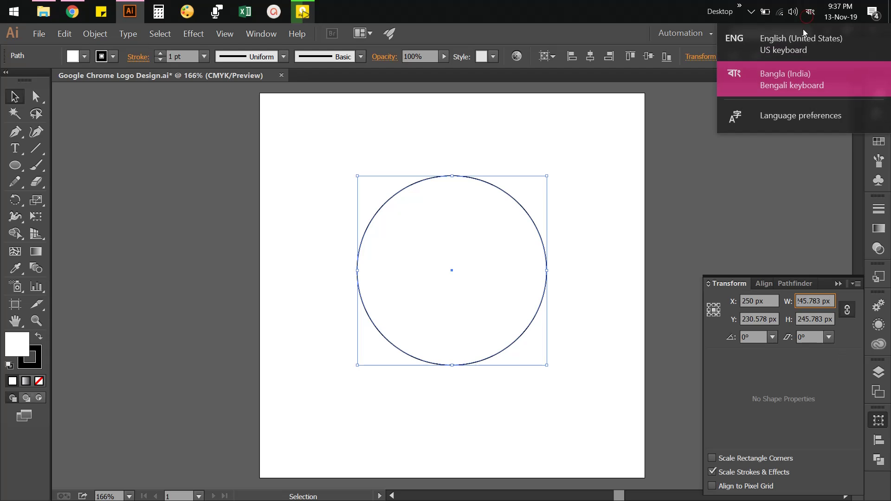
click(802, 30)
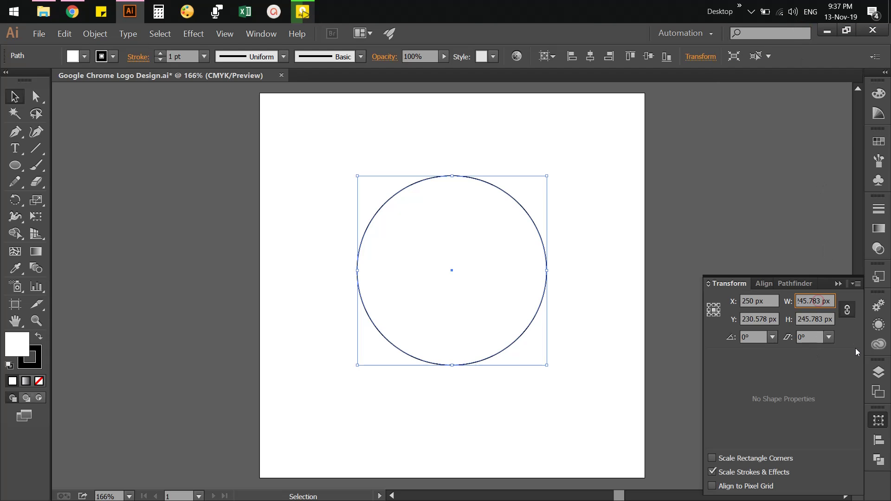
text(/1.)
text(618)
key(Tab)
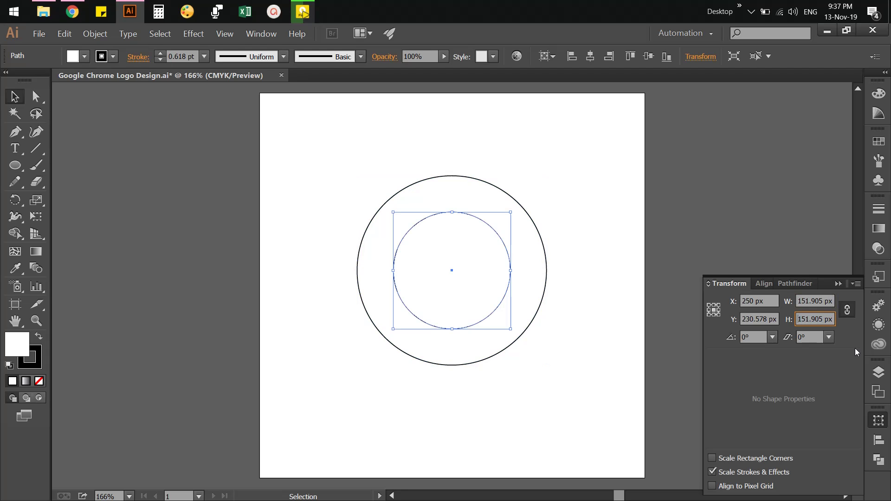
click(811, 302)
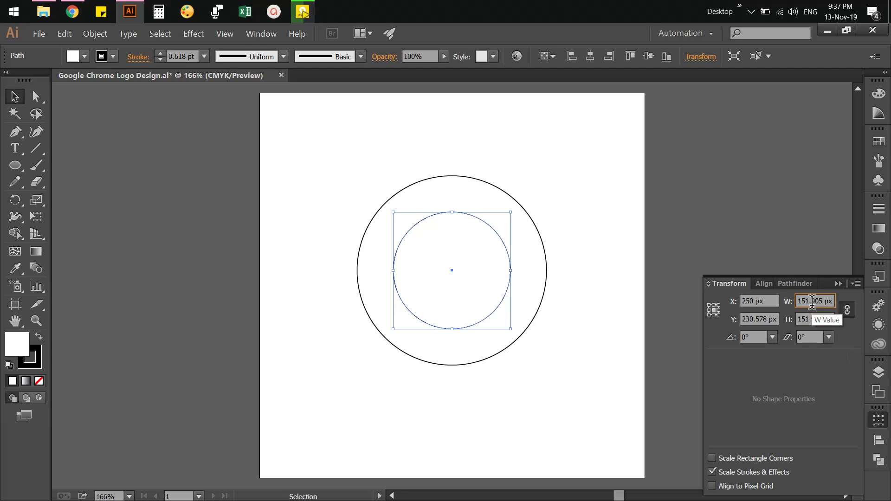
text(/)
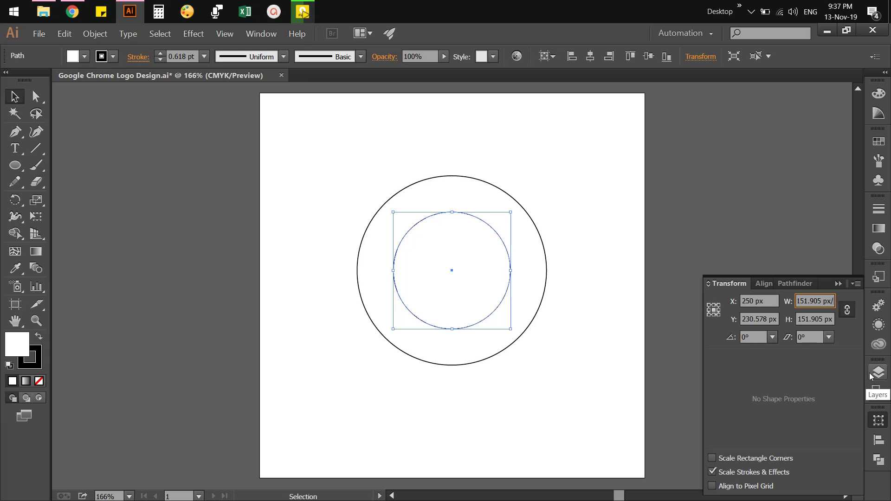
text(1.618)
key(Return)
click(610, 286)
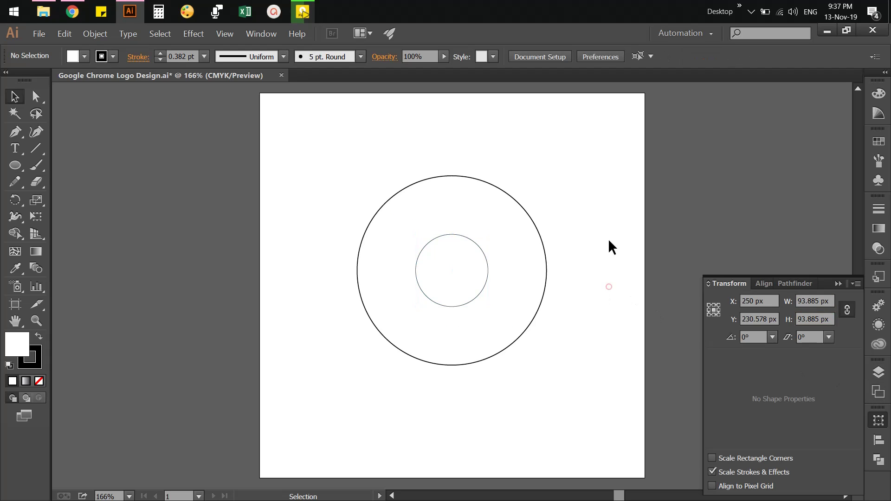
Paste a copy in front of the 93.885 px circle and enlarge it slightly to about 104.73 px.
click(489, 272)
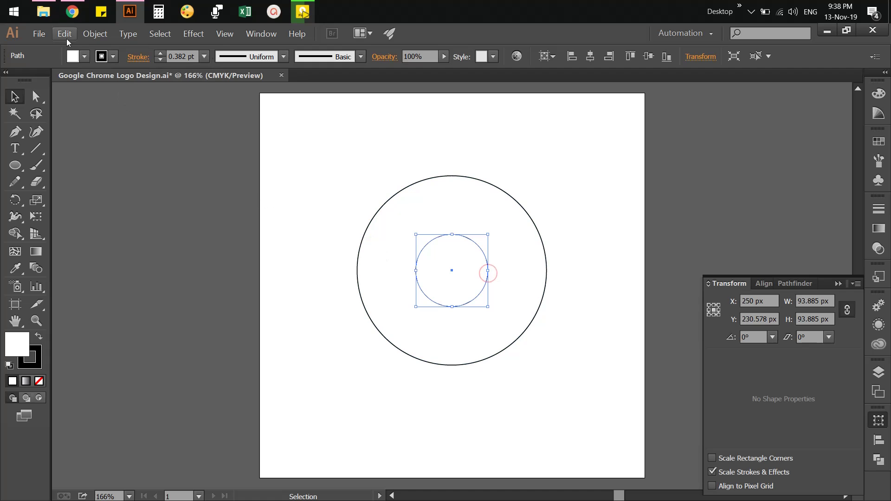
click(39, 34)
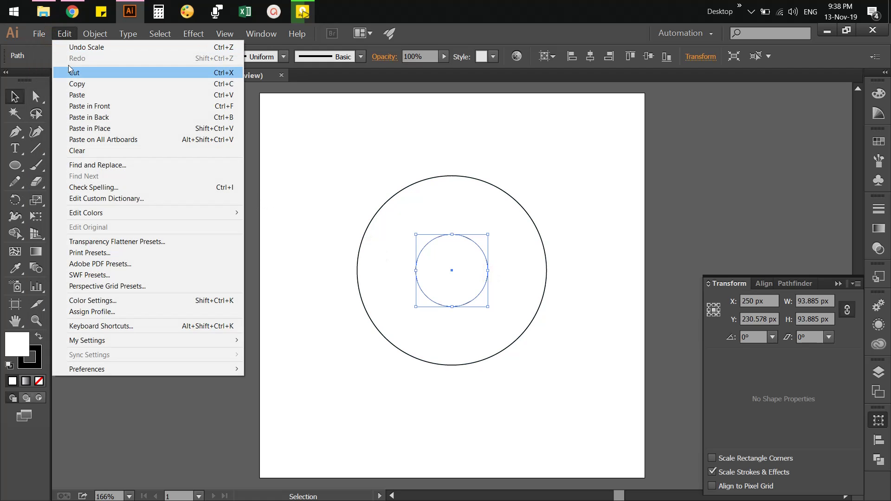
click(73, 82)
click(66, 35)
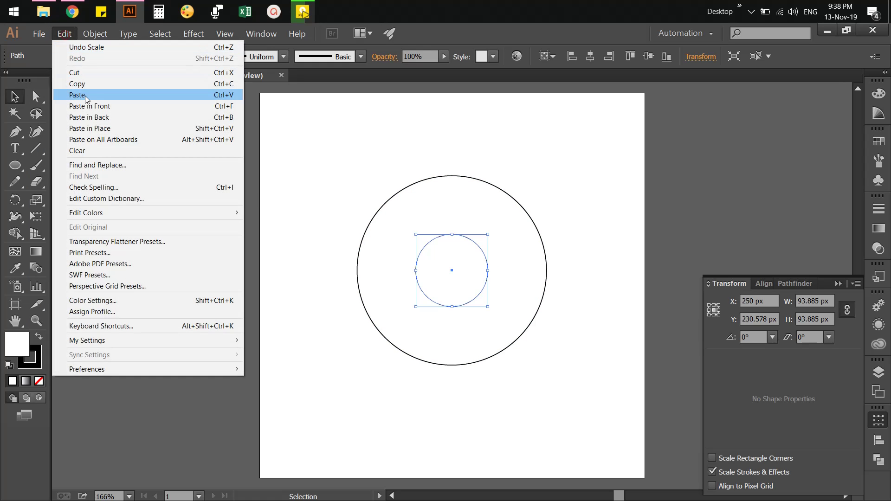
click(85, 106)
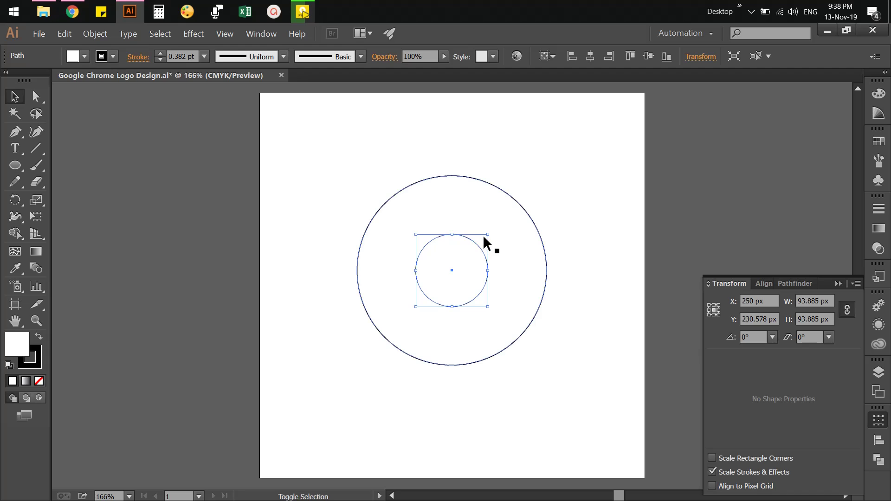
drag(487, 235, 493, 232)
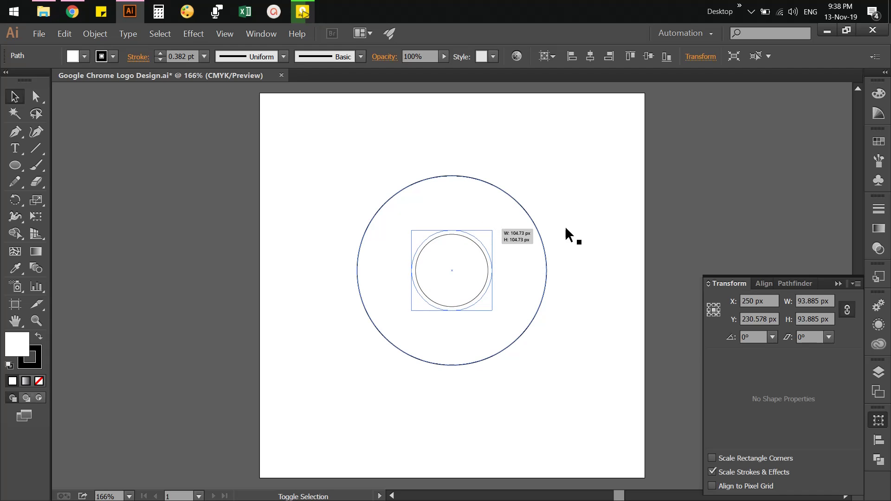
click(612, 220)
click(475, 269)
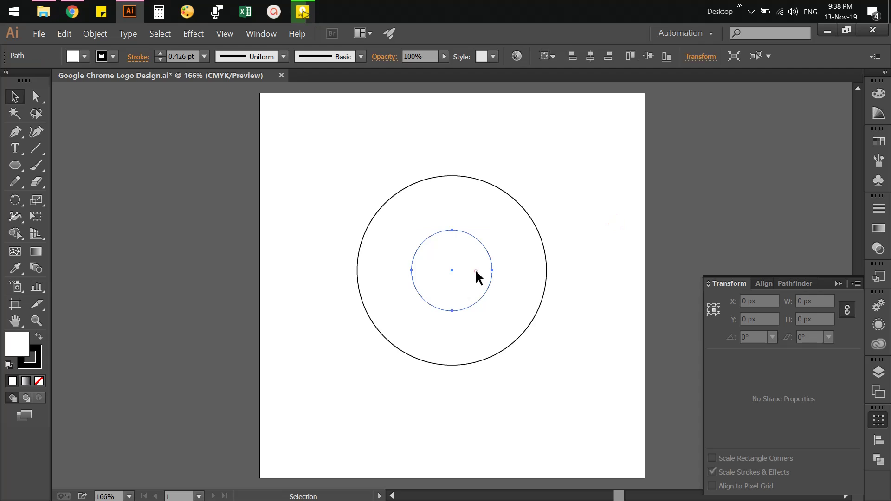
Send the larger 104.728 px inner circle one step backward.
right_click(475, 269)
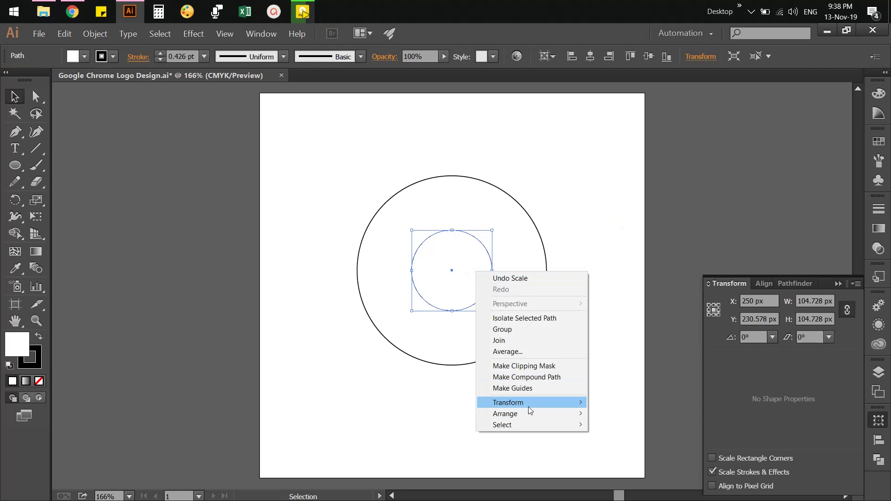
mouse_move(508, 403)
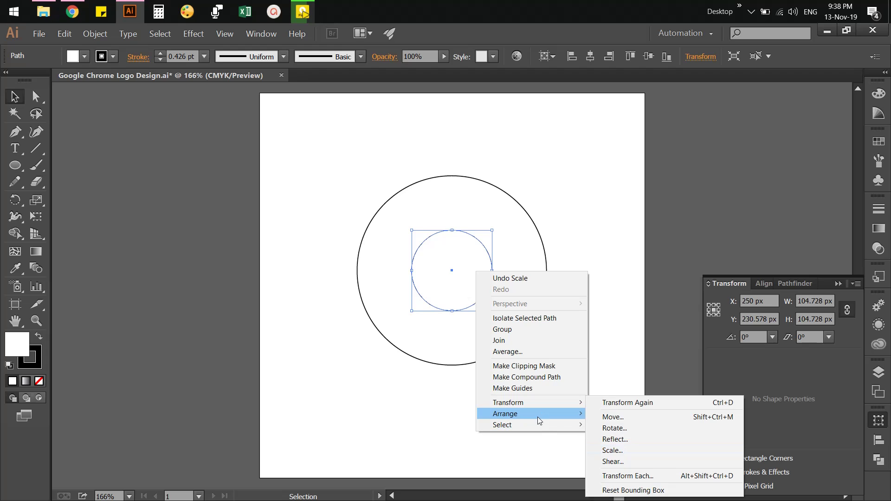
click(538, 416)
click(623, 436)
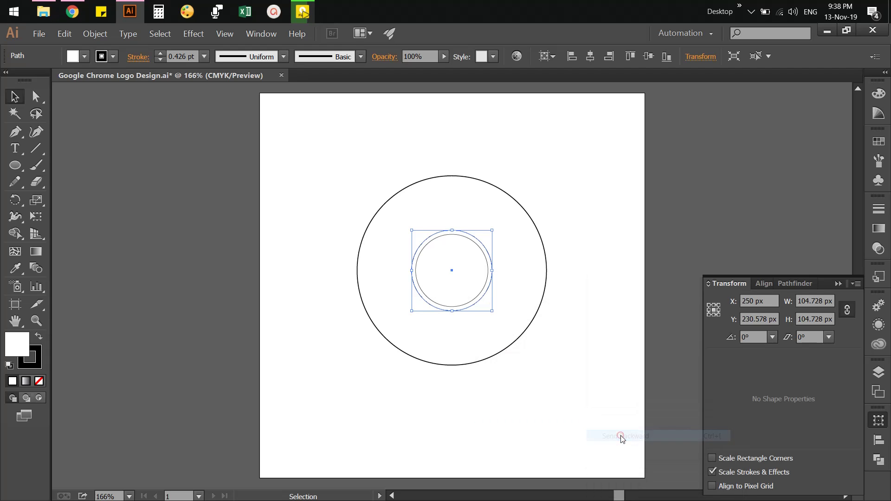
click(587, 411)
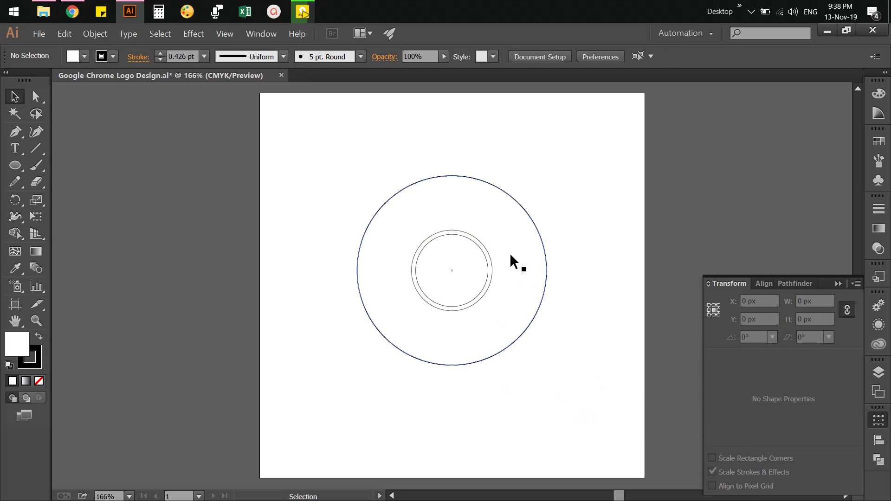
Select all circles and set their stroke weight to 1 pt.
drag(586, 226, 323, 344)
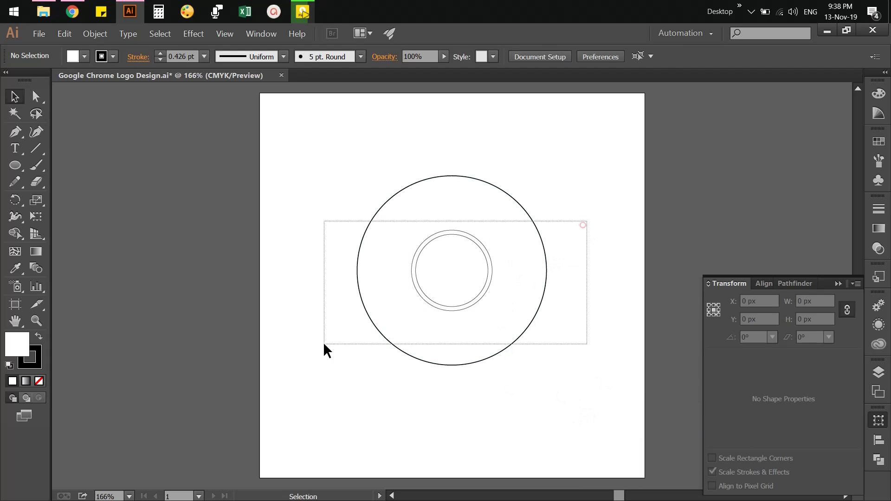
click(159, 63)
click(253, 259)
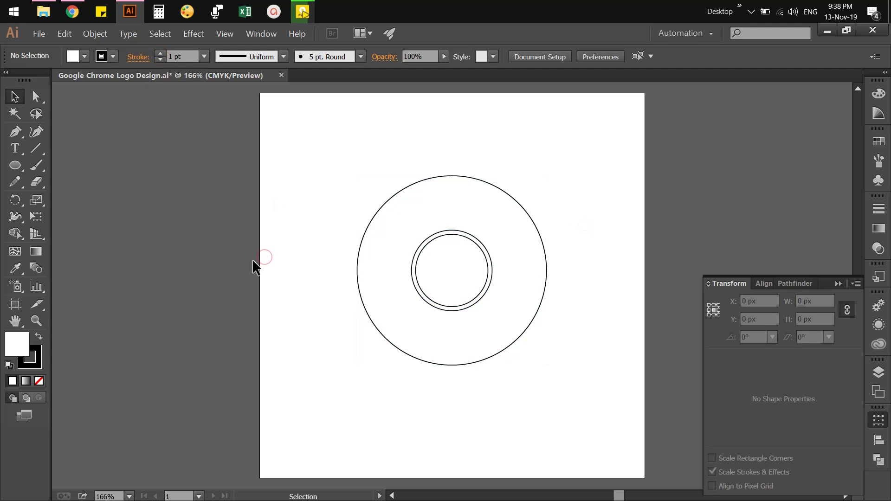
Draw a vertical line down through the circles' centre with the Line Segment tool.
click(36, 148)
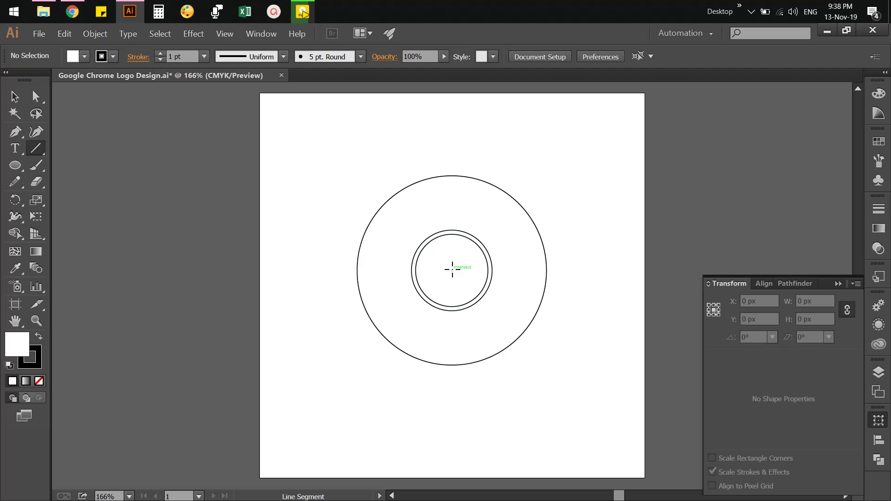
mouse_move(452, 269)
mouse_down()
mouse_move(461, 394)
mouse_move(453, 412)
mouse_up()
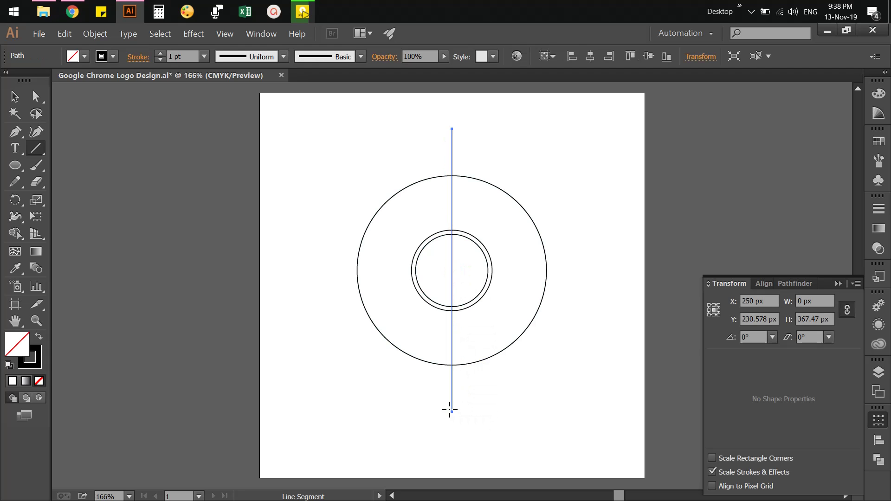
key(v)
click(564, 405)
Align the line and circles on their horizontal and vertical centres.
drag(323, 208, 562, 362)
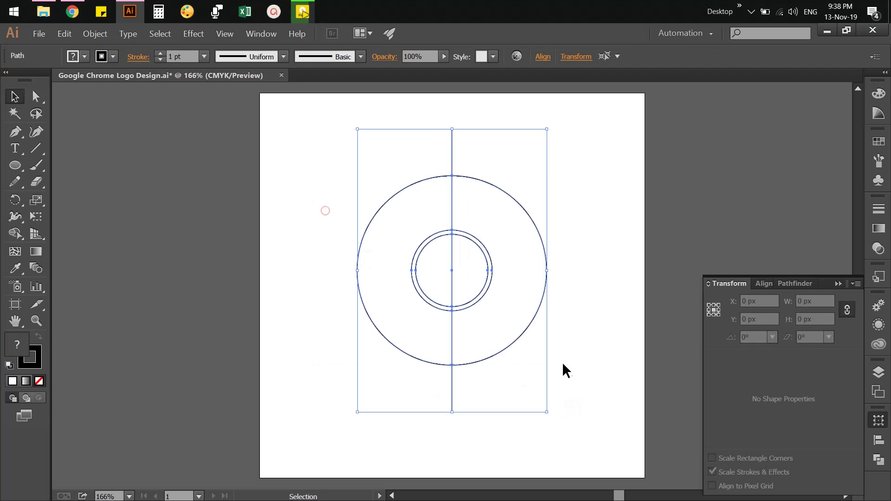
click(879, 440)
click(741, 442)
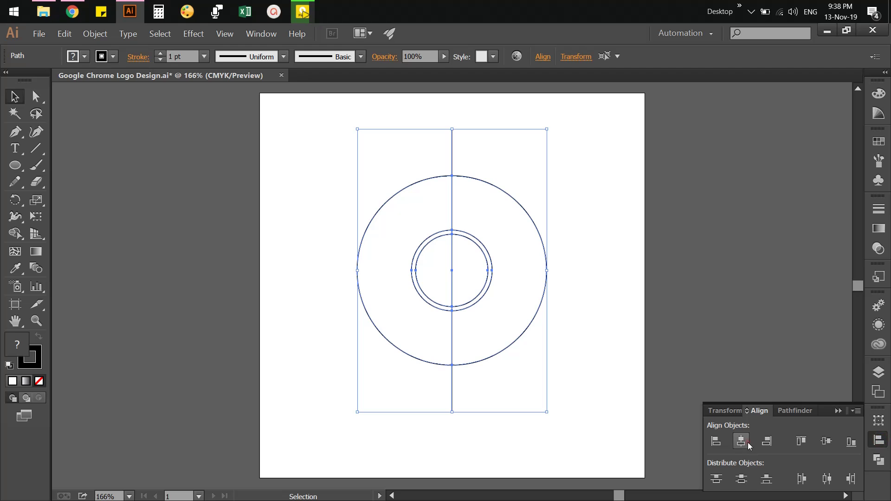
click(826, 442)
click(647, 305)
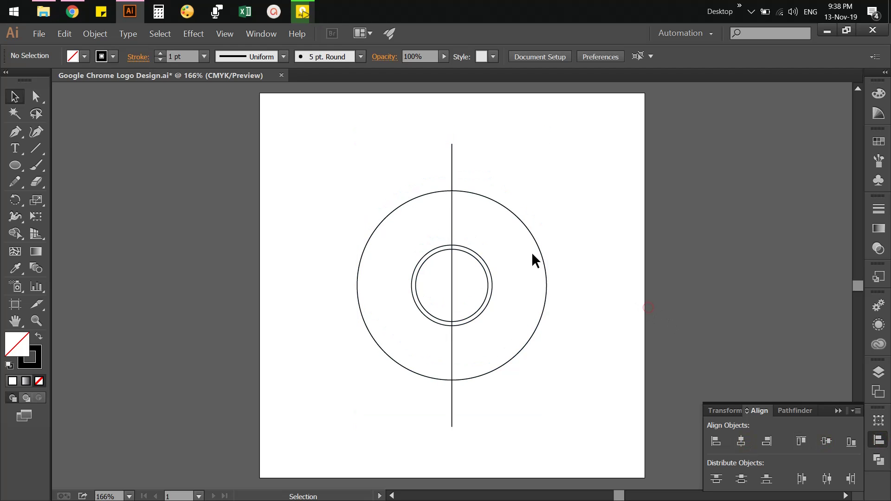
drag(378, 149, 457, 164)
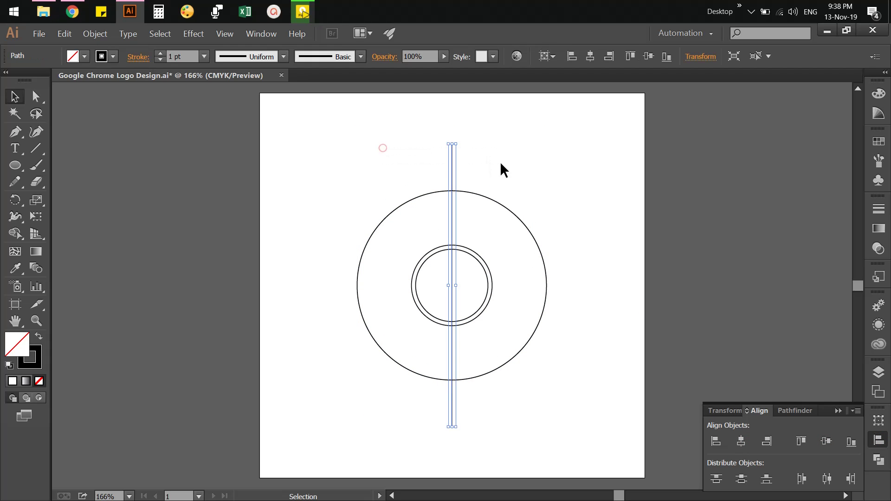
Rotate a copy of the vertical line by 360/3 (120°).
right_click(450, 159)
click(523, 291)
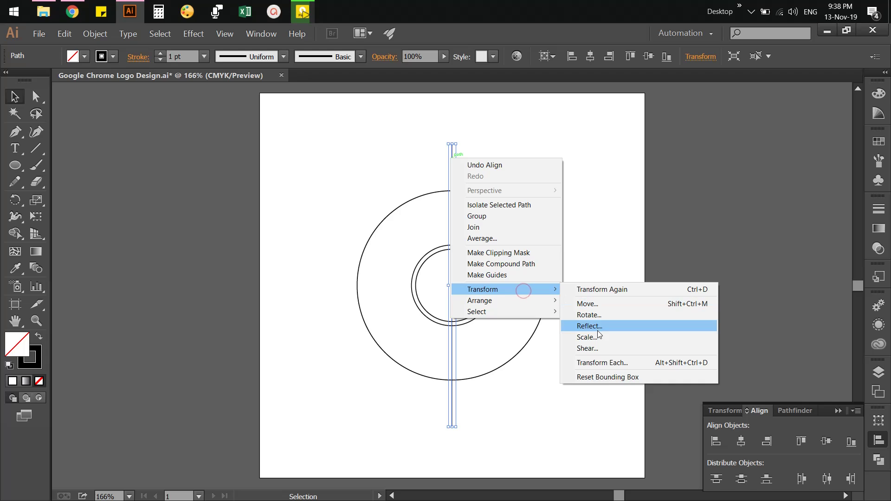
click(600, 316)
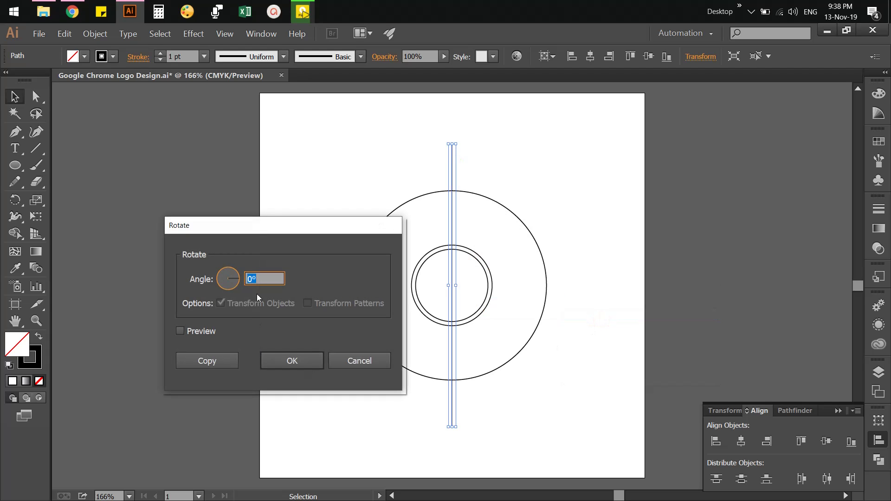
text(0)
key(BackSpace)
key(BackSpace)
key(BackSpace)
text(3)
click(207, 361)
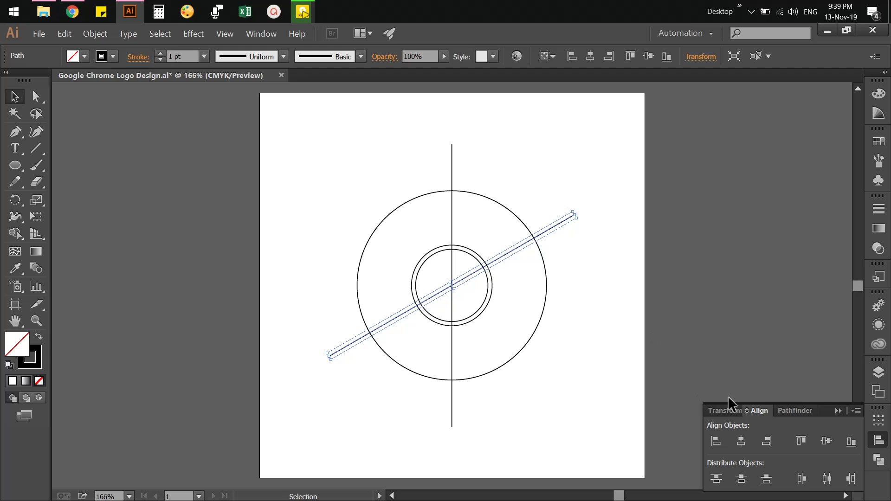
click(542, 191)
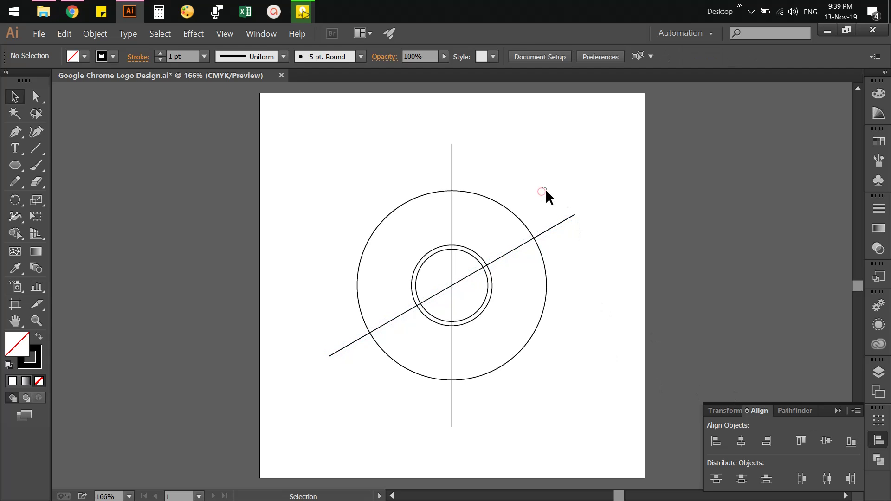
Rotate a copy of the new line another 120° and save the file.
click(570, 218)
right_click(564, 224)
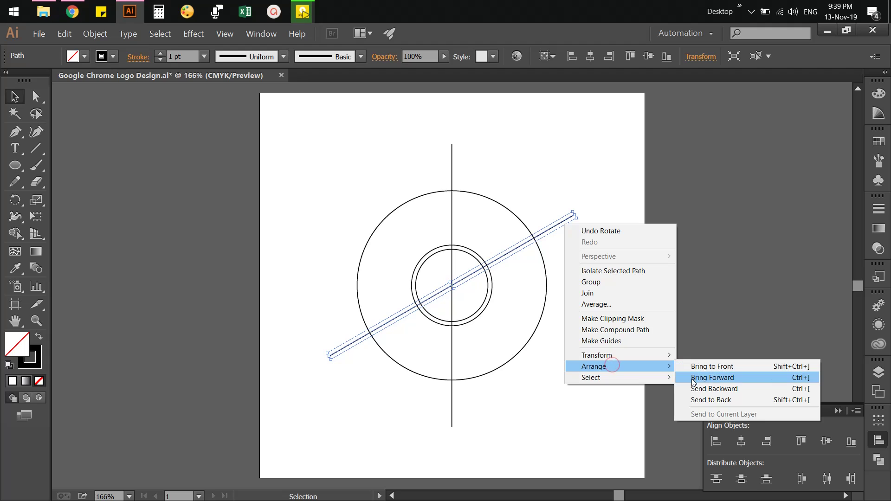
mouse_move(597, 356)
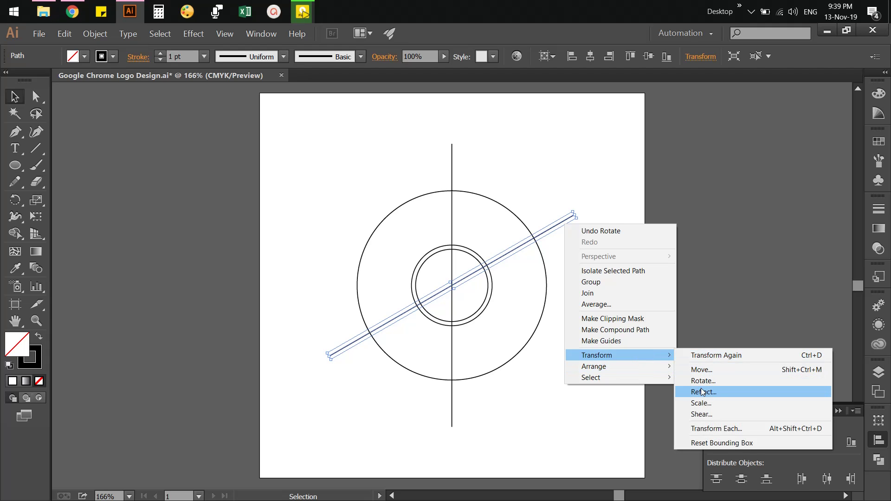
click(702, 381)
click(191, 332)
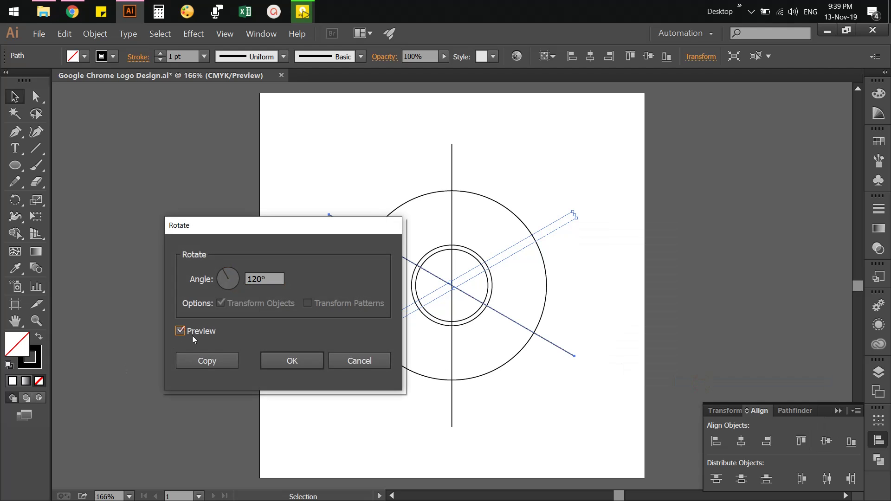
click(204, 364)
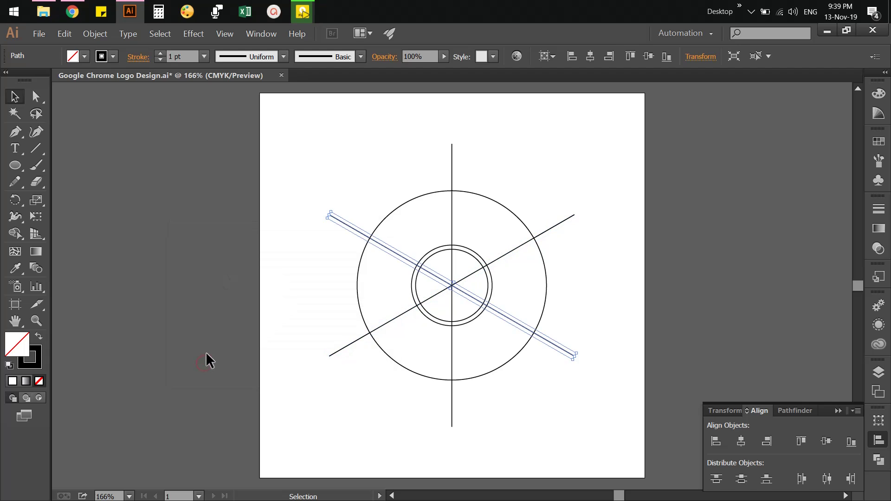
click(206, 353)
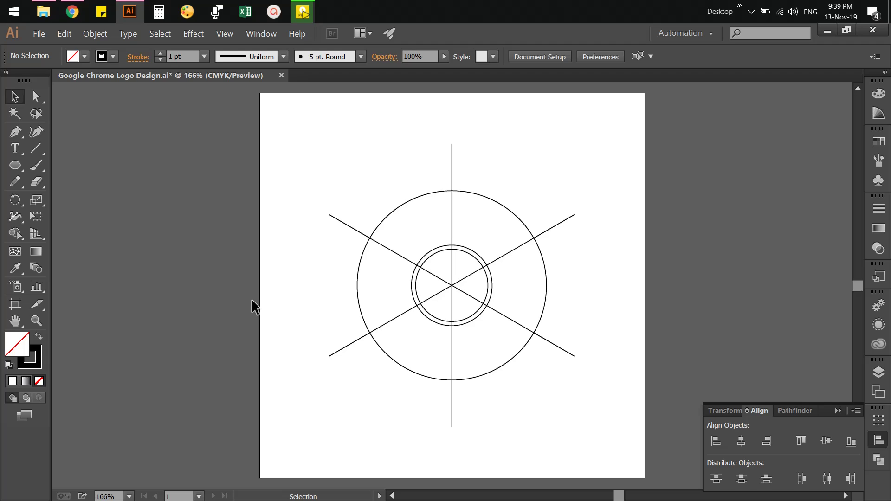
key(a)
key(ctrl+s)
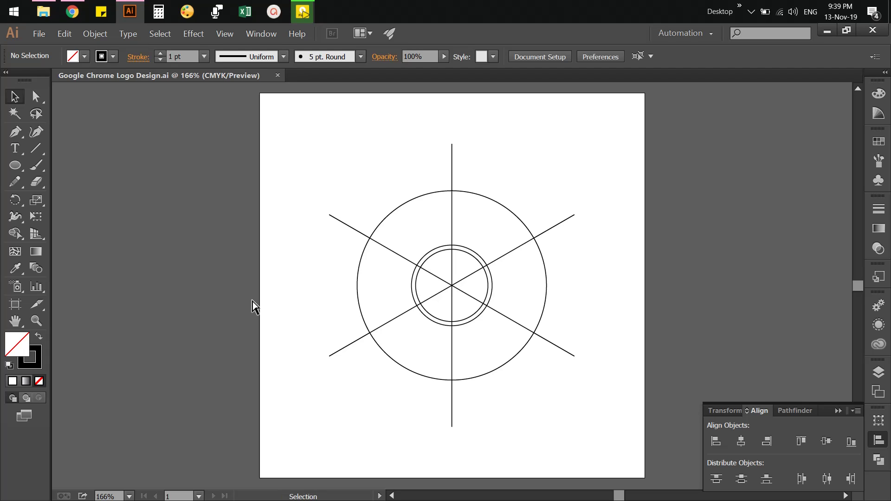
Draw a right triangle beside the artboard with the Pen tool.
click(15, 132)
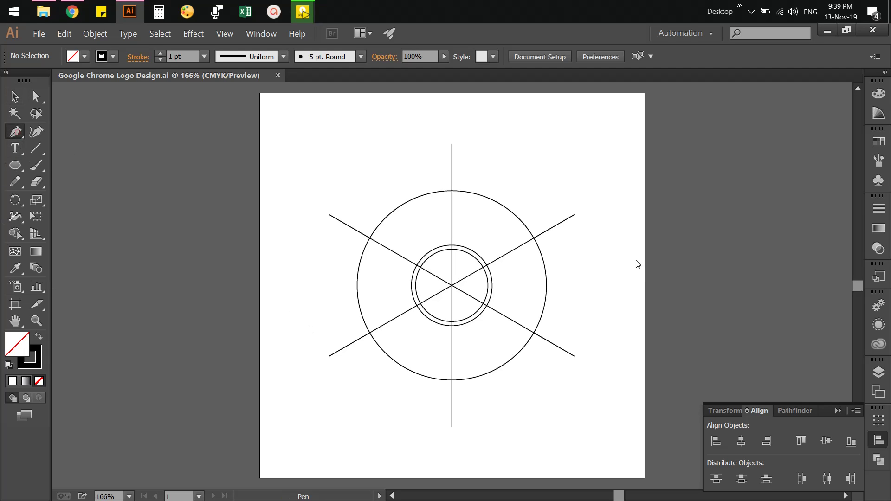
click(674, 191)
shift+click(682, 309)
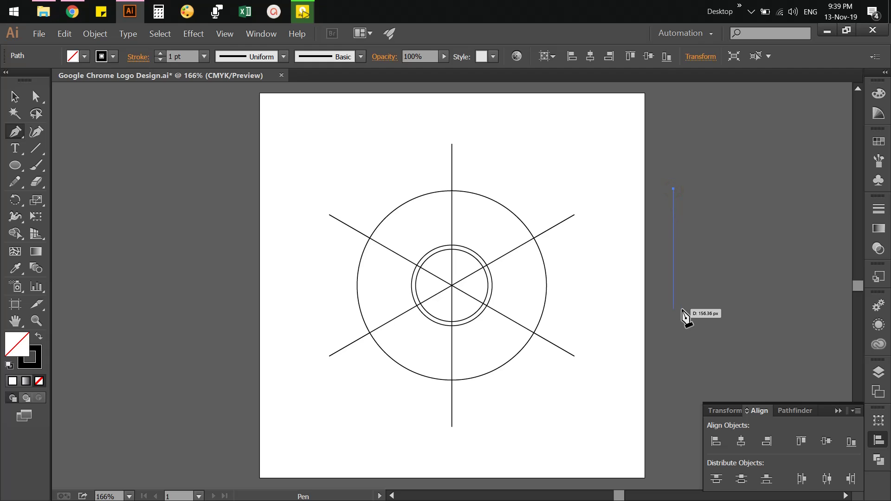
drag(669, 302, 534, 309)
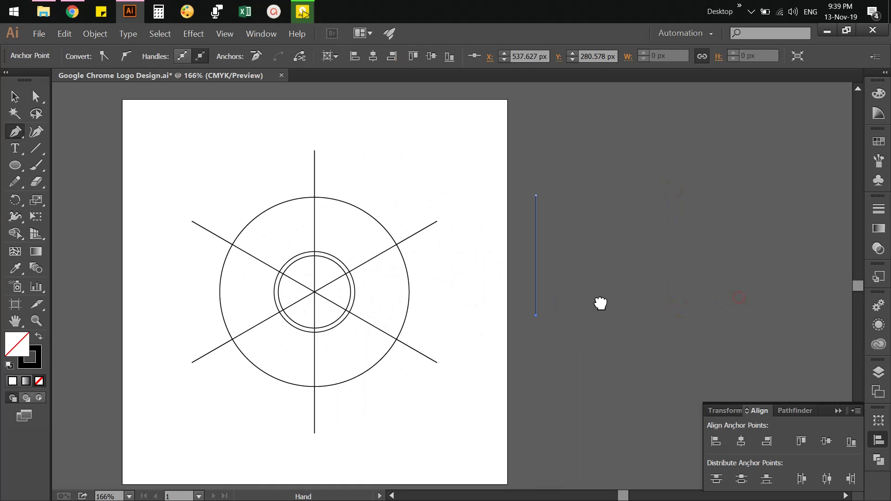
shift+click(739, 315)
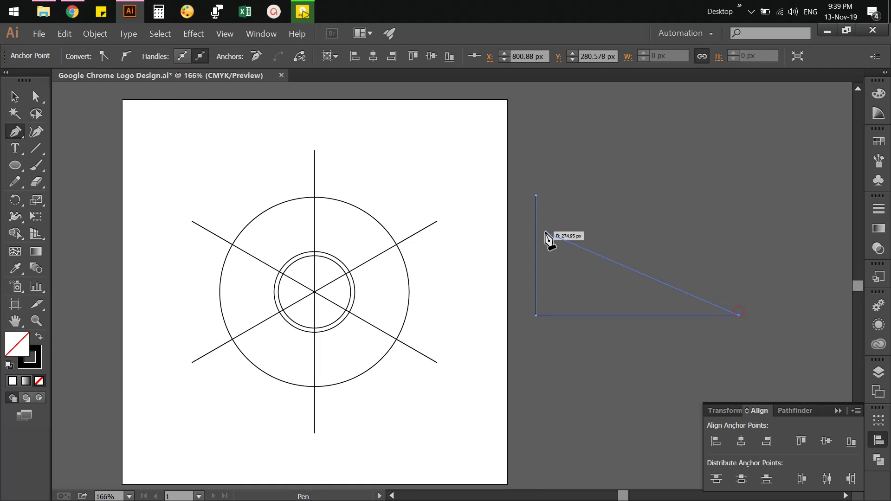
click(536, 196)
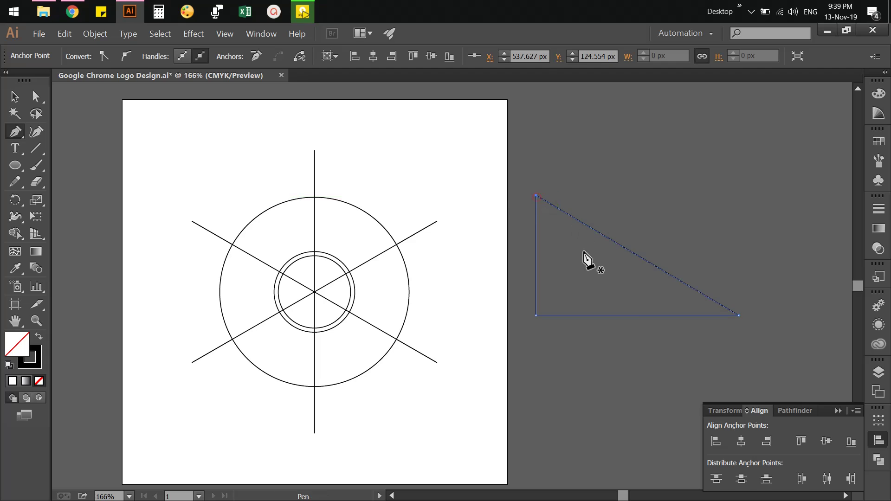
key(v)
Alt-drag a triangle copy so its upright edge sits on the vertical centre line.
click(570, 325)
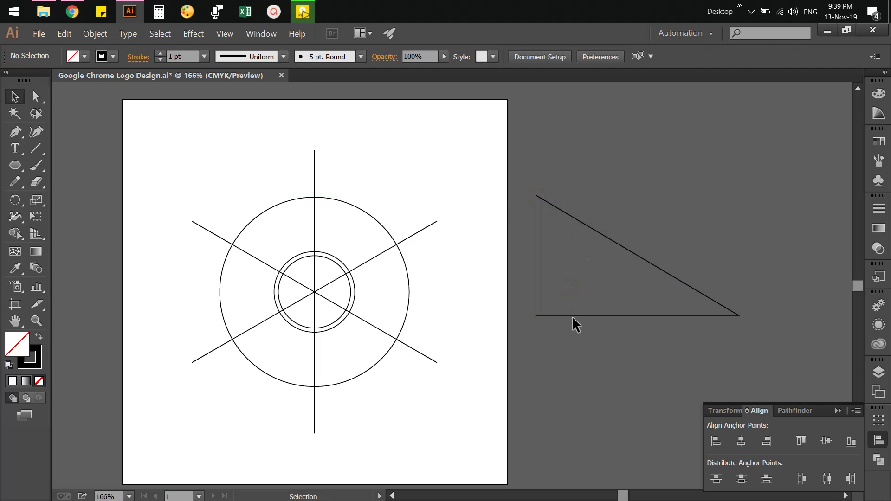
click(572, 316)
click(588, 361)
drag(575, 315, 353, 252)
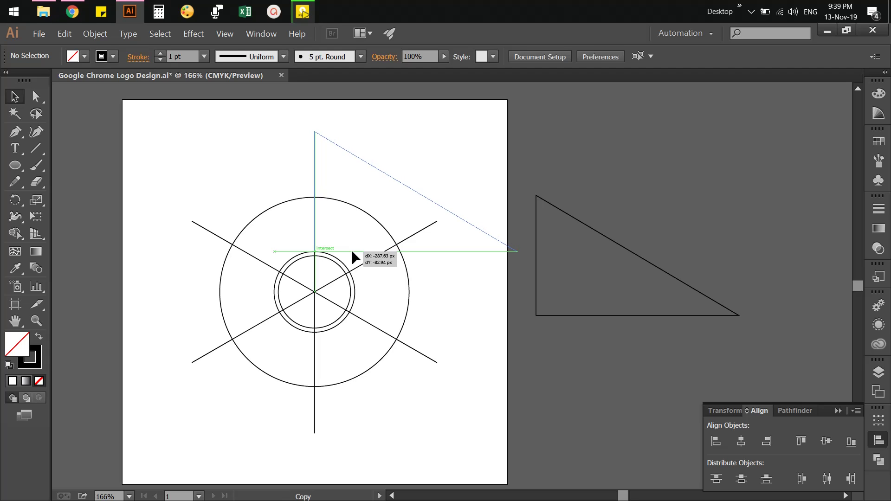
drag(352, 249, 352, 250)
click(430, 298)
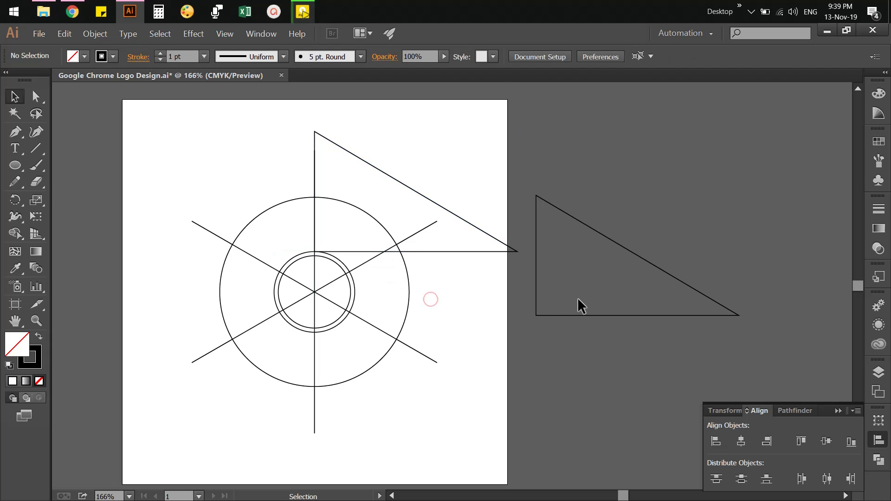
scroll(578, 299, down, 2)
scroll(572, 300, down, 2)
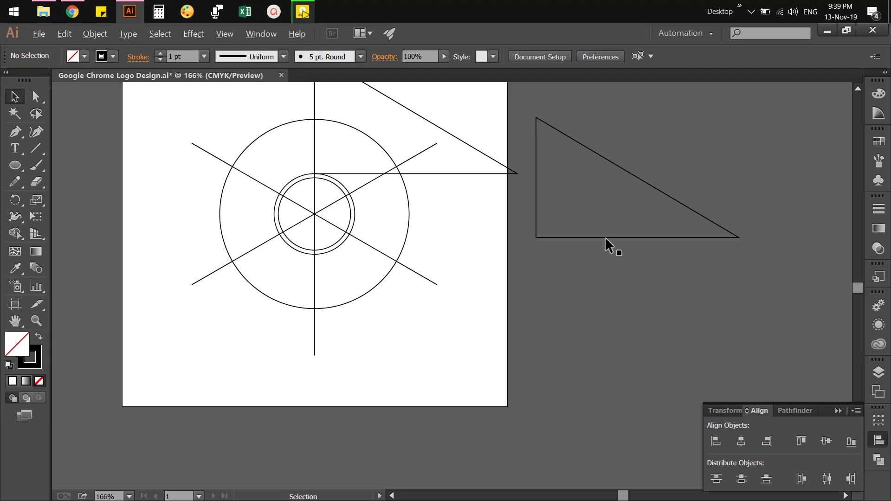
Duplicate the triangle, rotate it 90° and move it to the circle's lower right.
drag(605, 238, 583, 355)
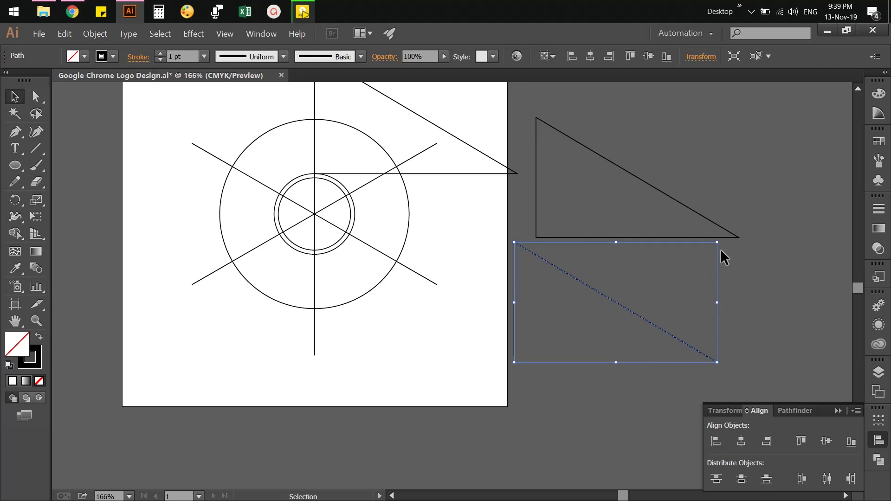
click(525, 369)
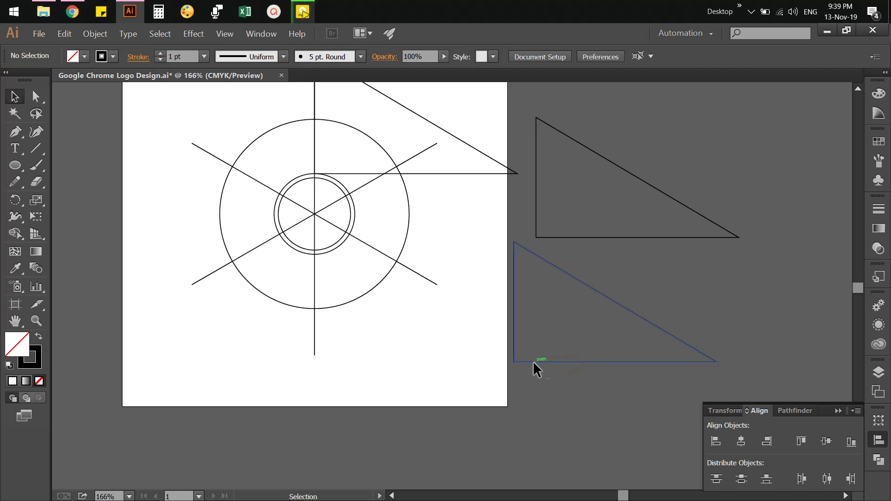
drag(533, 362, 508, 368)
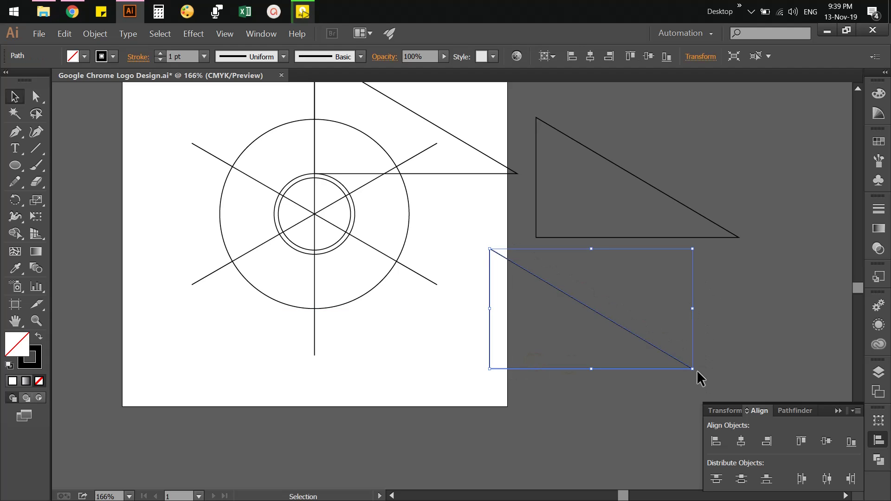
drag(695, 370, 563, 439)
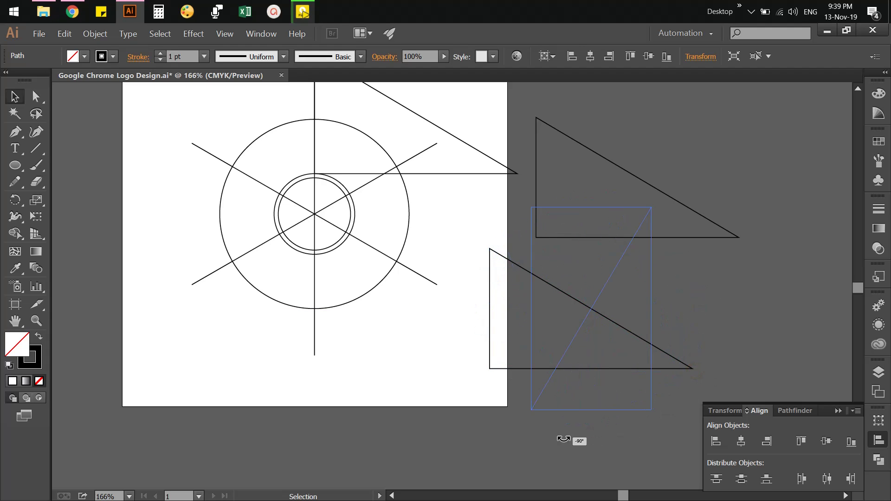
click(642, 308)
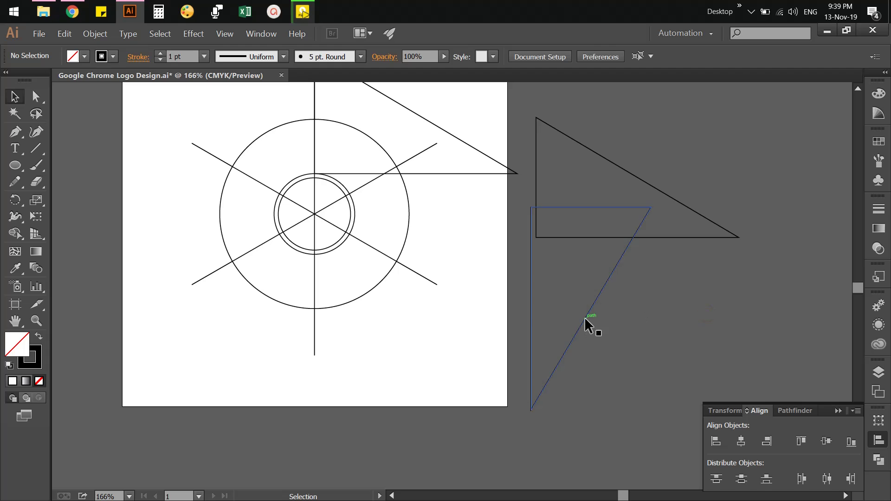
drag(585, 317, 410, 356)
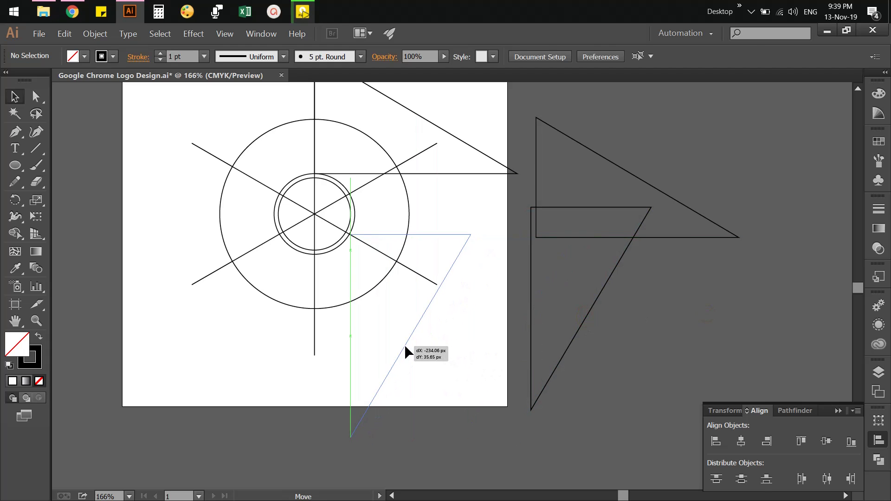
drag(405, 353, 406, 352)
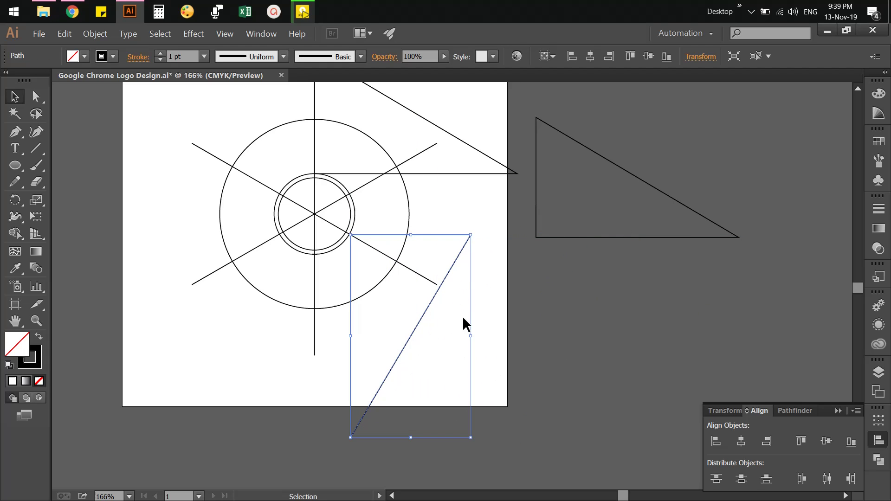
Rotate the copy -30° and set it against the circle's lower-right spoke.
right_click(458, 256)
mouse_move(490, 387)
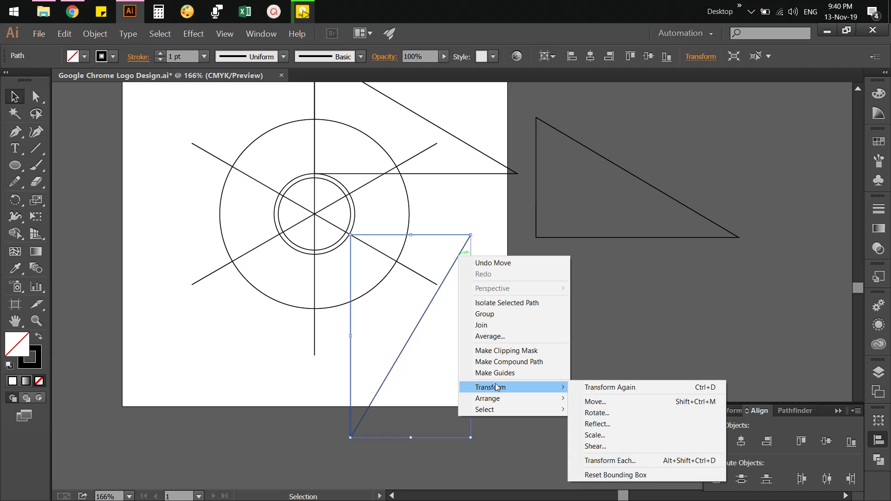
click(656, 413)
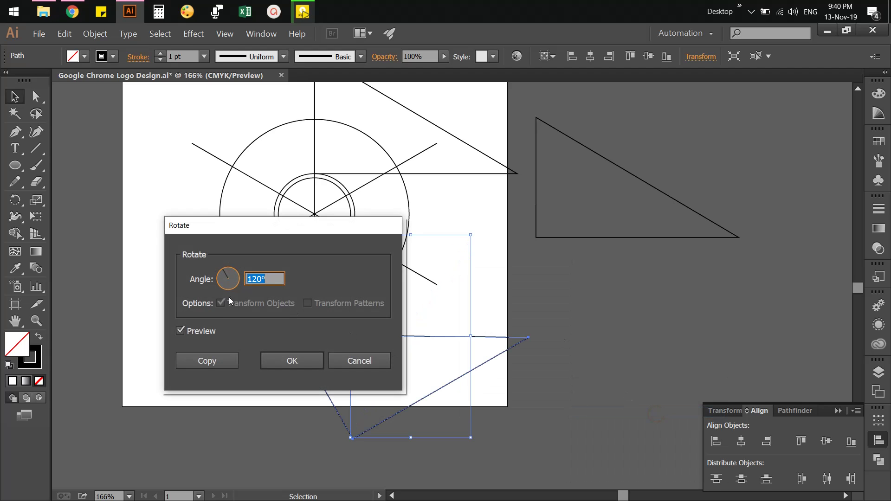
text(-3)
click(269, 361)
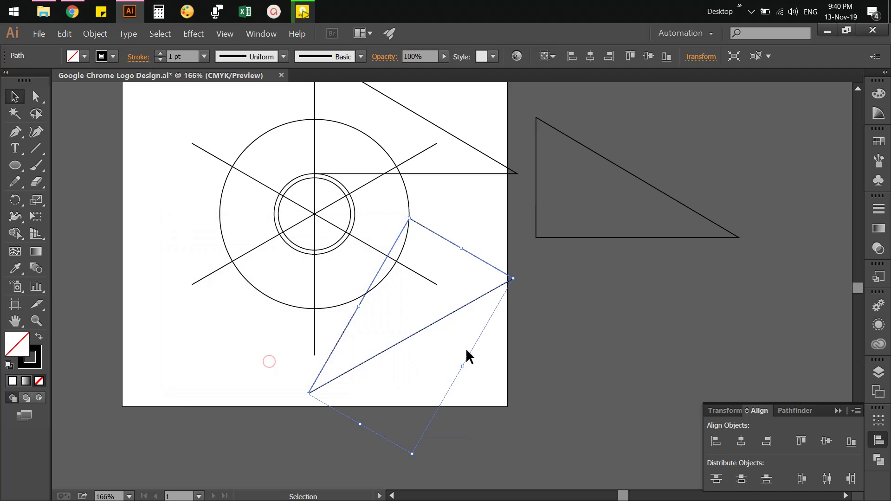
click(514, 319)
mouse_move(454, 245)
mouse_down()
mouse_move(398, 266)
mouse_move(447, 277)
mouse_up()
click(555, 302)
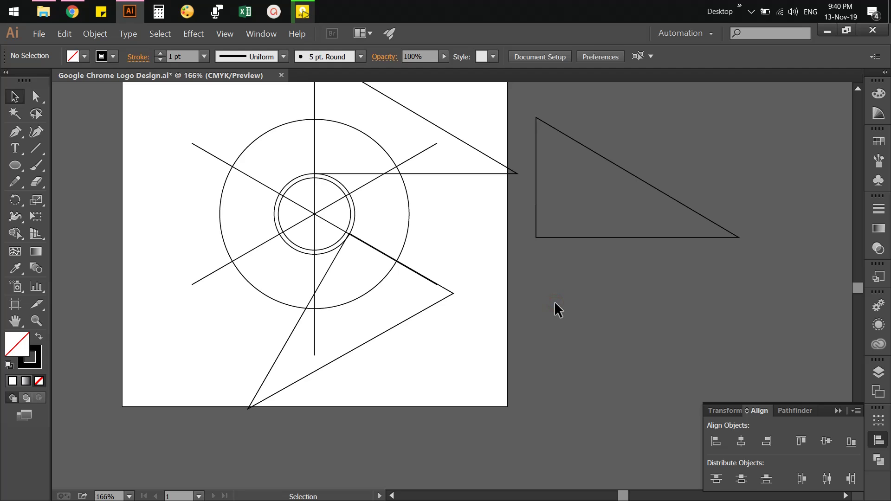
Duplicate the reference triangle, turn it upright, spin it half a turn and move it upper left.
drag(695, 237, 661, 344)
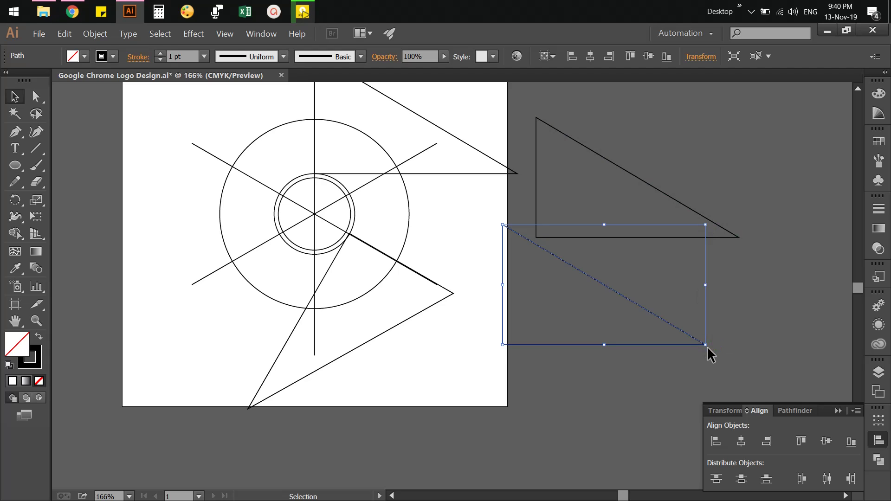
drag(707, 346, 568, 410)
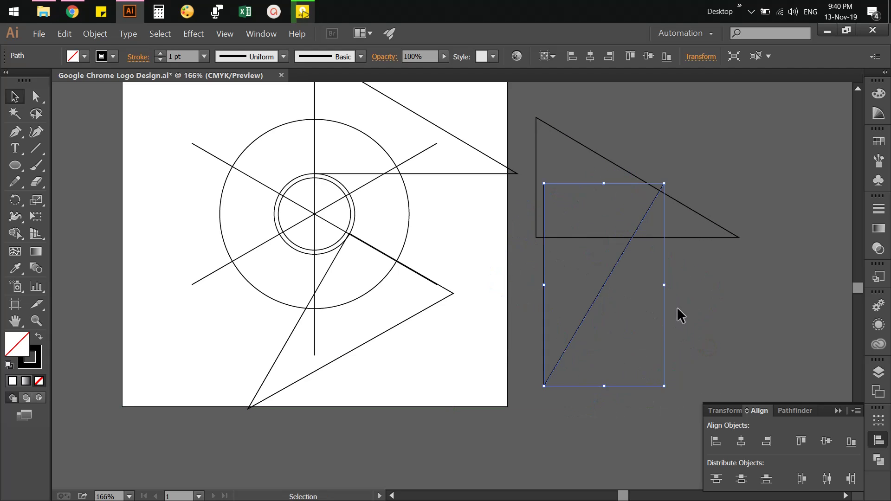
click(631, 283)
drag(616, 263, 367, 282)
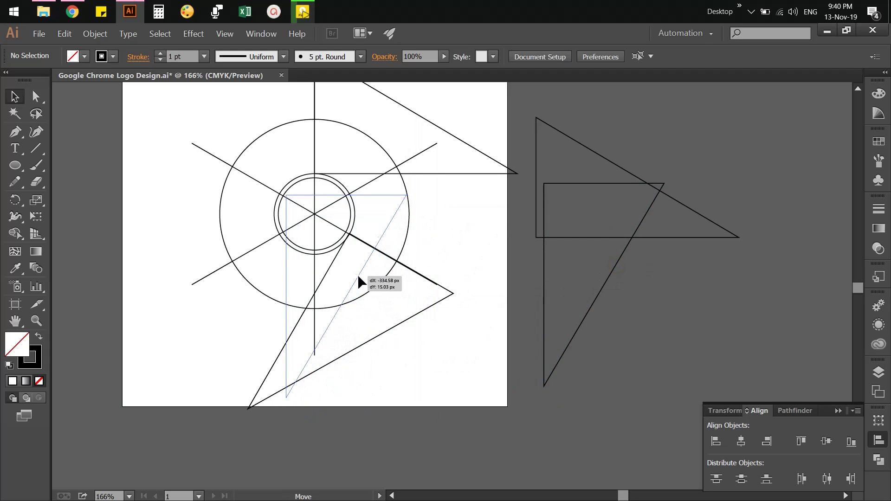
mouse_move(368, 281)
mouse_down()
mouse_move(352, 274)
mouse_move(516, 338)
mouse_up()
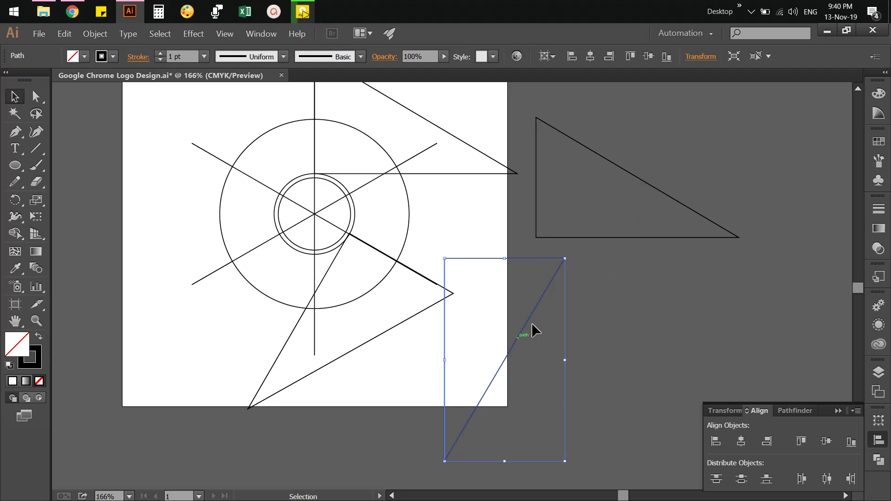
mouse_move(570, 259)
mouse_down()
mouse_move(559, 400)
mouse_move(497, 400)
mouse_up()
click(605, 358)
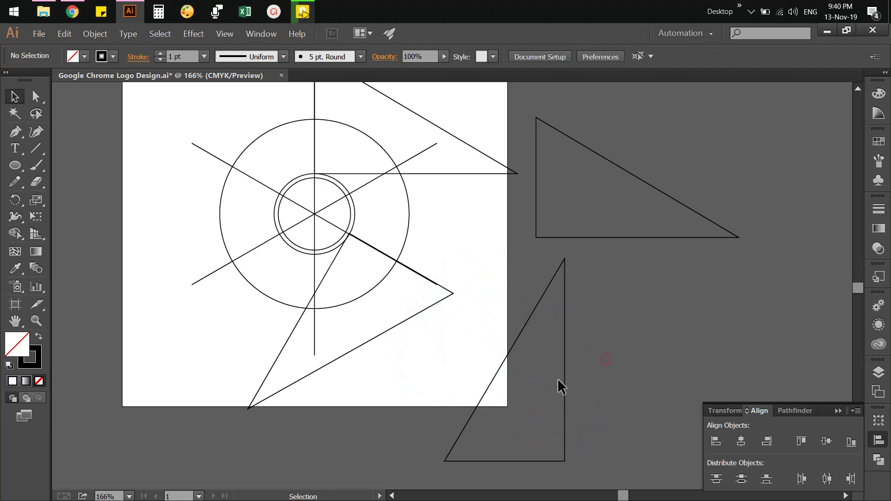
mouse_move(564, 374)
mouse_down()
mouse_move(292, 193)
mouse_move(258, 163)
mouse_move(272, 147)
mouse_up()
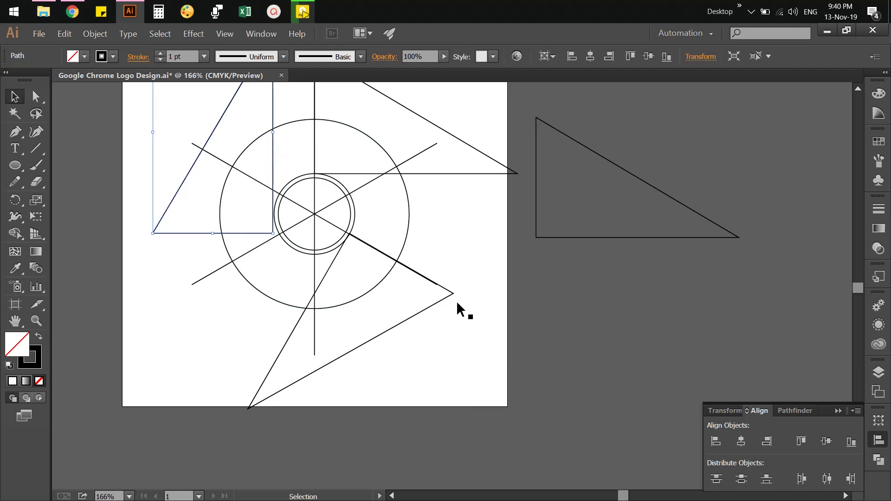
Rotate the copy 30° and set it against the circle's lower-left spoke.
right_click(217, 236)
mouse_move(249, 364)
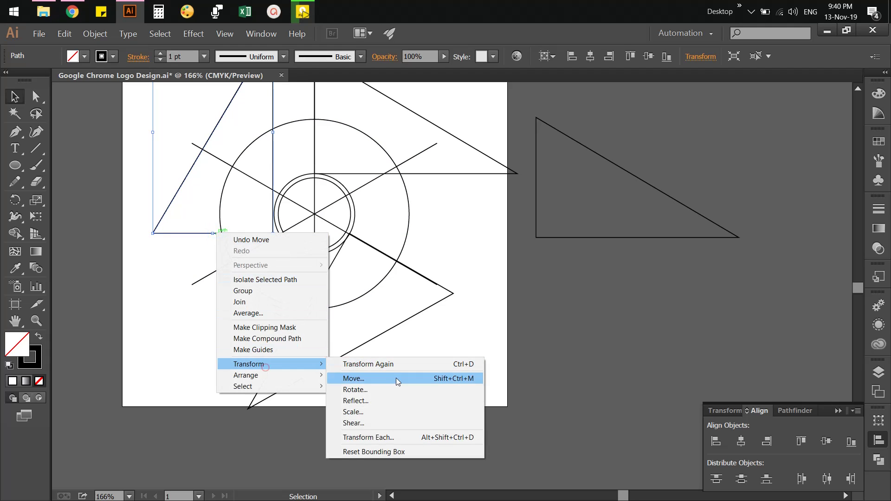
click(389, 391)
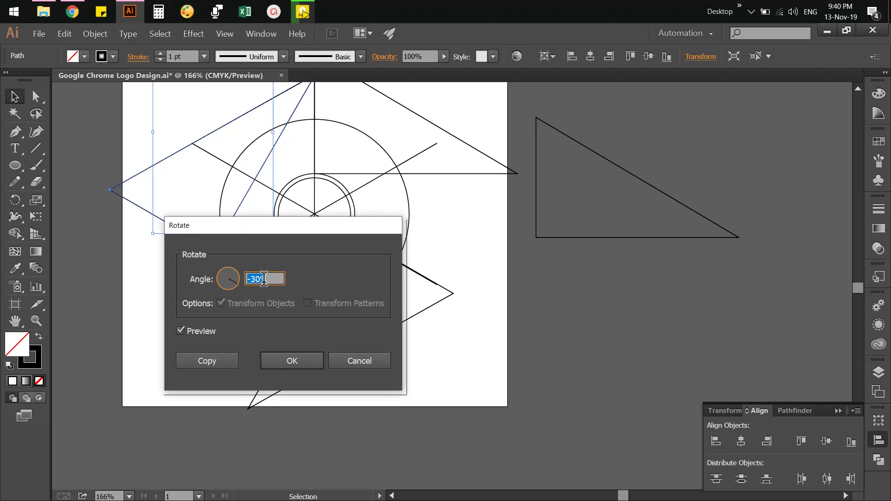
click(279, 280)
drag(273, 278, 235, 280)
text(3)
click(298, 360)
click(544, 309)
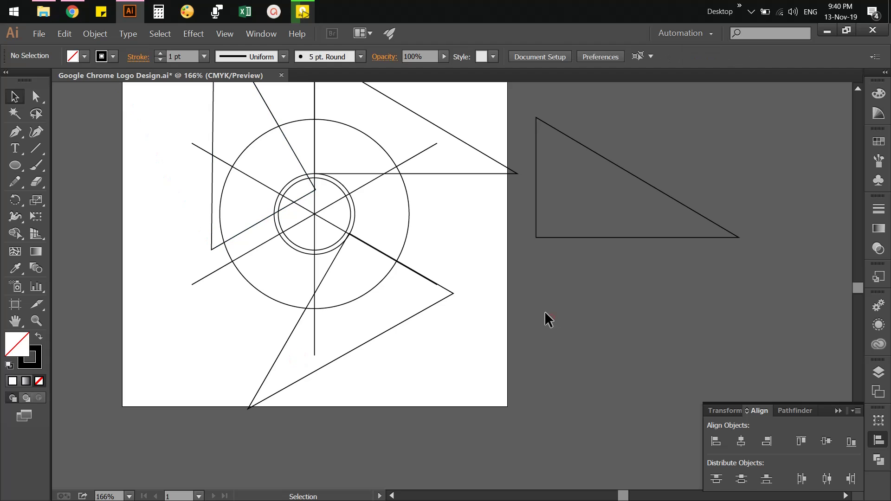
drag(211, 241, 170, 284)
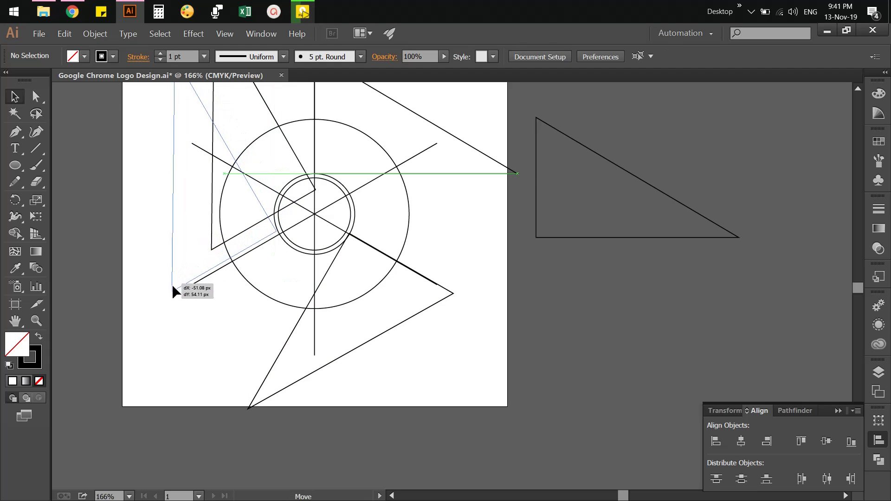
drag(170, 284, 173, 285)
click(540, 336)
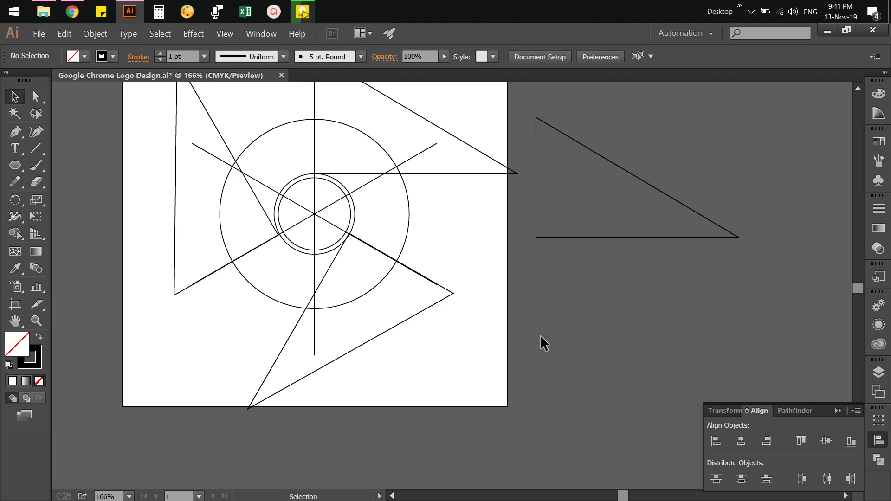
drag(534, 339, 589, 362)
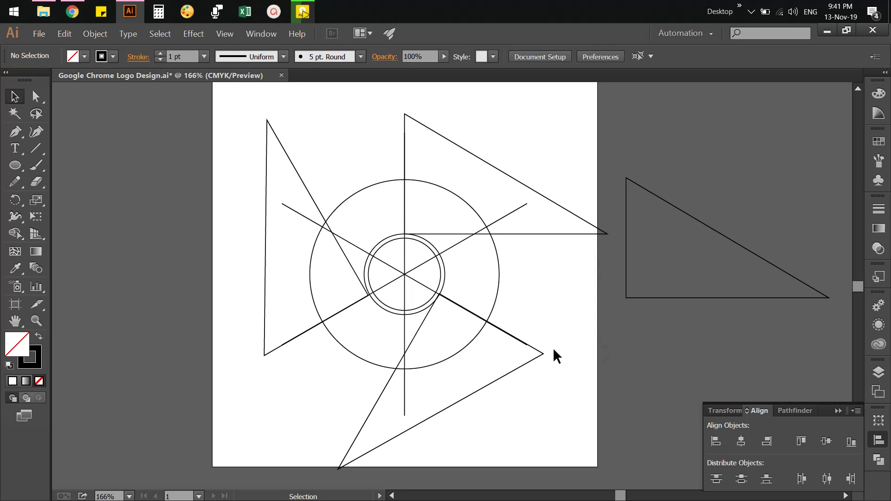
Delete the leftover reference triangle and zoom in closely on the centre rings.
drag(707, 238, 707, 240)
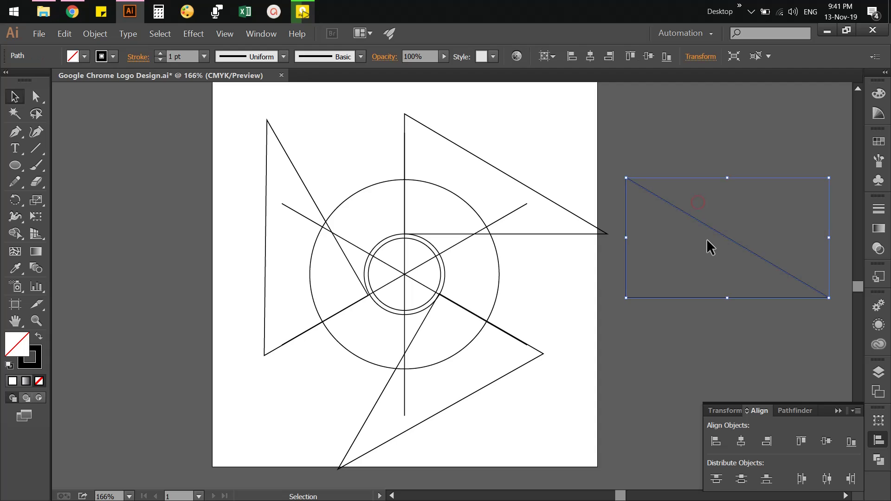
key(Delete)
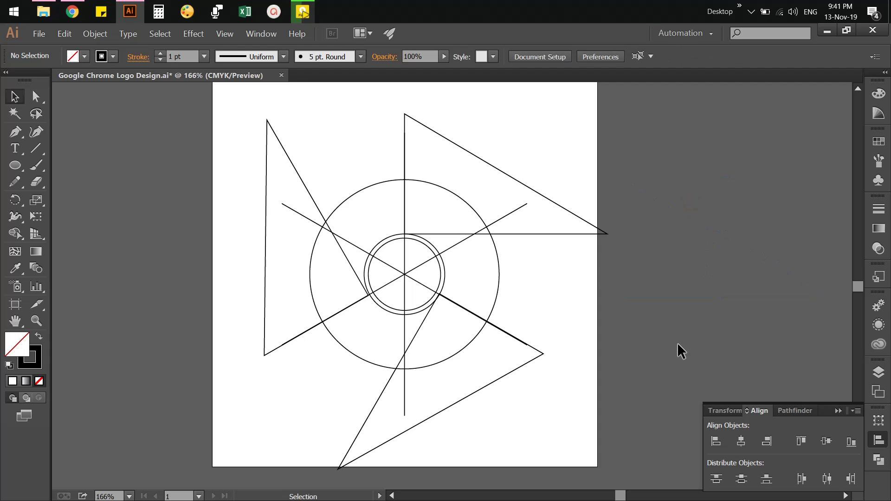
key(z)
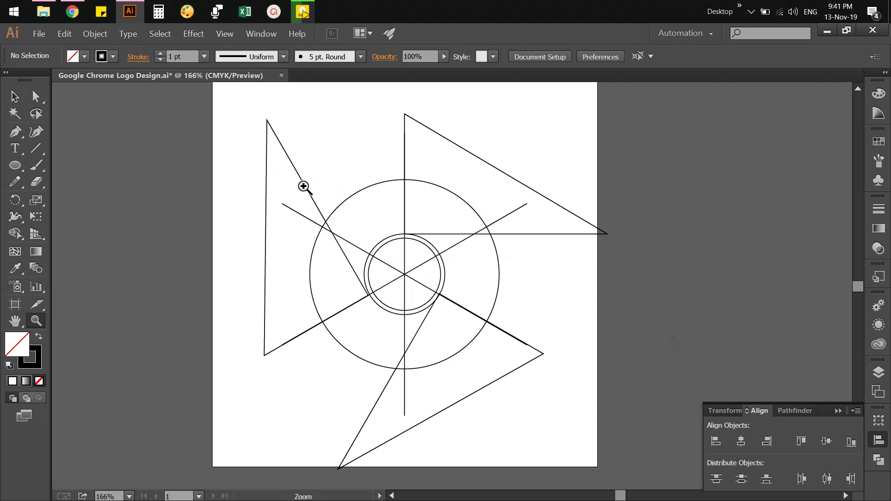
drag(354, 190, 414, 244)
key(v)
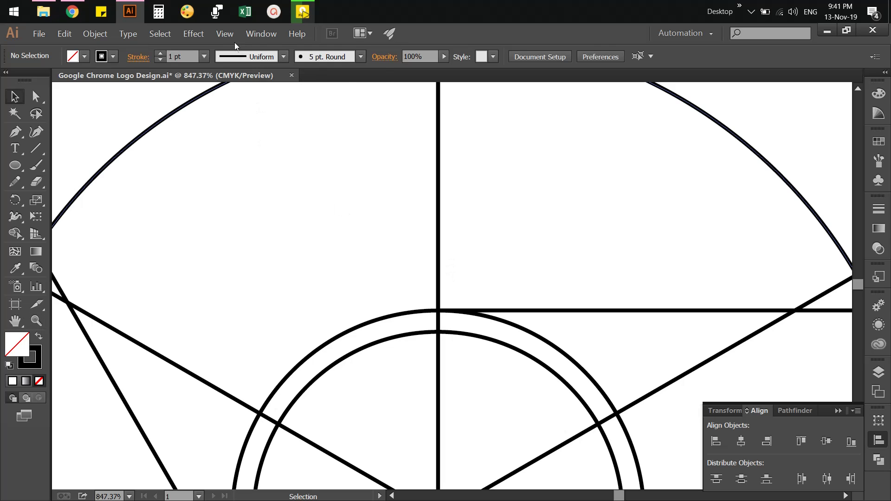
Show the artwork in Outline view and bring the ring's lower right into view.
click(226, 34)
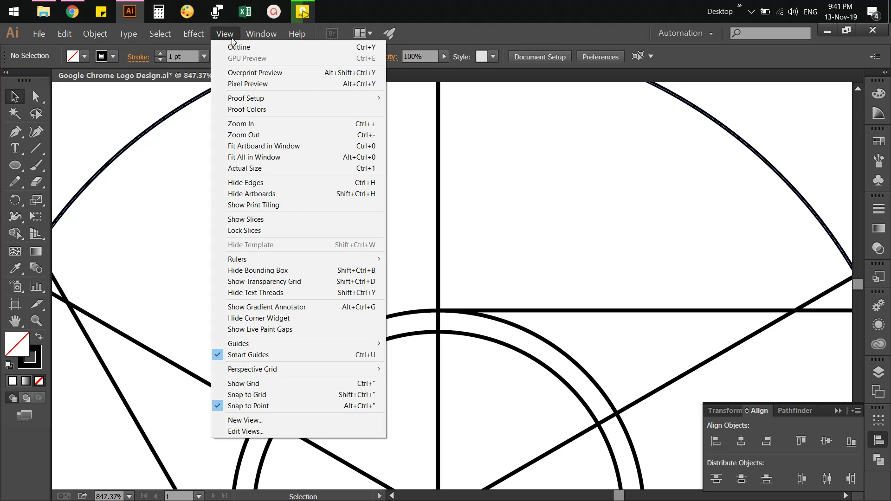
click(247, 73)
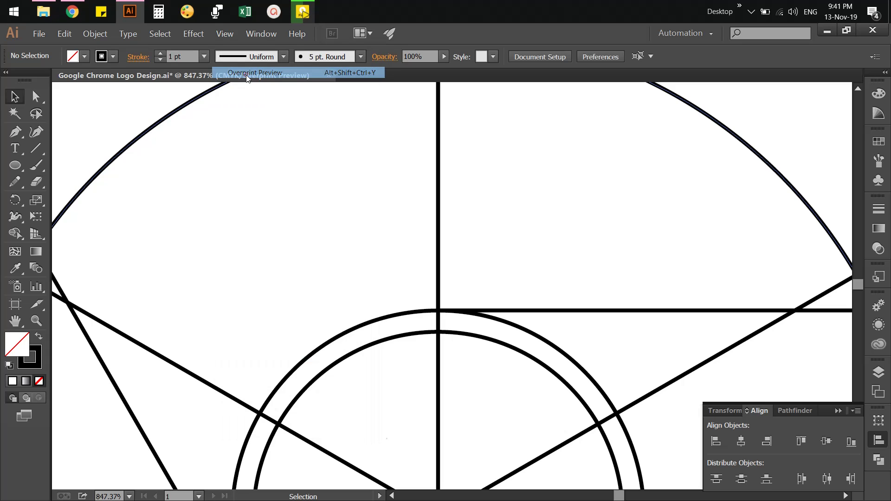
click(194, 35)
mouse_move(225, 33)
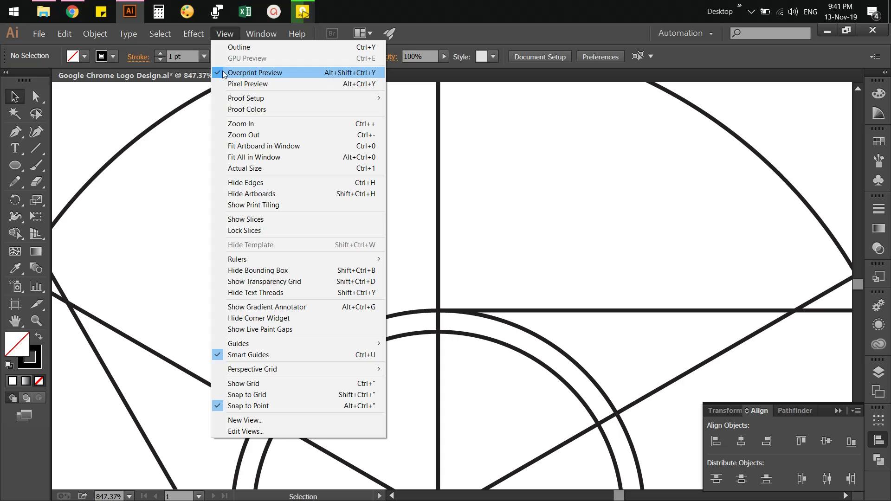
click(224, 73)
click(225, 34)
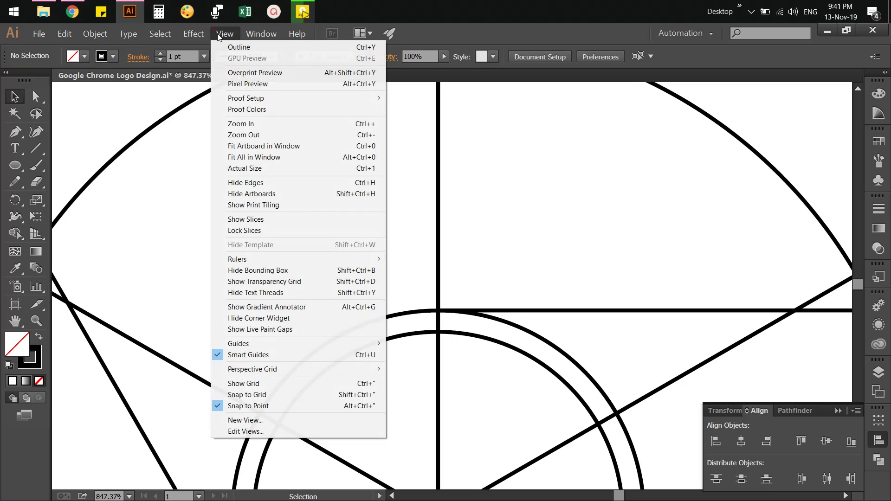
click(265, 48)
scroll(506, 309, down, 2)
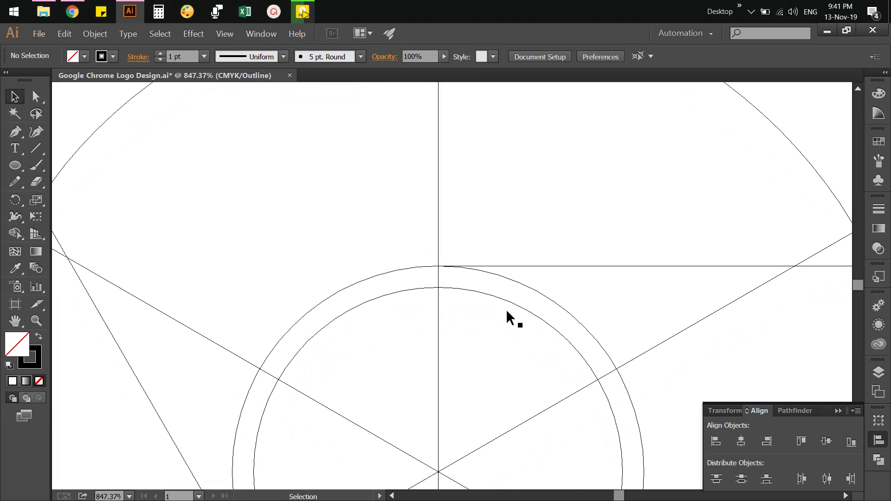
scroll(572, 354, down, 3)
scroll(571, 341, down, 3)
scroll(571, 342, down, 4)
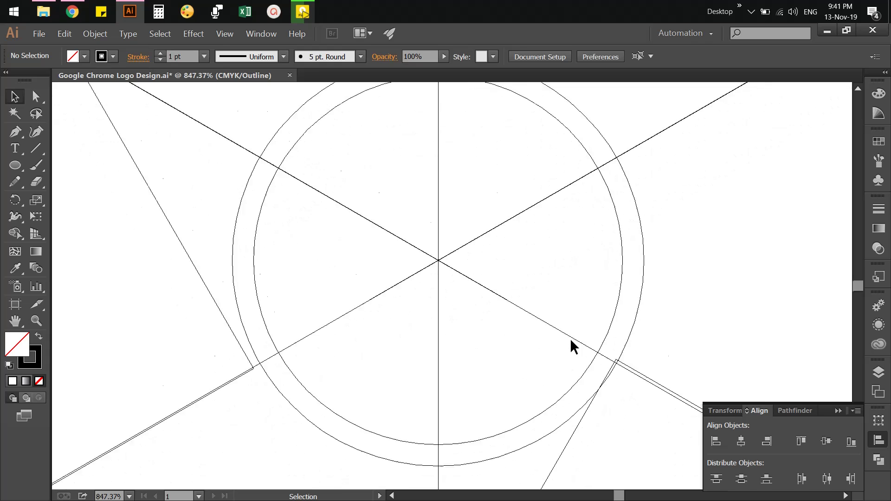
scroll(604, 353, down, 2)
scroll(615, 356, down, 3)
scroll(608, 325, down, 3)
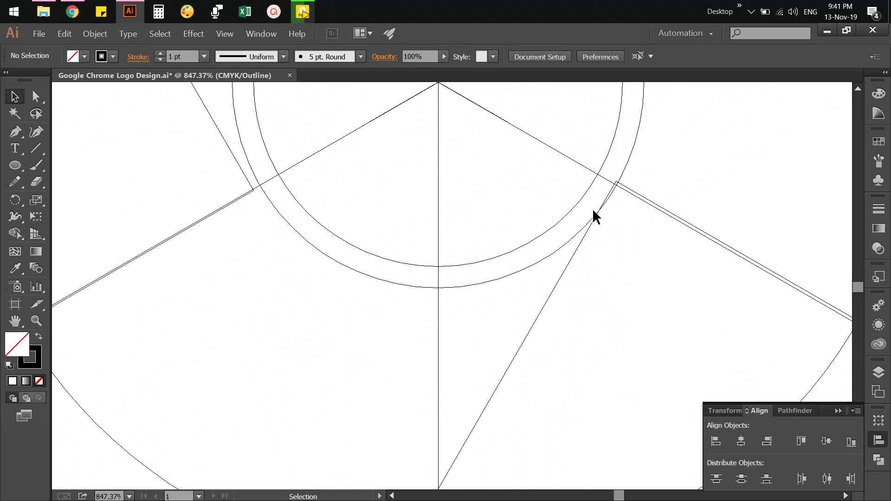
scroll(682, 205, up, 2)
drag(647, 233, 573, 262)
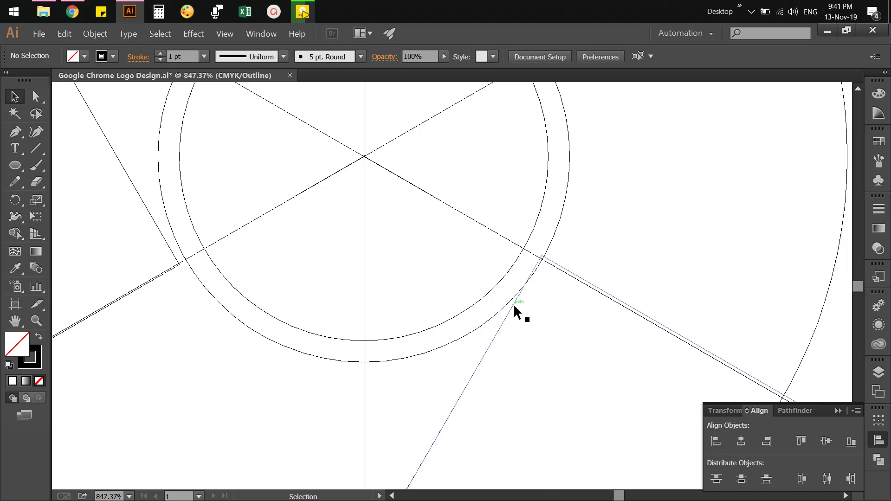
Snap the lower-right diagonal line ends exactly onto their intersection with the ring.
drag(513, 304, 514, 309)
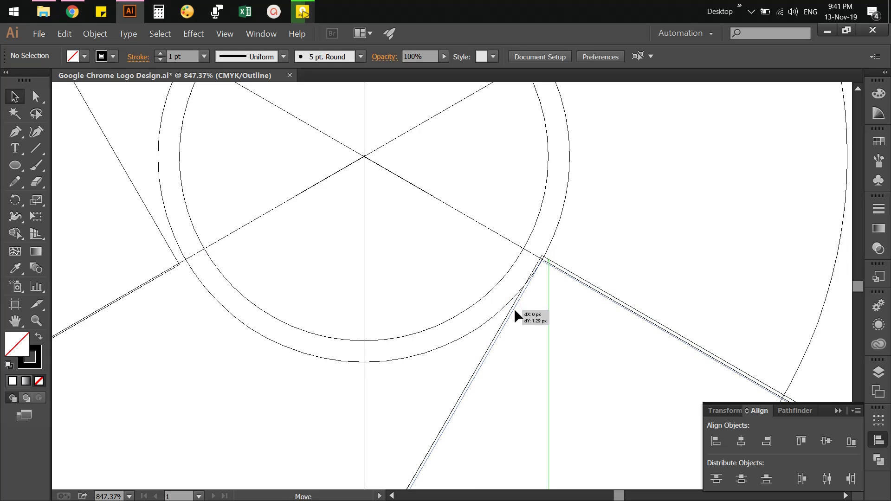
drag(513, 308, 513, 307)
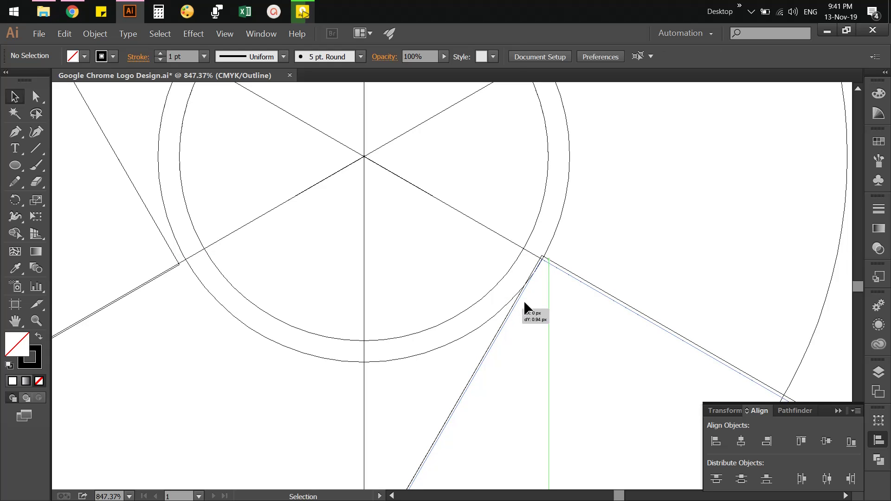
click(625, 263)
key(z)
drag(519, 239, 560, 291)
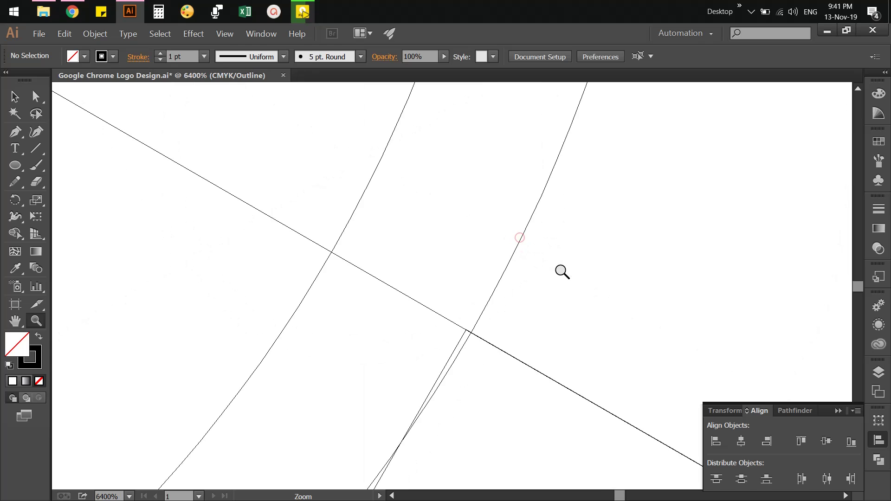
scroll(490, 305, down, 2)
key(v)
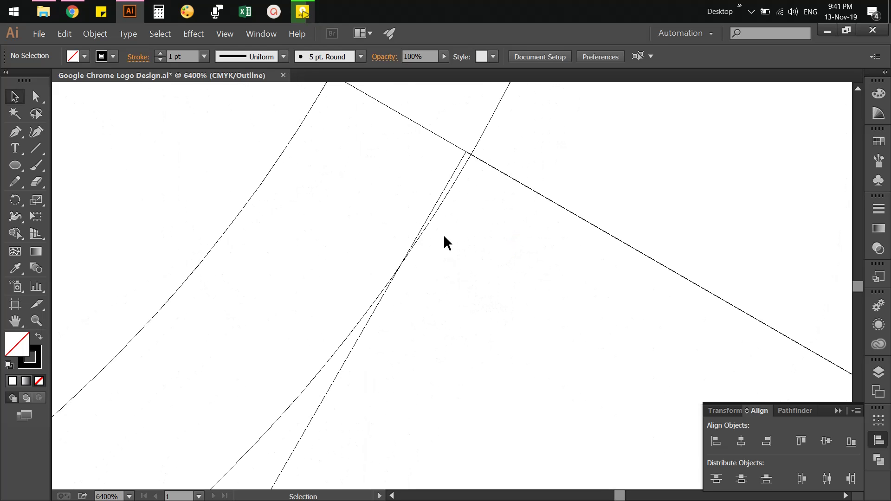
drag(455, 166, 461, 169)
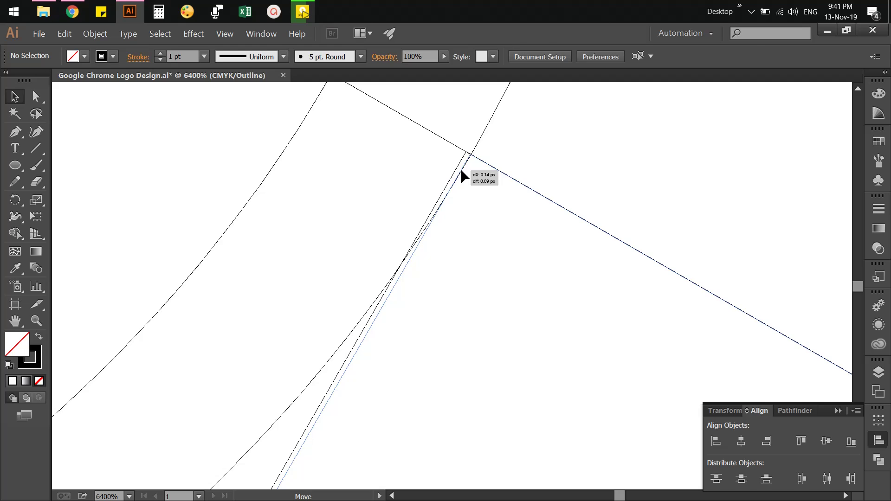
click(542, 169)
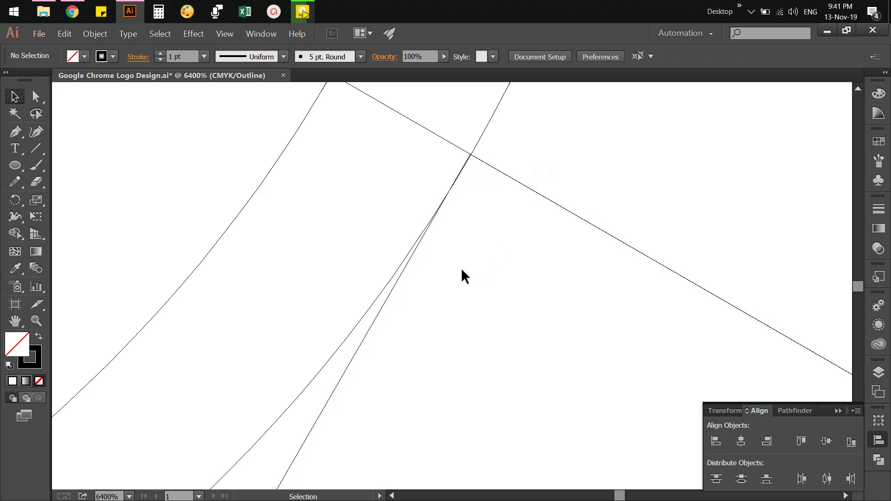
drag(392, 290, 390, 290)
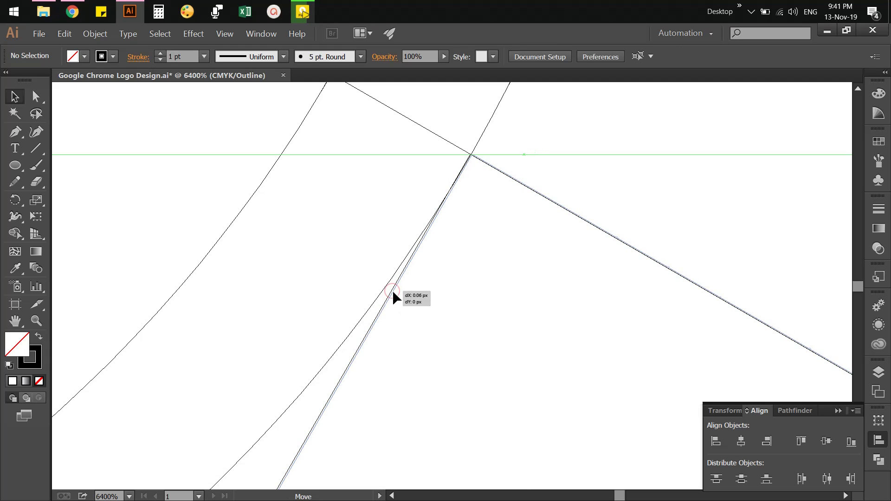
click(472, 300)
Pan the view over to the lower-left diagonal lines.
drag(375, 227, 431, 248)
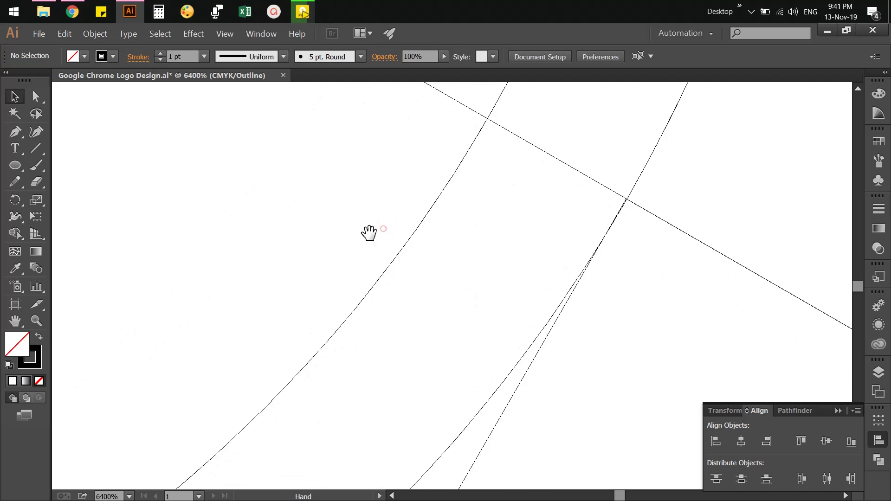
scroll(432, 253, down, 2)
scroll(432, 253, down, 3)
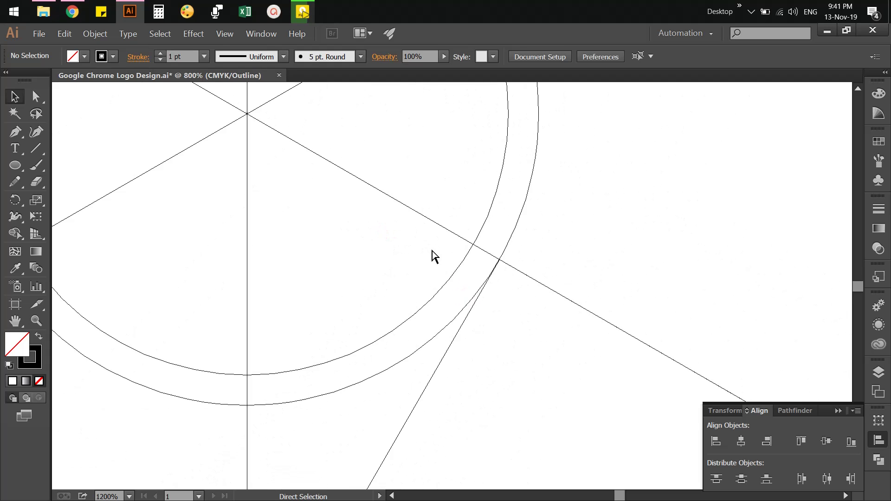
scroll(432, 253, down, 2)
drag(324, 277, 404, 324)
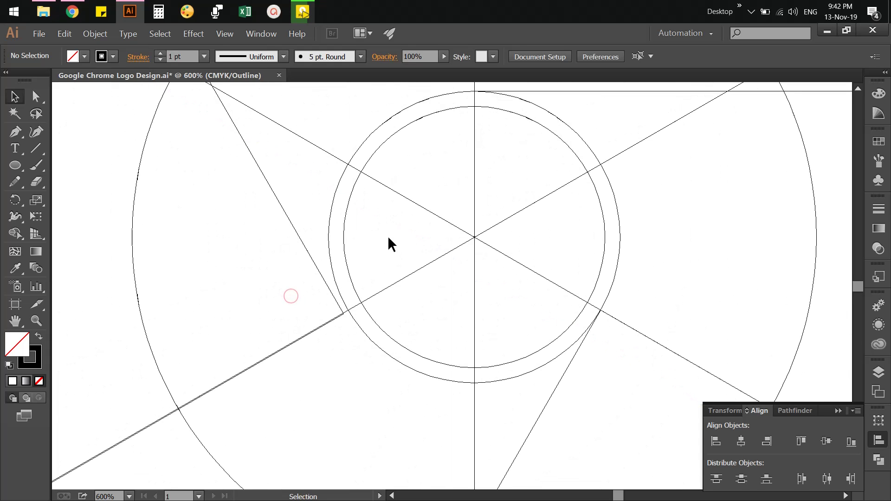
Zoom into the lower-left corner and snap the shallow line's end onto the ring intersection.
key(z)
drag(295, 282, 370, 334)
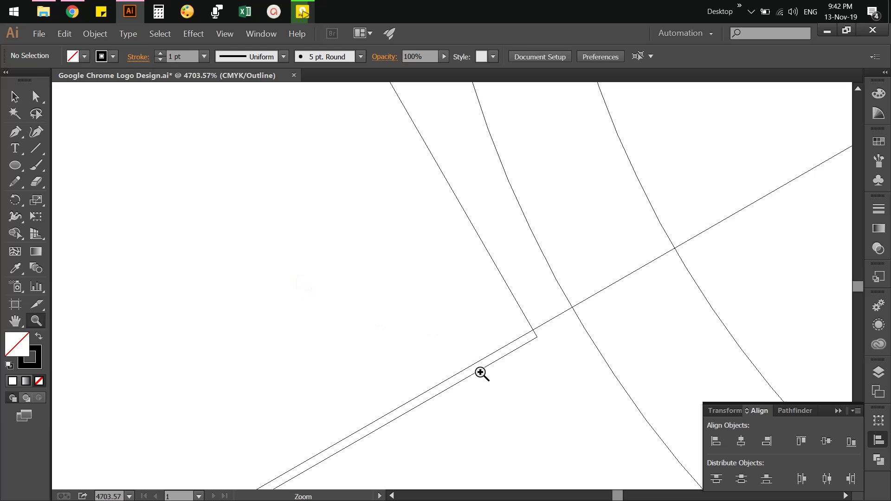
key(v)
mouse_move(522, 315)
mouse_down()
mouse_move(561, 286)
mouse_move(595, 334)
mouse_up()
key(z)
key(v)
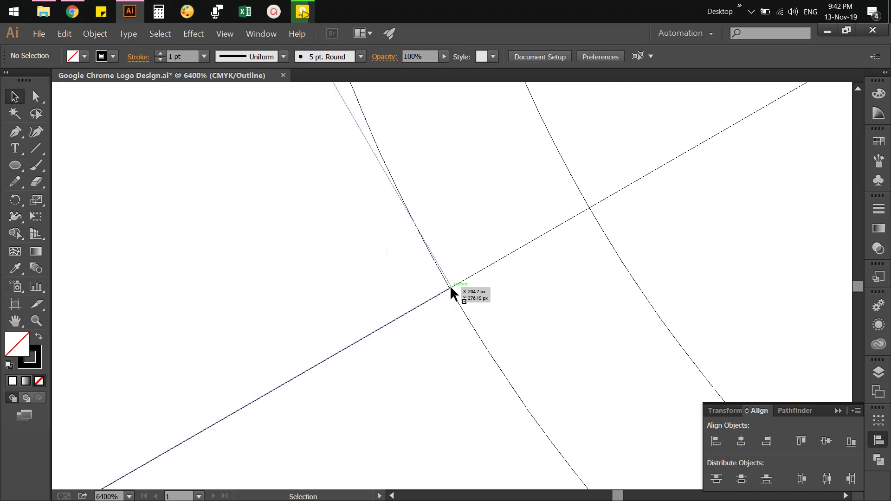
drag(450, 286, 443, 307)
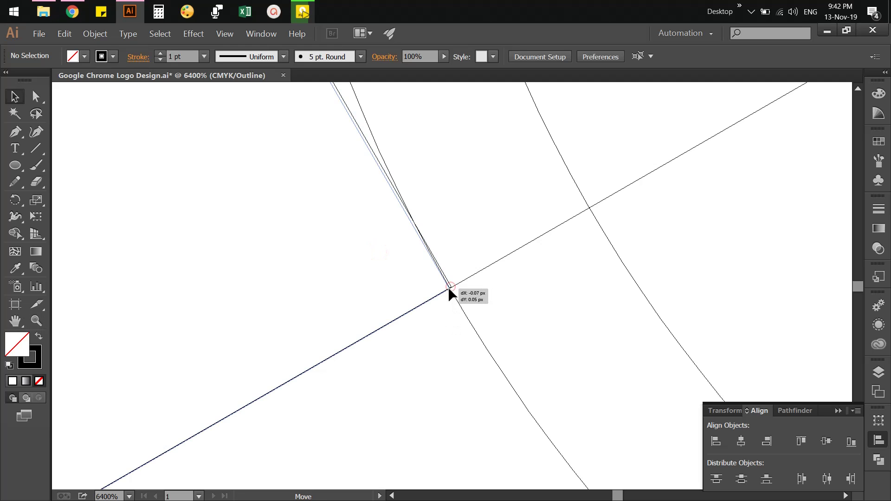
click(441, 329)
Nudge the steep lower-left line so it meets the same intersection point.
drag(411, 229, 412, 226)
click(411, 326)
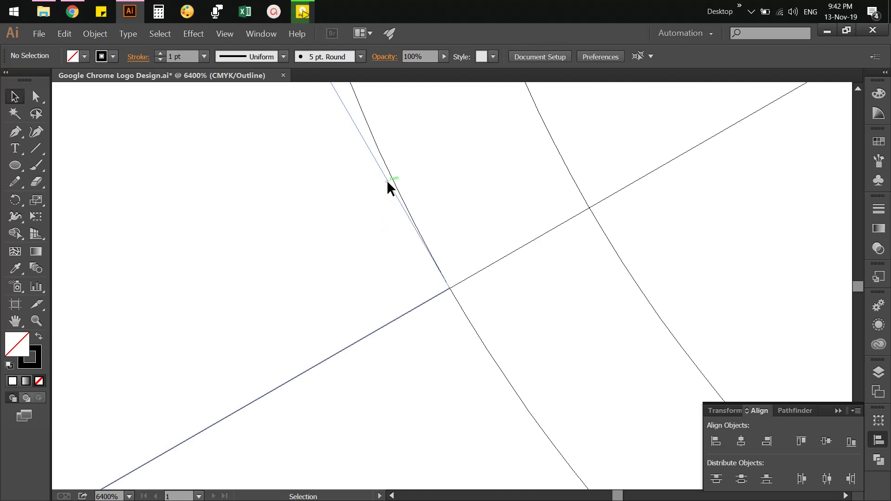
drag(386, 180, 389, 183)
click(410, 344)
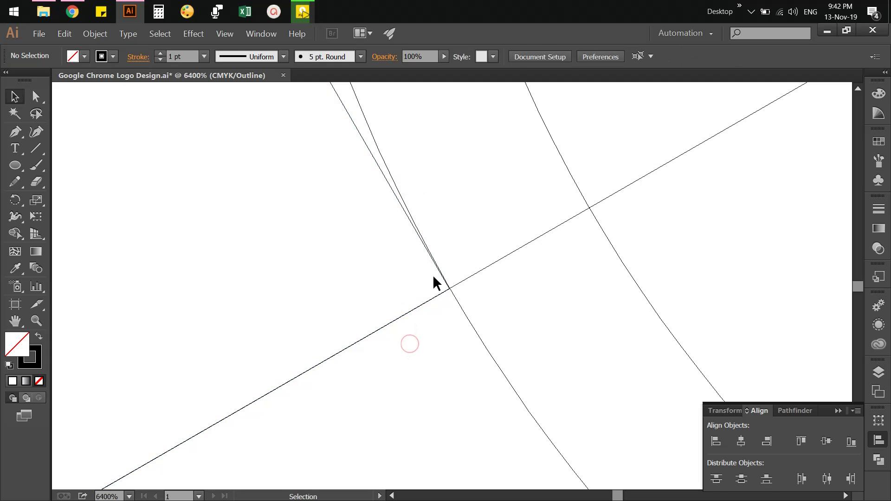
key(a)
scroll(427, 244, down, 2)
scroll(428, 244, down, 2)
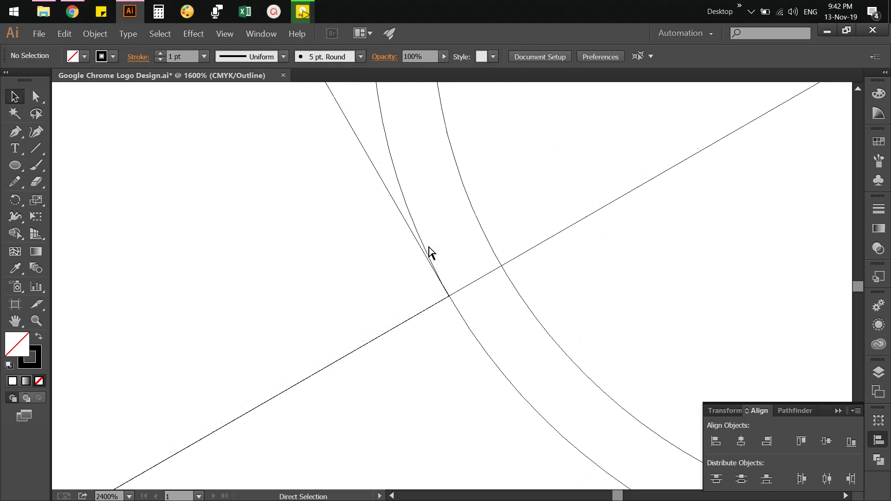
scroll(428, 244, down, 3)
scroll(428, 247, down, 2)
Nudge the horizontal line 0.6 px onto the ring's top edge.
key(v)
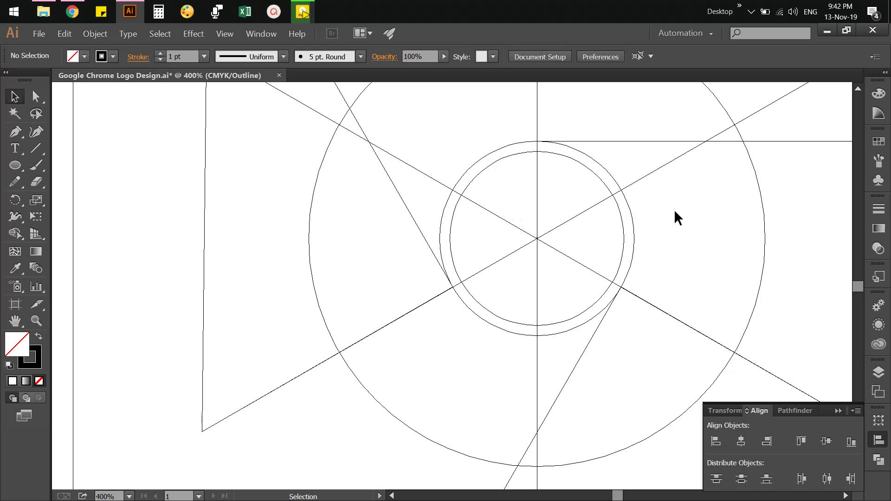
drag(674, 211, 547, 314)
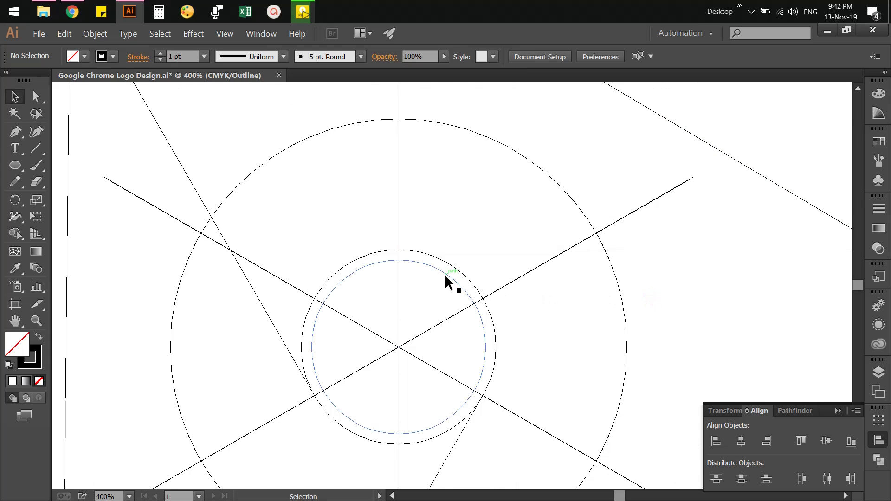
key(z)
drag(381, 231, 443, 266)
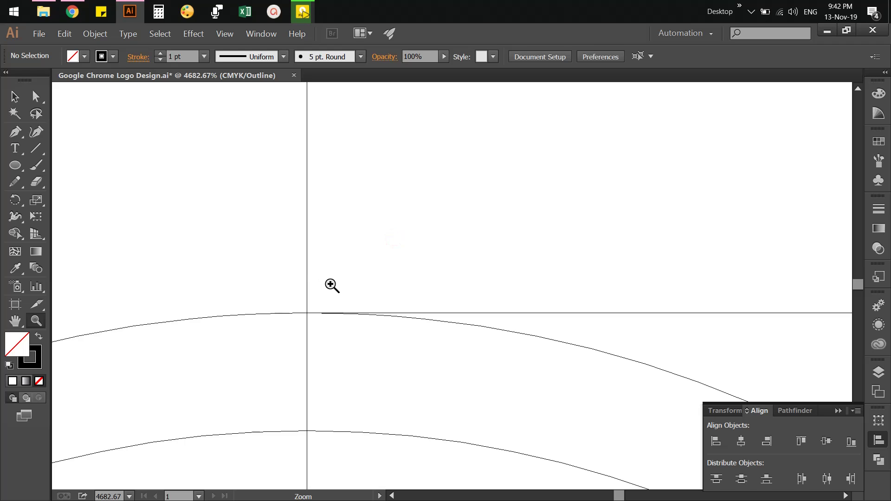
key(v)
click(497, 312)
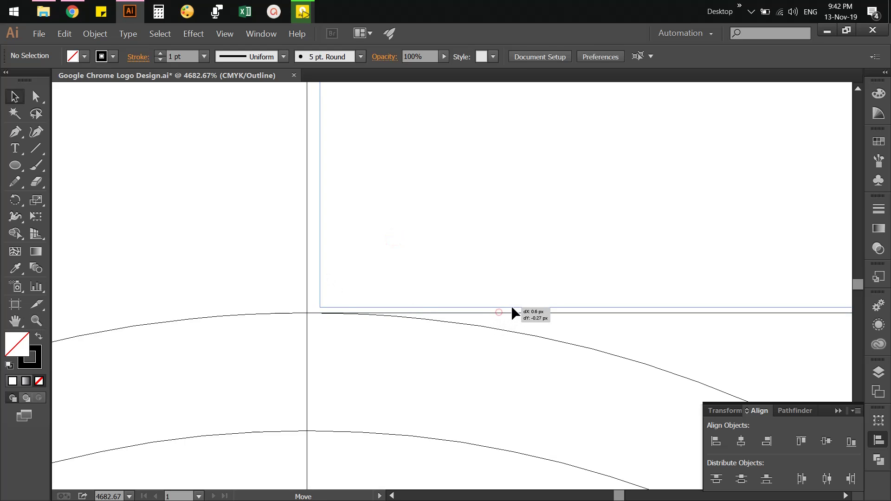
Leave Outline mode and return to the full Preview of the artwork.
click(291, 279)
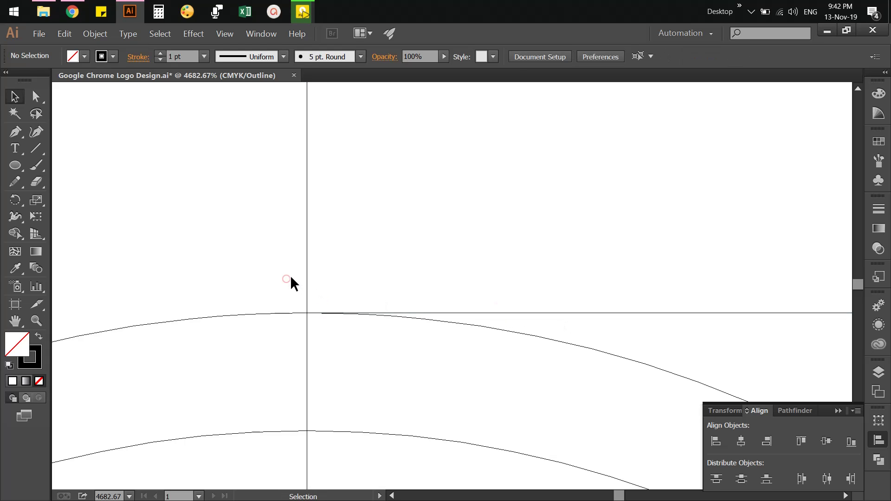
click(224, 36)
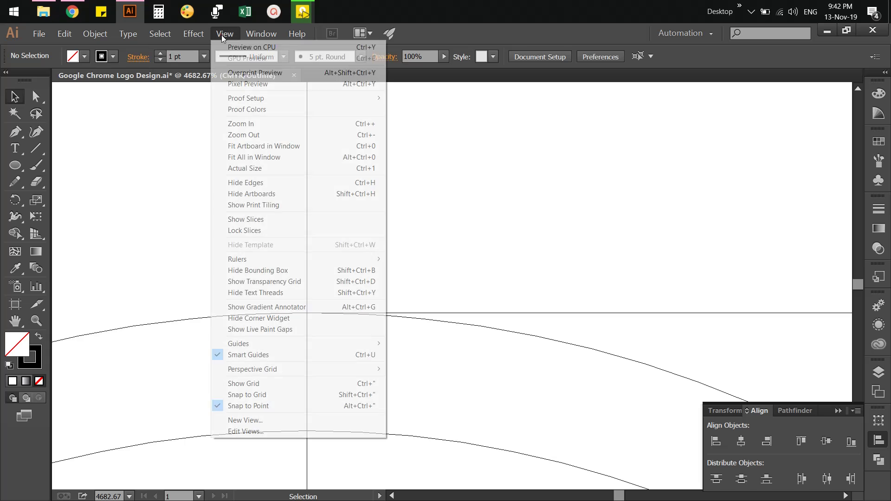
click(226, 47)
Zoom out over the whole construction and save the document.
click(206, 149)
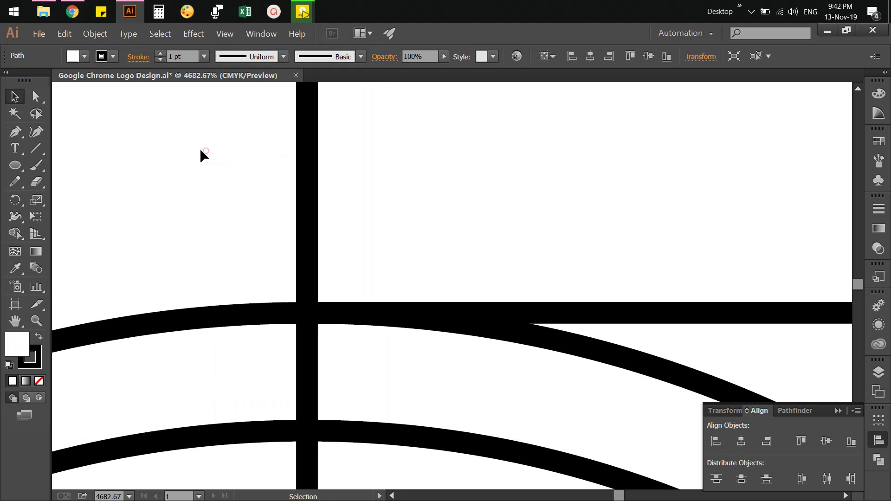
key(ctrl+minus)
key(ctrl+minus)
key(ctrl+minus)
key(ctrl+minus)
key(ctrl+minus)
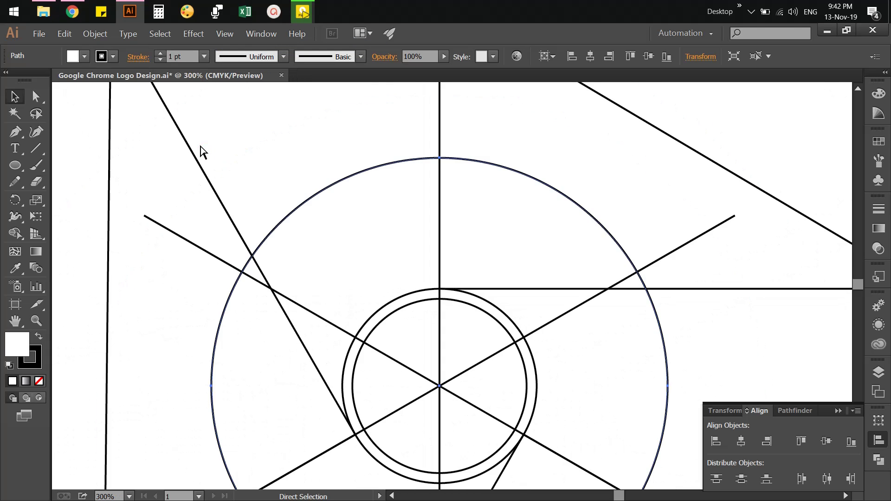
key(ctrl+minus)
key(ctrl+minus)
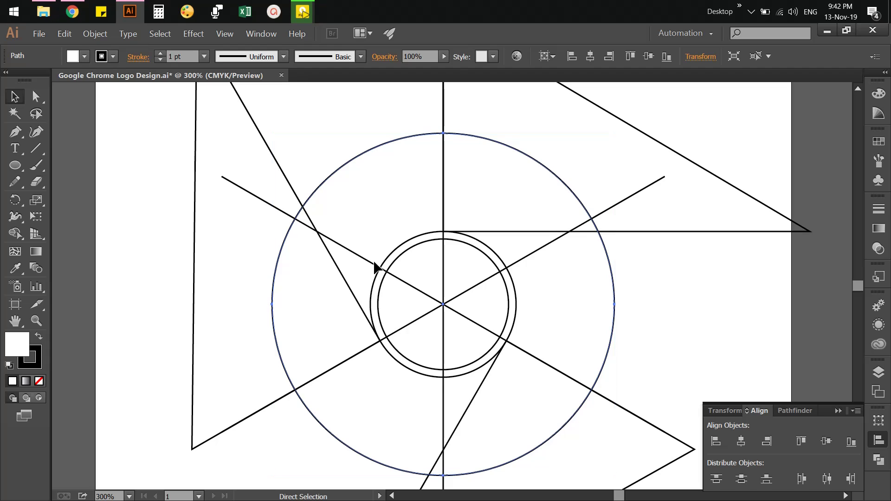
key(ctrl+minus)
scroll(363, 278, down, 2)
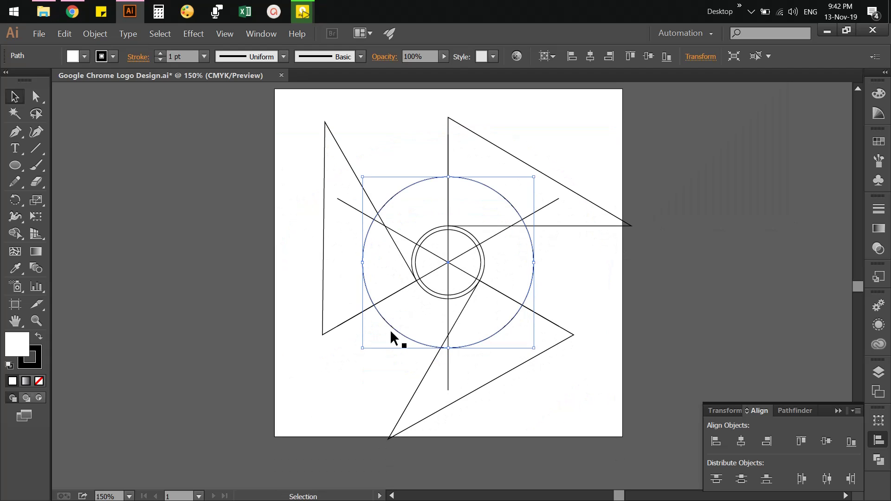
click(619, 278)
key(a)
click(460, 289)
key(ctrl+s)
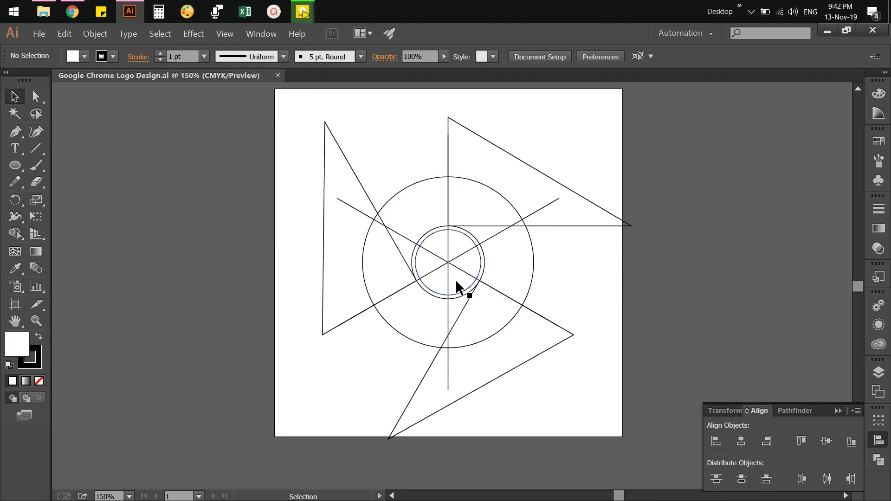
Alt-drag a full copy of the construction about 544 px left onto the pasteboard.
key(ctrl+minus)
key(ctrl+minus)
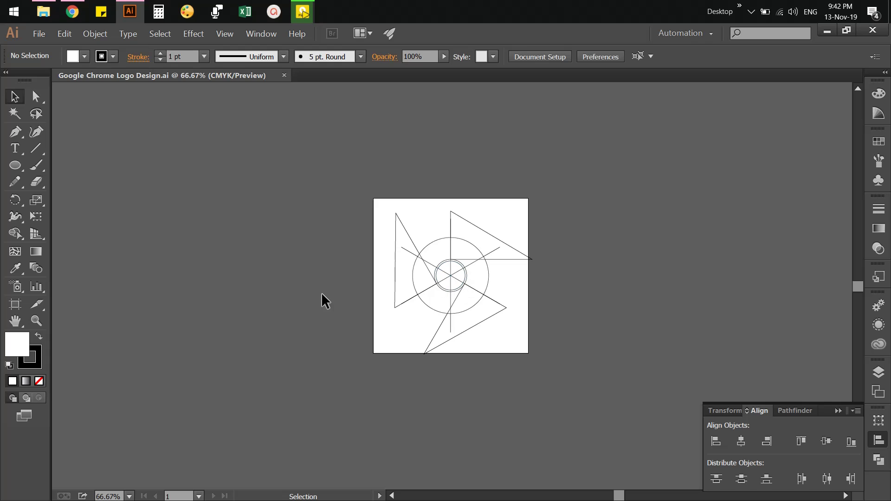
drag(358, 228, 516, 342)
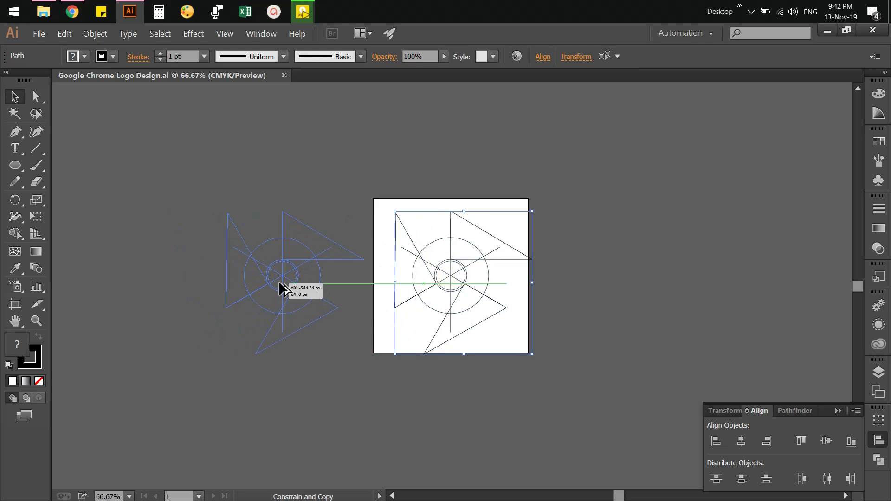
drag(453, 283, 284, 283)
click(369, 391)
key(z)
drag(364, 199, 591, 378)
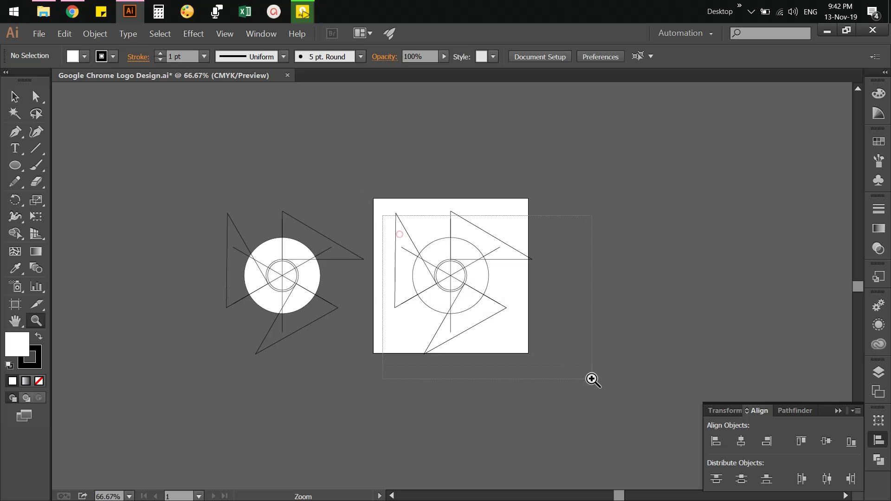
scroll(373, 313, up, 2)
key(v)
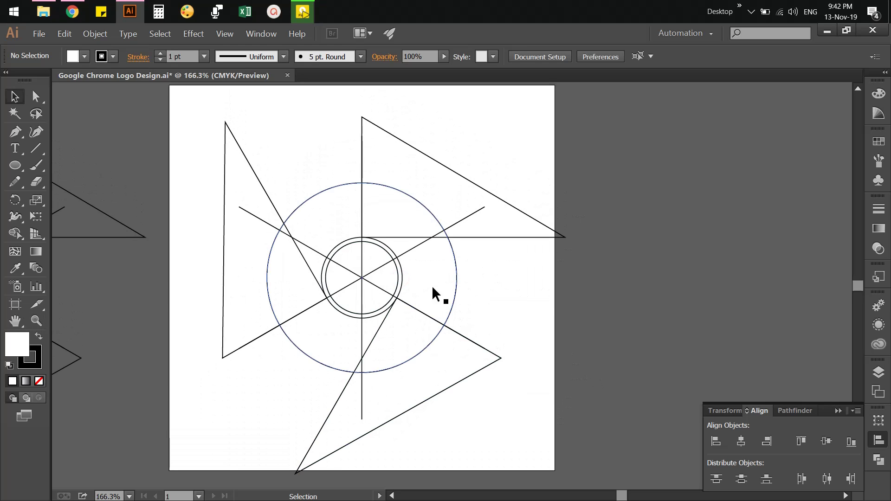
Clear the lower-left to upper-right diagonal, restoring the inner circle after an accidental deletion.
click(420, 244)
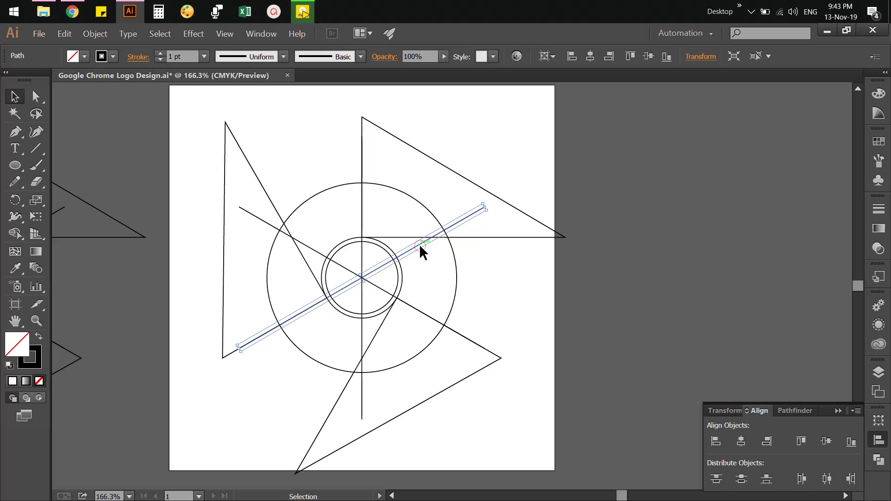
click(65, 33)
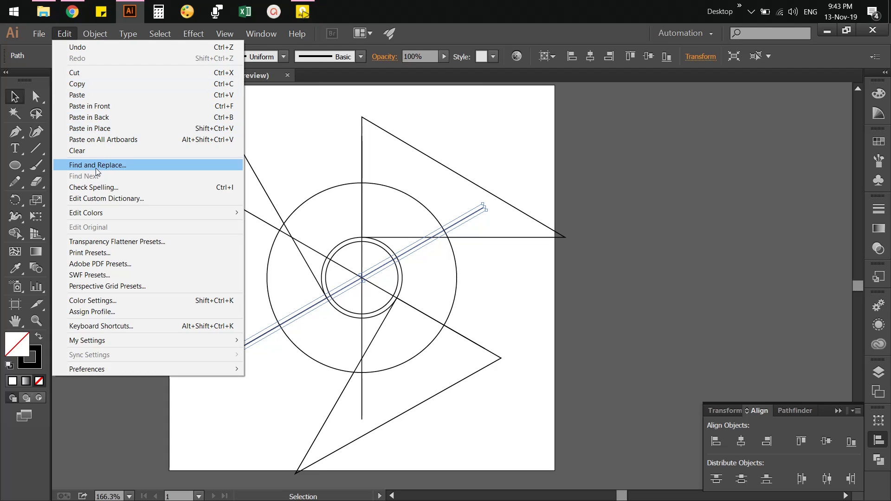
click(98, 154)
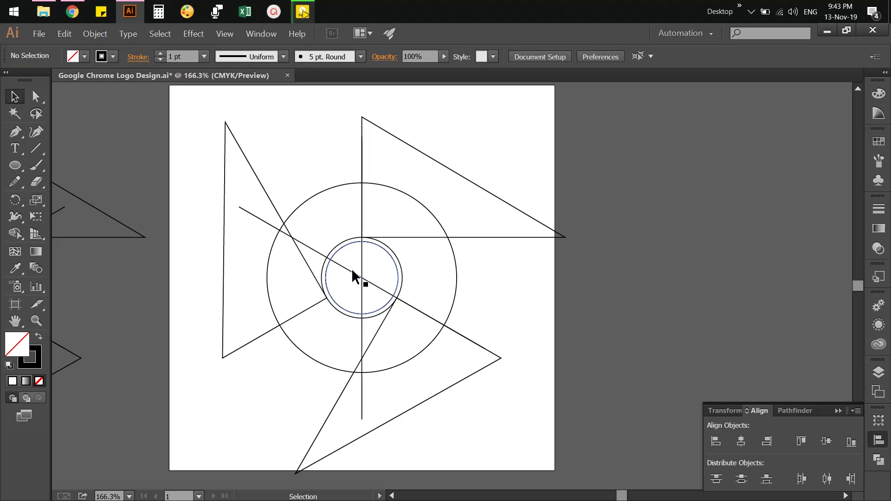
click(352, 268)
click(66, 34)
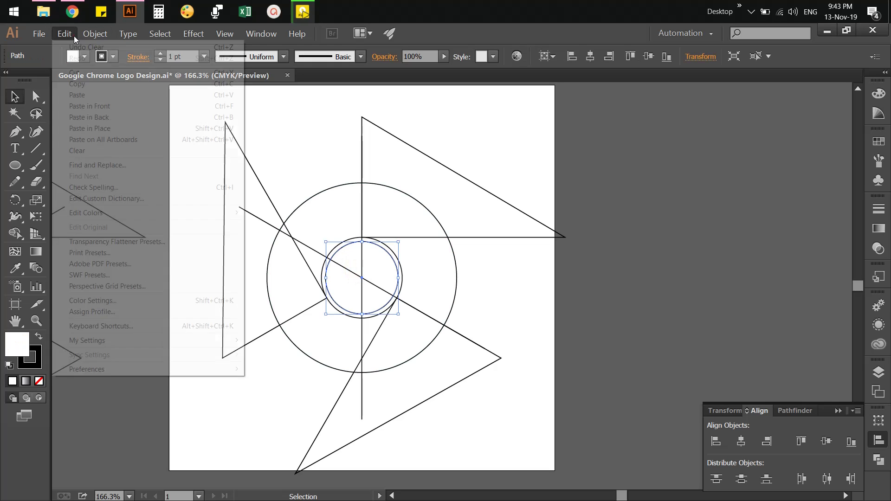
click(81, 150)
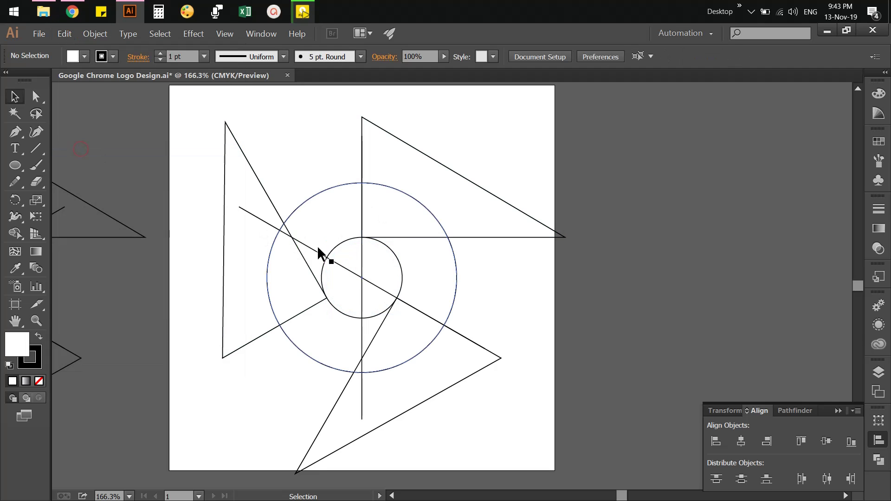
key(ctrl+z)
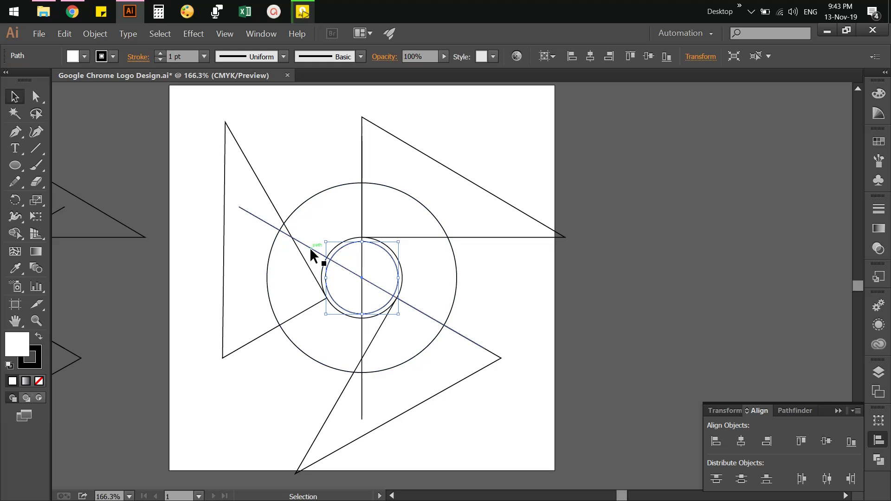
Clear the remaining diagonal and the vertical line through the circles.
click(310, 247)
click(64, 33)
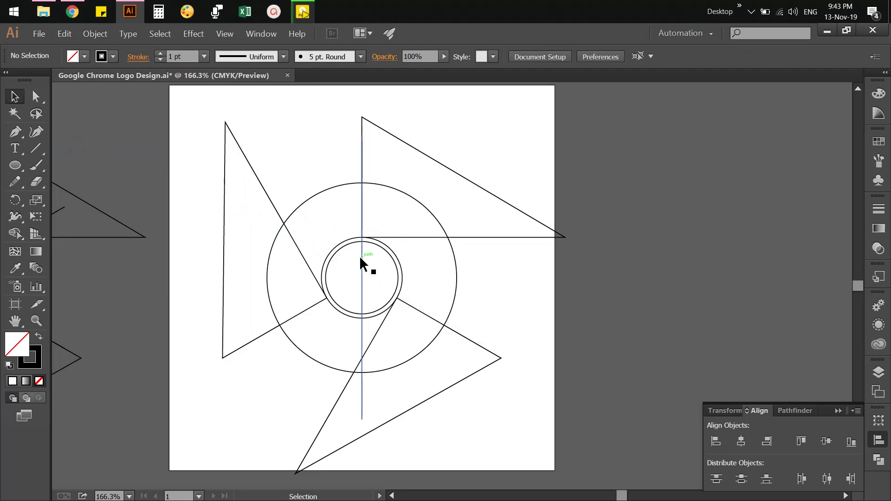
click(362, 258)
click(70, 35)
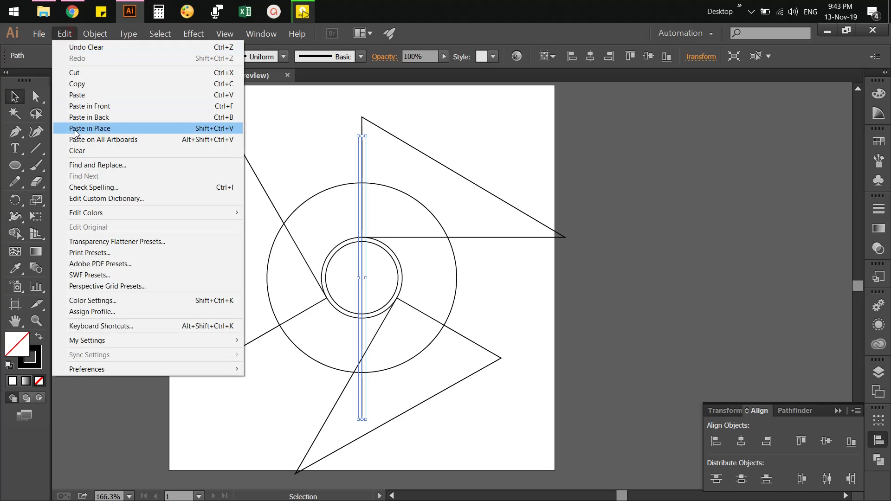
click(78, 148)
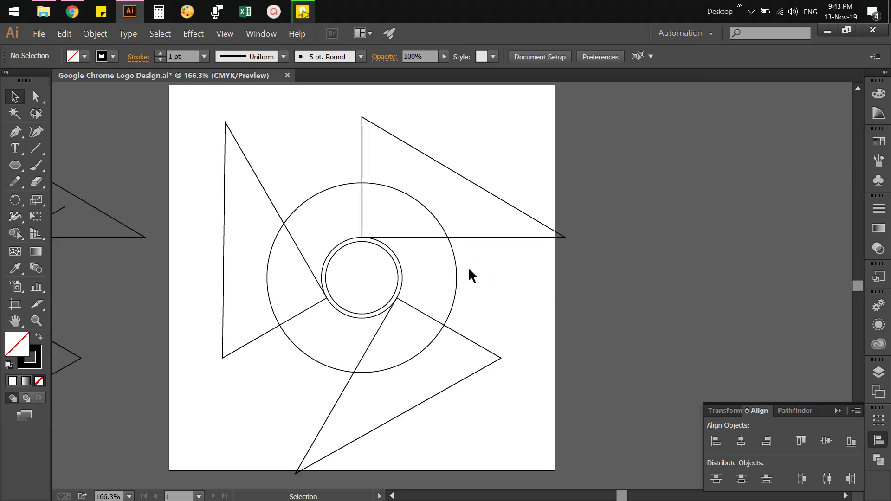
Copy the larger small circle and Paste in Front at the same position.
click(403, 273)
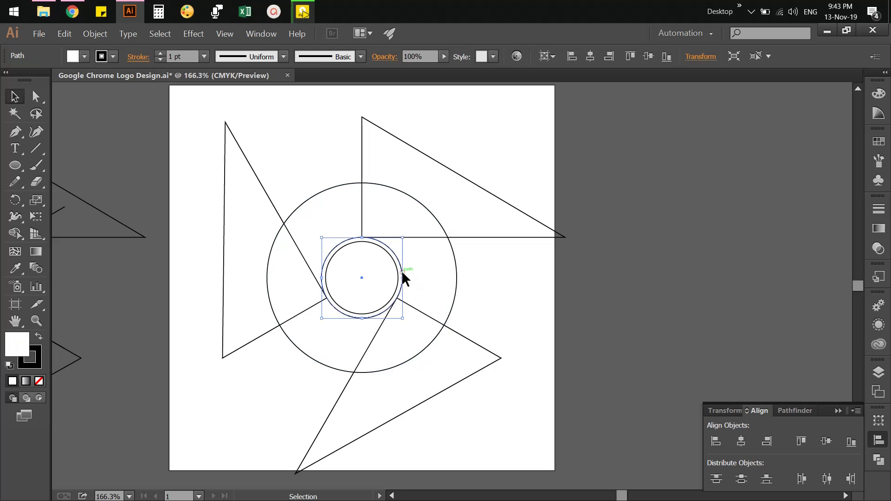
click(77, 37)
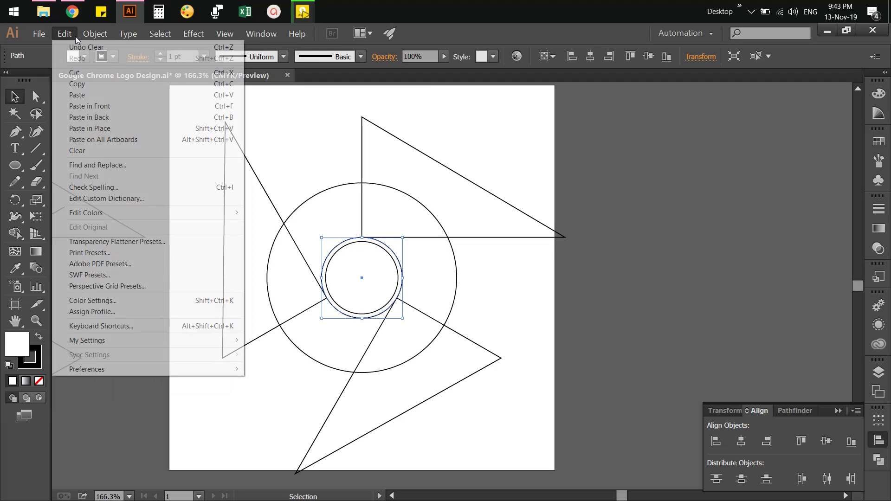
click(77, 85)
click(63, 37)
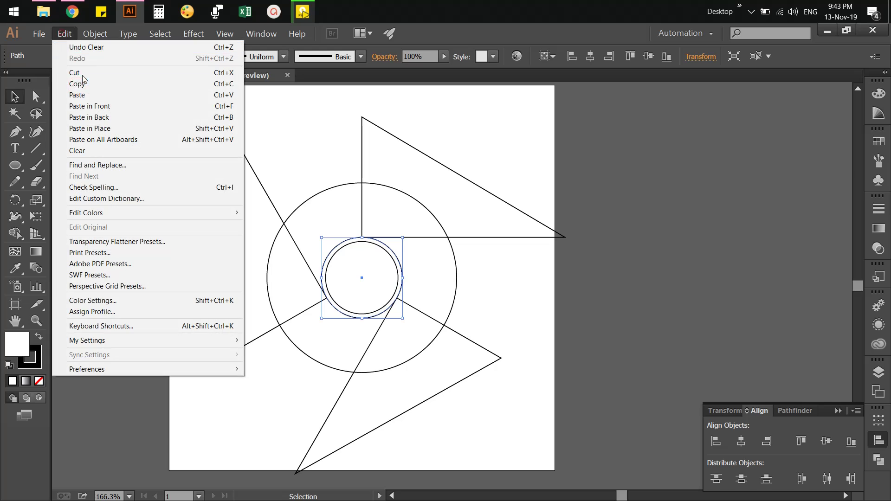
click(97, 106)
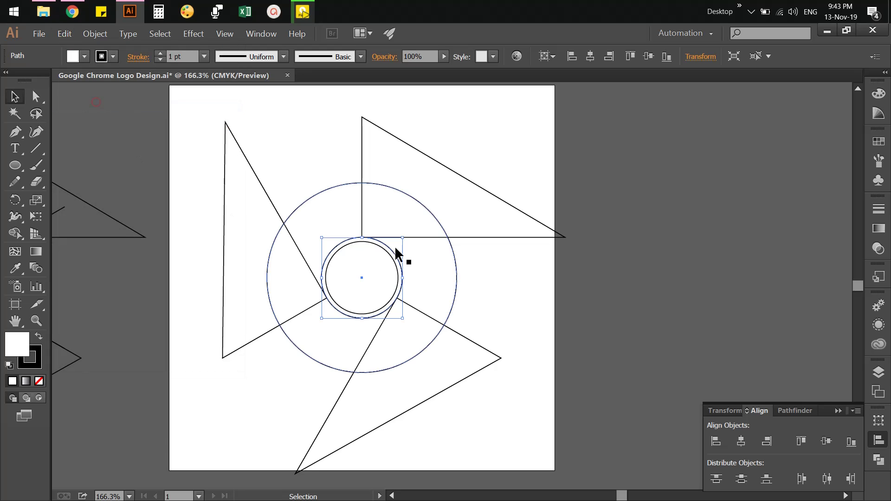
click(587, 296)
Select the pasted circle copy together with the big circle for Pathfinder.
key(z)
drag(241, 171, 491, 378)
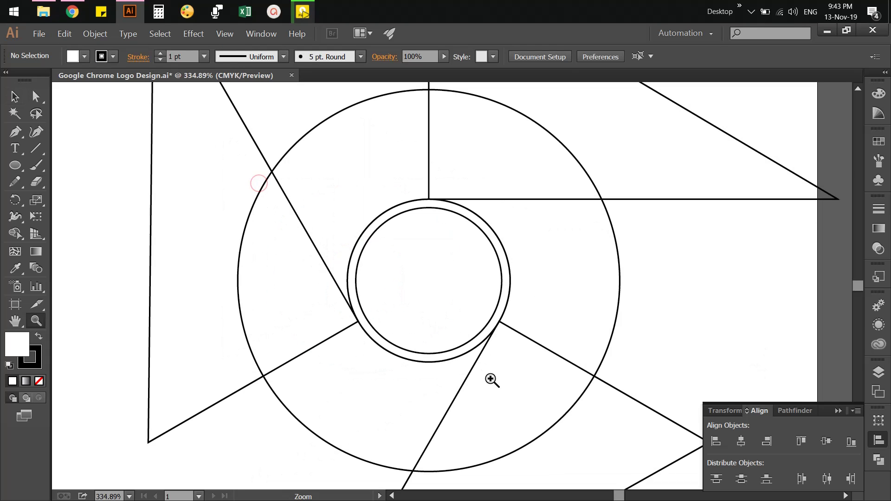
key(v)
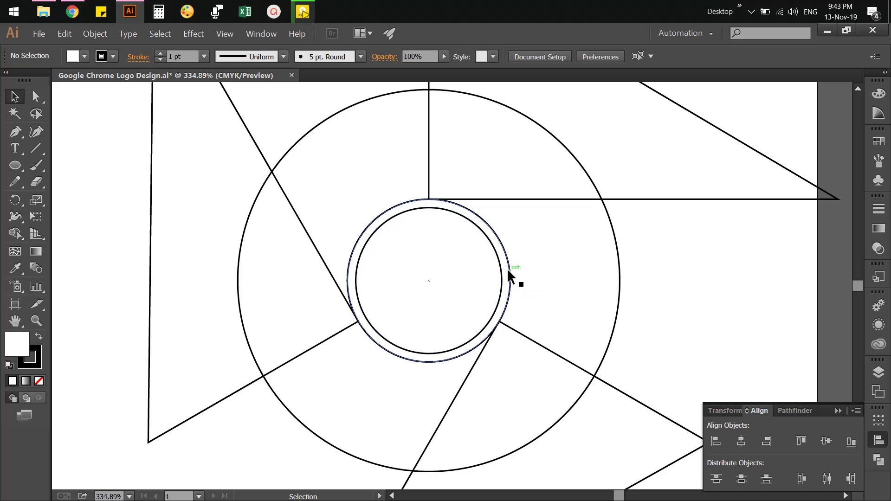
click(509, 269)
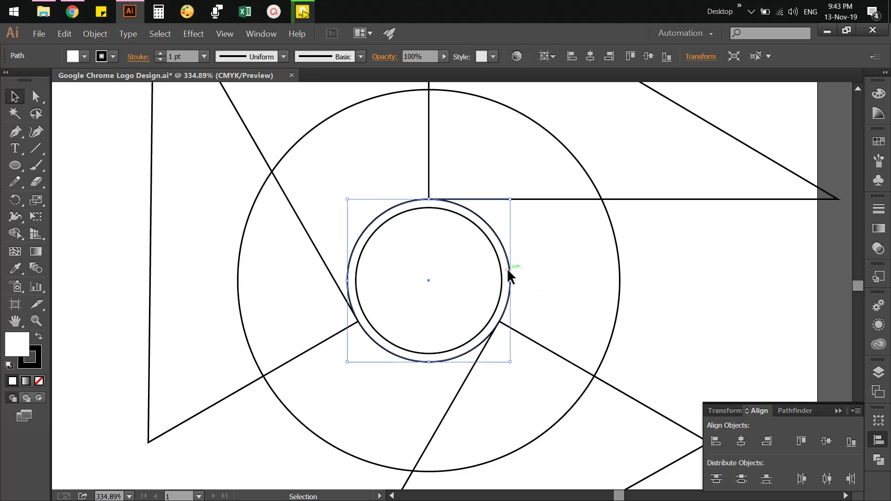
shift+click(616, 247)
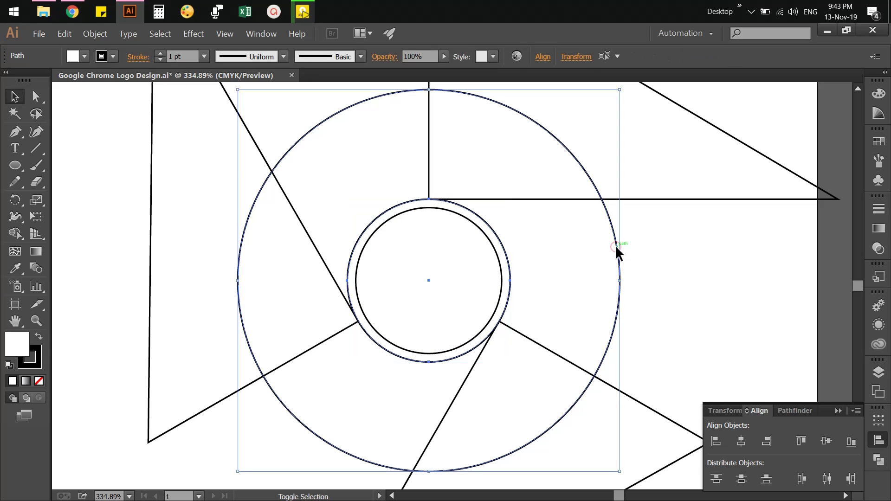
click(878, 460)
Apply Minus Front to cut the circle copy from the big circle, forming a ring.
click(748, 442)
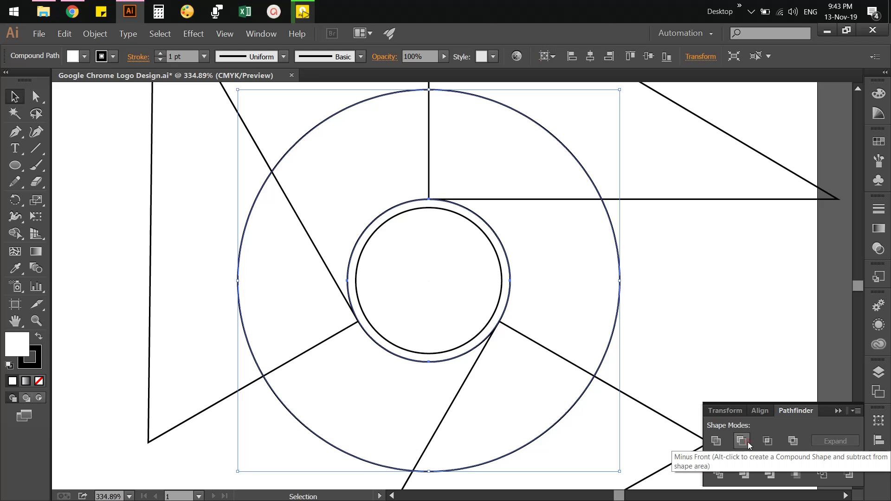
click(837, 312)
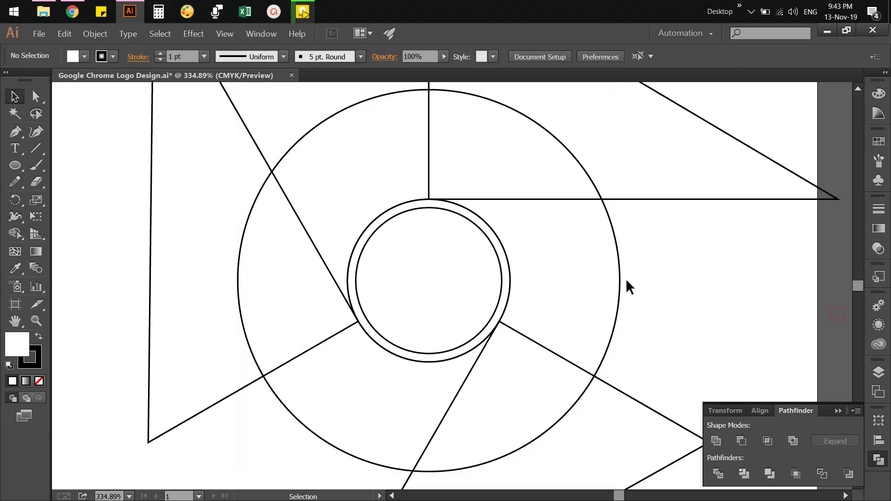
key(ctrl+minus)
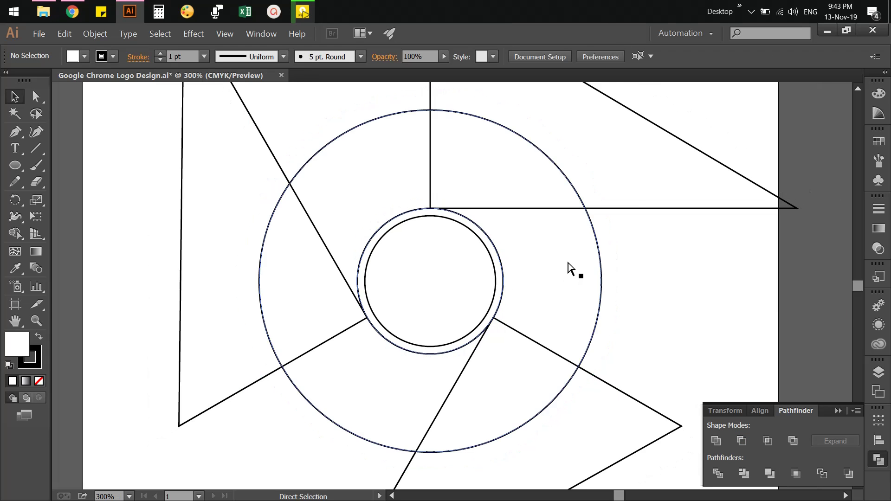
key(ctrl+minus)
drag(241, 150, 602, 419)
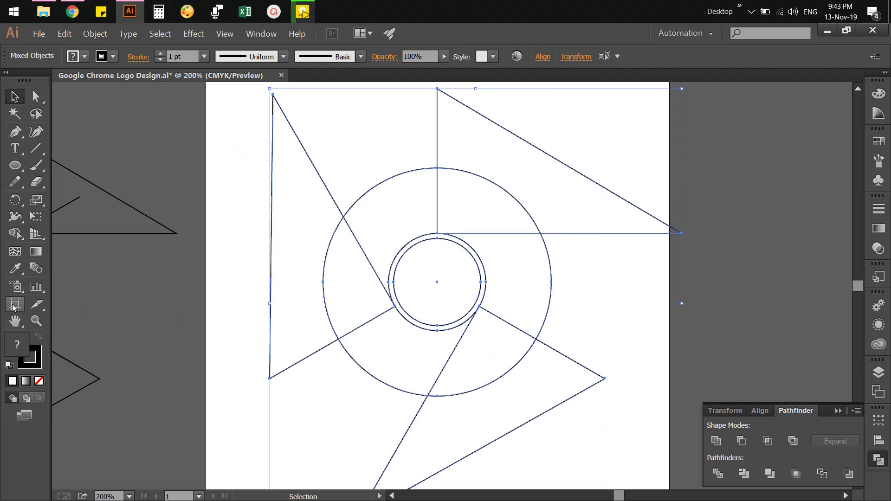
click(18, 238)
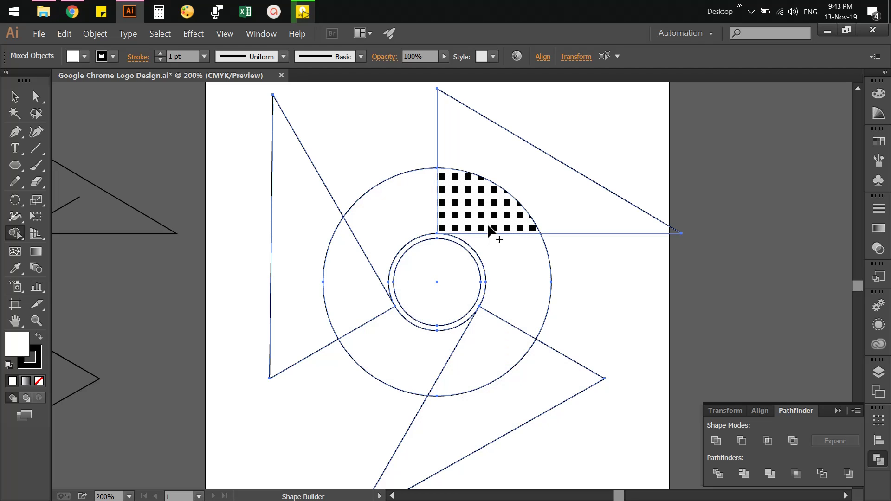
key(v)
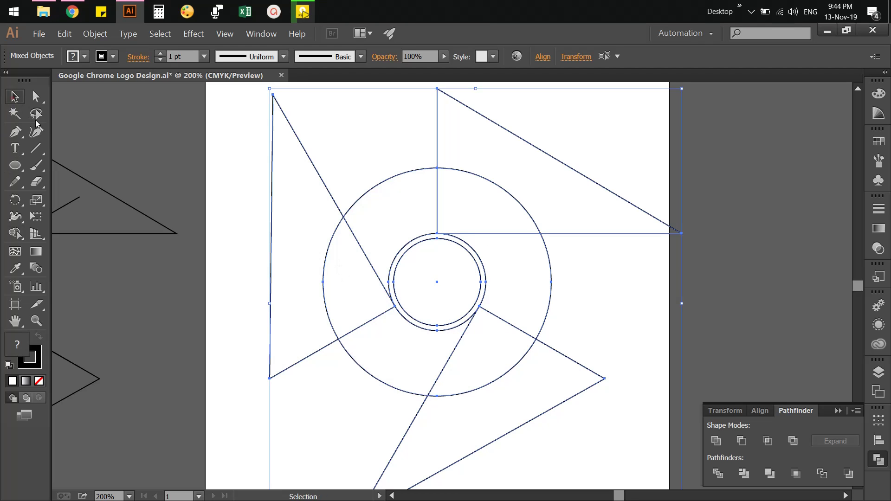
click(134, 174)
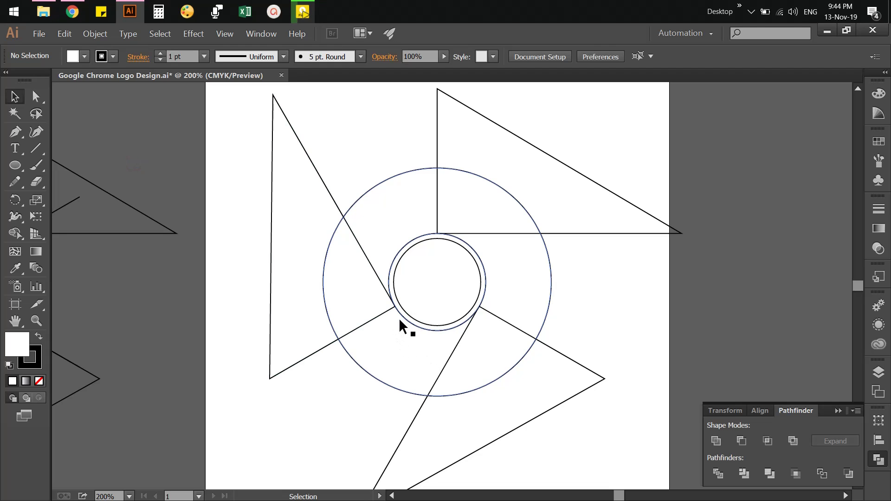
Nudge the lower-left triangle edge about 0.53 px so its corner meets the inner ring.
key(z)
drag(306, 275, 464, 336)
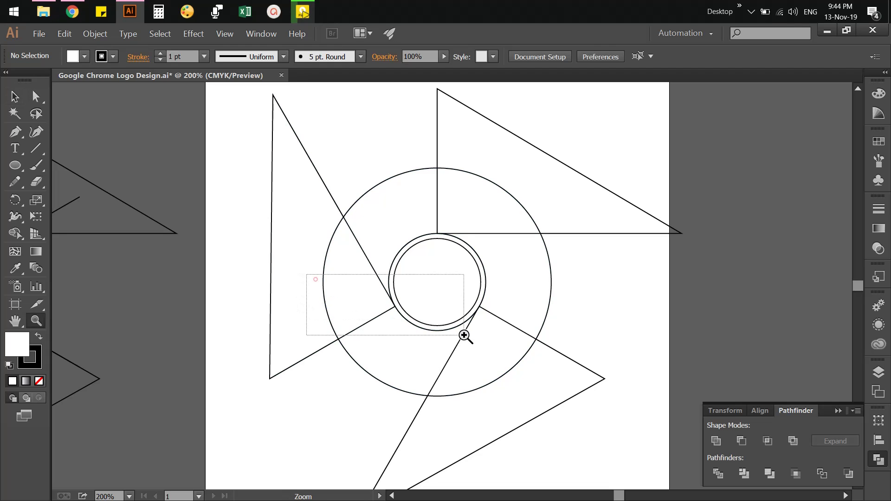
key(v)
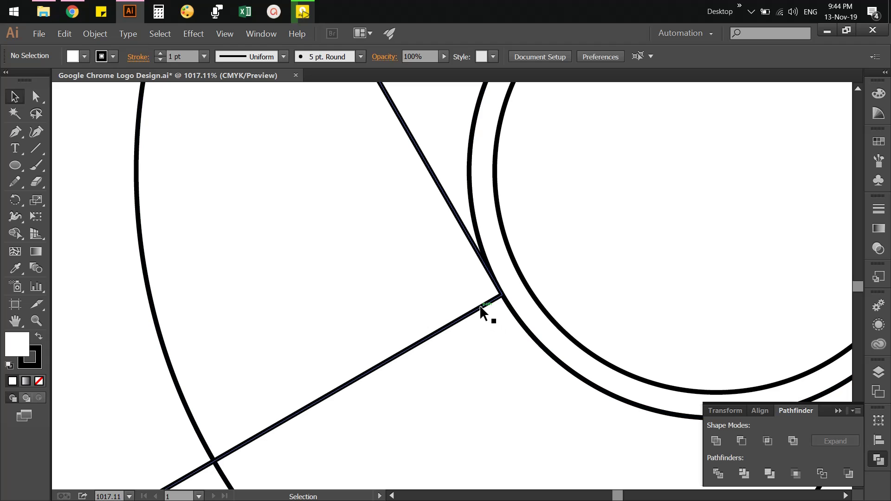
drag(481, 306, 481, 306)
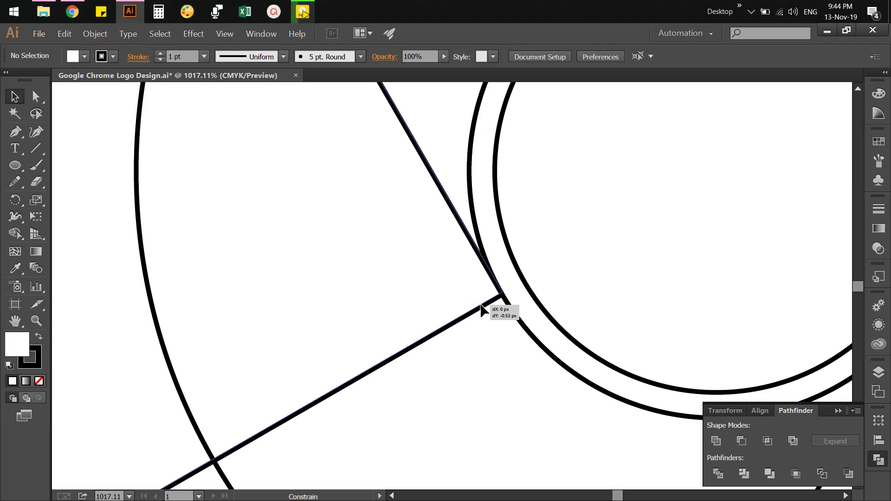
click(111, 323)
scroll(116, 321, down, 1)
scroll(116, 322, down, 4)
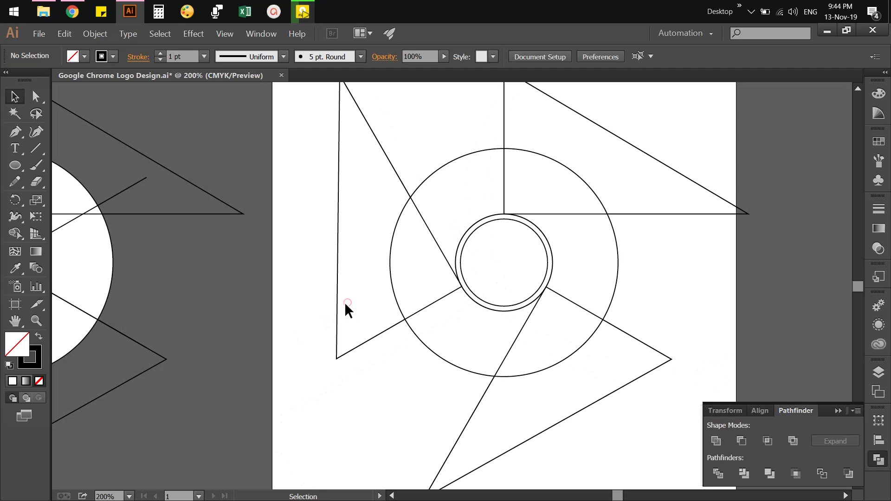
Merge the upper-right, right and lower-left ring regions with their neighbours using Shape Builder.
drag(306, 192, 672, 385)
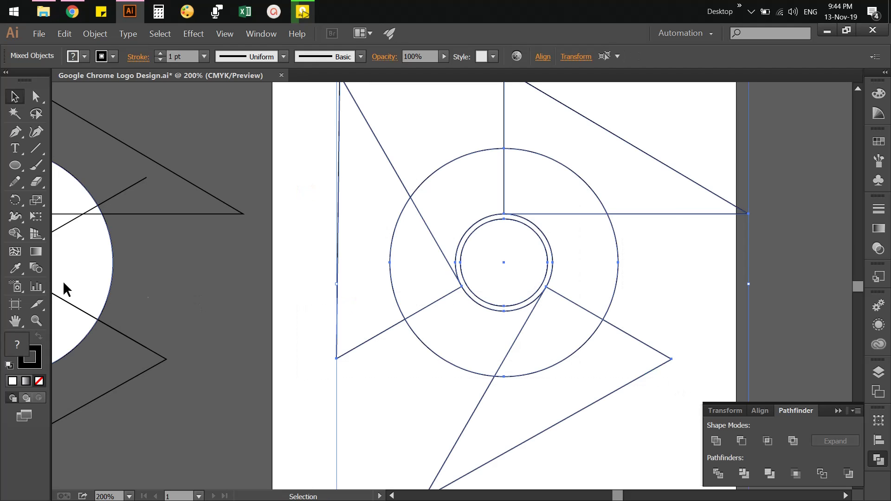
click(15, 233)
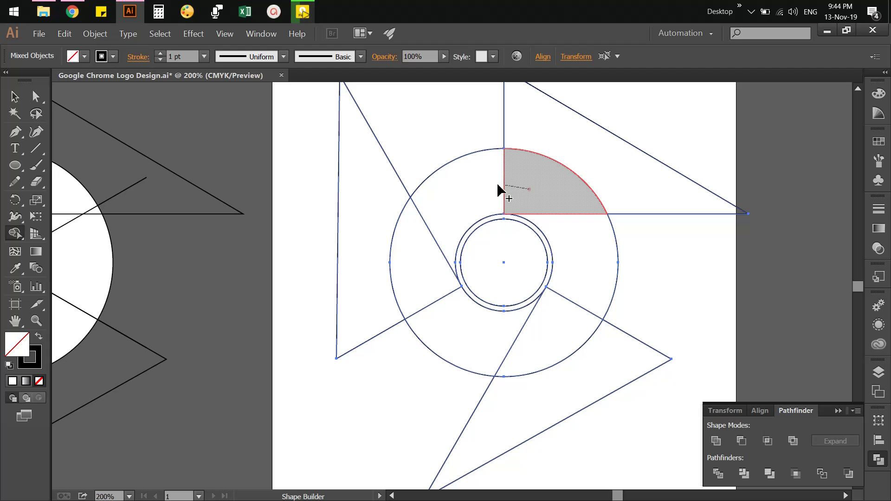
drag(531, 195, 469, 190)
drag(559, 299, 563, 311)
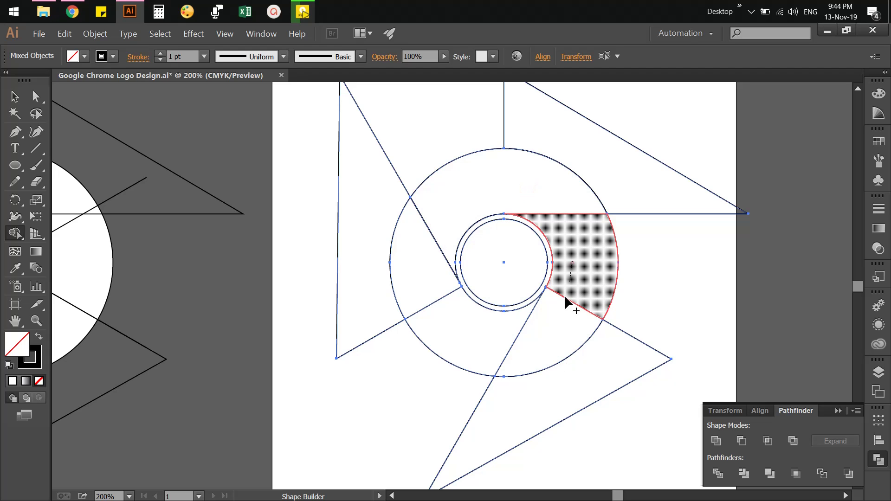
drag(448, 319, 426, 365)
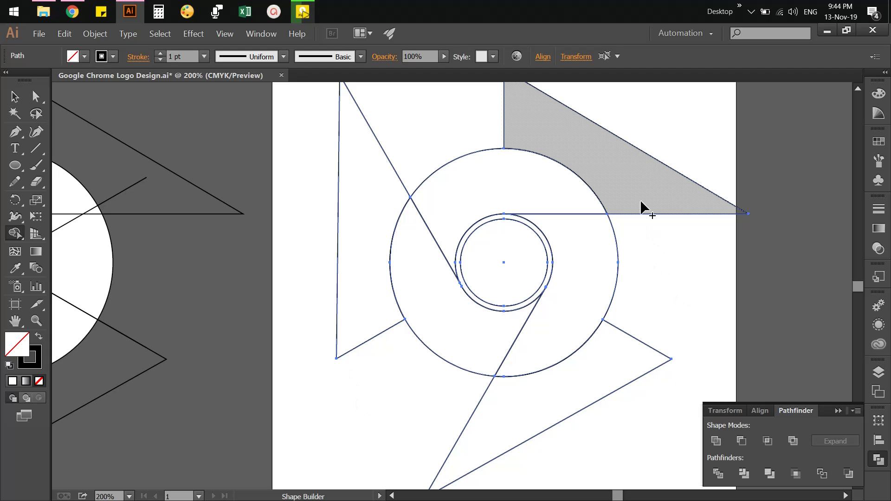
Alt-delete the top-right, bottom-right and left triangle areas outside the ring.
drag(645, 176, 664, 252)
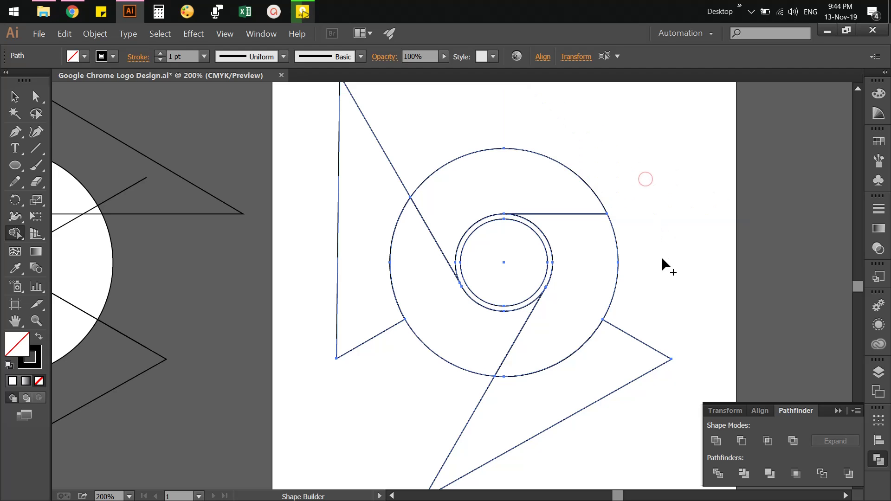
alt+click(639, 338)
alt+click(349, 348)
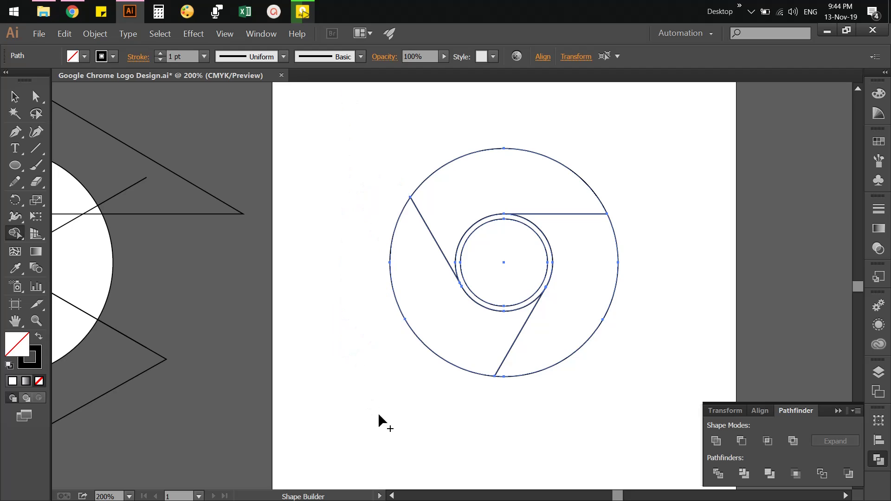
Draw a small square below the logo with the Rectangle tool.
click(14, 96)
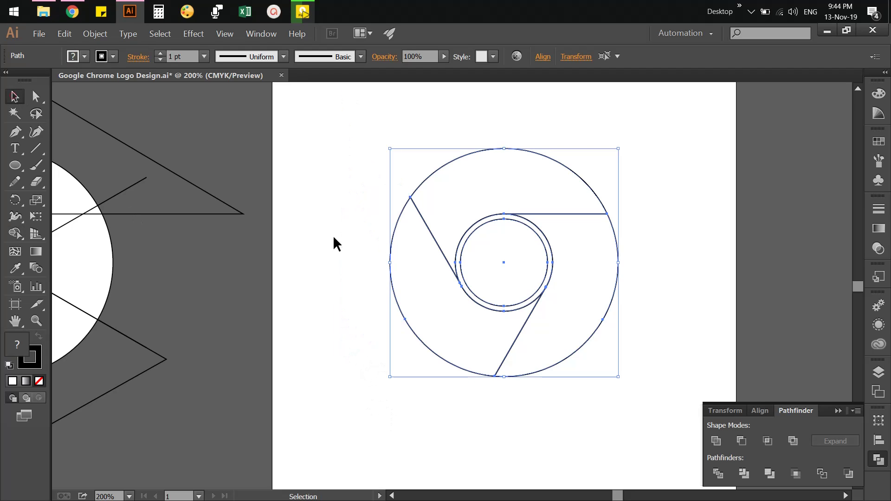
click(333, 237)
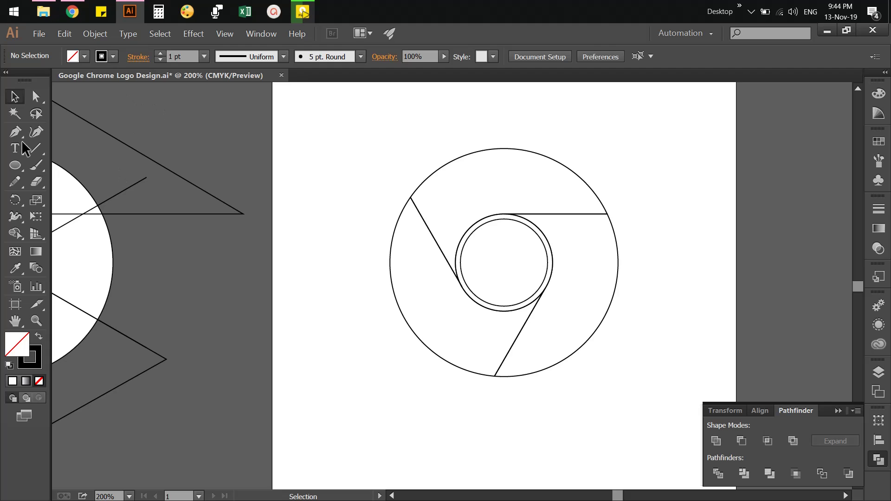
drag(15, 166, 80, 180)
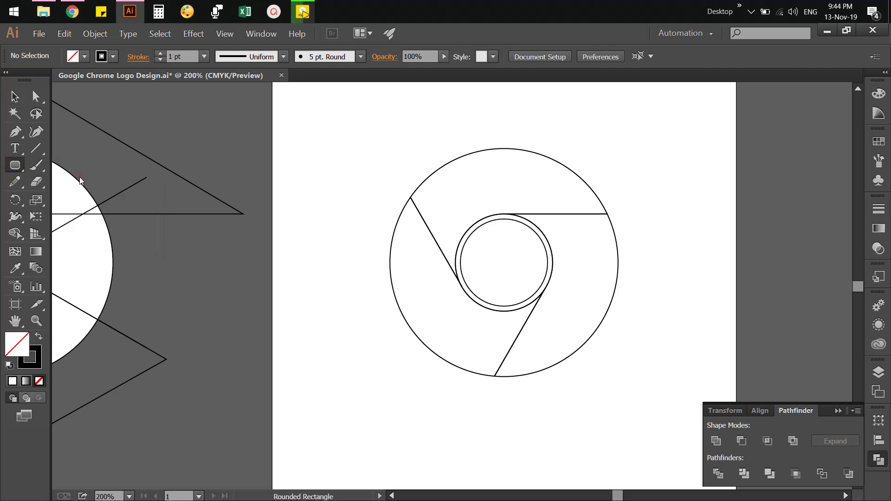
drag(16, 165, 60, 162)
scroll(268, 254, down, 2)
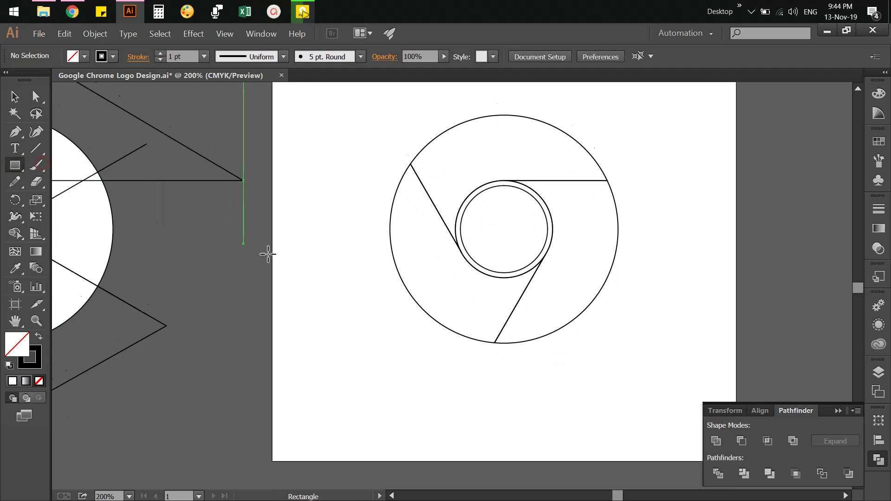
scroll(268, 255, down, 1)
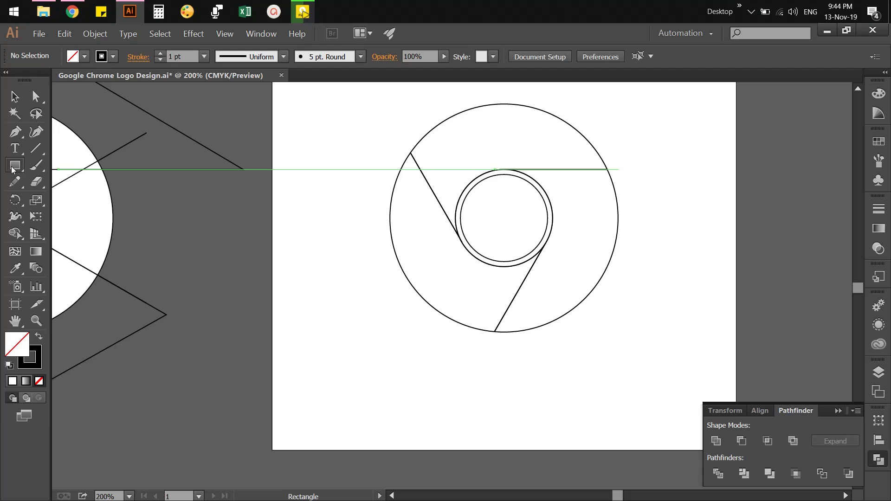
drag(13, 171, 315, 254)
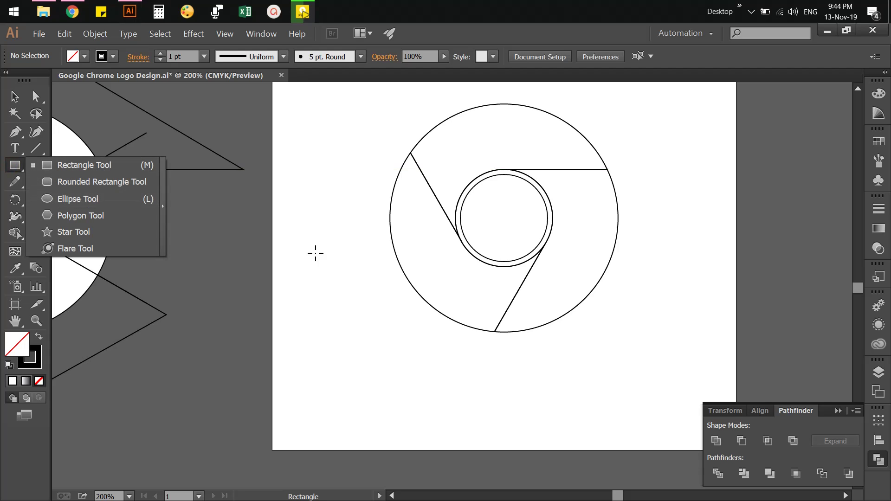
drag(375, 370, 407, 397)
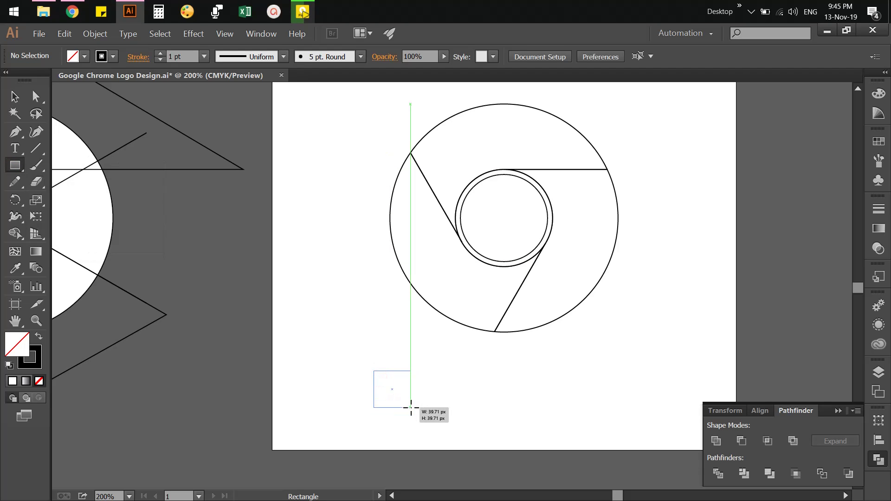
Give the square a black fill and no stroke.
key(v)
click(446, 393)
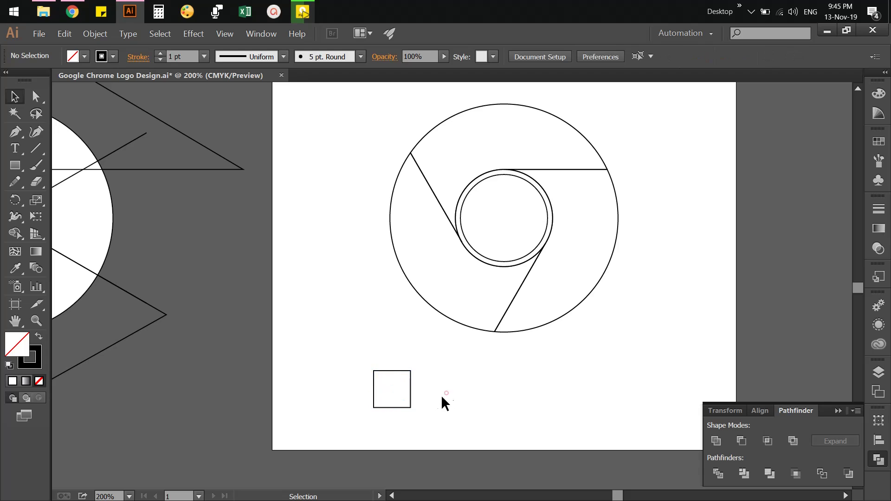
drag(438, 367, 404, 390)
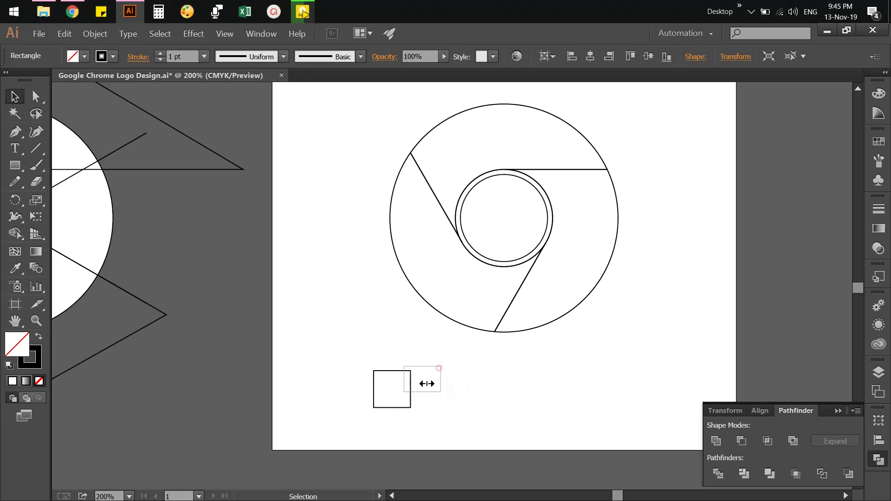
click(879, 93)
click(721, 174)
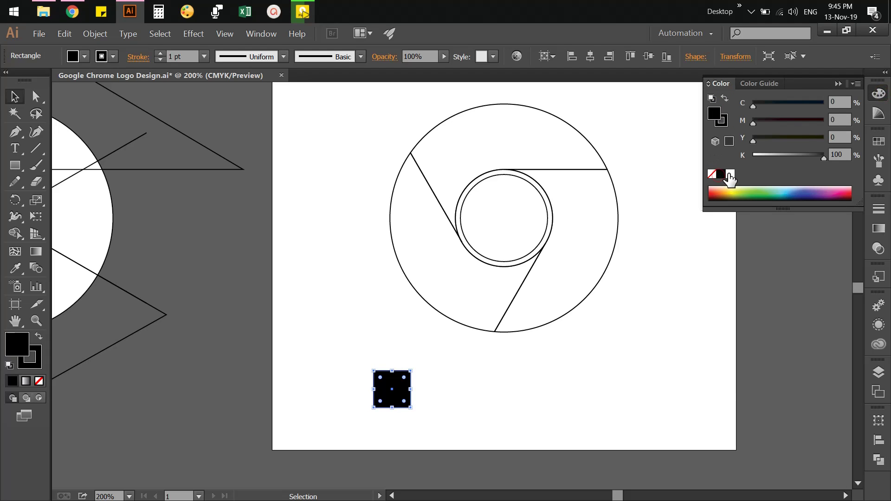
click(722, 122)
click(712, 173)
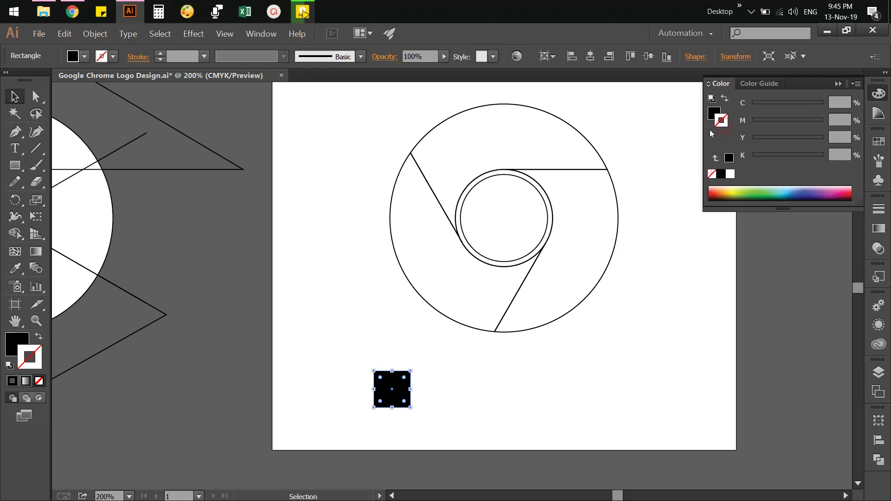
click(714, 118)
click(879, 93)
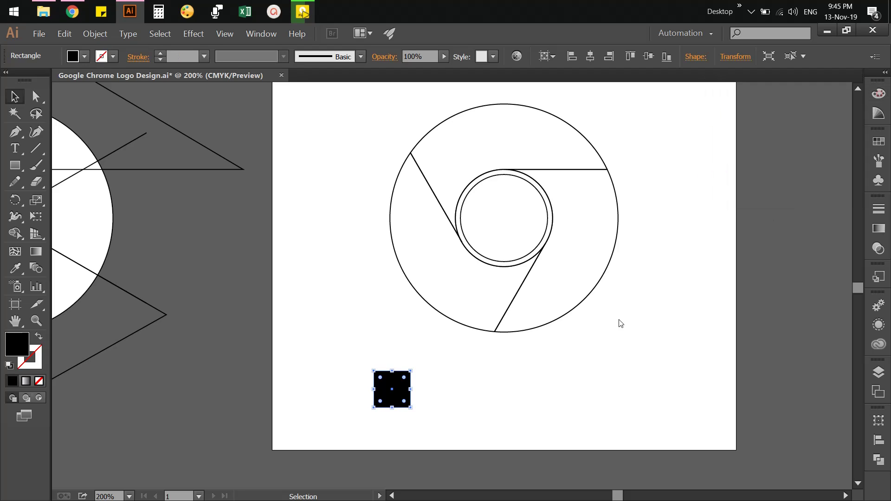
Duplicate the square into a row of five and save the file.
click(590, 356)
drag(404, 397, 445, 395)
key(ctrl+d)
key(ctrl+d)
key(ctrl+d)
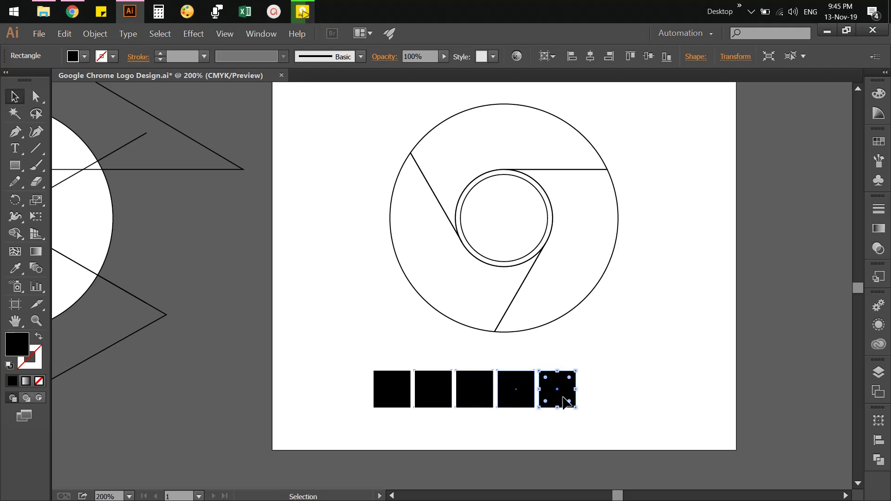
click(603, 391)
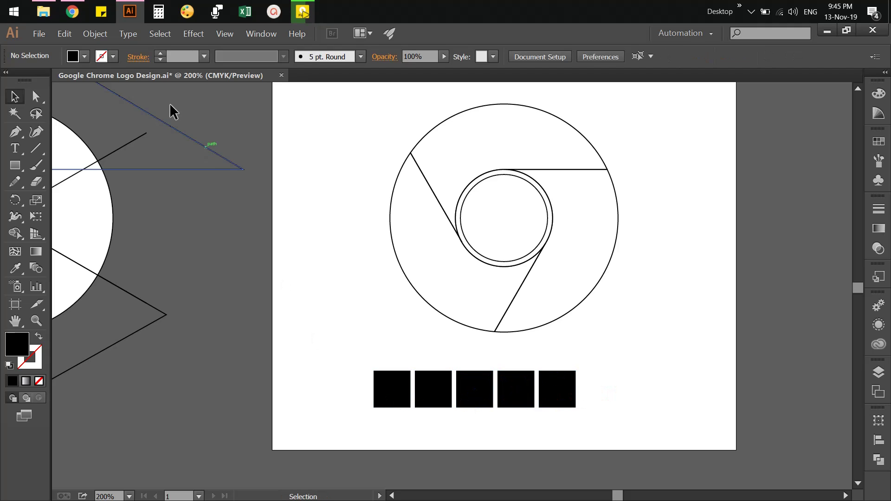
ctrl+click(209, 223)
key(ctrl+s)
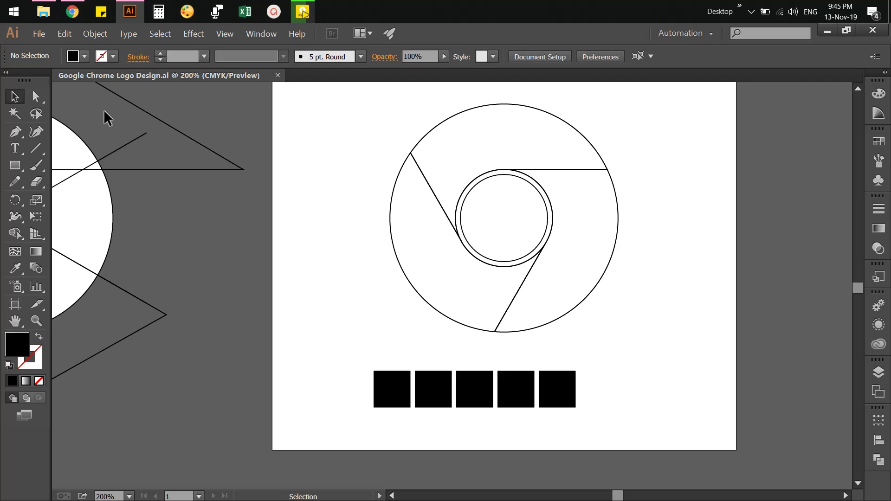
Search for 'chrome color palette' and open SchemeColor's Shiny Chrome Color Scheme result.
mouse_move(72, 12)
click(70, 21)
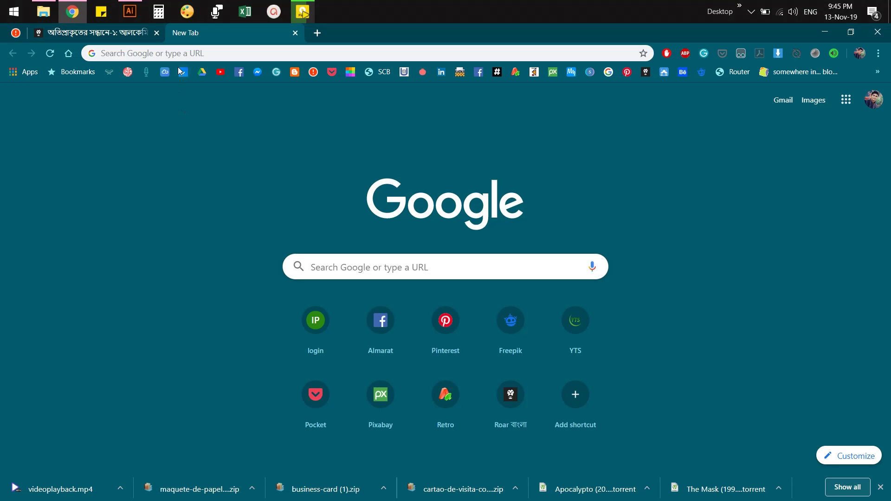
click(181, 59)
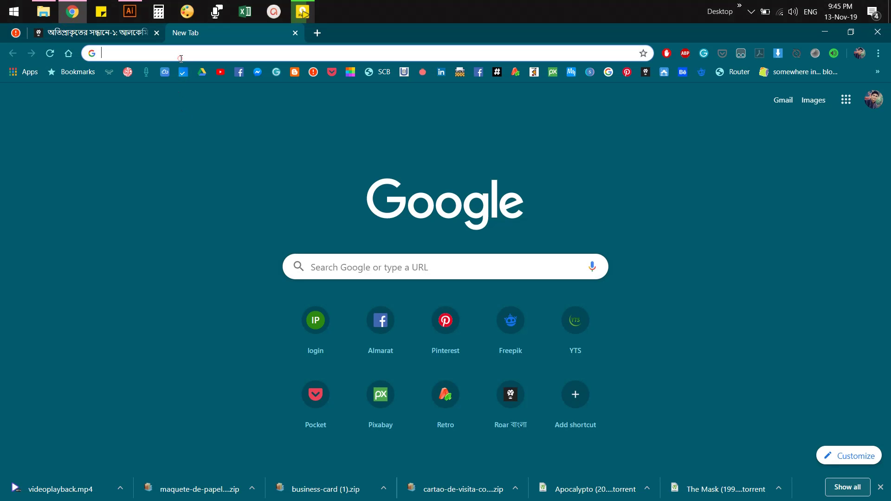
text(cg)
key(BackSpace)
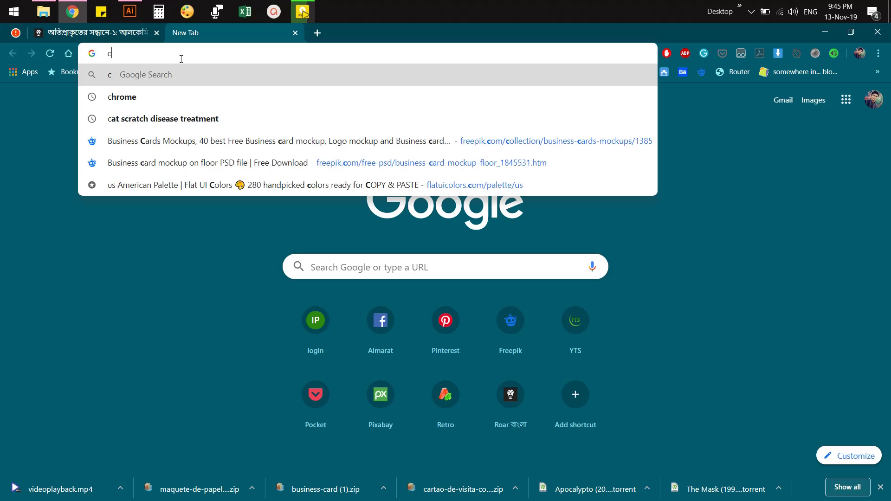
text(hrom)
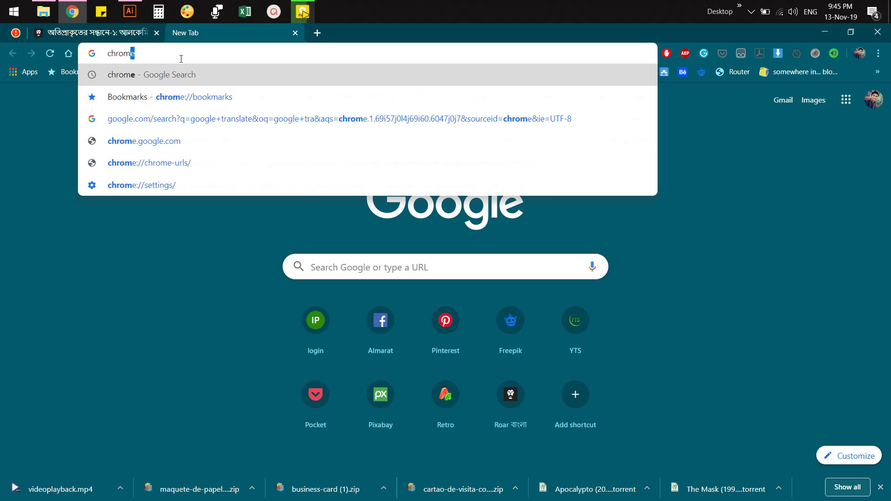
text(e color )
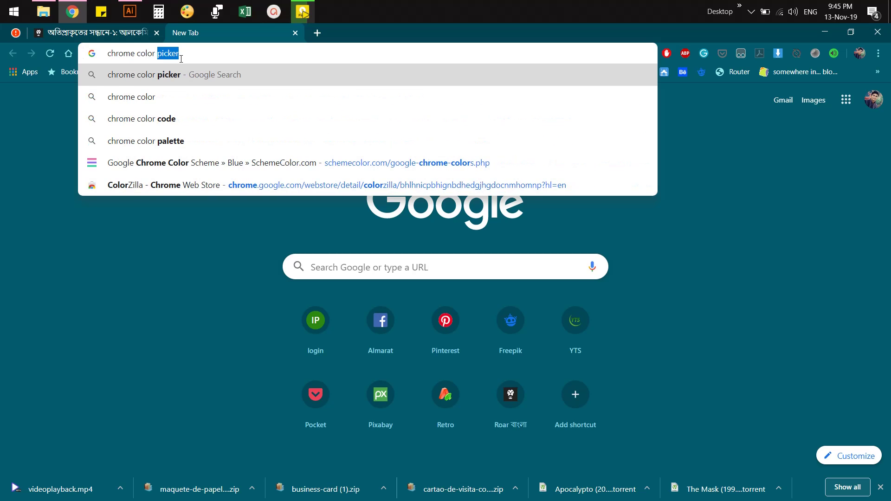
text(pal)
key(Return)
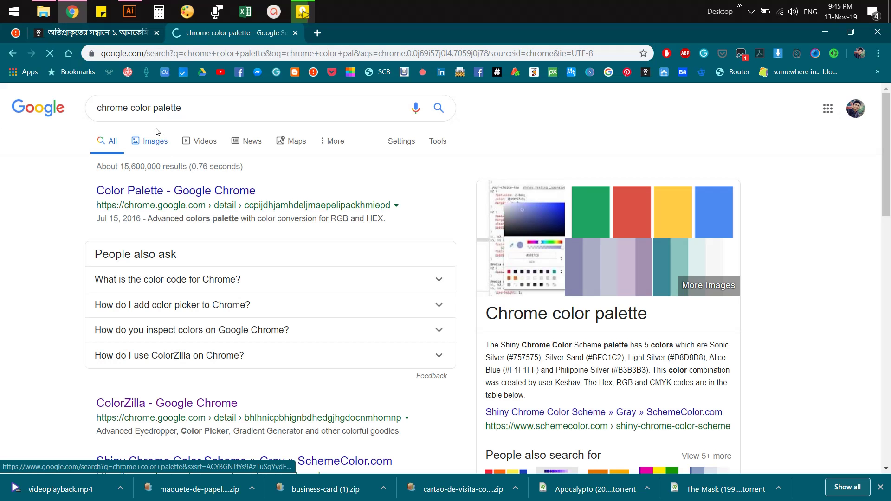
scroll(171, 202, down, 3)
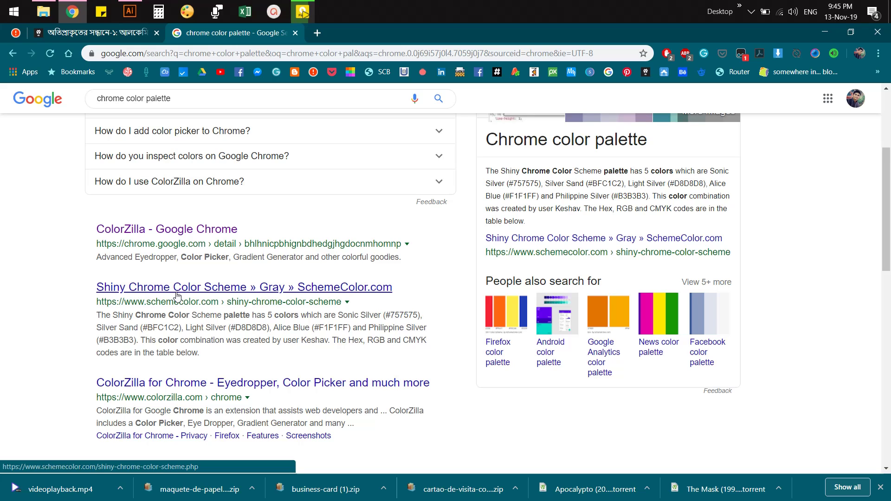
click(177, 296)
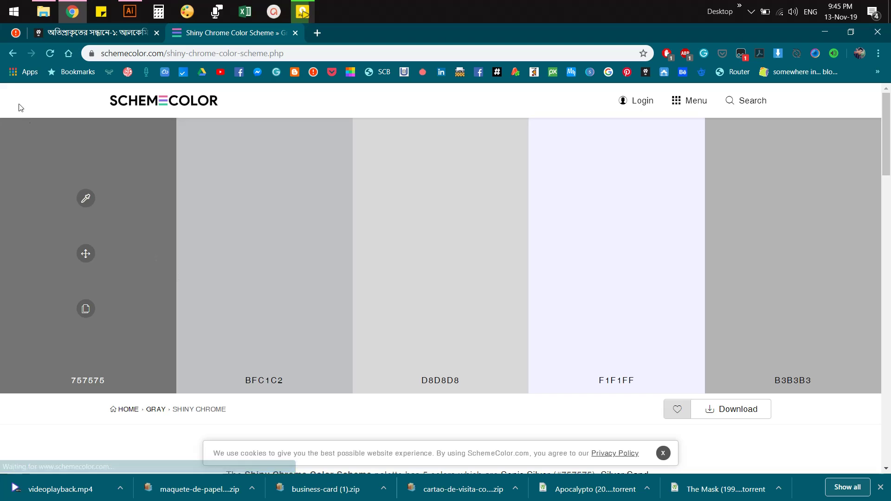
Return to the search results and open the 'Google Colors - Brand Palettes' page.
scroll(118, 235, down, 5)
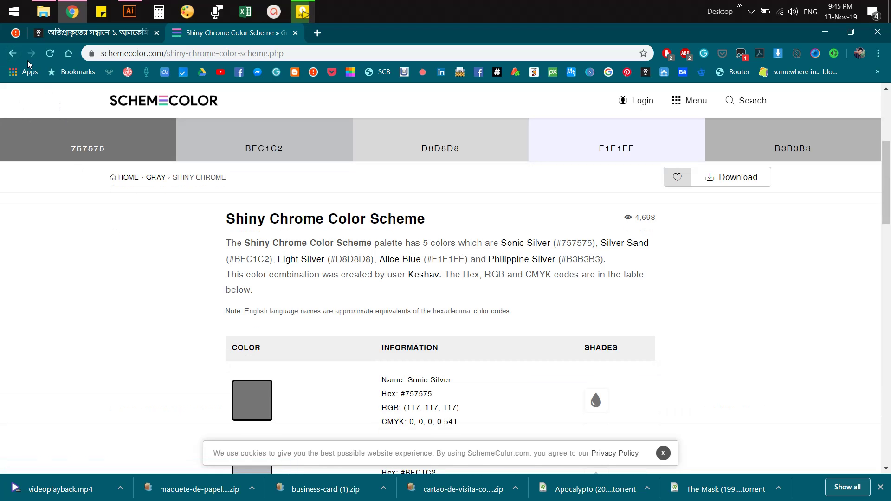
click(13, 53)
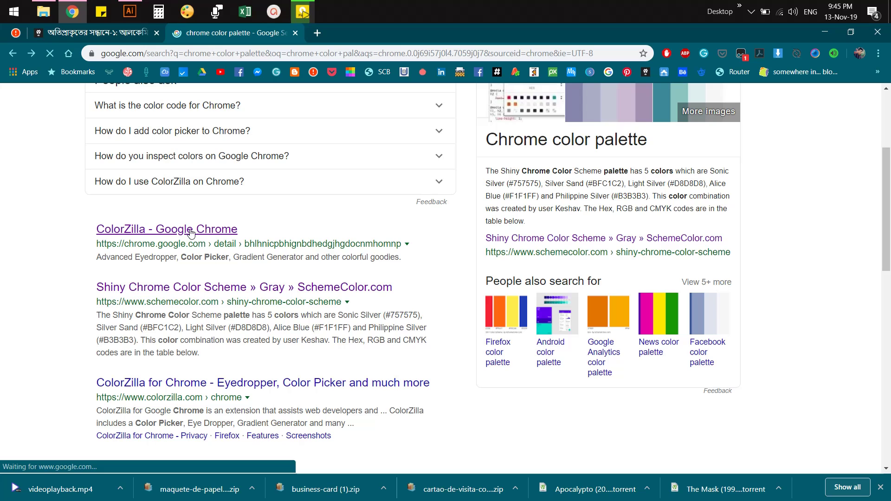
scroll(186, 258, down, 2)
scroll(185, 279, down, 2)
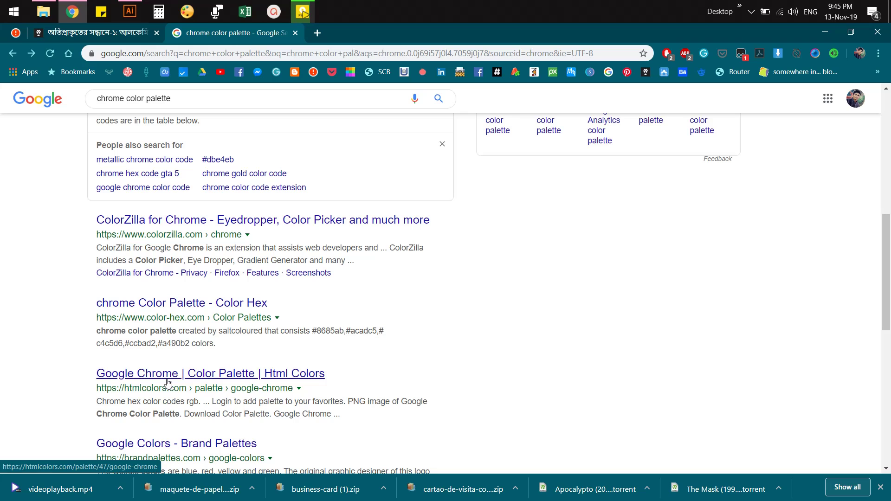
click(99, 103)
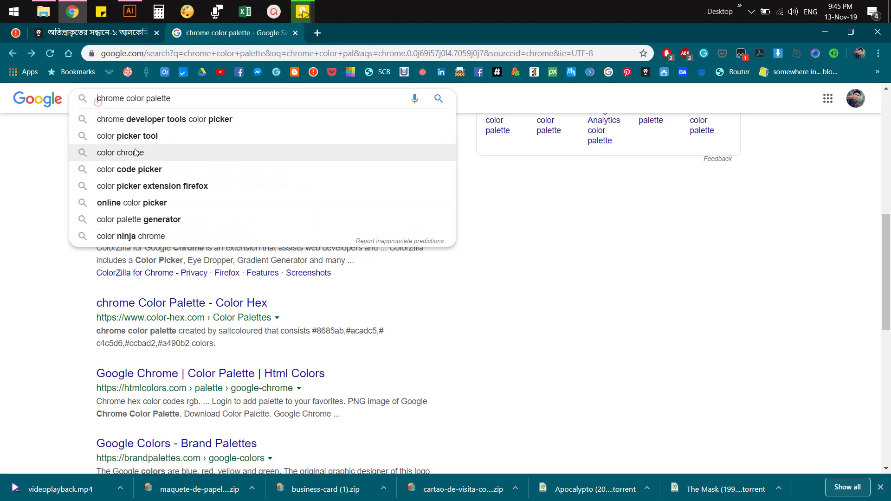
click(190, 460)
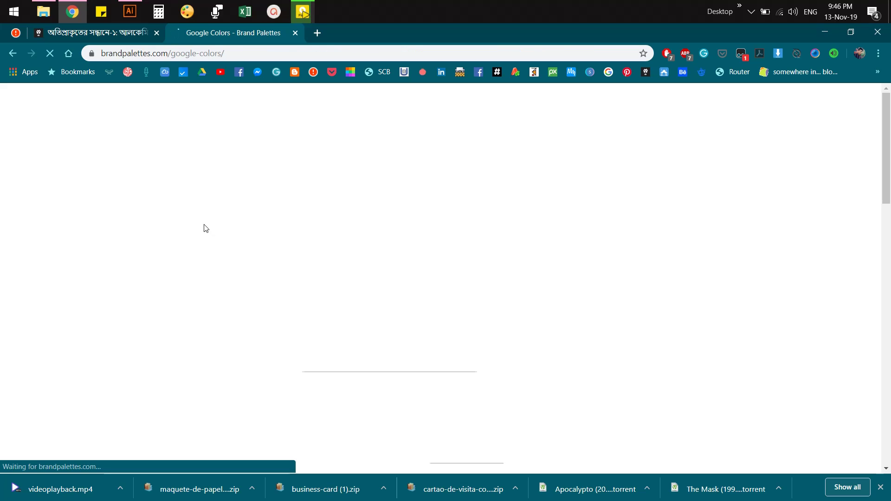
Copy Google blue's hex code 4285F4 and return to Illustrator.
scroll(204, 227, down, 3)
scroll(207, 255, down, 4)
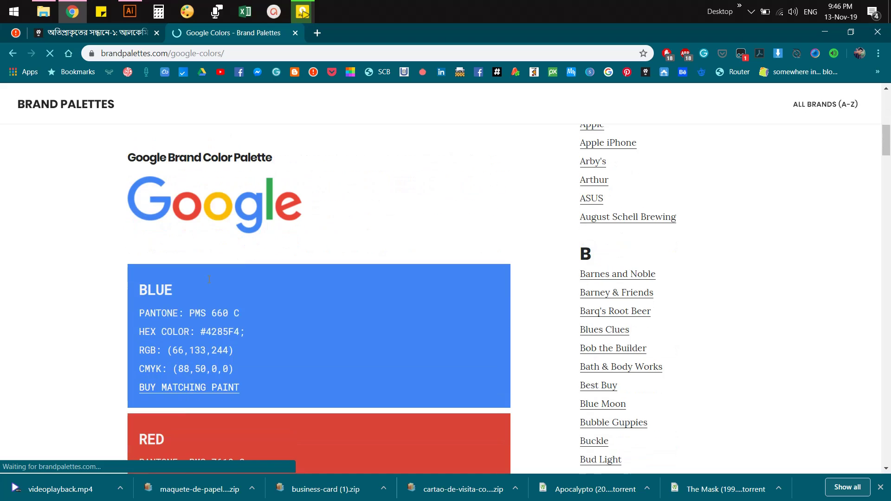
scroll(208, 280, down, 4)
scroll(208, 280, up, 1)
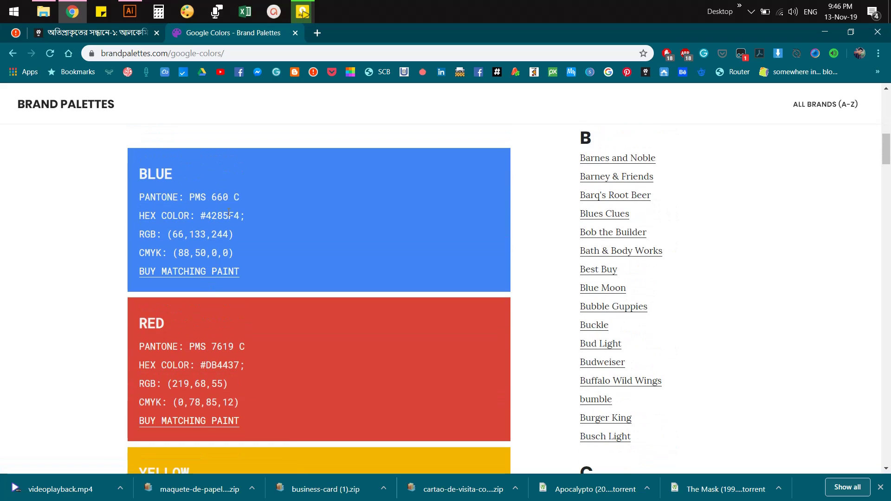
drag(214, 216, 235, 216)
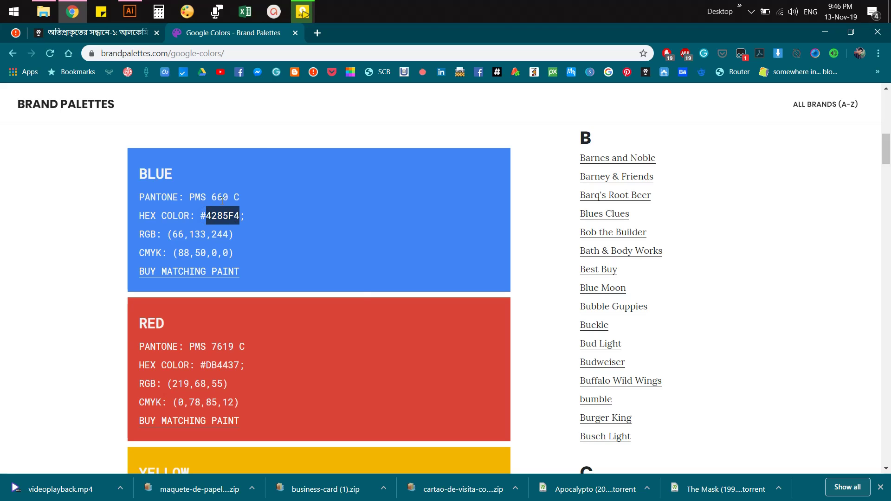
key(alt+Tab)
key(alt+Tab)
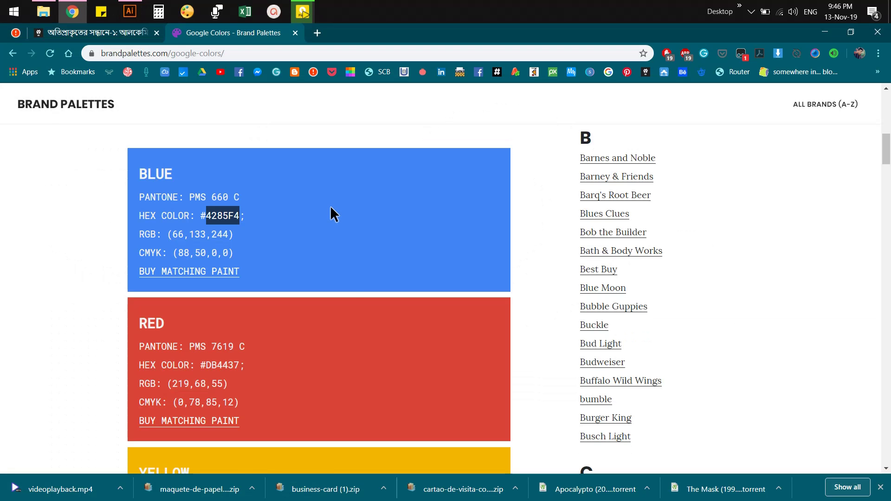
key(alt+Tab)
Fill the first swatch square with Google blue 4285F4.
click(388, 389)
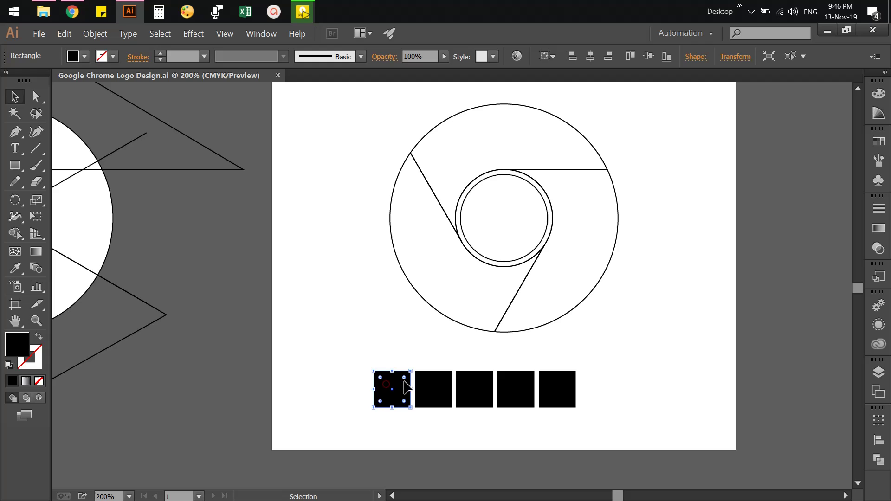
click(877, 93)
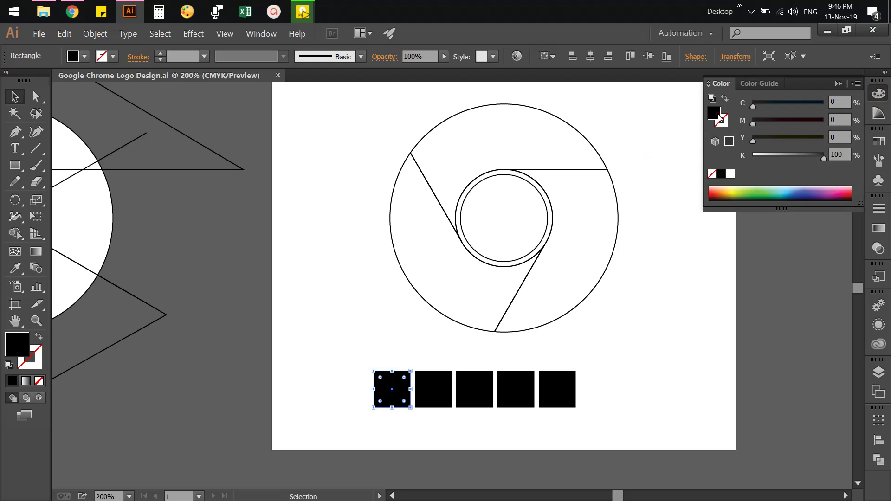
double_click(717, 116)
text(4285F4)
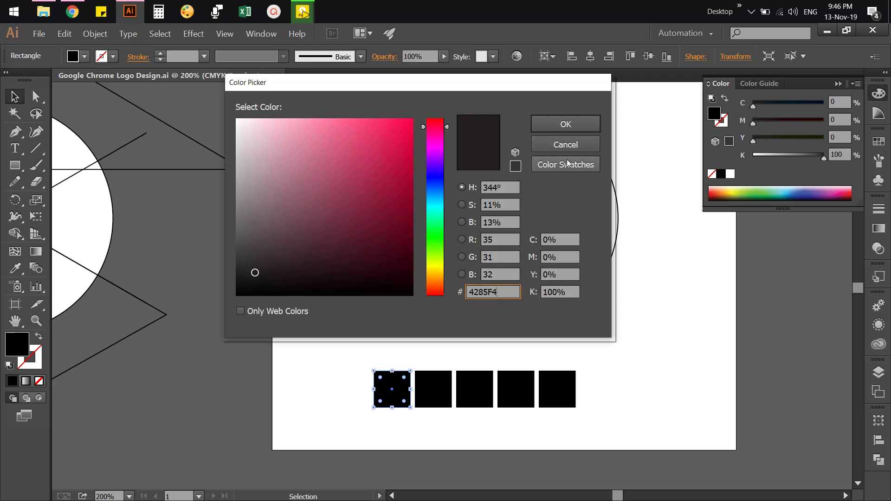
click(566, 124)
click(646, 359)
Copy red DB4437 from the palette page and fill the second square with it.
key(alt+Tab)
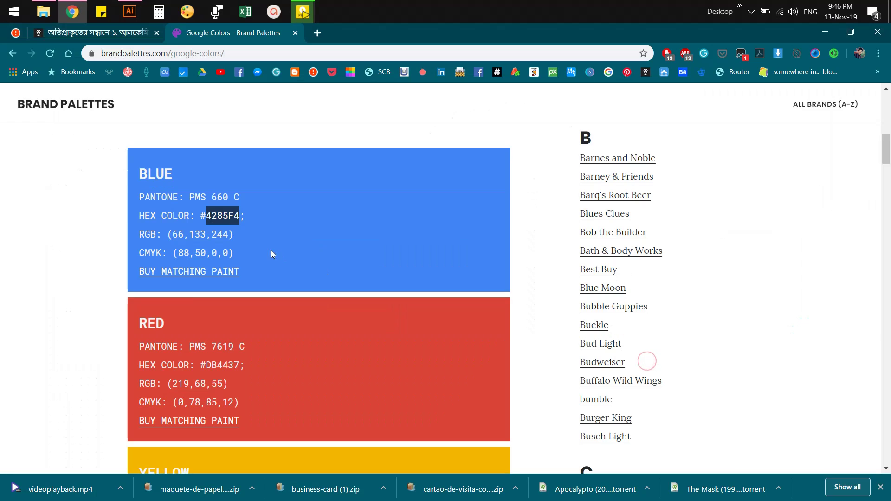
drag(204, 365, 235, 366)
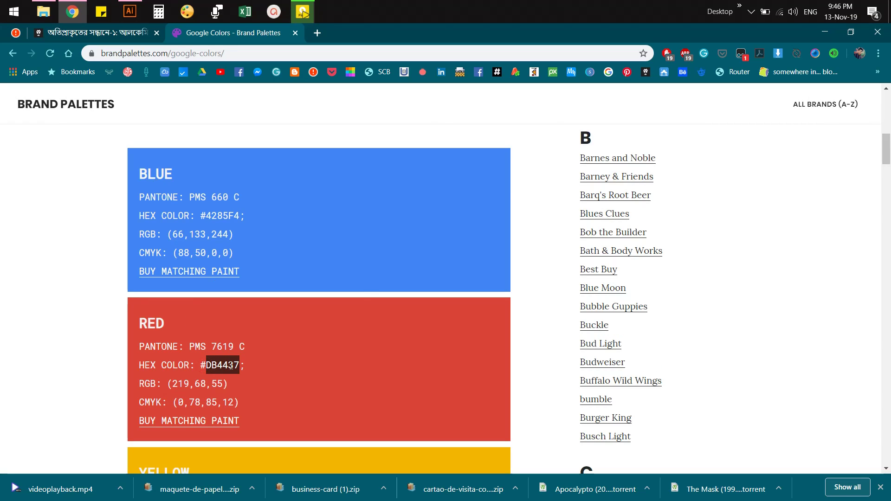
key(ctrl+c)
key(alt+Tab)
click(420, 392)
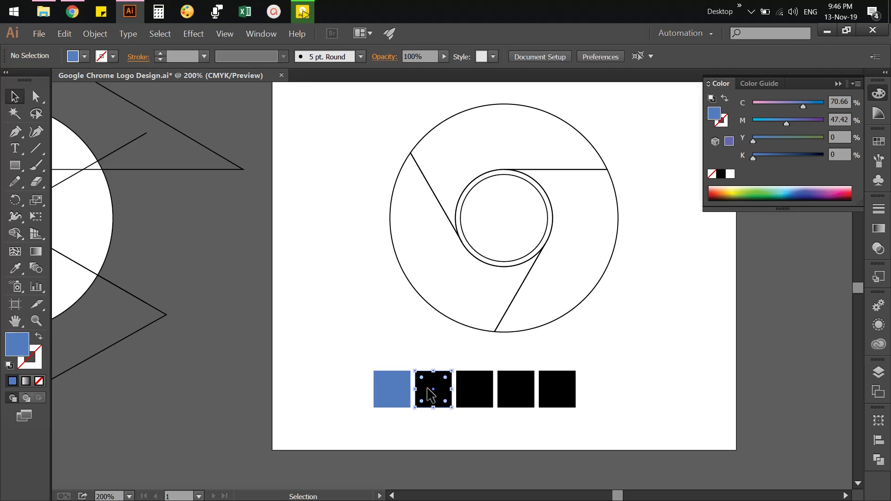
double_click(714, 113)
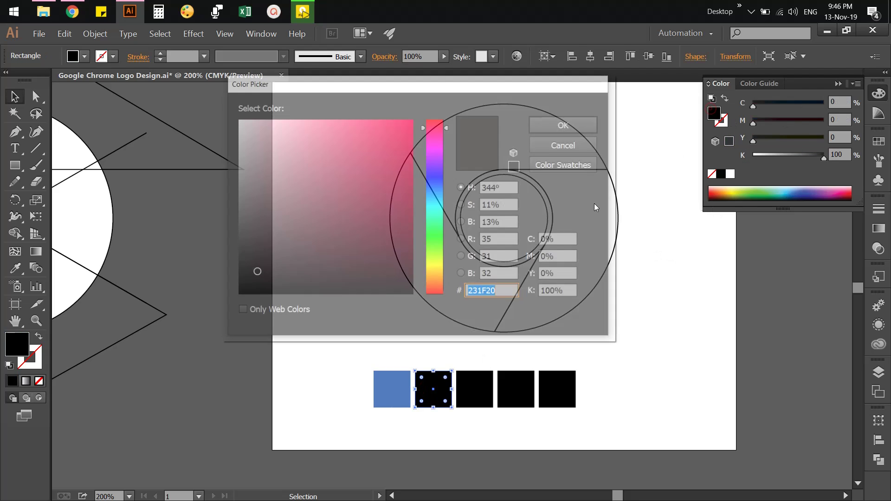
key(ctrl+v)
click(547, 124)
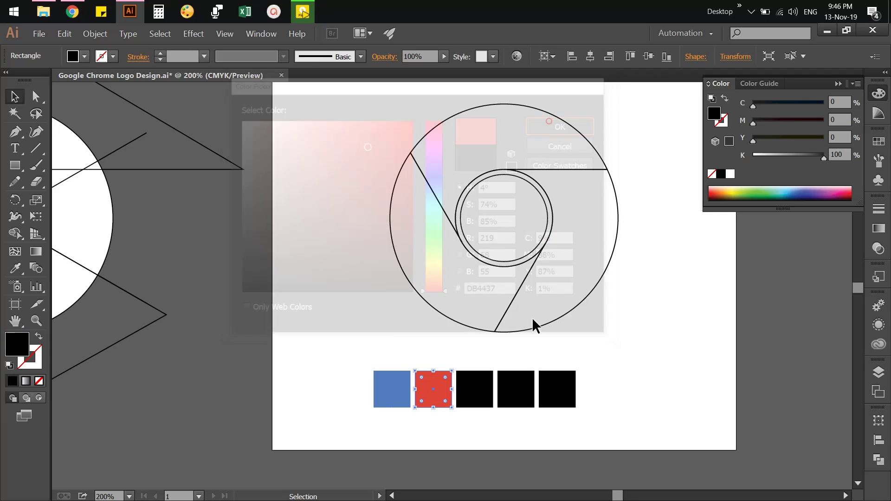
Fill the third square with yellow F4B400 from the palette page.
click(471, 376)
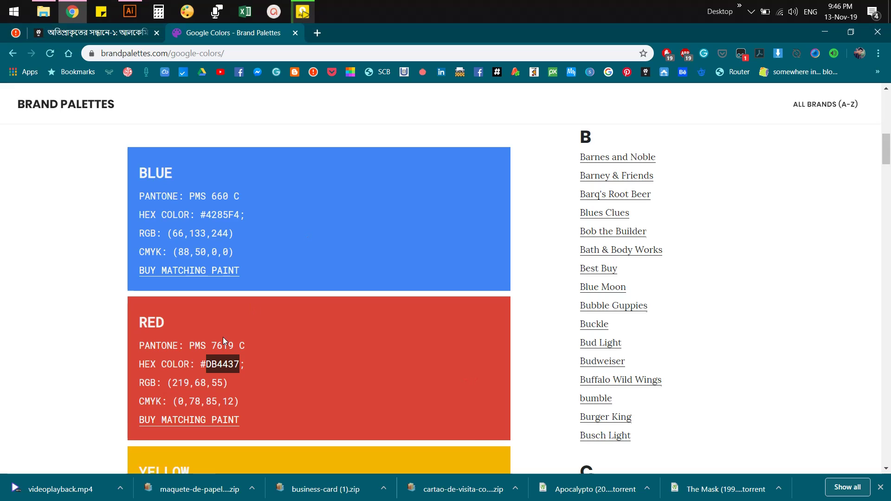
scroll(223, 339, down, 3)
scroll(219, 334, down, 3)
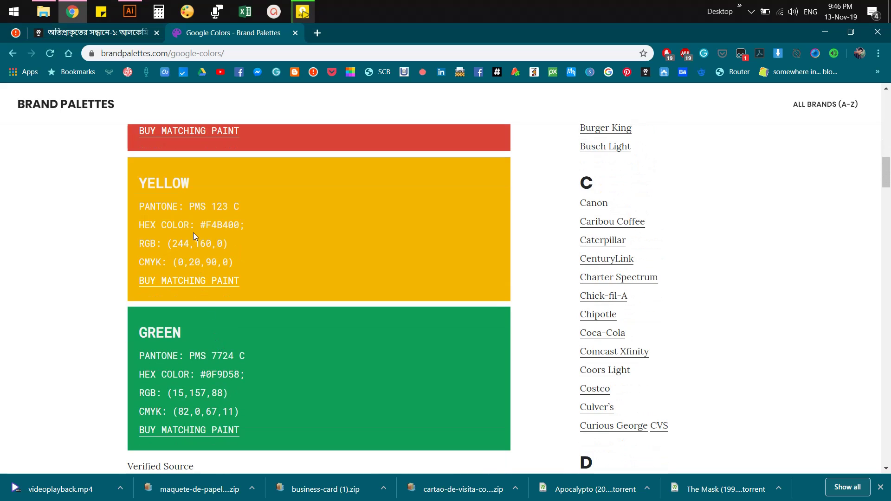
drag(206, 225, 228, 225)
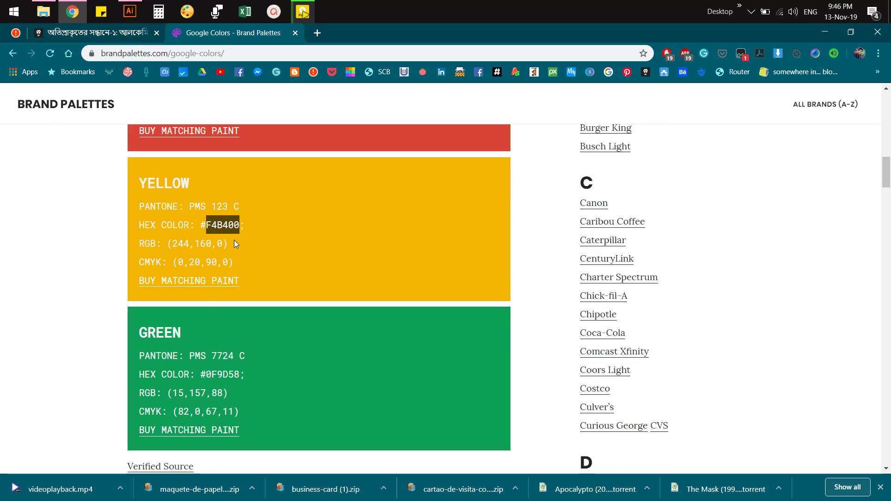
key(alt+Tab)
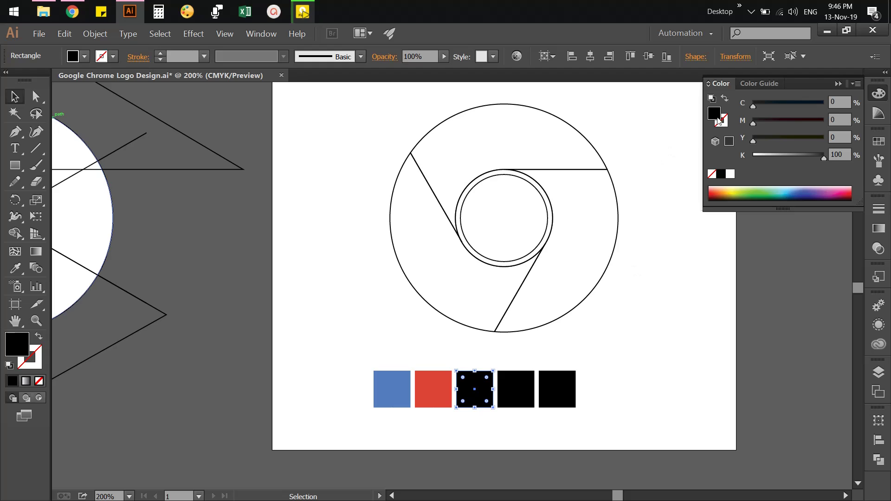
double_click(718, 119)
key(ctrl+v)
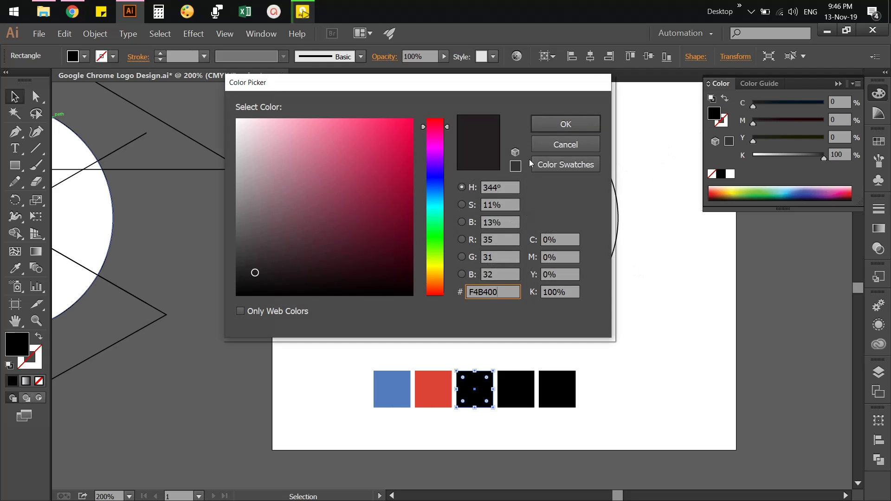
click(556, 133)
Fill the fourth square with green 0F9D58 from the palette page.
key(alt+Tab)
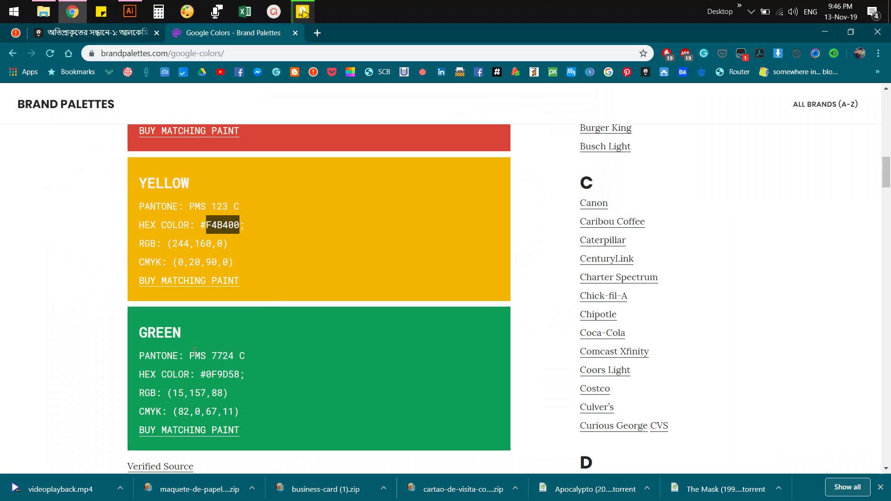
scroll(195, 340, down, 3)
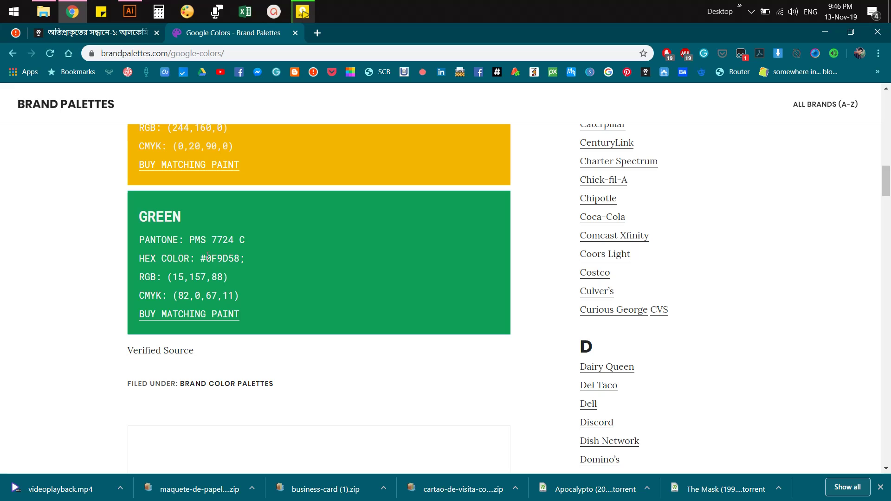
drag(208, 255, 238, 258)
key(alt+Tab)
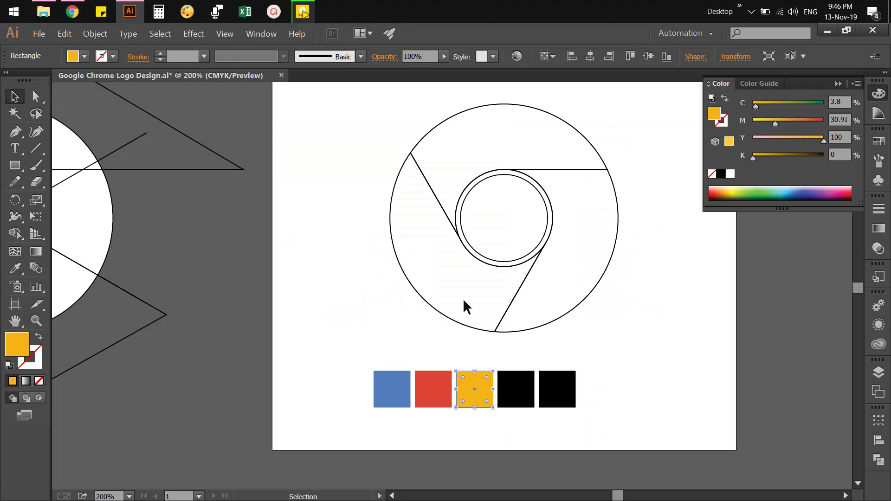
click(511, 394)
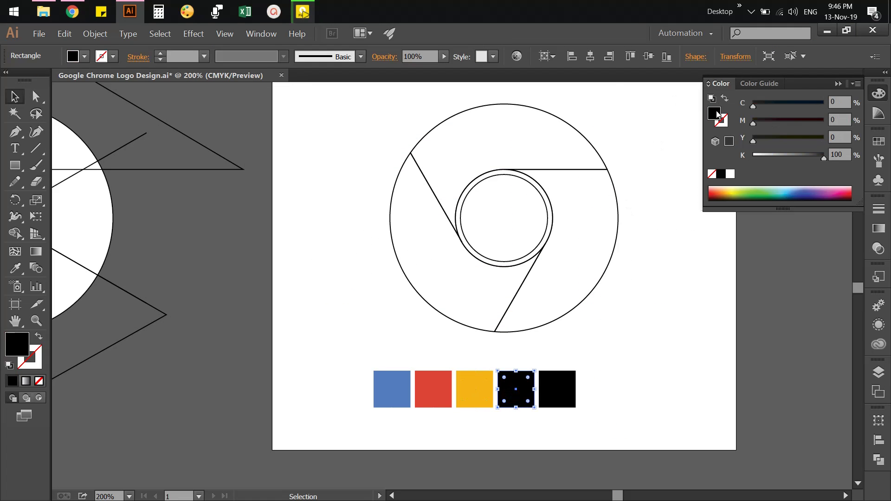
double_click(714, 118)
key(ctrl+v)
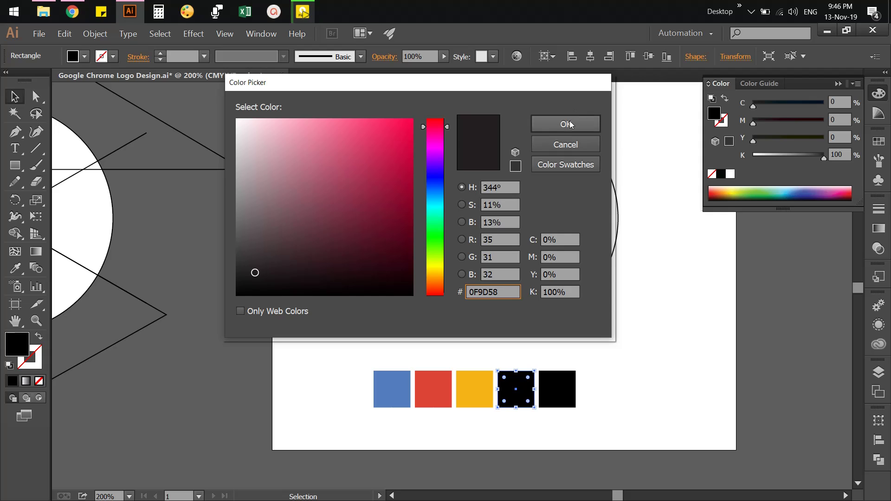
click(569, 121)
Make the last square in the row white.
click(565, 392)
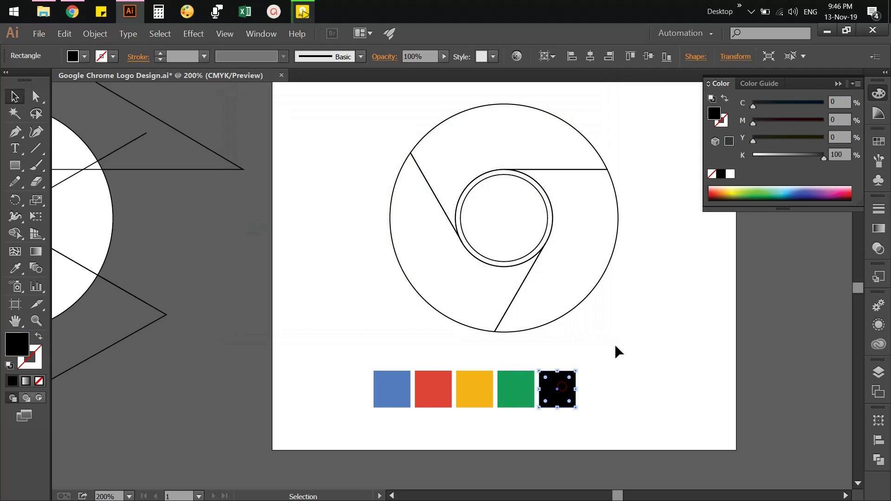
click(730, 174)
click(693, 339)
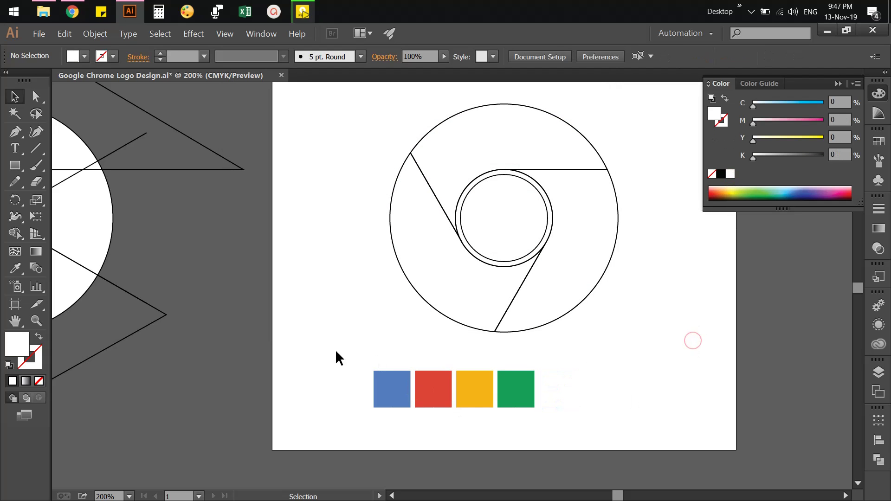
Group the five colour squares and move them below the artboard.
mouse_move(336, 352)
mouse_down()
mouse_move(626, 453)
mouse_move(573, 406)
mouse_up()
right_click(519, 376)
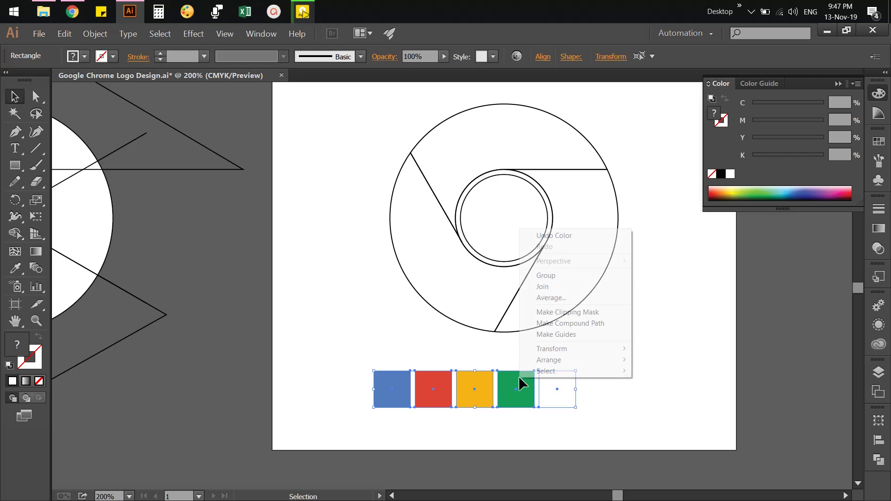
click(563, 277)
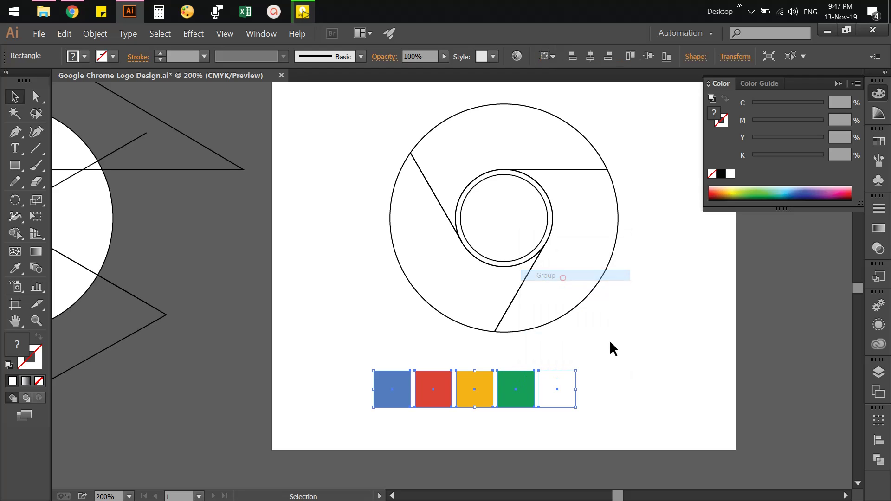
click(602, 355)
scroll(592, 370, down, 1)
drag(520, 358, 568, 442)
key(space)
drag(589, 292, 559, 318)
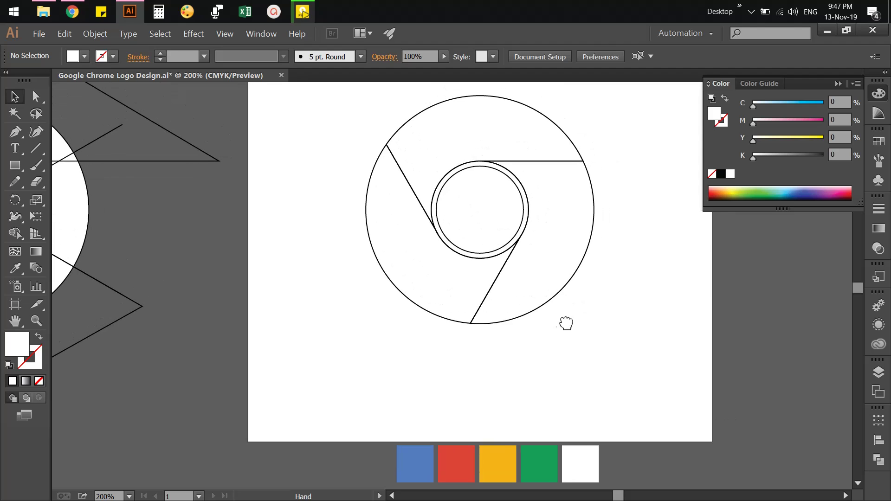
Fill the logo's top segment red using the Eyedropper on the red swatch.
click(506, 160)
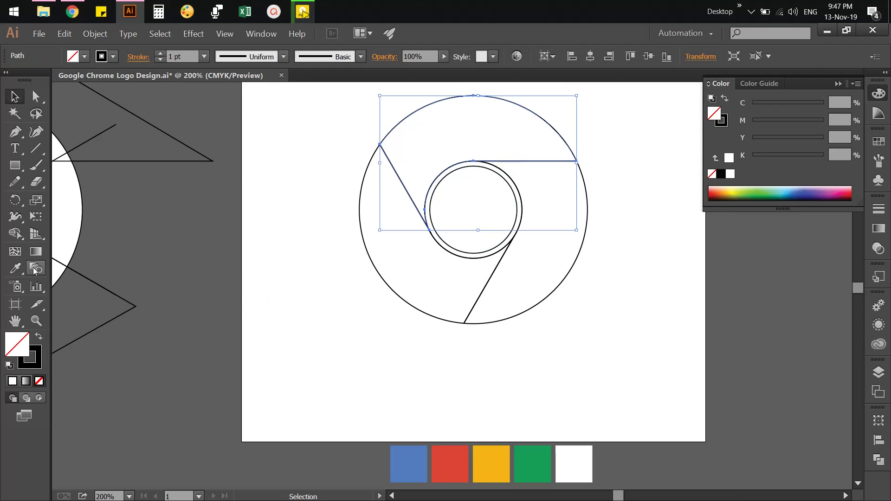
click(15, 268)
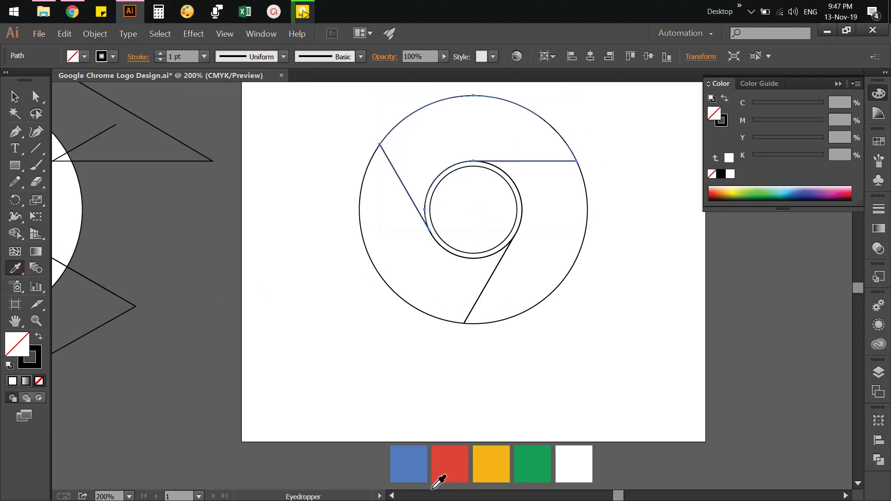
click(449, 471)
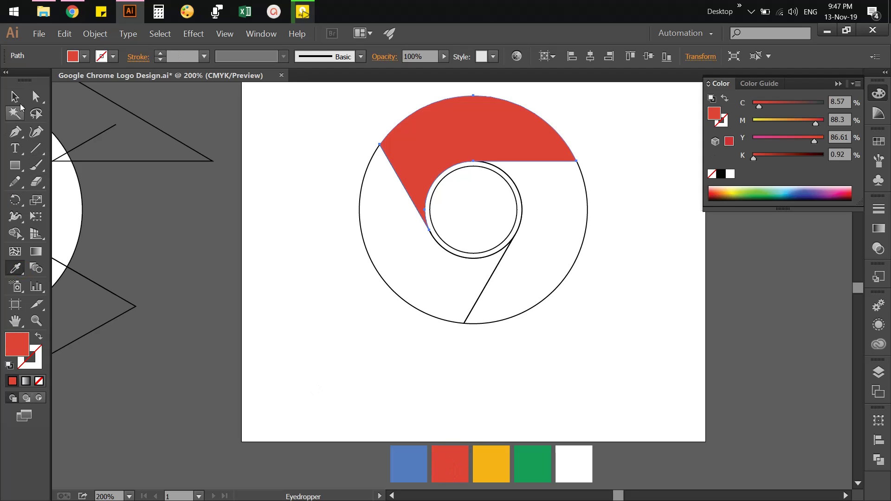
click(14, 96)
click(596, 325)
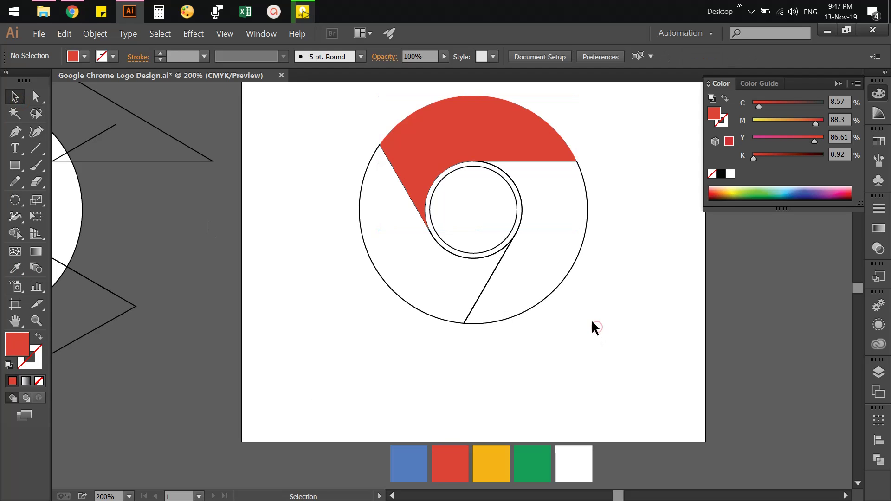
Fill the lower-right segment yellow from the yellow swatch.
click(552, 290)
click(15, 268)
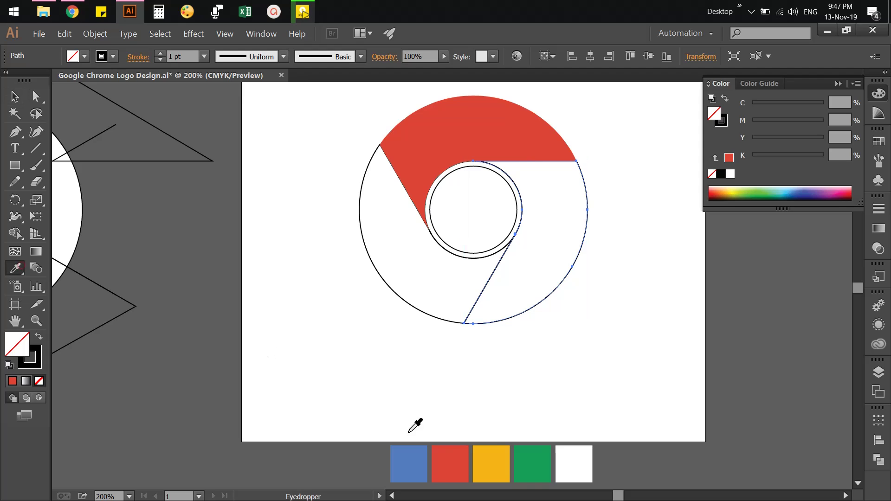
click(493, 451)
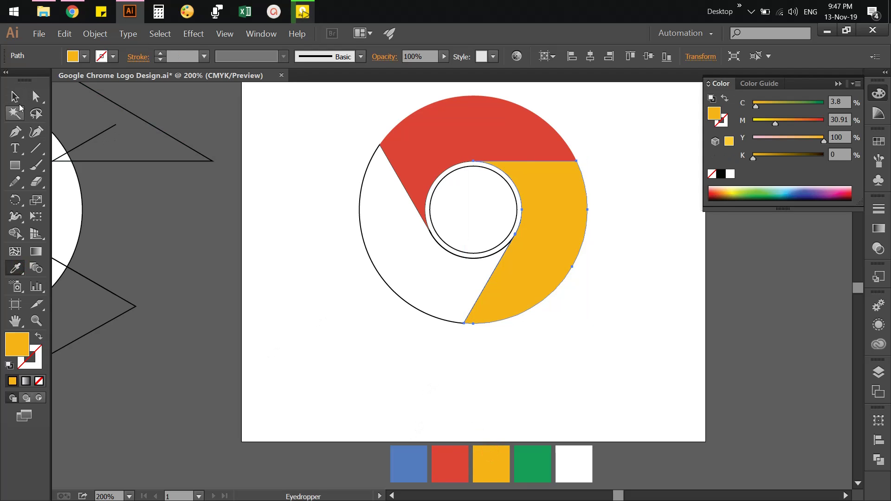
key(v)
click(344, 327)
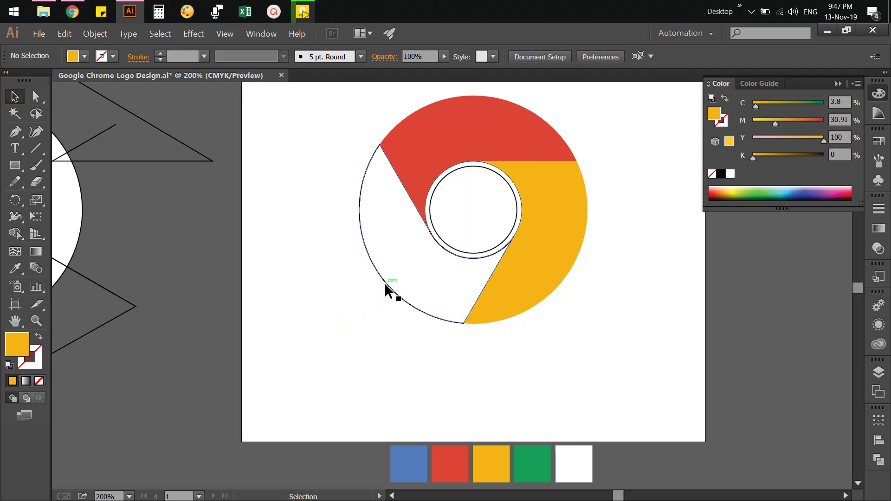
Fill the left segment green from the green swatch.
click(384, 282)
click(16, 268)
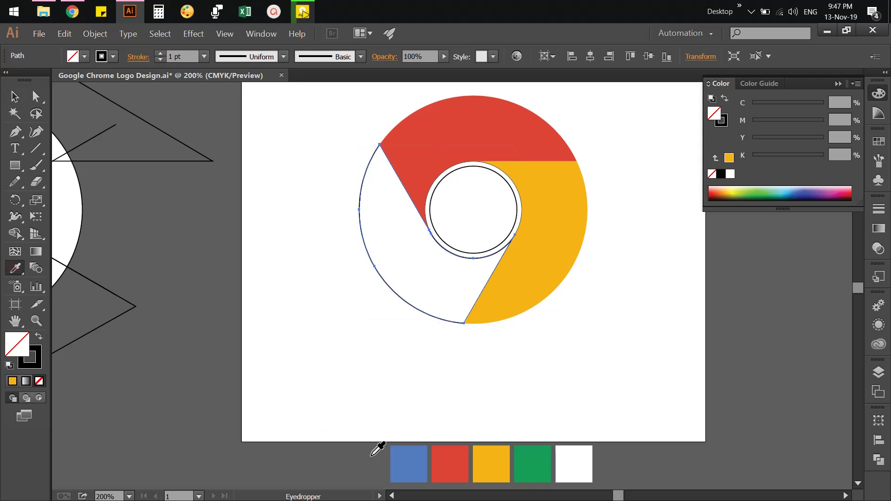
click(543, 464)
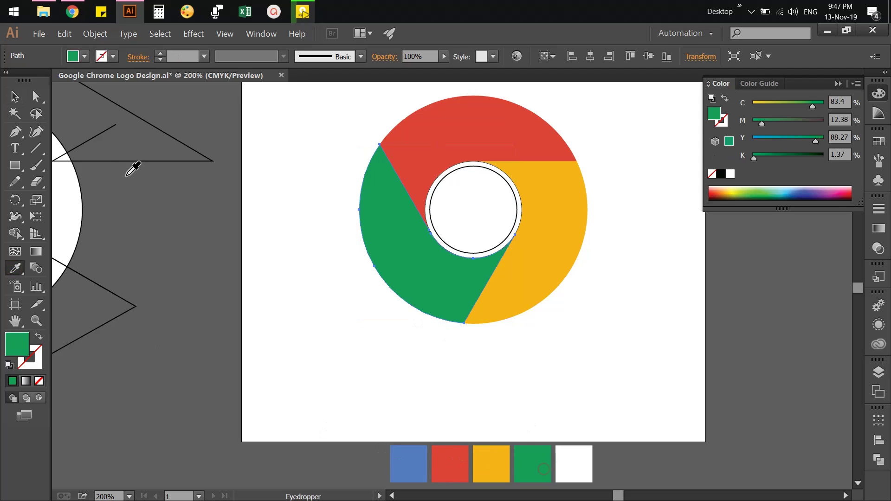
key(v)
click(339, 241)
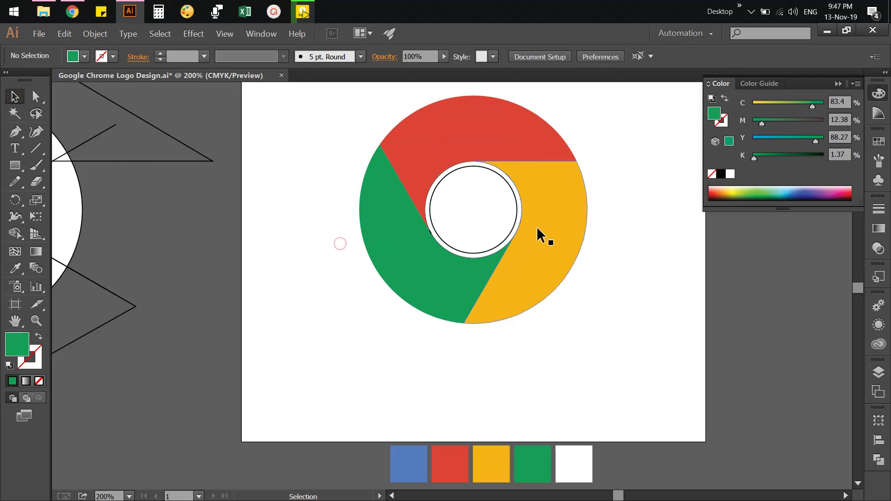
Fill the inner circle blue with the Eyedropper on the blue swatch.
click(514, 218)
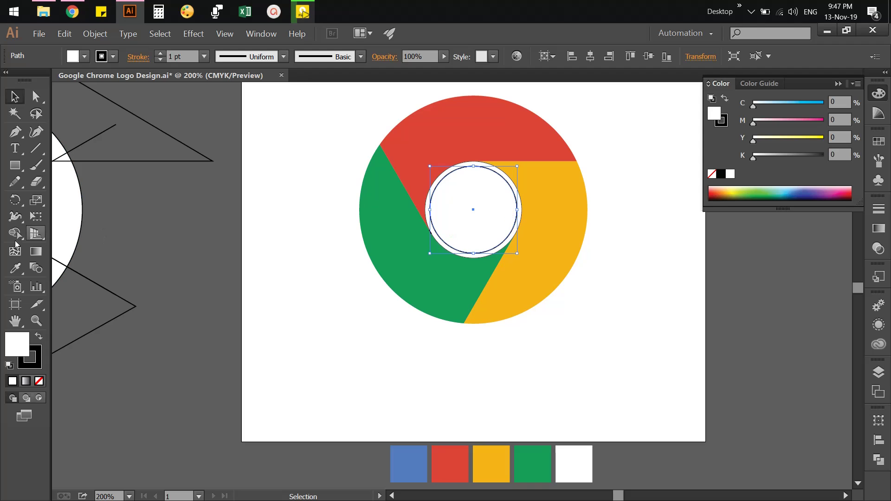
click(15, 268)
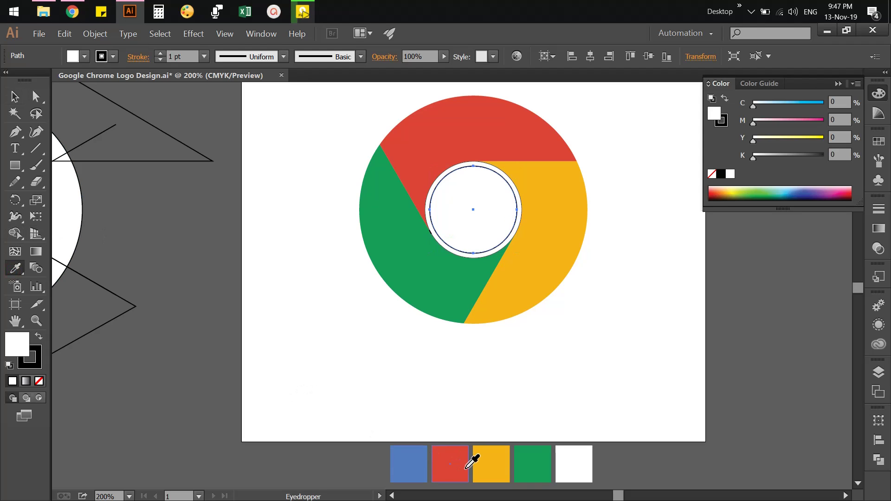
click(419, 460)
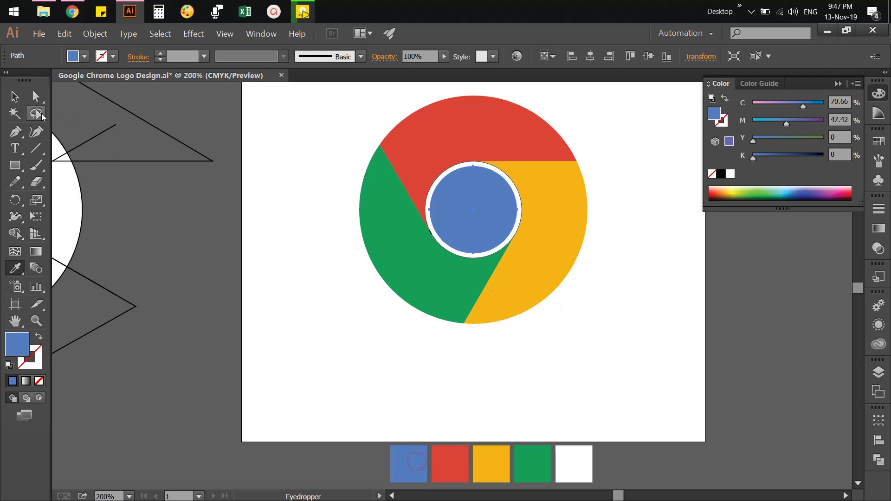
click(15, 97)
click(577, 262)
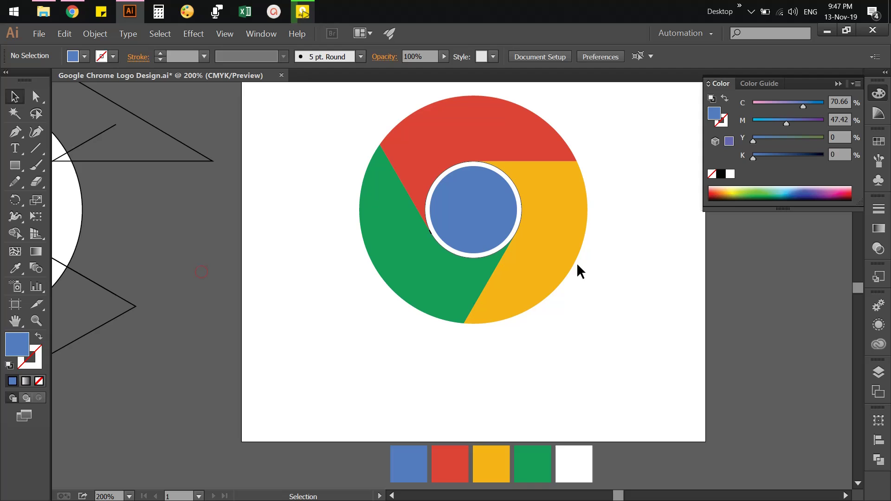
Group the red, yellow and green segments and hide them.
click(541, 251)
shift+click(529, 149)
shift+click(424, 193)
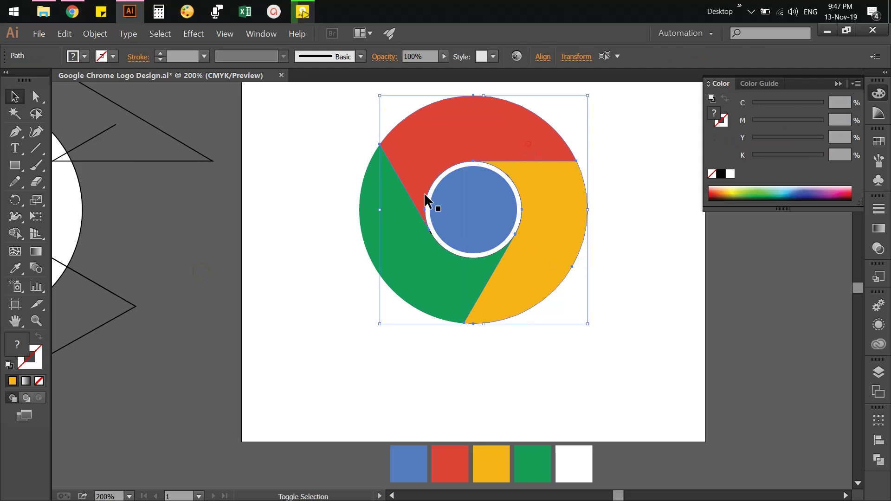
shift+click(386, 207)
right_click(385, 207)
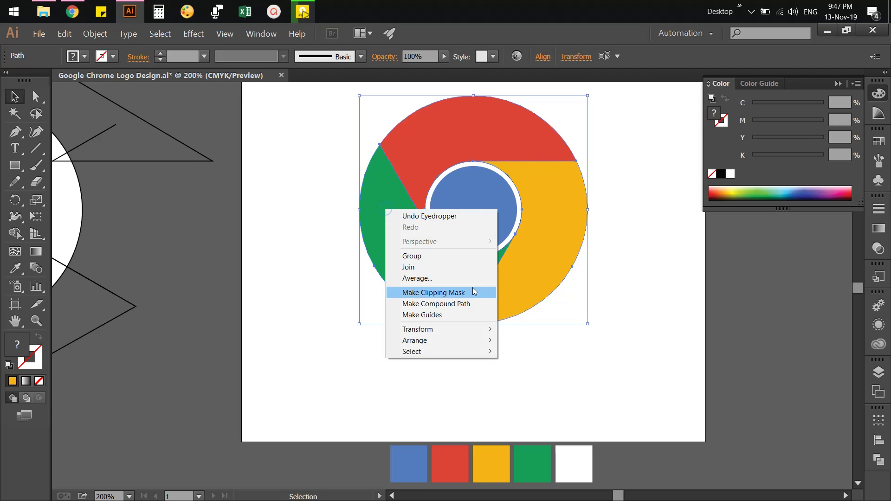
click(439, 254)
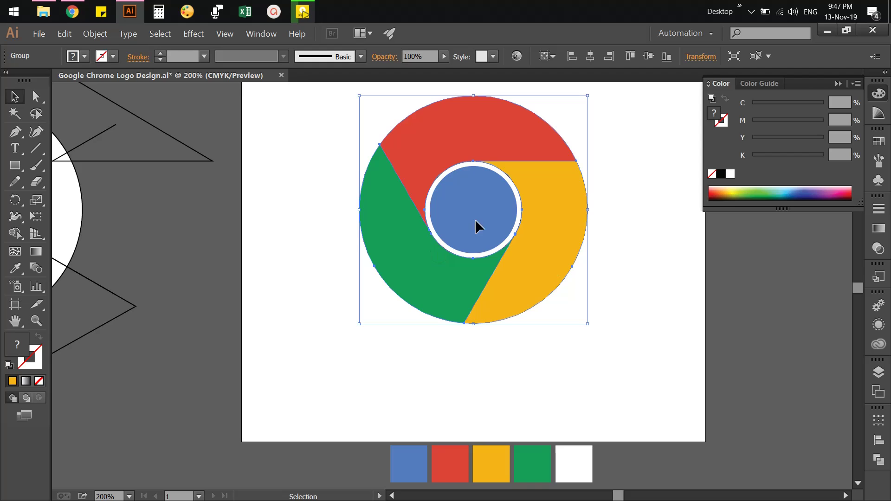
click(95, 34)
mouse_move(102, 117)
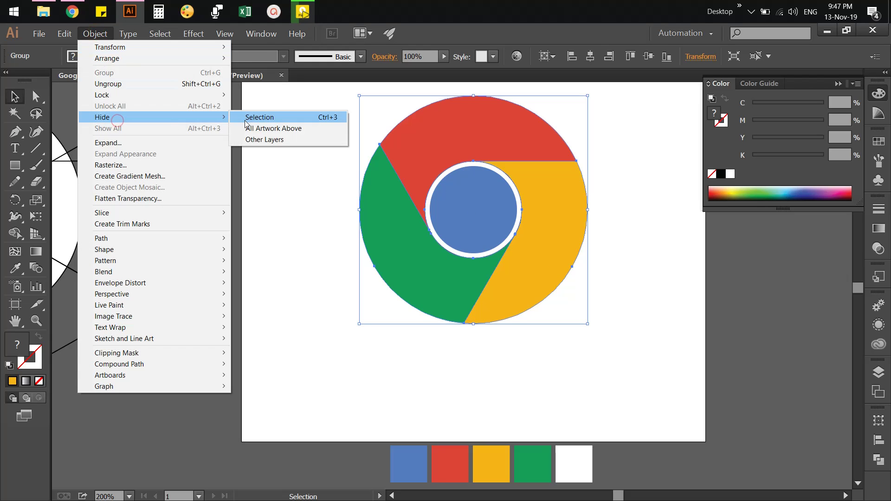
click(260, 117)
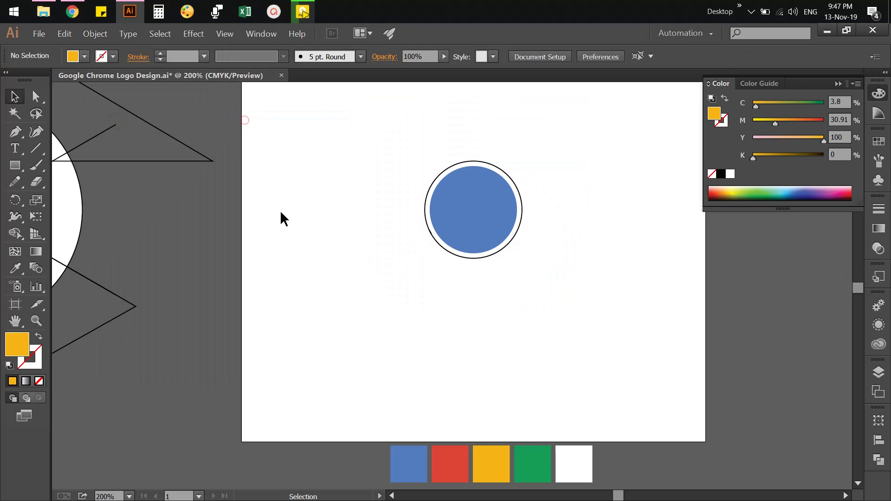
Set the white ring circle's stroke to None.
click(514, 235)
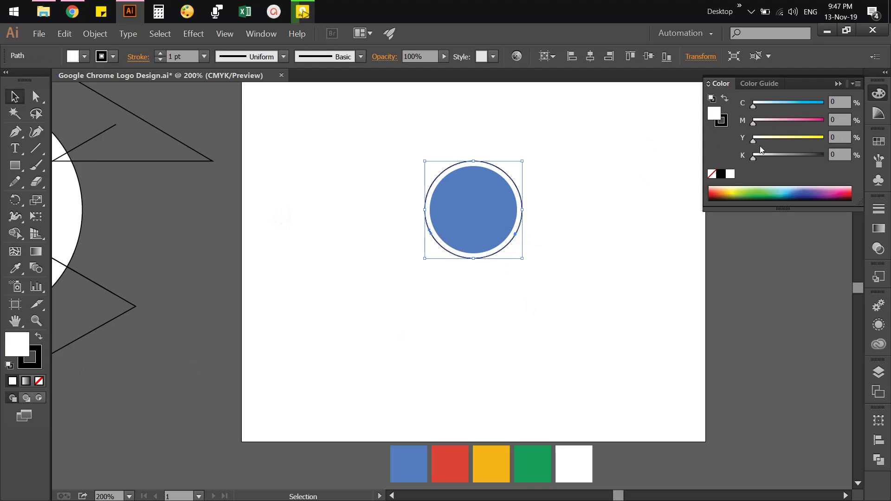
click(727, 124)
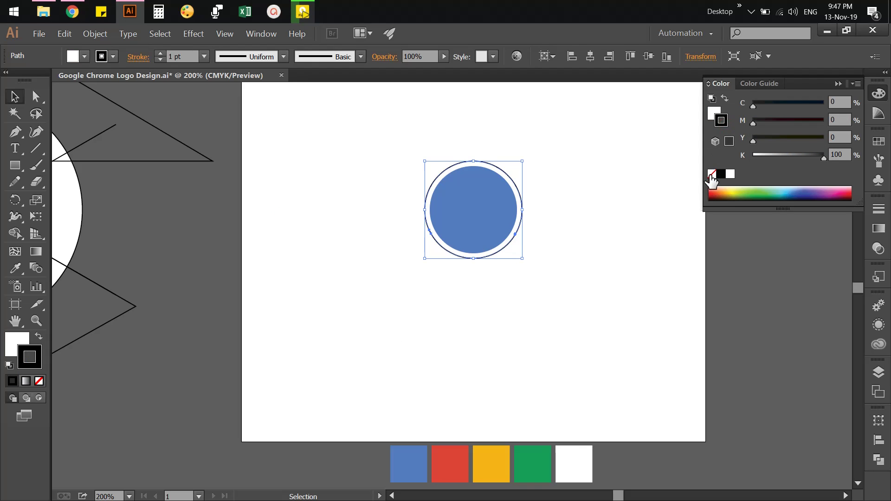
click(712, 175)
click(715, 114)
click(701, 244)
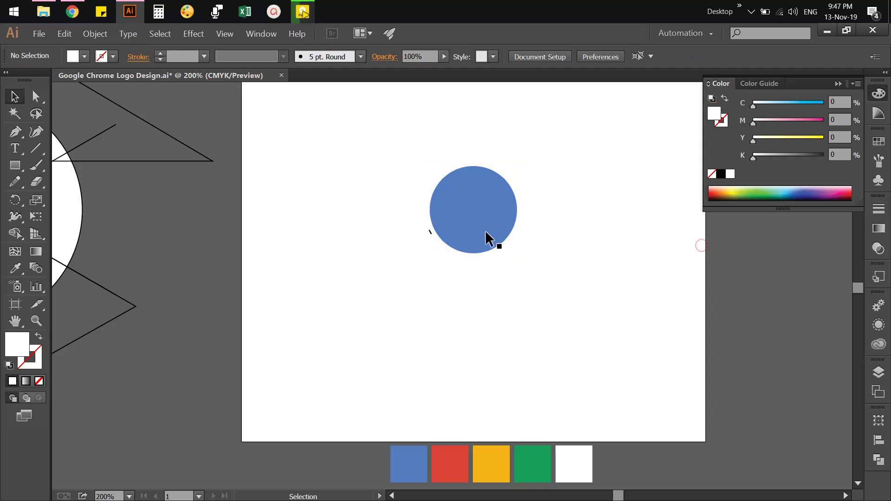
click(486, 230)
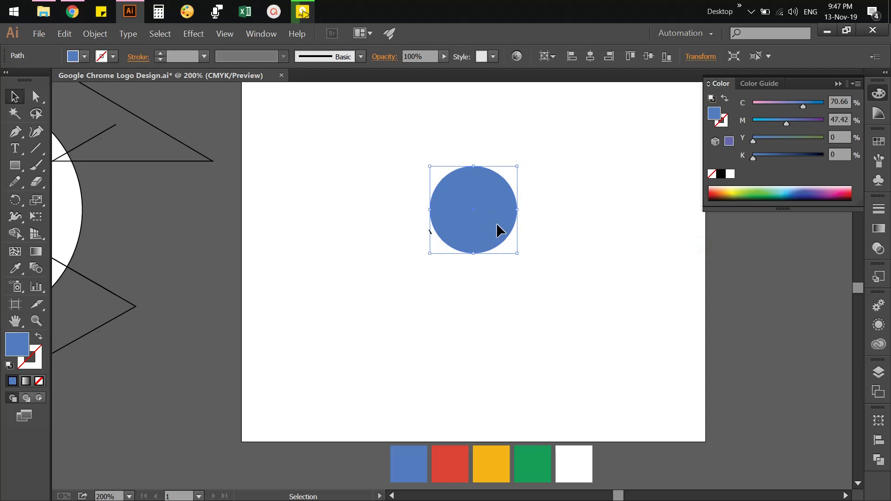
click(94, 33)
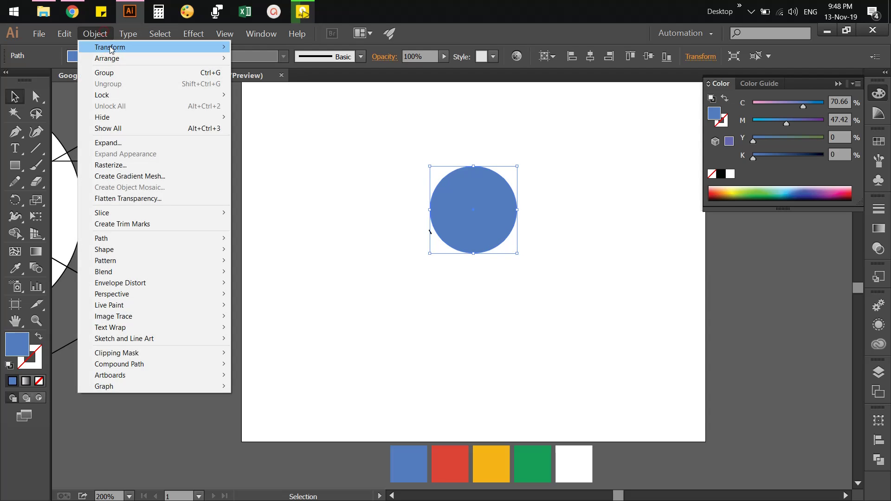
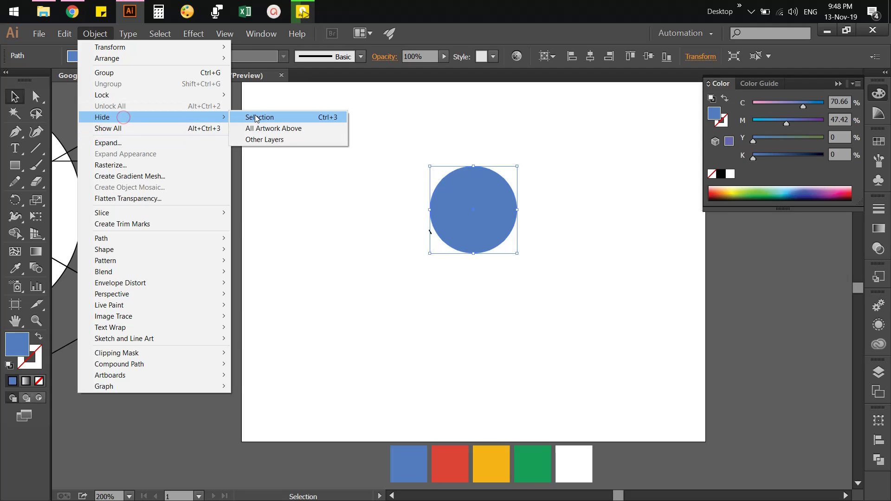
Hide the blue centre circle and check the plain white circle exposed beneath it.
click(255, 118)
click(478, 226)
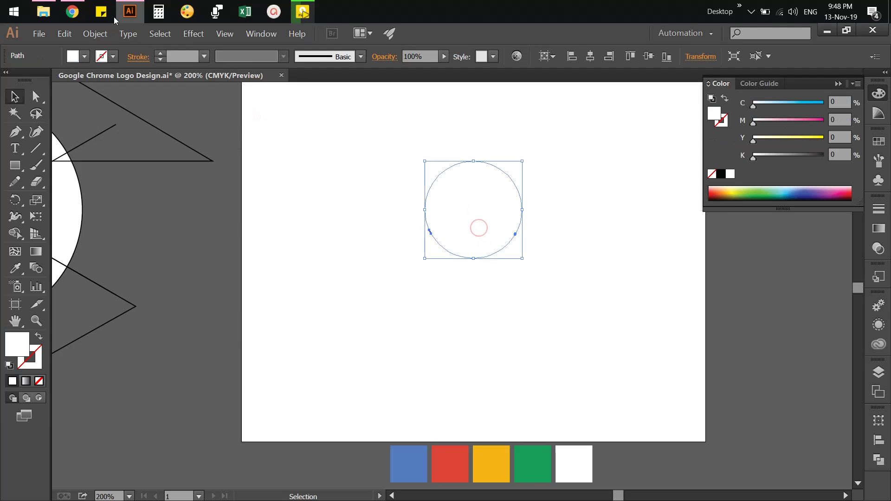
click(355, 249)
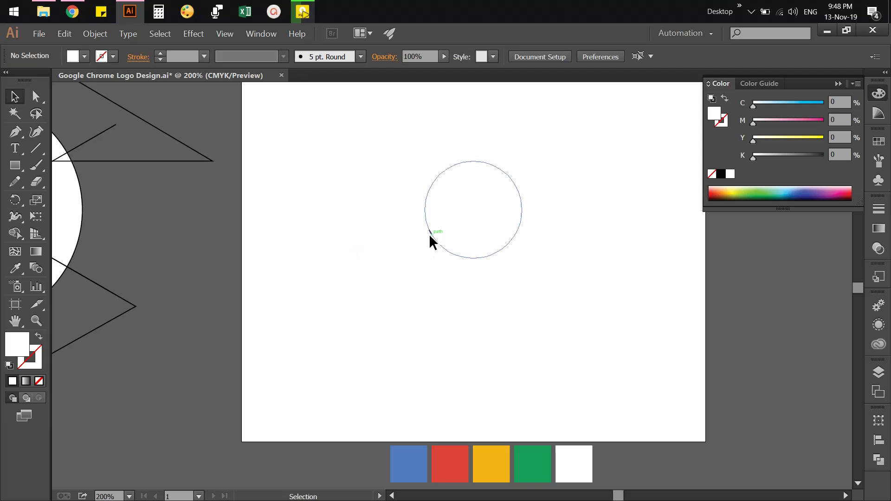
click(447, 275)
click(503, 233)
click(629, 260)
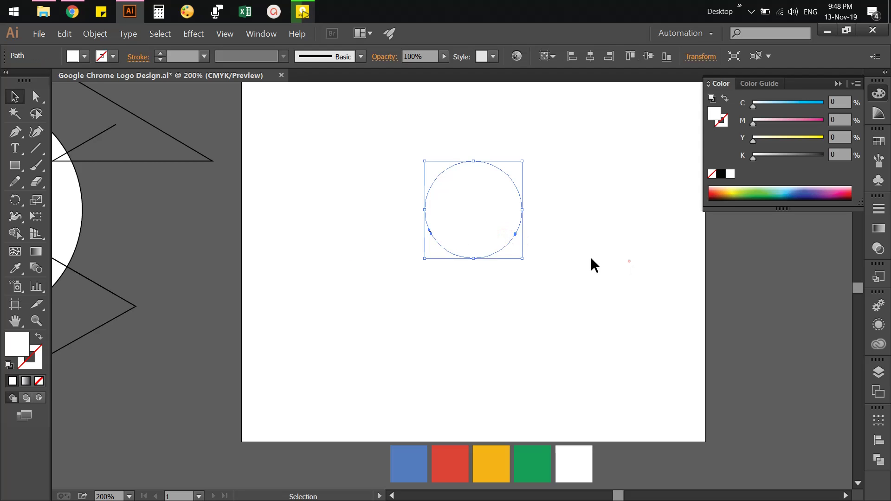
Zoom in closely on the white circle and inspect it.
key(z)
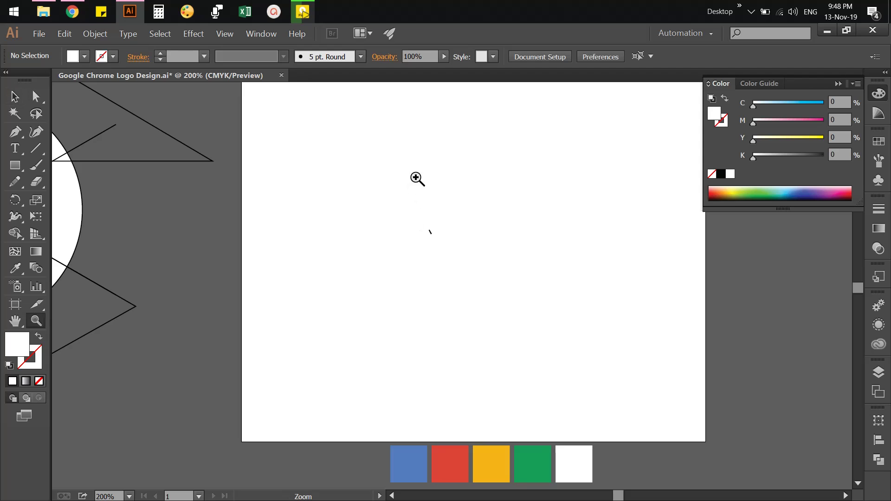
drag(402, 146, 567, 295)
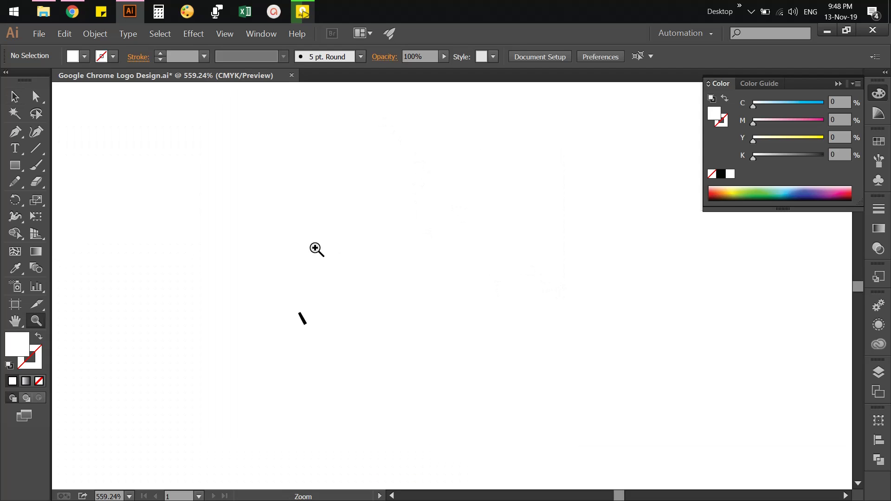
key(v)
click(355, 266)
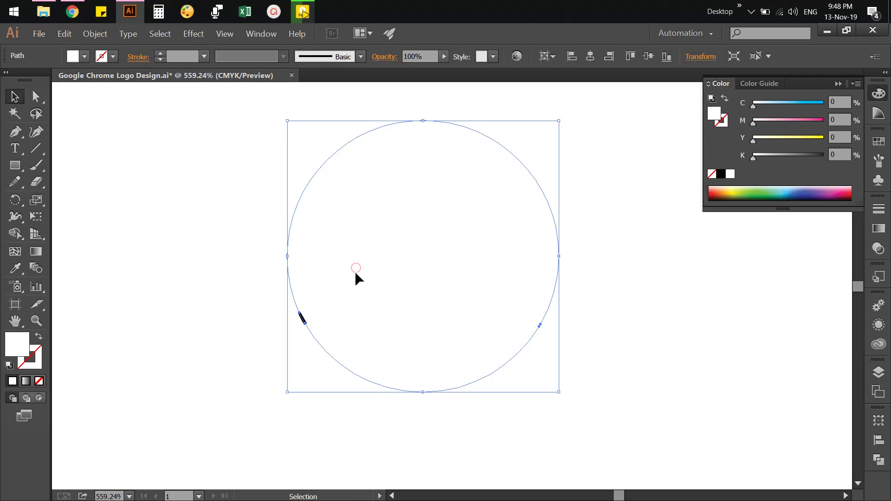
right_click(486, 269)
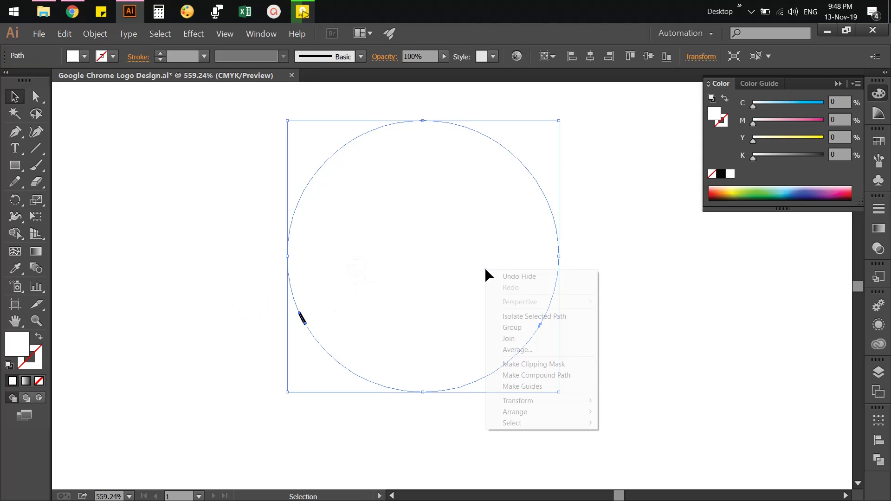
click(645, 340)
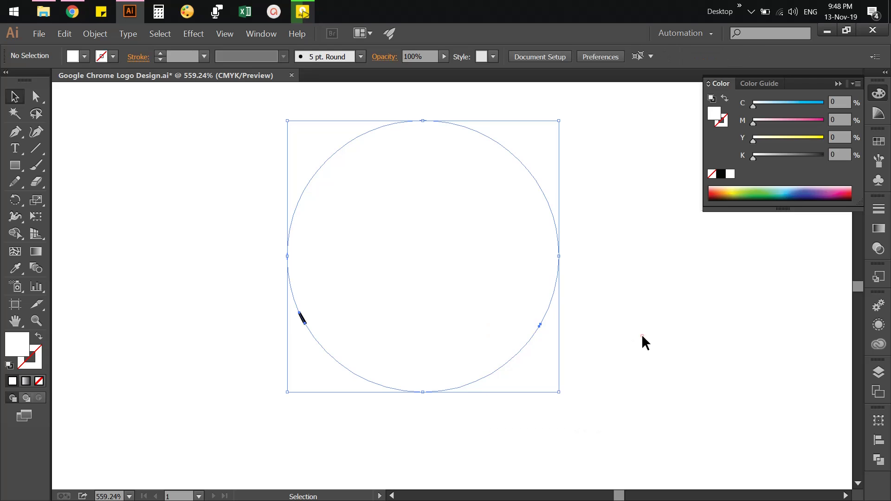
Delete the small dark stray mark on the white circle's edge.
click(302, 318)
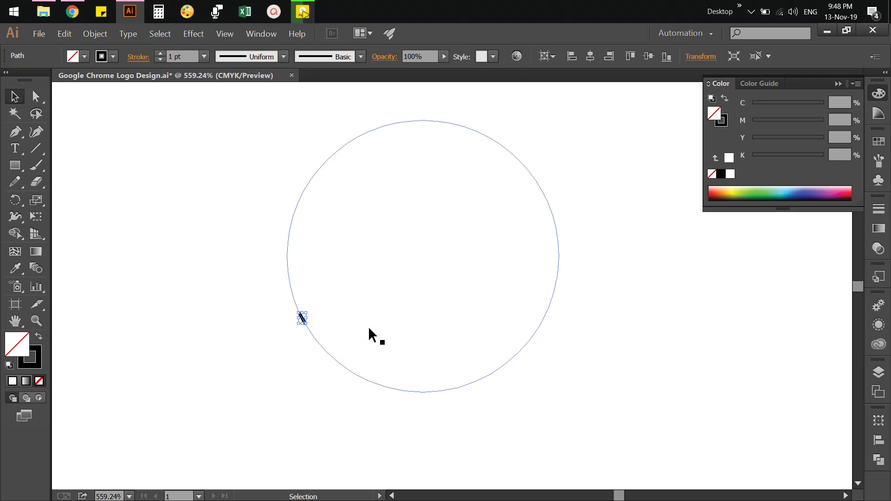
key(Delete)
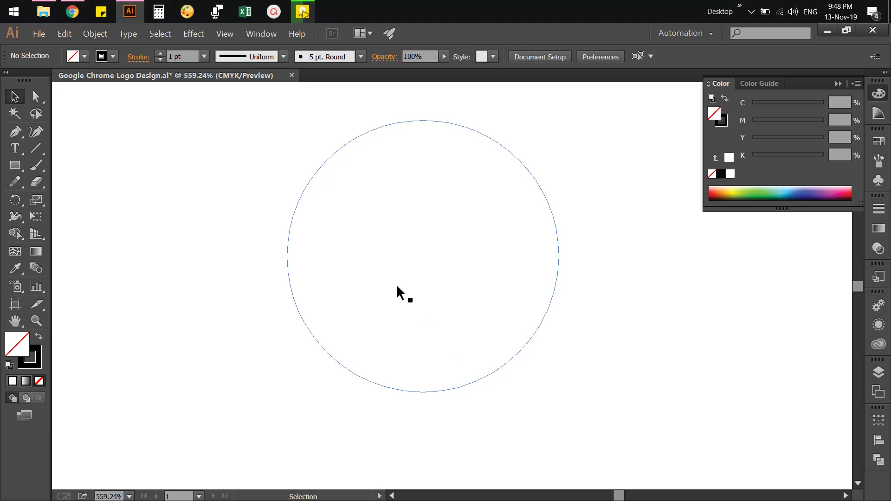
click(397, 287)
click(609, 307)
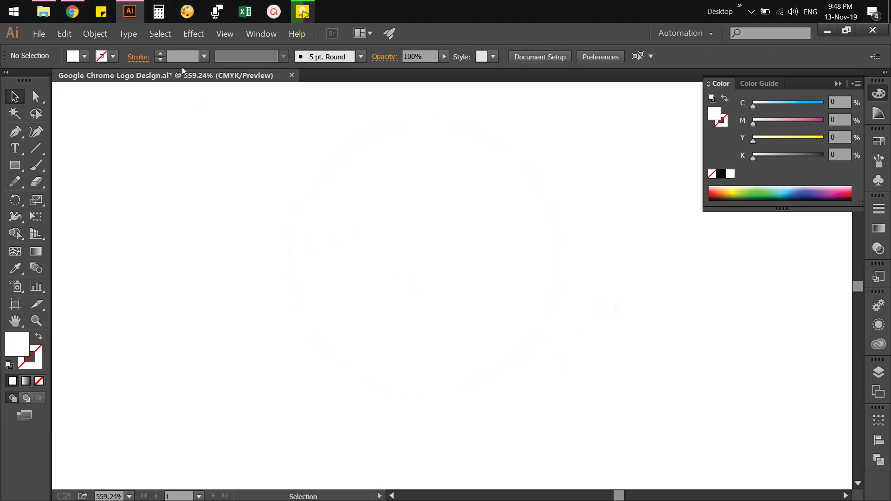
click(139, 35)
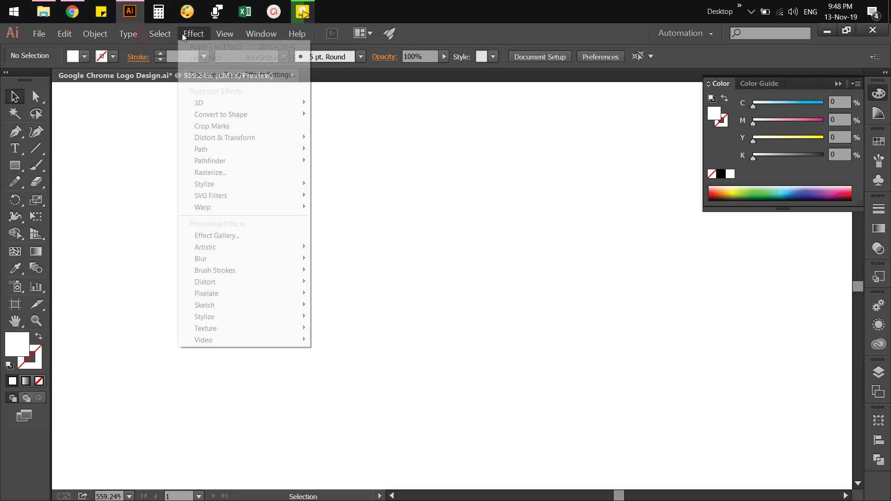
mouse_move(95, 33)
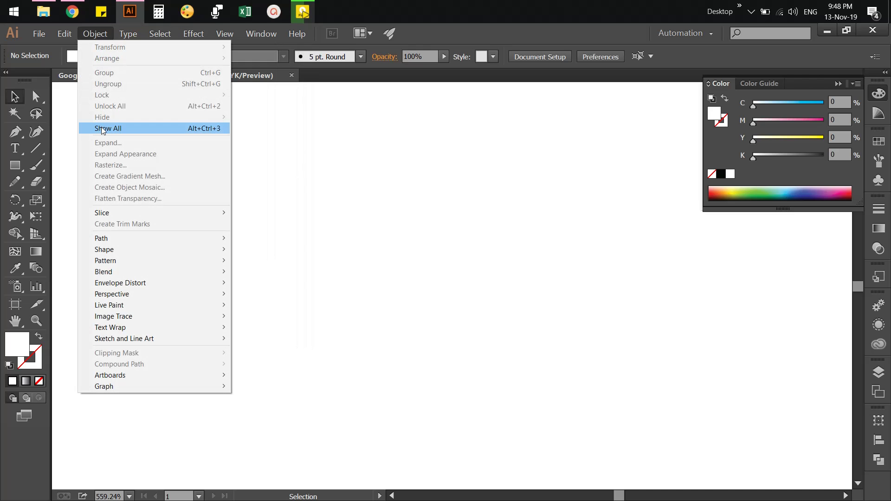
Reveal all hidden artwork, fit the artboard, ungroup the Chrome logo and save.
click(102, 128)
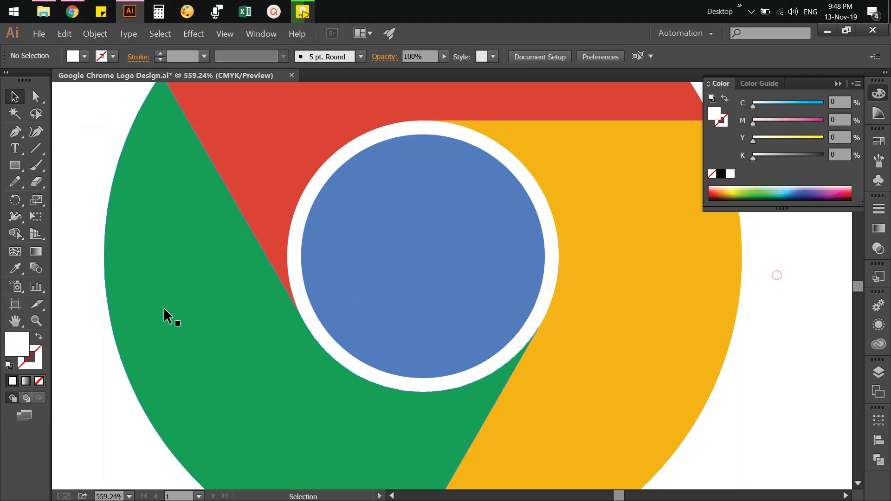
key(ctrl+0)
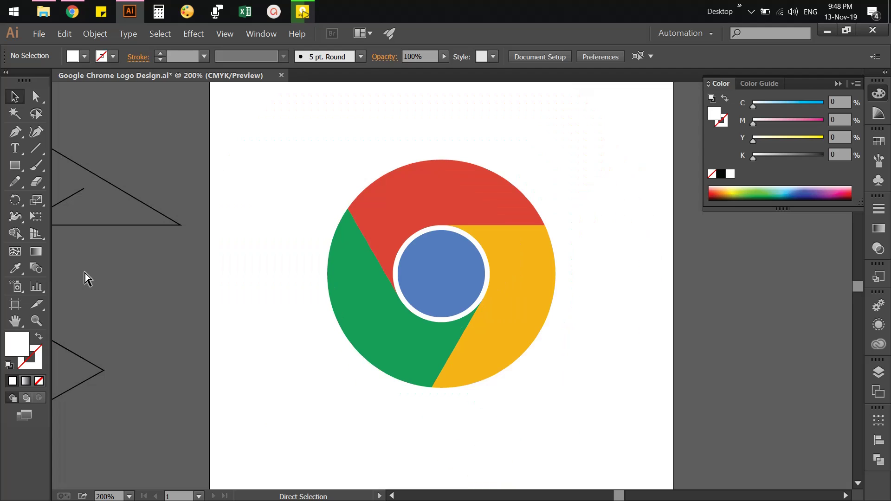
click(408, 216)
right_click(475, 218)
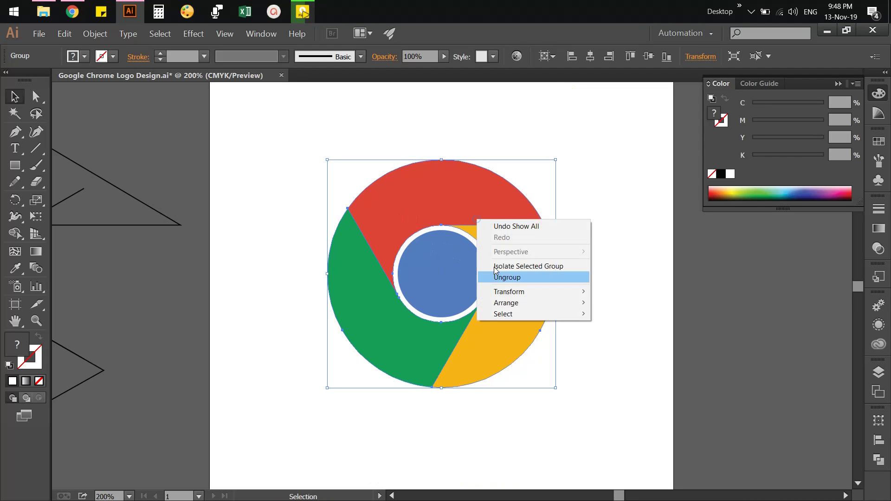
click(507, 277)
click(644, 298)
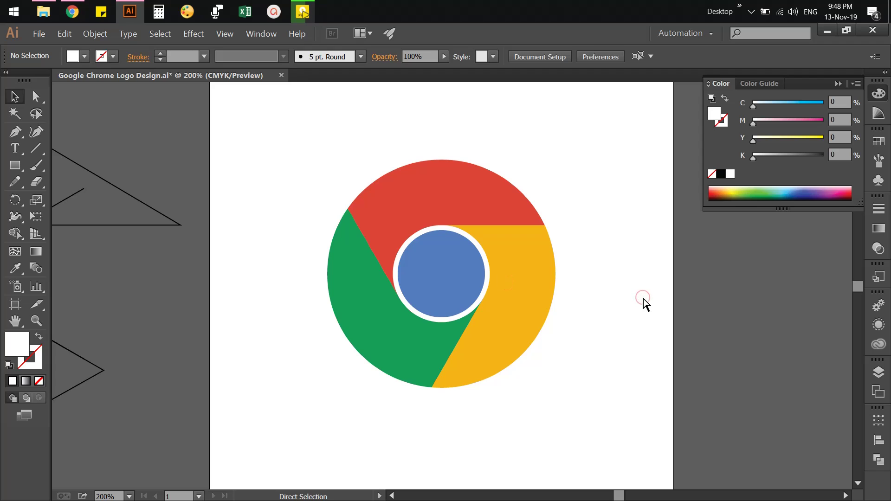
key(ctrl+s)
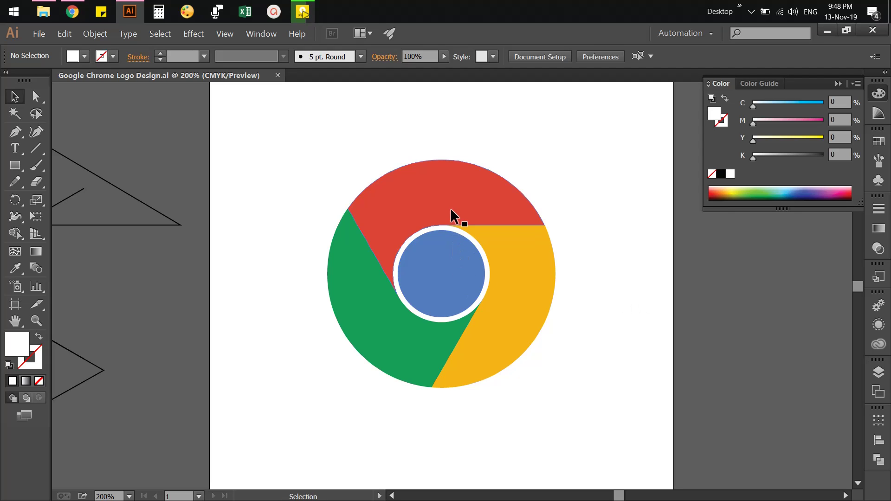
Select the red logo segment and close the colour settings.
scroll(449, 227, down, 1)
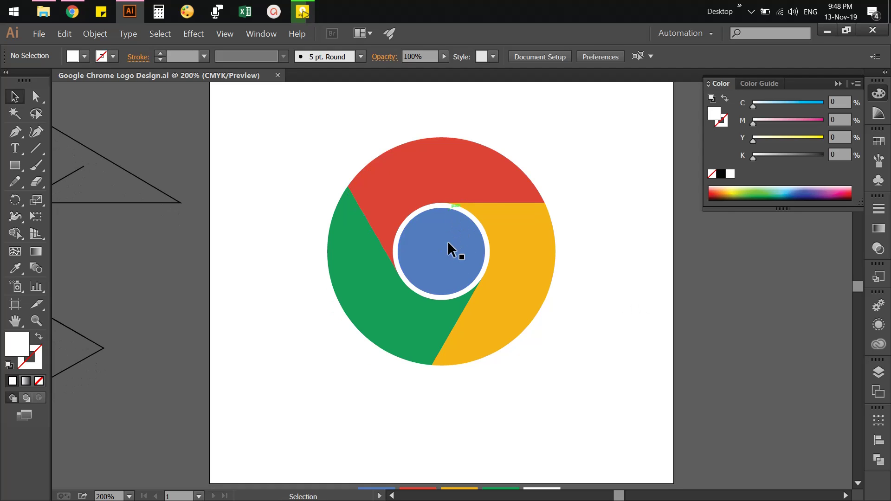
click(456, 176)
click(878, 345)
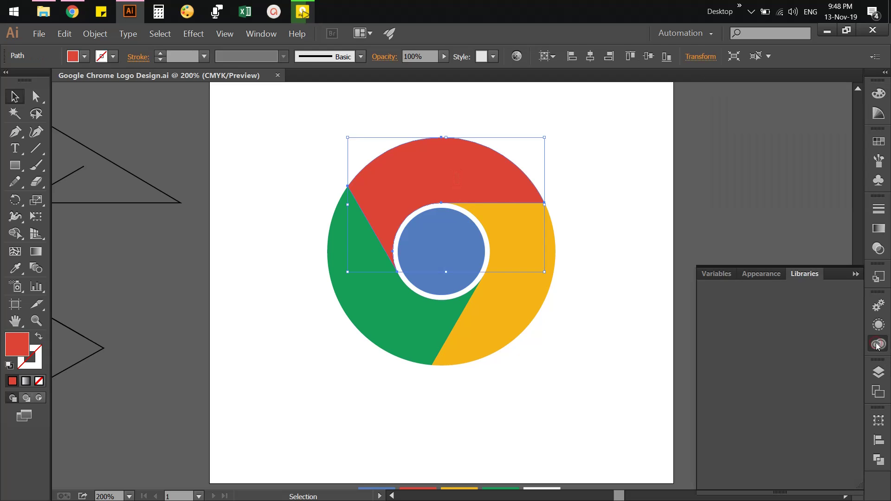
Give the red segment a white-to-red gradient, removing the black end stop.
click(876, 236)
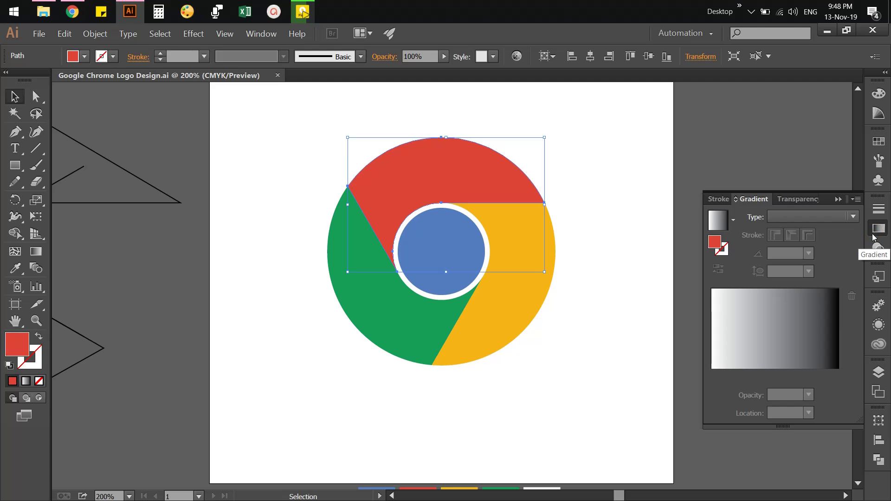
click(877, 231)
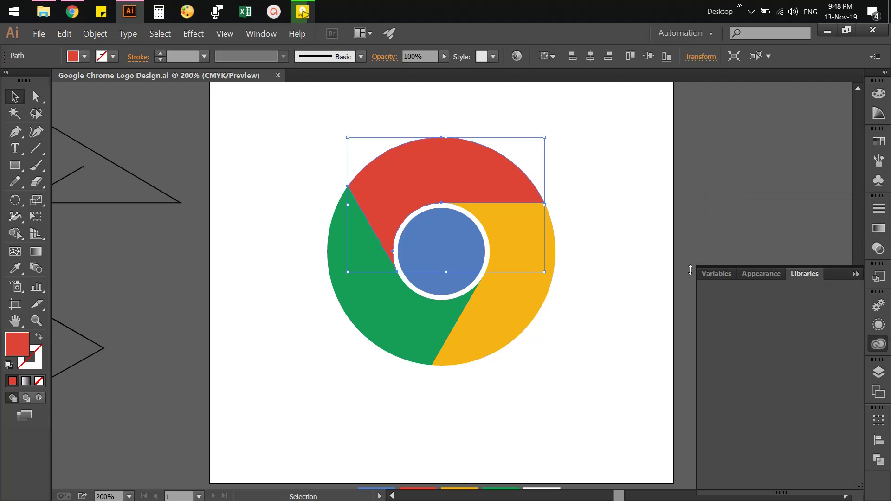
click(879, 228)
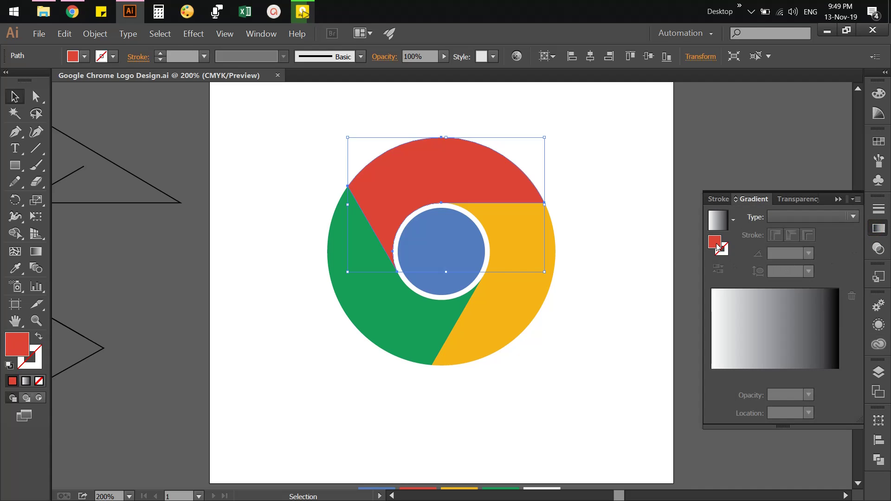
click(828, 339)
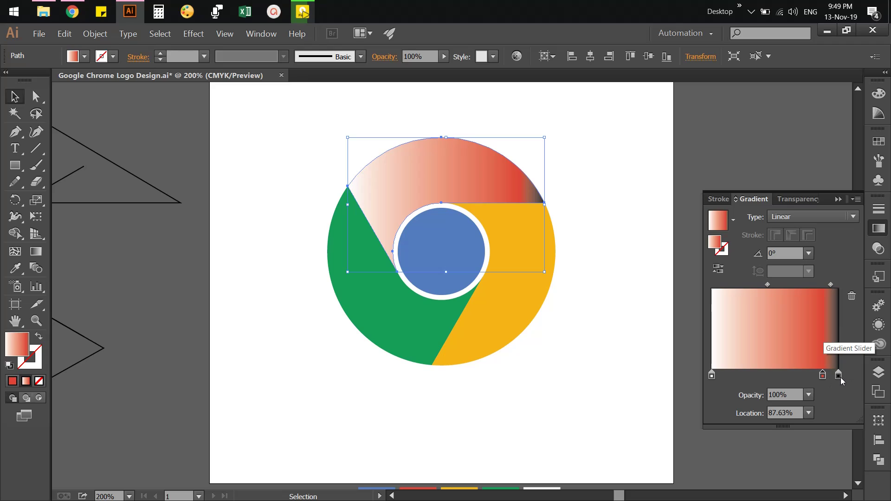
click(839, 376)
click(851, 296)
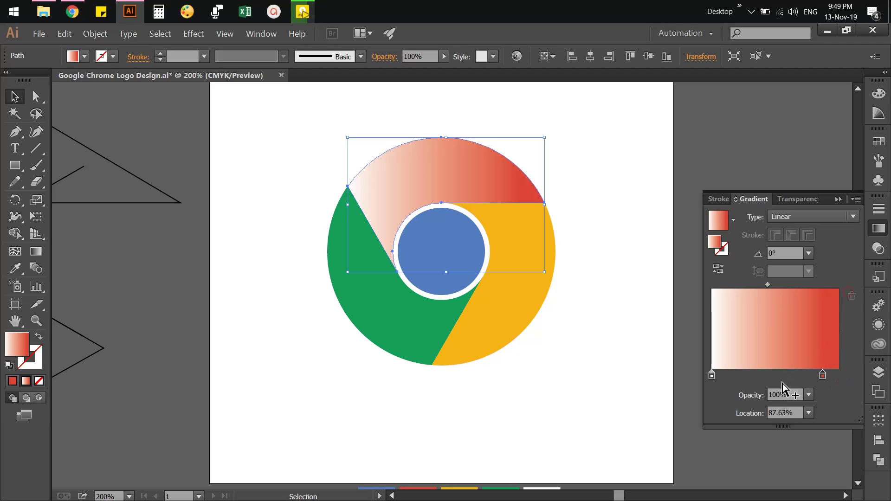
drag(823, 376, 839, 376)
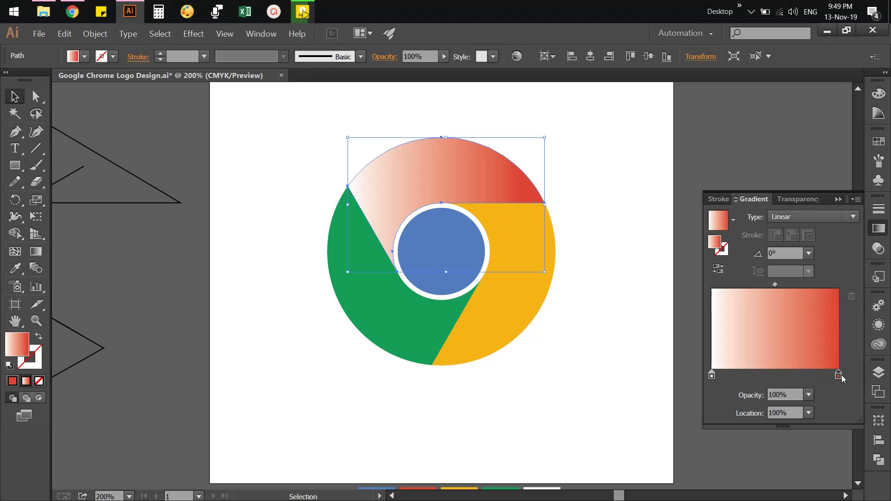
Give the yellow segment a white-to-yellow gradient with yellow at the far end.
click(517, 290)
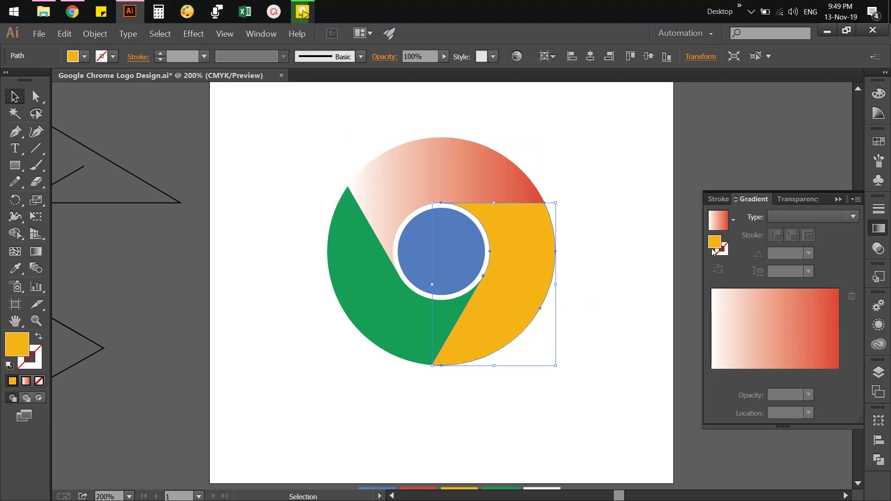
drag(714, 252, 836, 375)
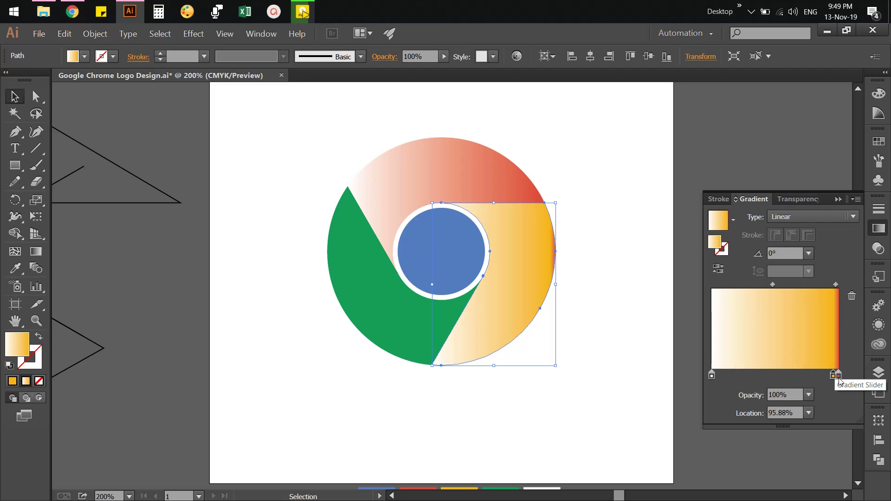
drag(838, 379, 847, 383)
click(852, 297)
Make the green segment's gradient run white to fully green at 100%.
click(345, 274)
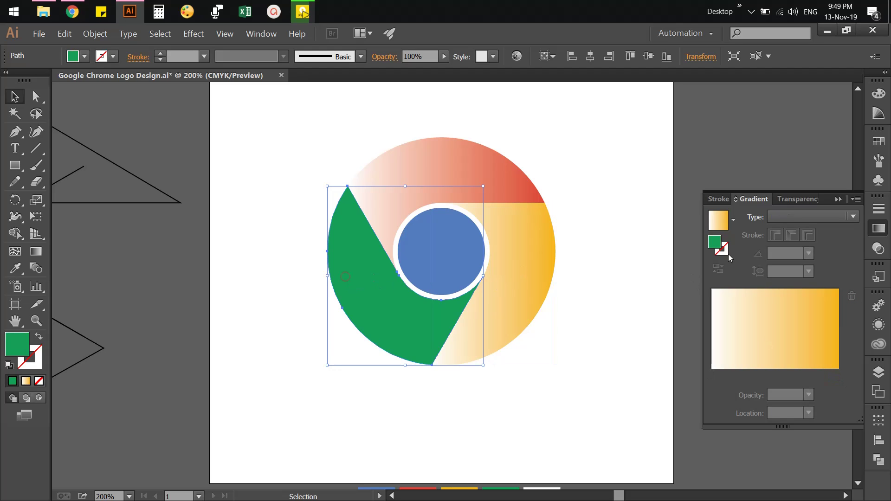
drag(715, 242, 806, 329)
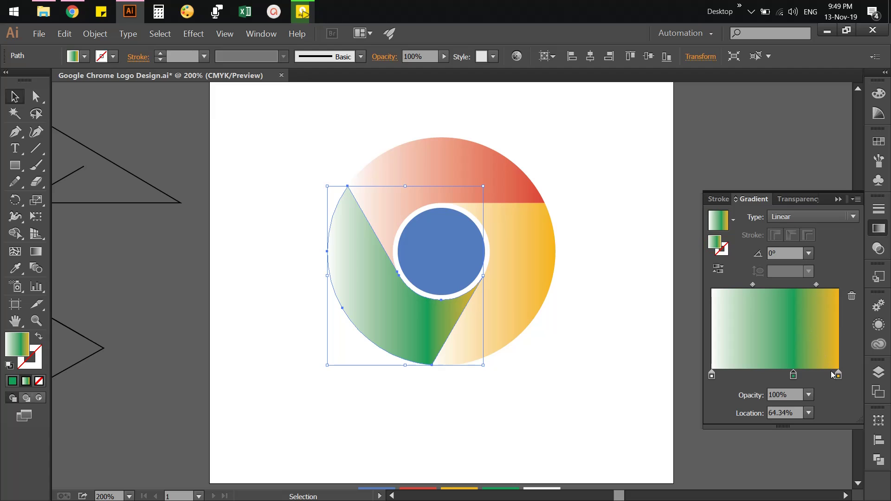
click(858, 290)
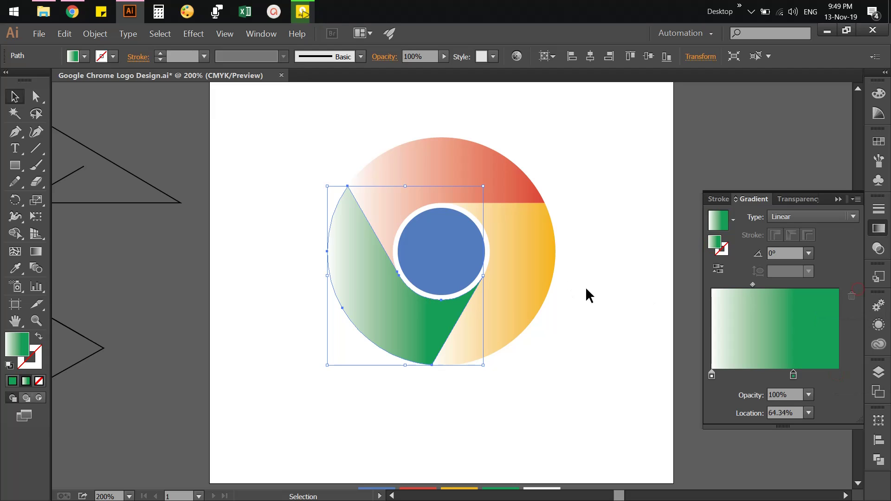
drag(794, 375, 849, 378)
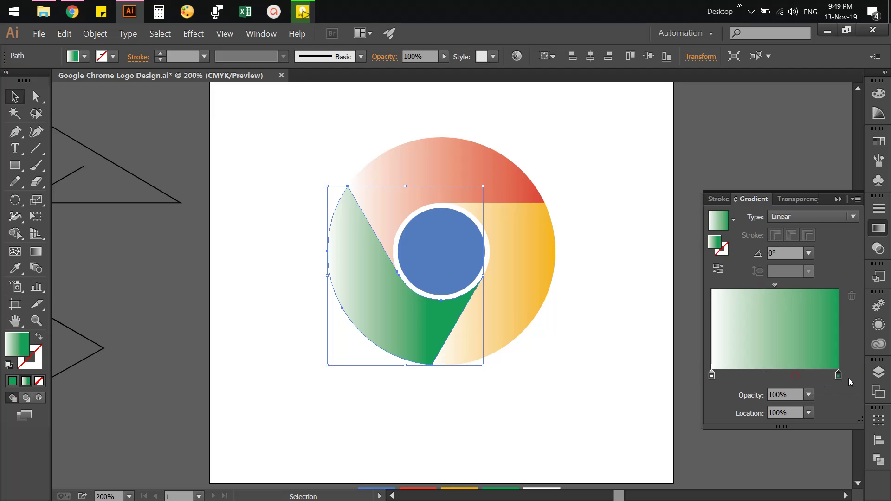
Give the blue centre circle a white-to-blue gradient fill.
click(439, 229)
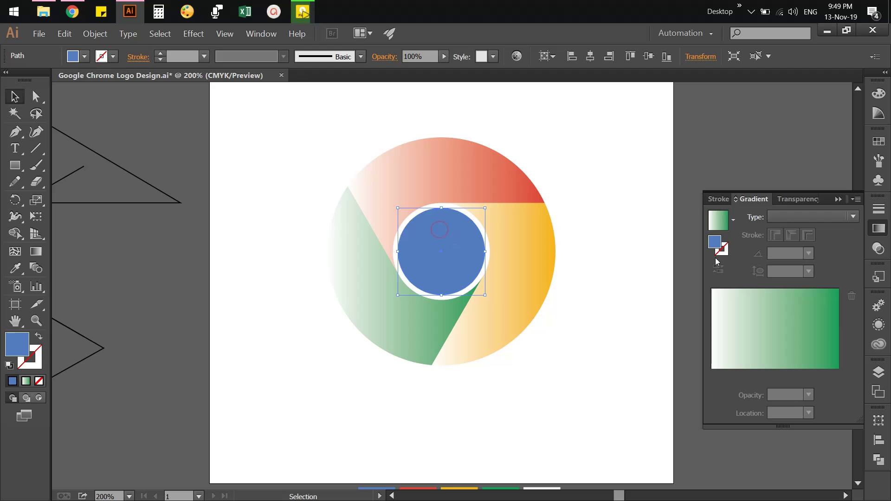
drag(716, 250, 816, 332)
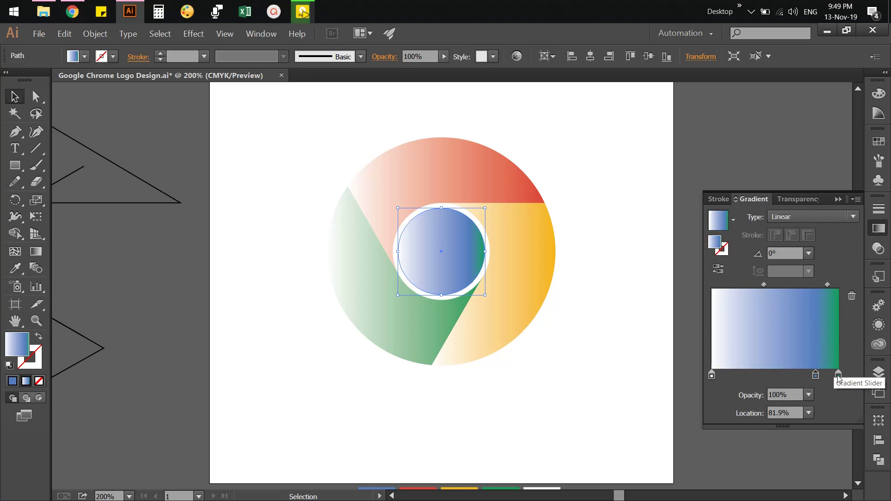
click(839, 377)
mouse_move(839, 375)
mouse_down()
mouse_move(837, 394)
mouse_move(844, 378)
mouse_up()
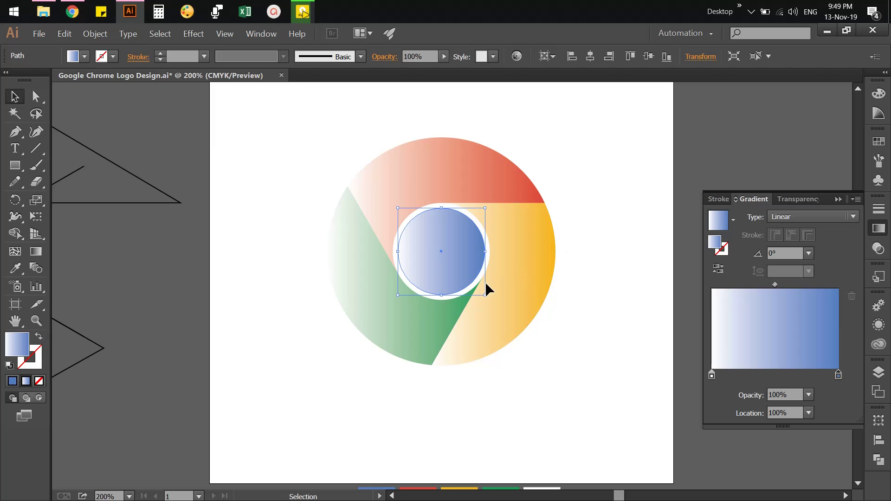
click(573, 251)
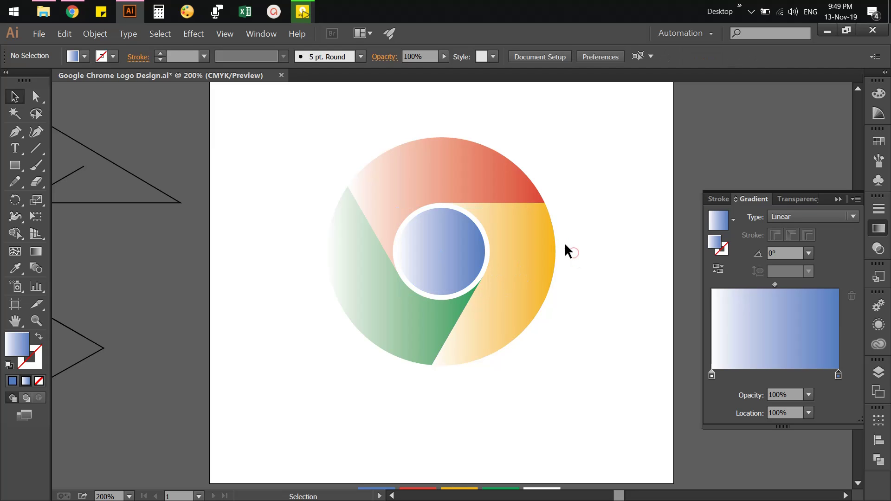
Re-angle the red segment's gradient diagonally to about -31.8°.
click(441, 165)
click(36, 252)
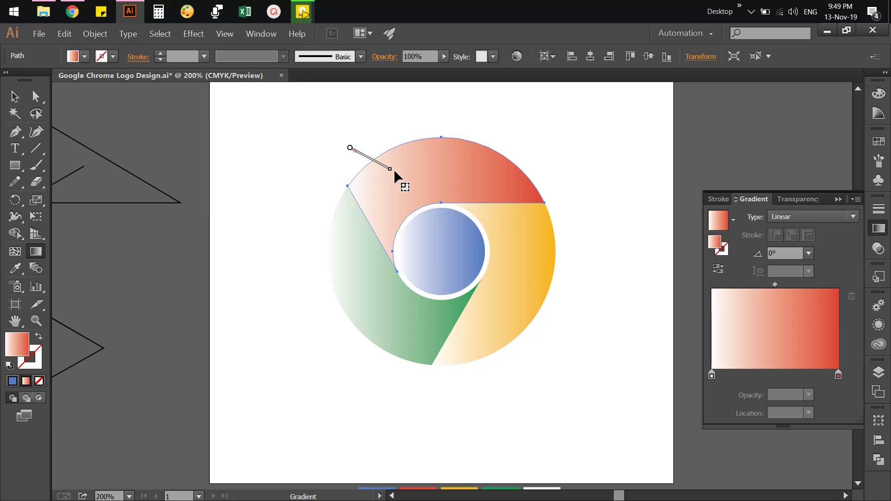
drag(394, 169, 396, 173)
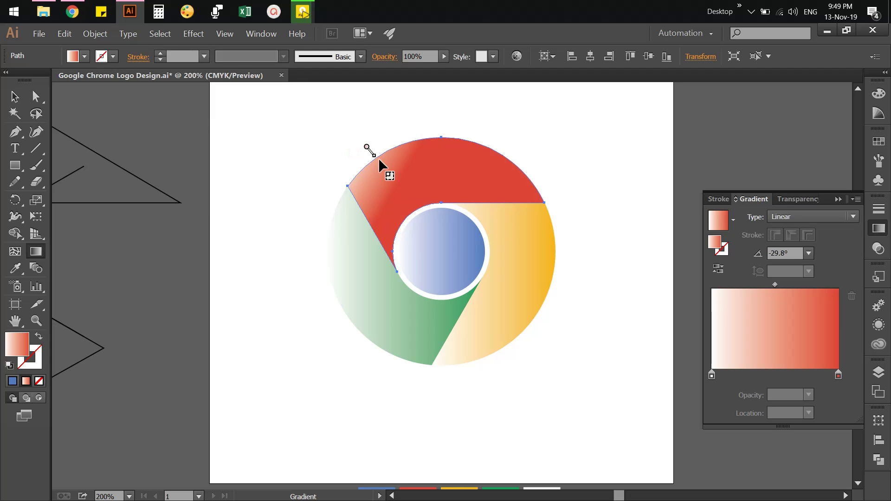
drag(366, 146, 412, 181)
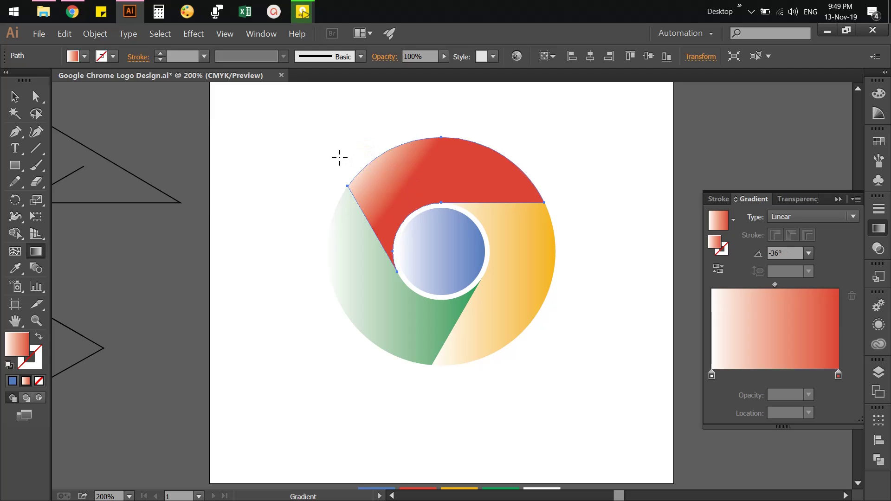
drag(391, 176, 408, 194)
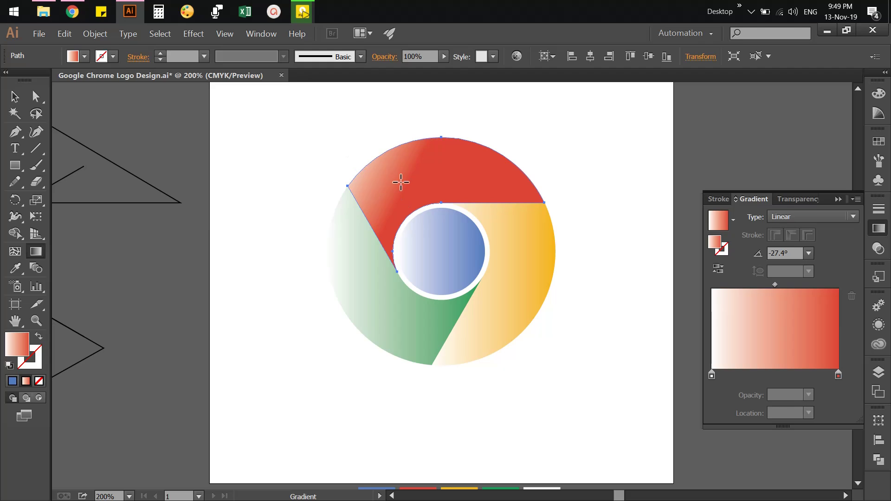
drag(370, 148, 420, 179)
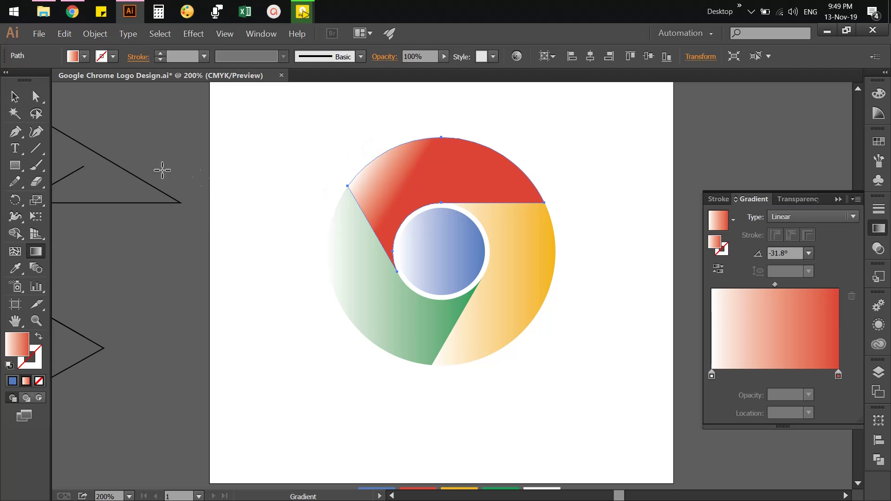
click(15, 96)
click(290, 265)
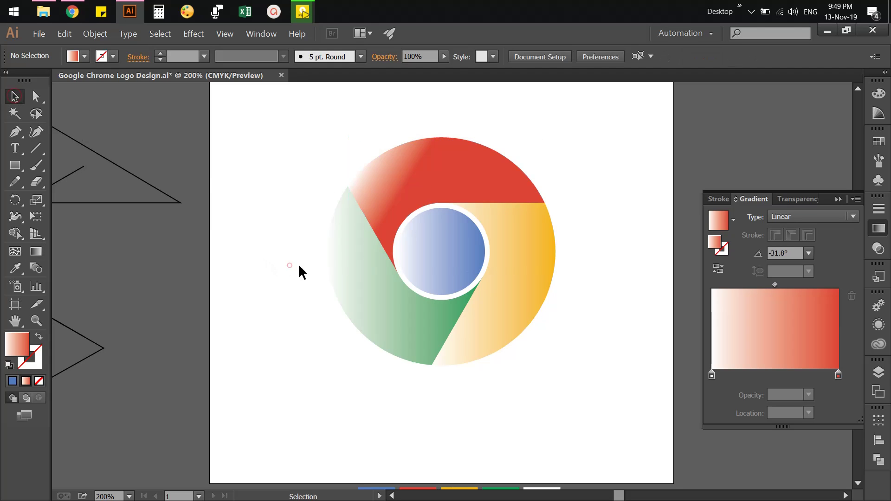
Angle the green segment's gradient so it's mostly solid green.
click(369, 264)
click(36, 251)
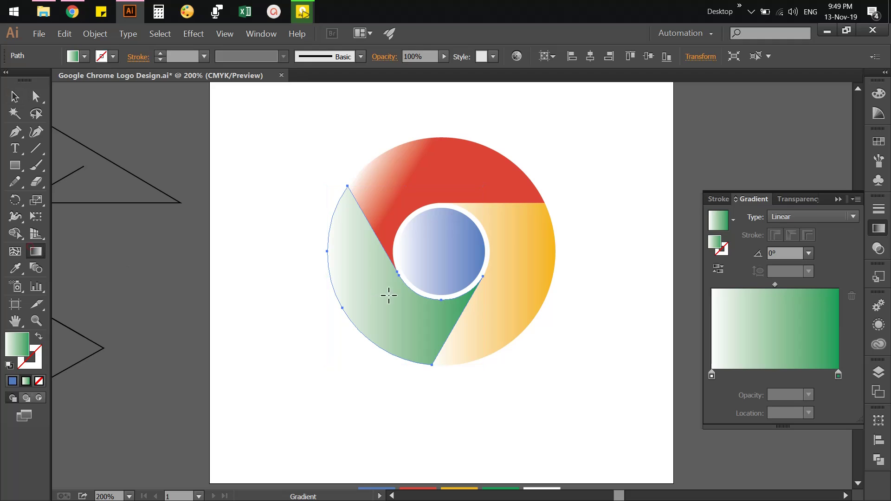
drag(310, 233, 360, 259)
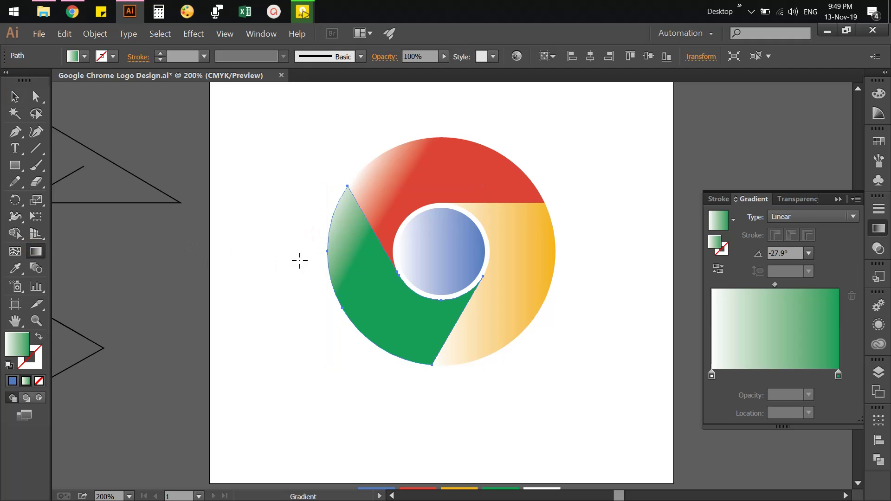
click(14, 96)
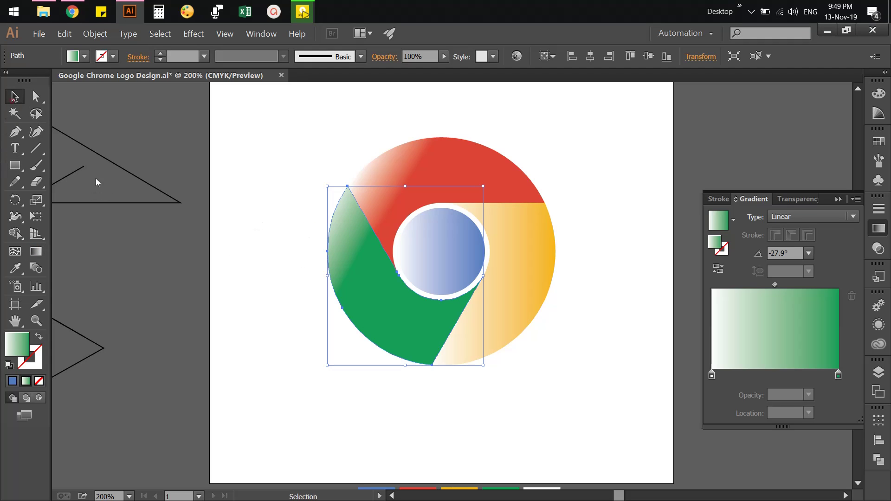
click(225, 326)
Angle the centre circle's gradient so it's mostly blue.
click(414, 258)
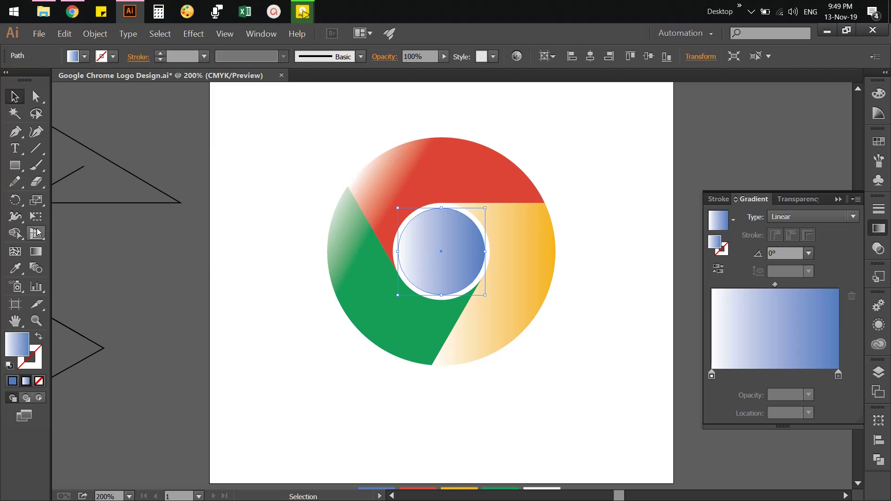
click(36, 251)
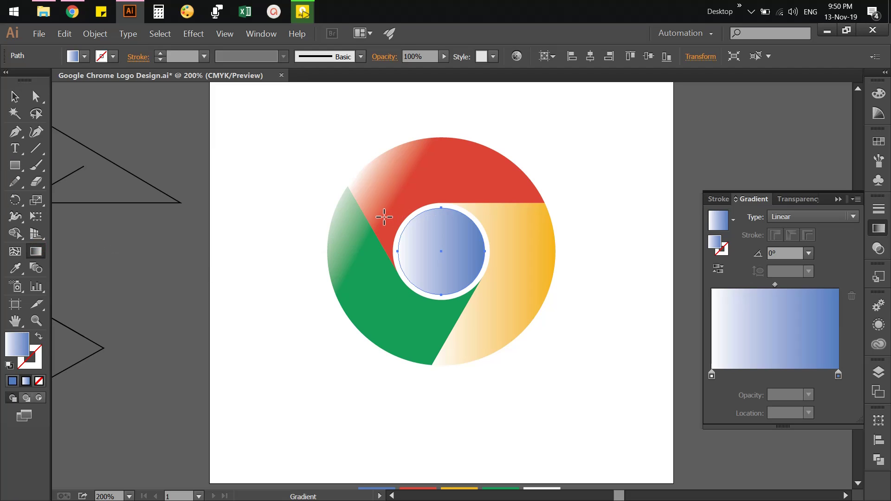
drag(383, 217, 430, 259)
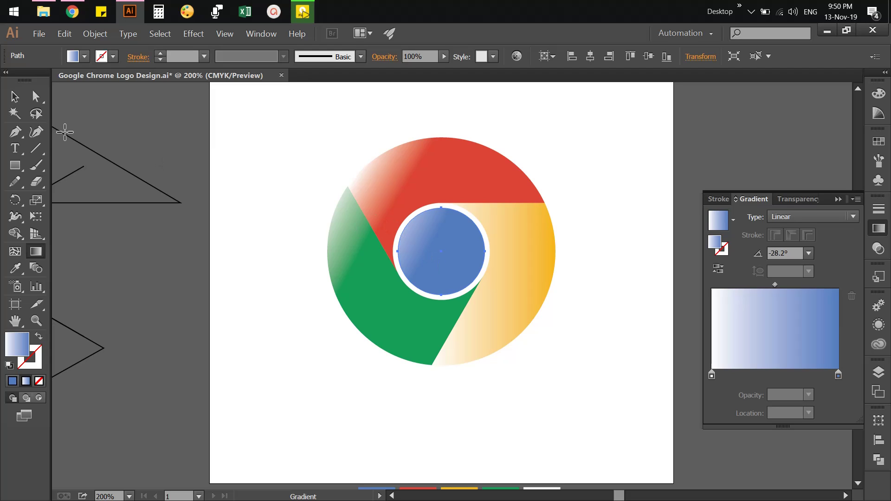
click(14, 96)
click(246, 326)
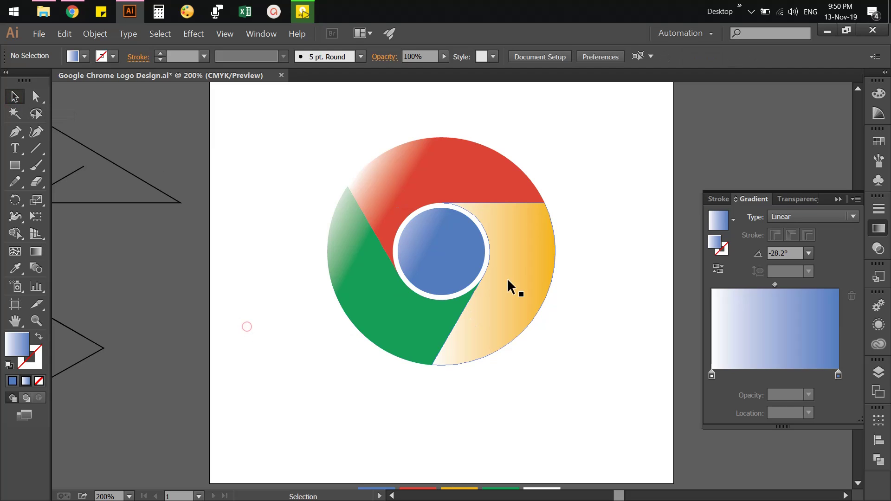
Redraw the yellow segment's gradient diagonally and fine-tune its angle.
click(503, 272)
click(36, 251)
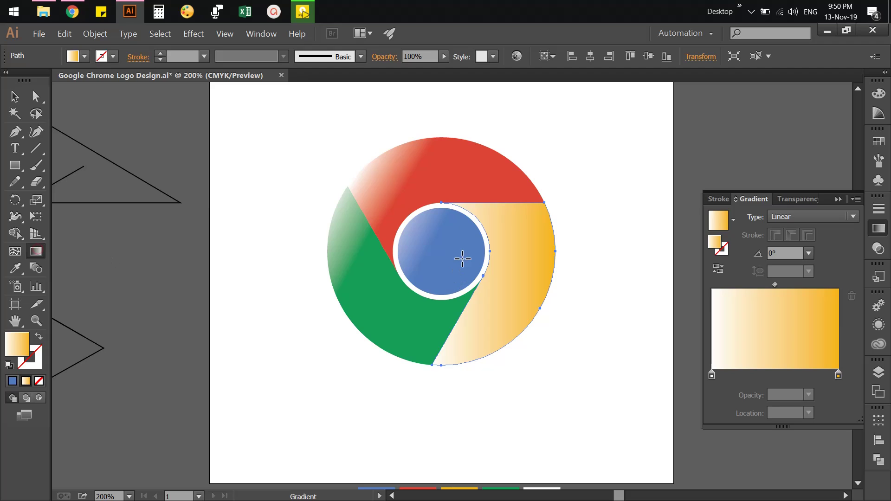
drag(456, 242, 506, 275)
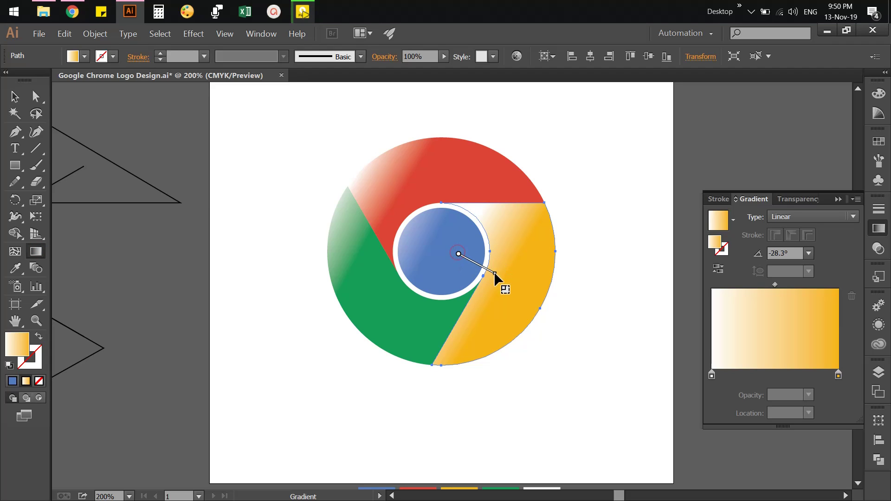
drag(457, 252, 500, 284)
drag(438, 265, 501, 286)
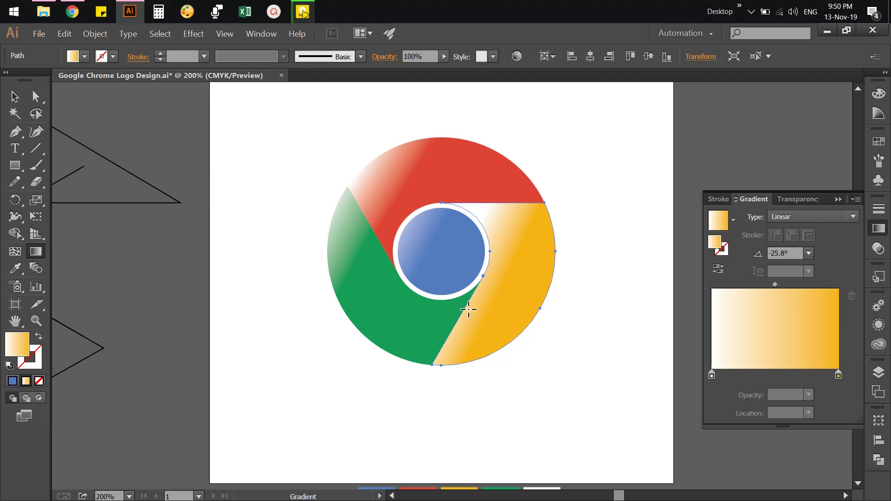
drag(471, 267, 519, 275)
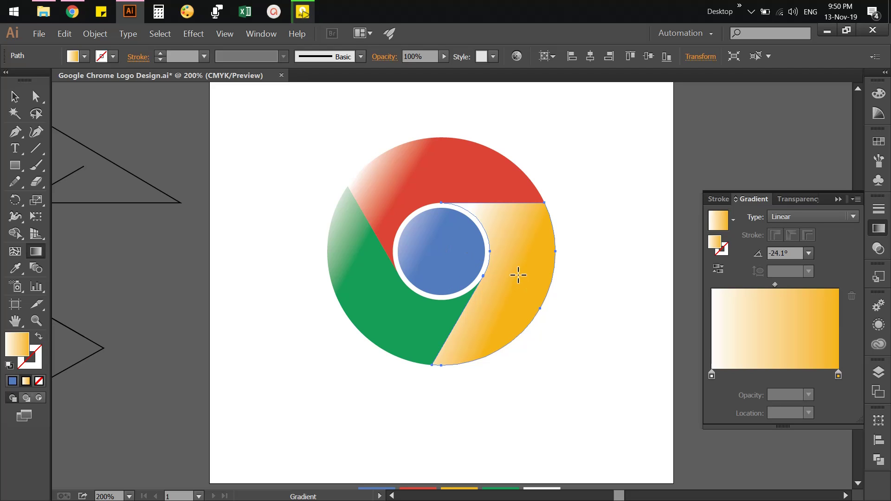
click(14, 96)
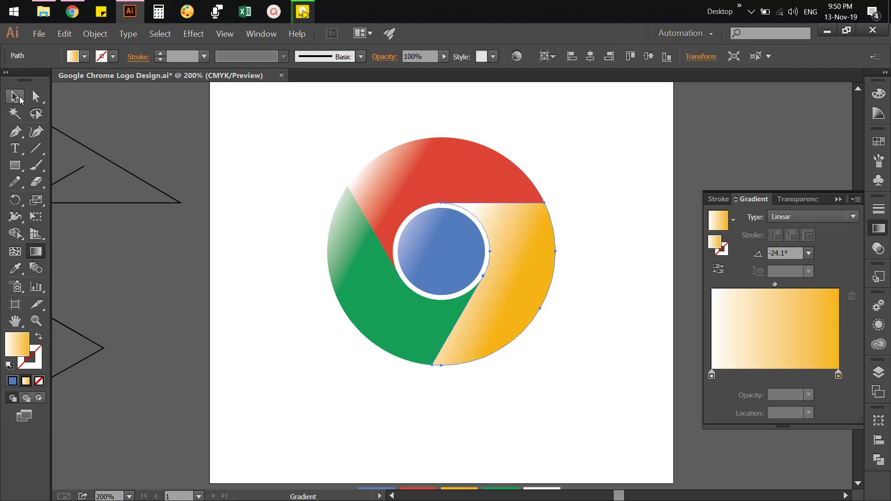
click(197, 167)
Redraw the red gradient at a shallower angle of -22.5°.
click(412, 174)
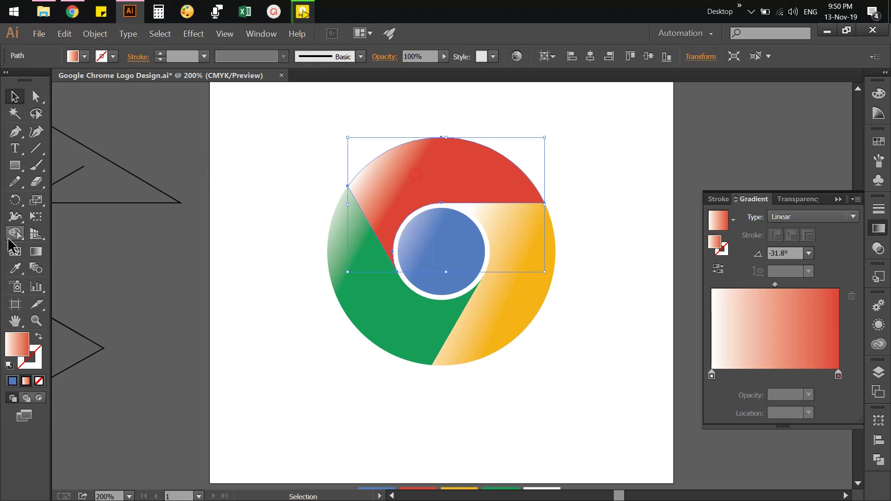
click(31, 257)
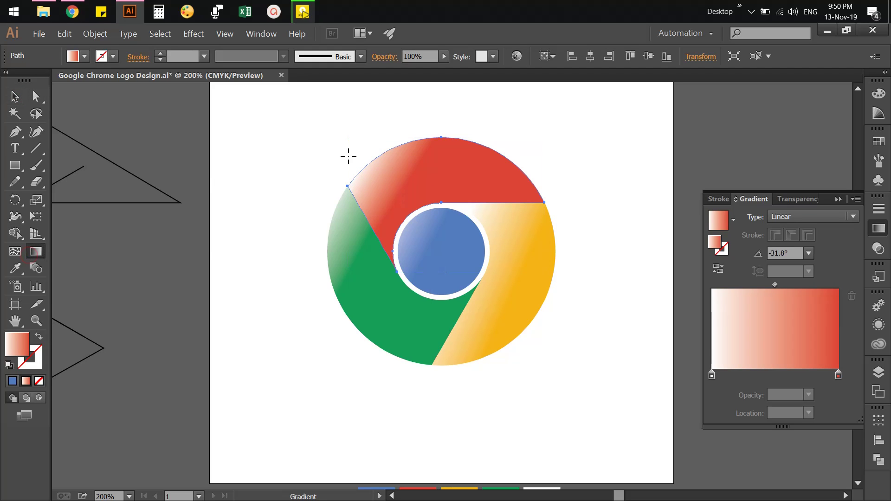
mouse_move(348, 156)
mouse_down()
mouse_move(450, 207)
mouse_move(444, 195)
mouse_up()
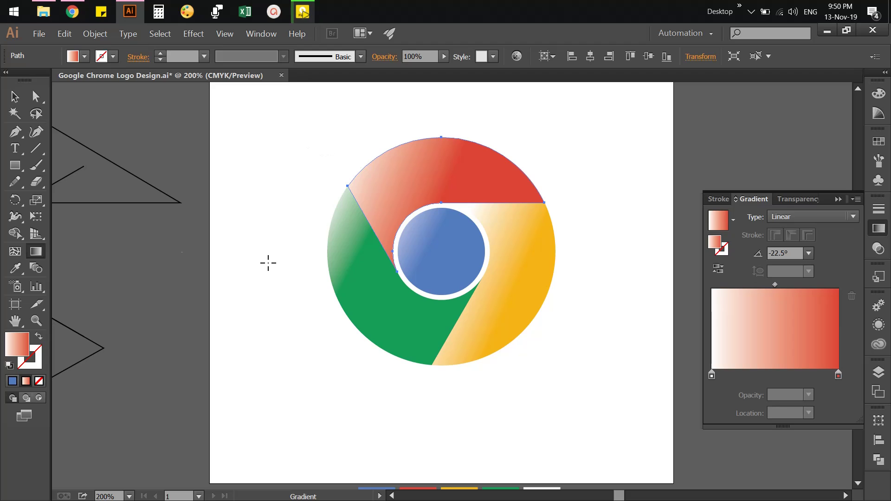
click(14, 96)
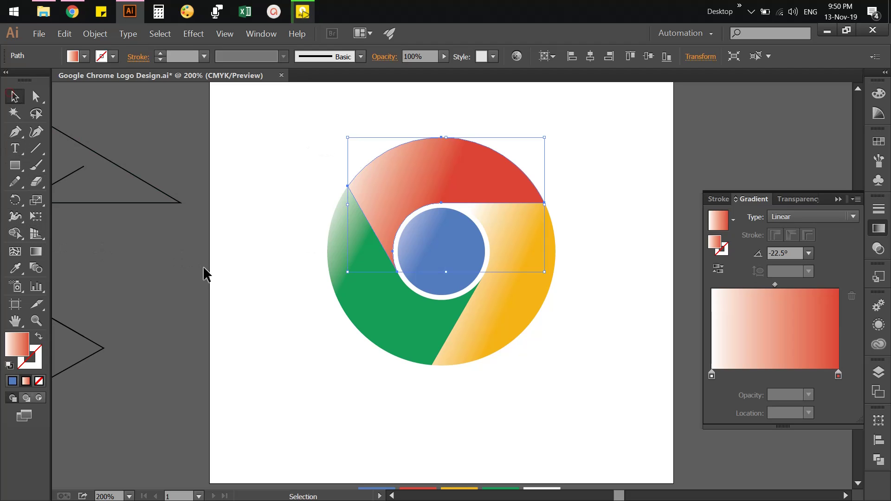
click(203, 268)
Redraw the green segment's gradient at -27.9°.
click(363, 287)
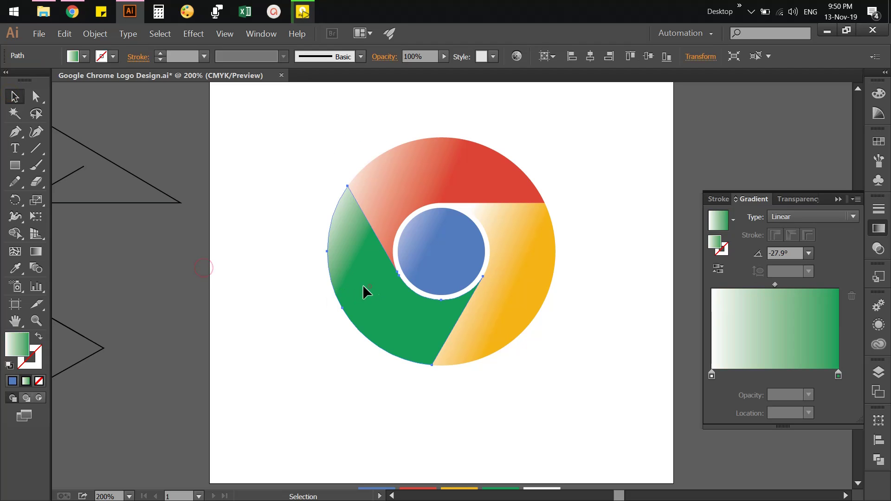
click(35, 253)
drag(299, 243, 374, 290)
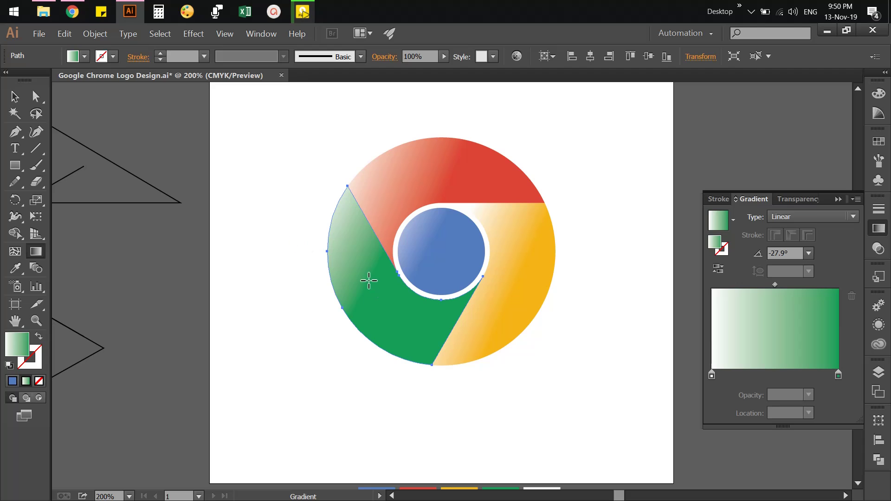
click(15, 96)
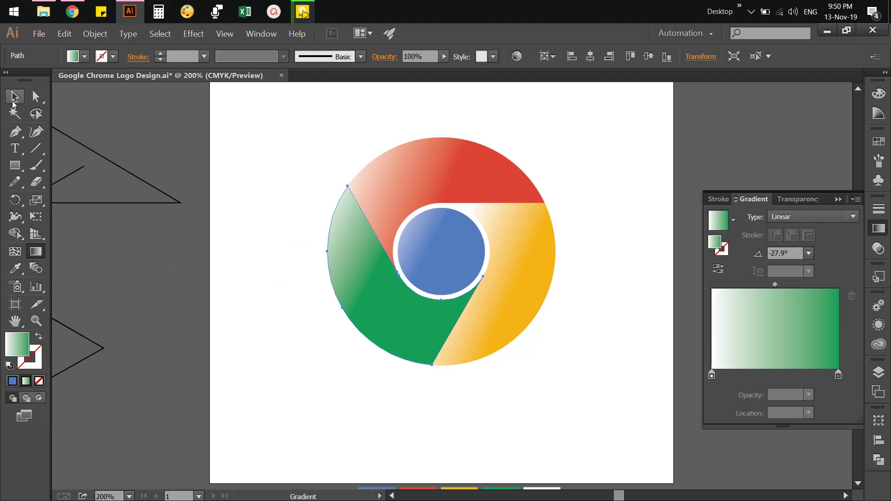
click(284, 398)
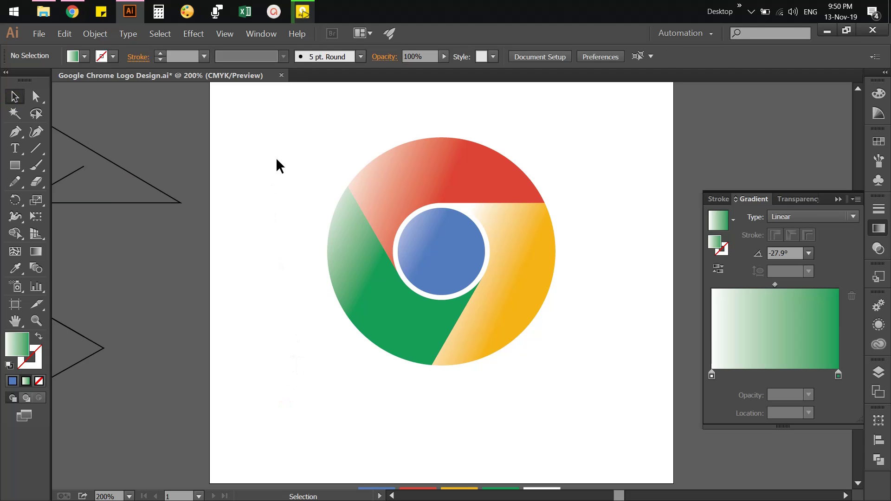
Group the logo pieces and preview a drop shadow, then cancel it.
drag(309, 177, 620, 399)
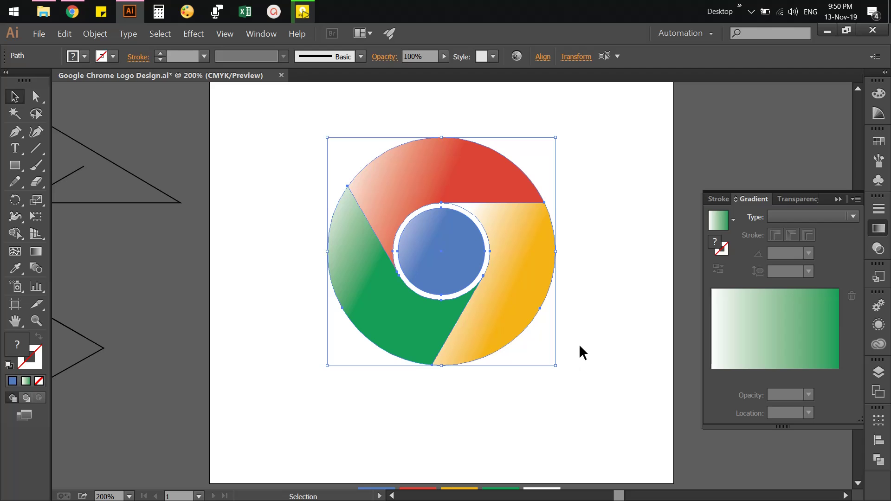
right_click(525, 267)
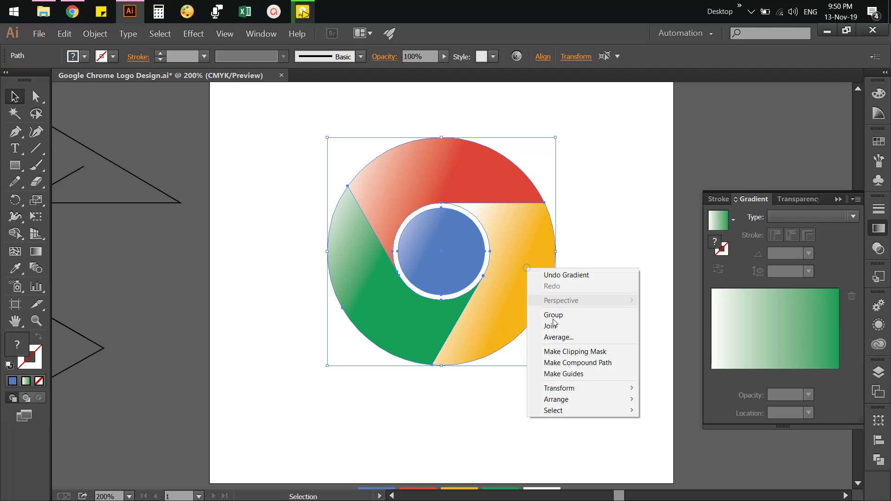
click(559, 308)
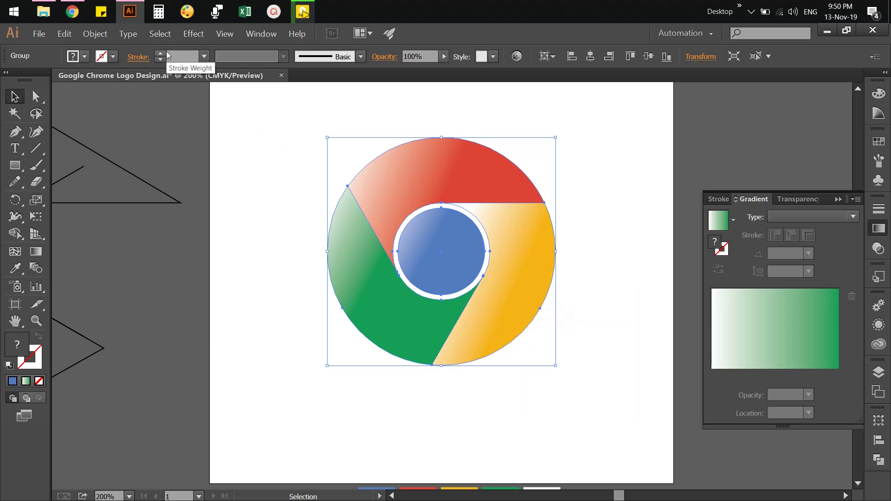
click(188, 37)
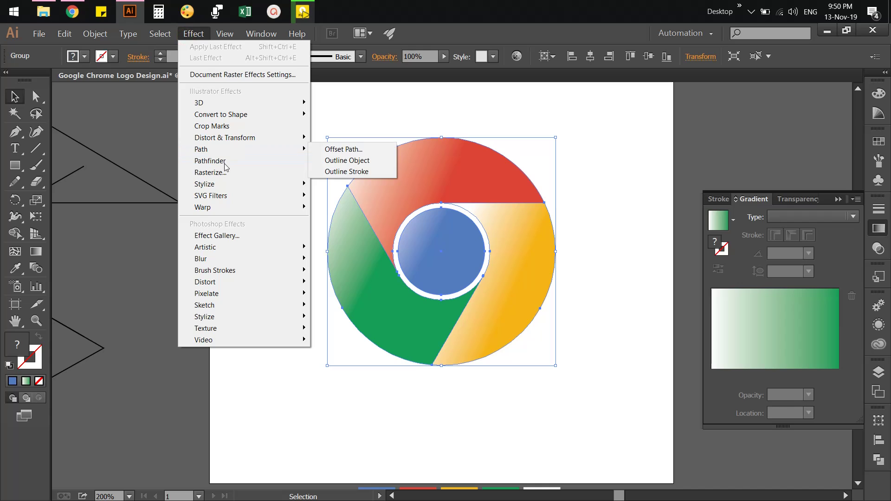
mouse_move(204, 183)
click(322, 182)
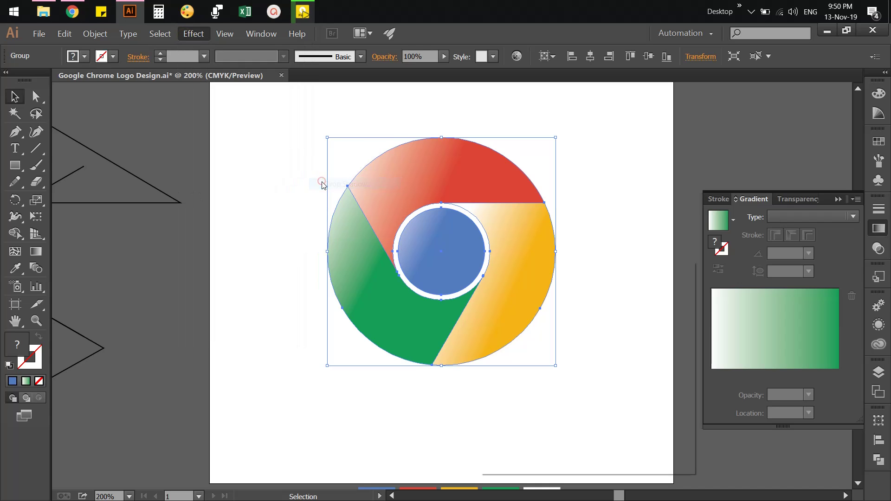
click(513, 439)
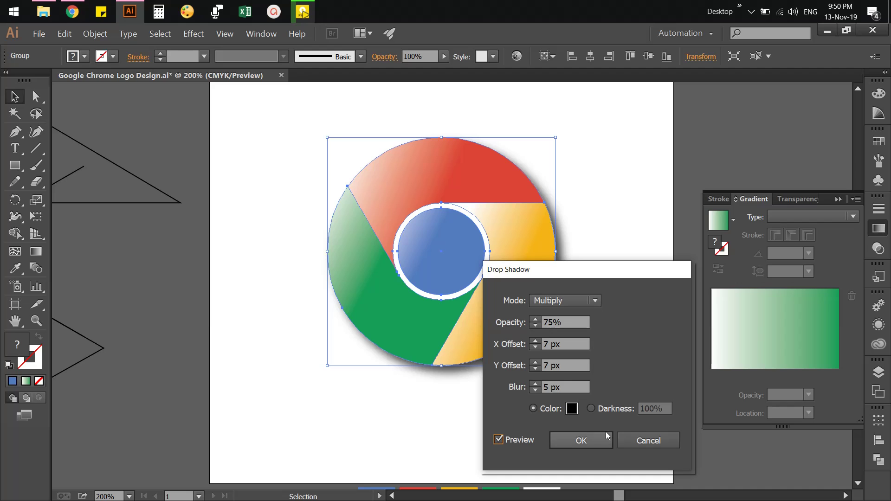
click(629, 433)
click(577, 338)
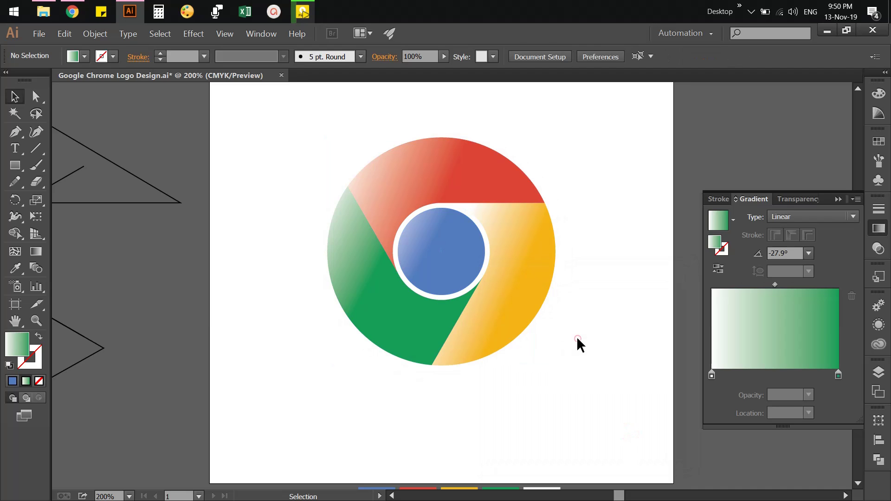
Ungroup the logo and apply a Multiply 75%, 7 px offset, 5 px blur drop shadow to every piece.
right_click(528, 285)
mouse_move(556, 367)
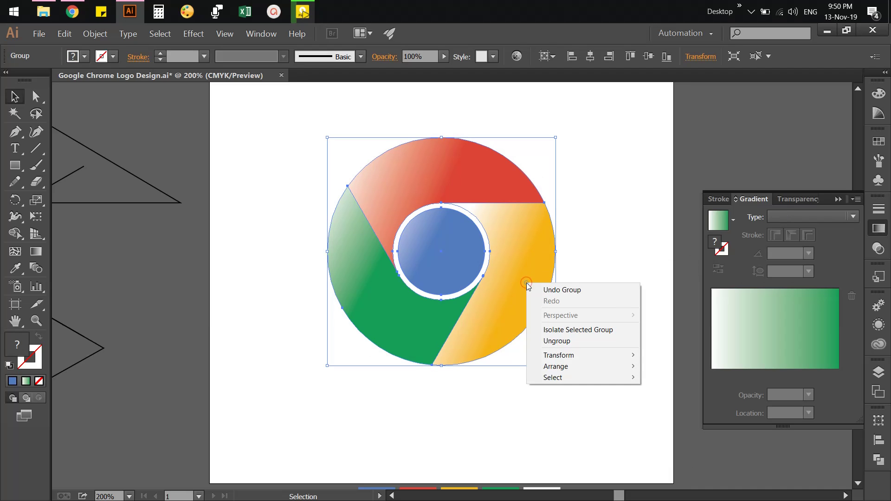
click(576, 340)
drag(296, 136, 581, 378)
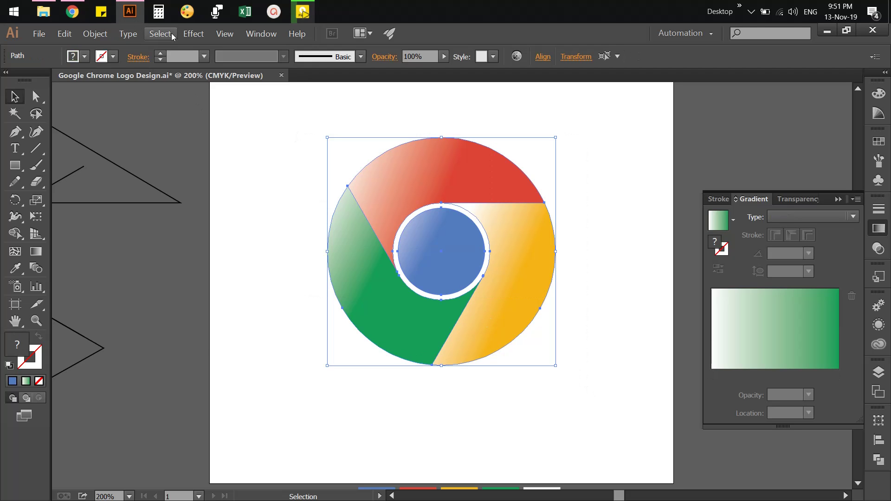
click(194, 33)
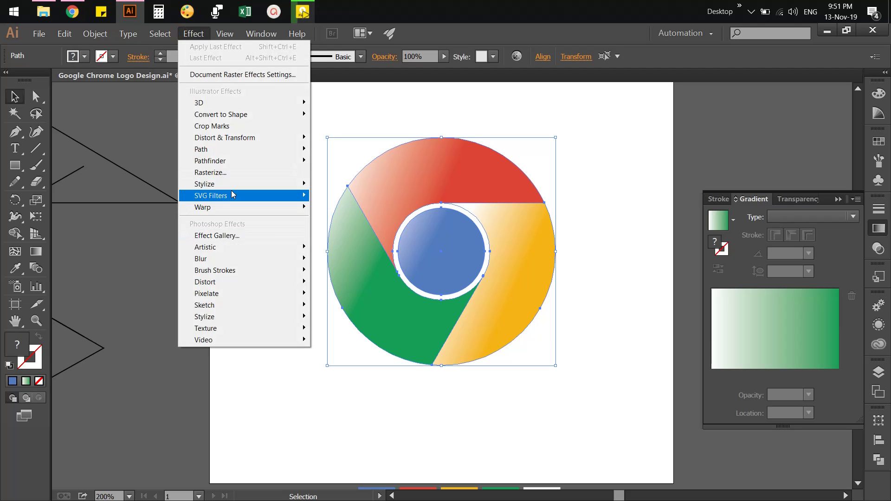
mouse_move(204, 183)
click(335, 184)
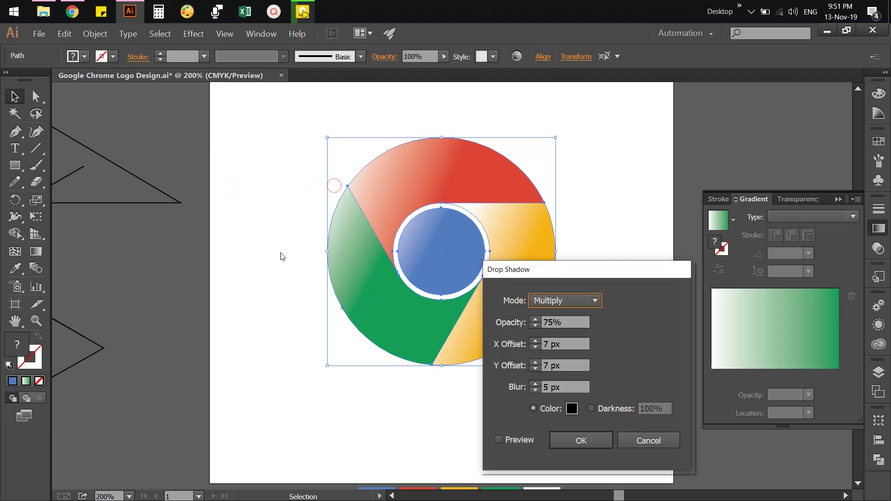
click(497, 439)
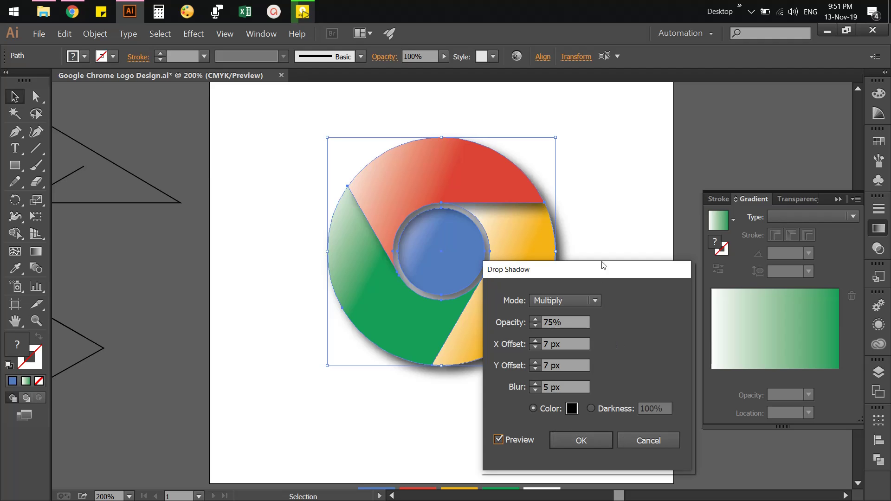
drag(602, 272, 714, 257)
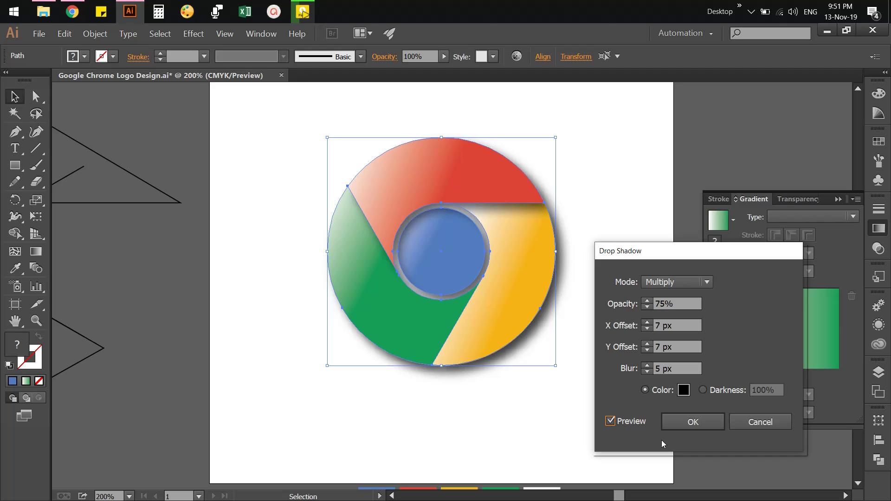
click(684, 418)
Select and deselect the blue centre circle to check its shadow.
click(583, 385)
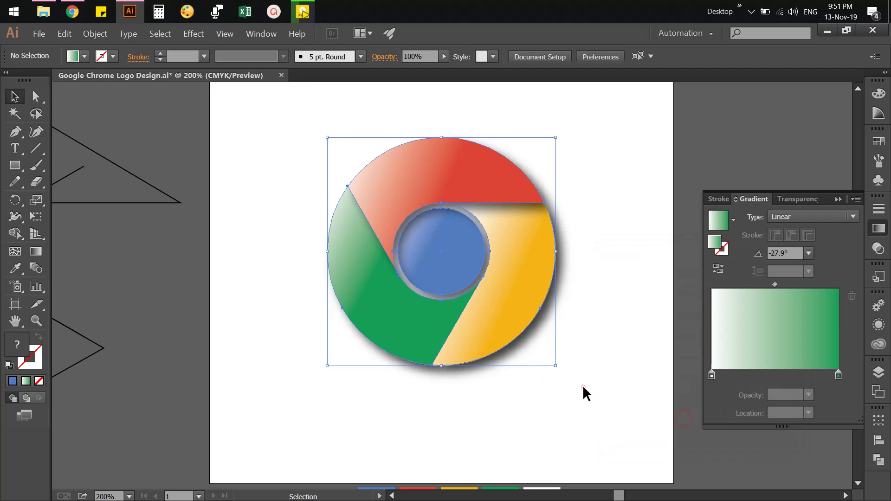
click(439, 233)
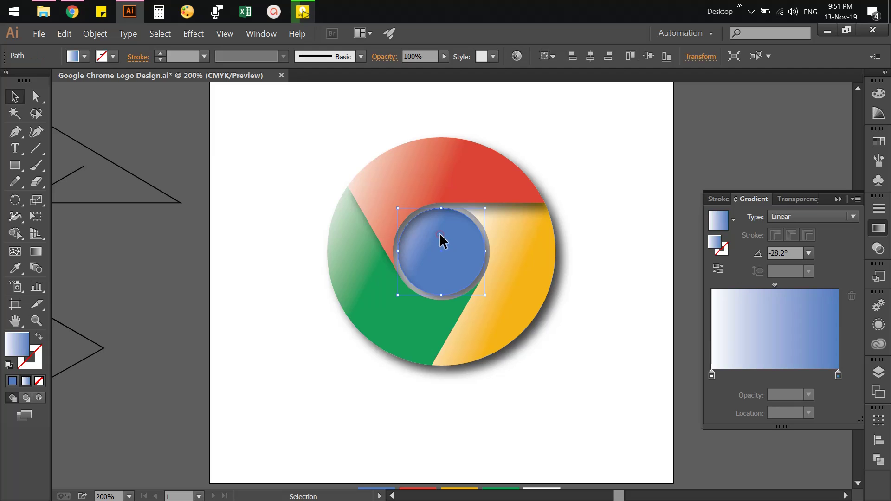
click(572, 304)
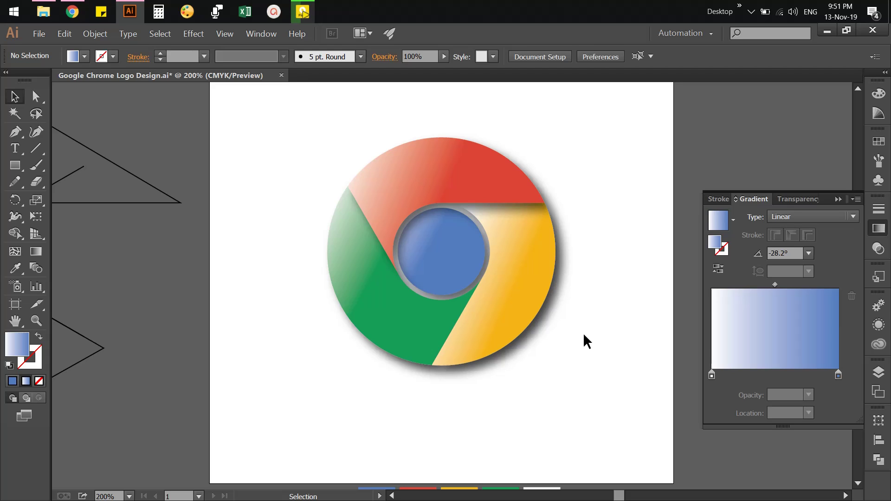
Draw a 500 × 500 px rectangle over the logo.
click(14, 166)
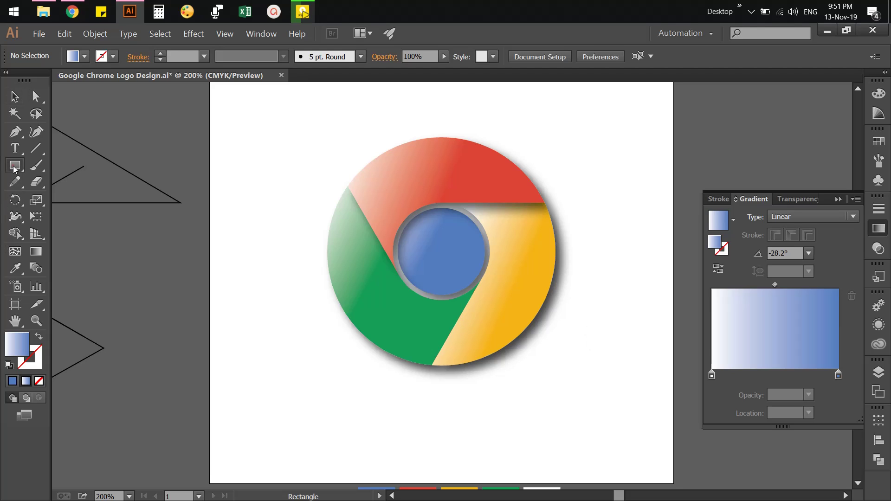
scroll(233, 241, up, 1)
scroll(242, 218, up, 2)
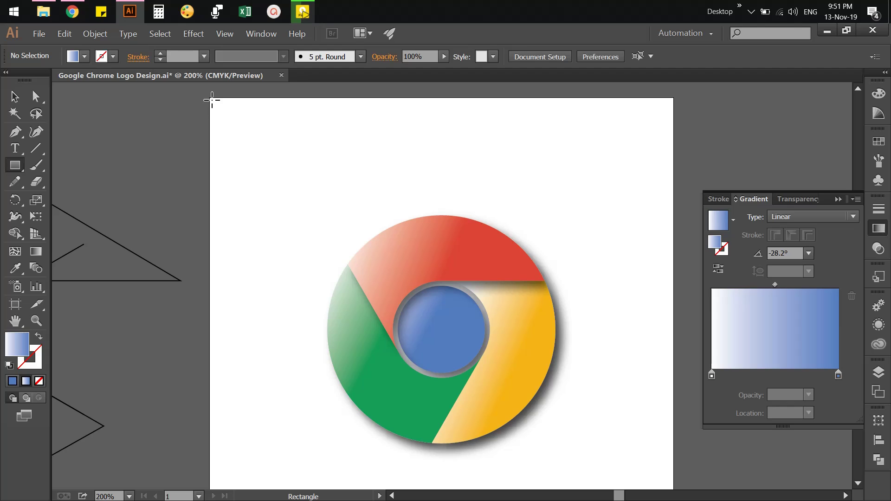
drag(217, 103, 628, 460)
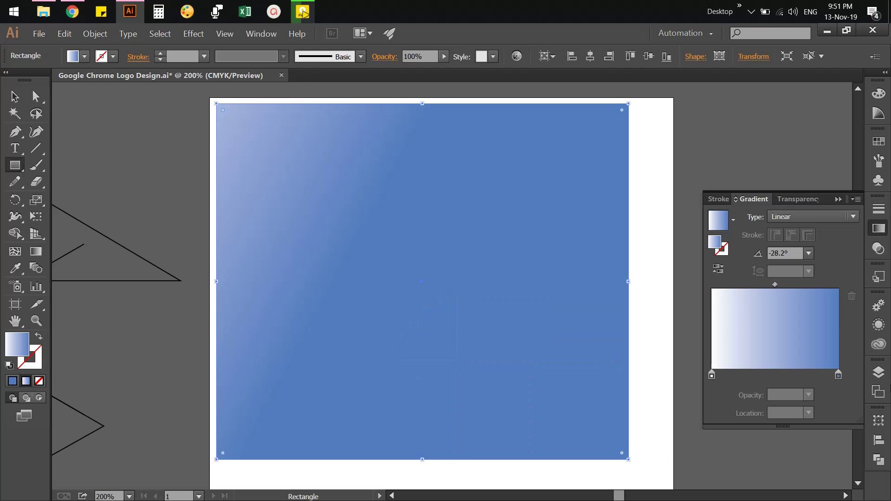
click(879, 420)
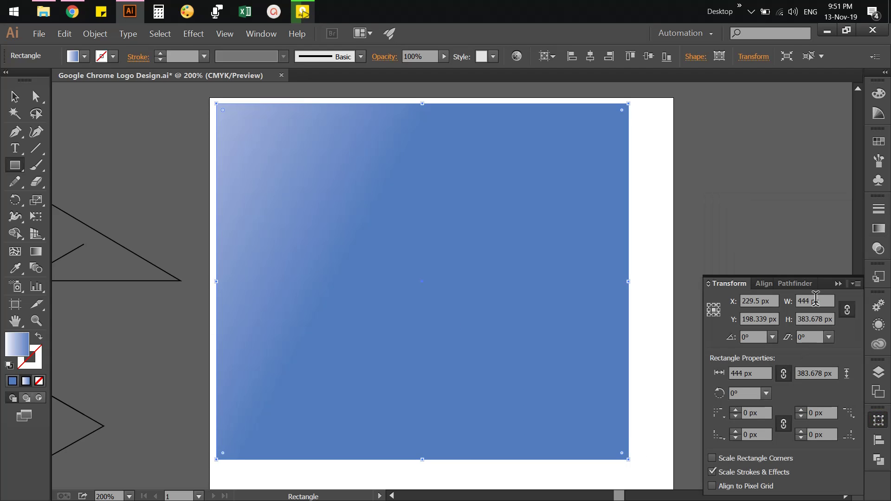
key(Tab)
click(825, 301)
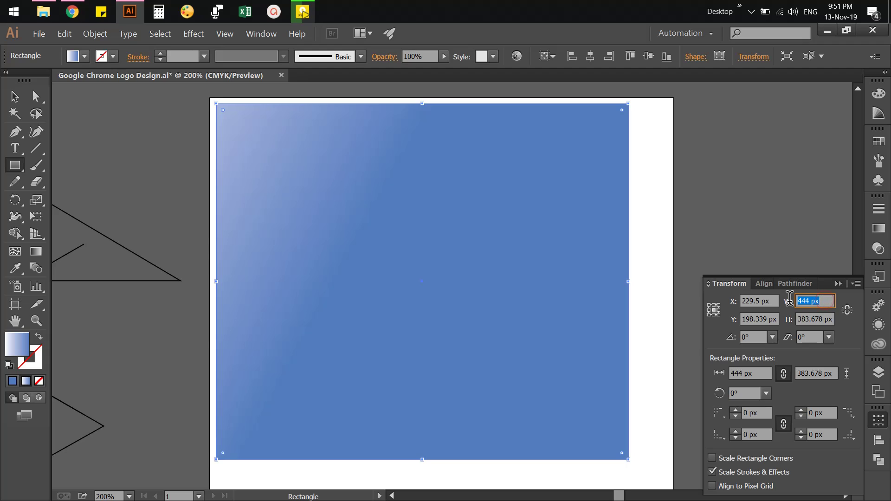
text(500)
key(Tab)
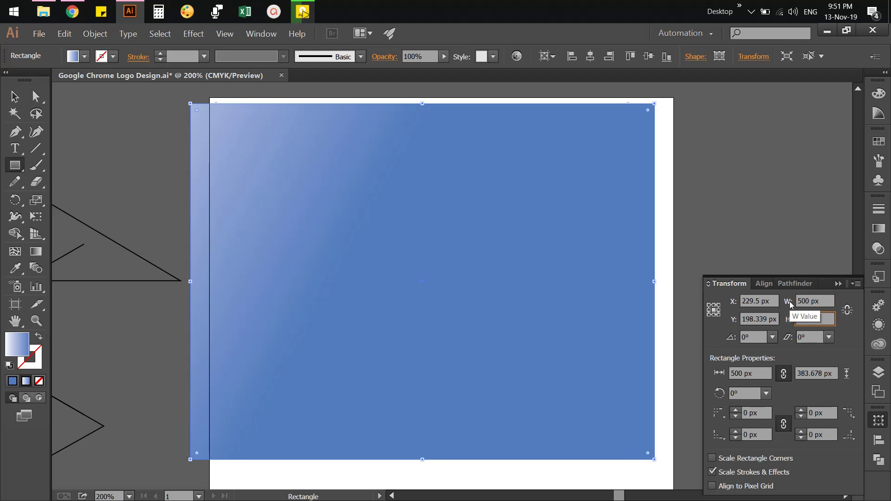
text(500)
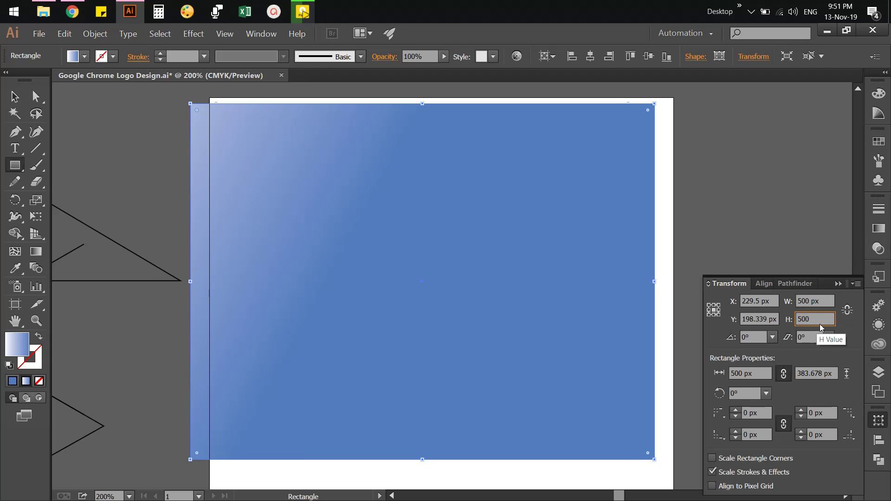
key(Return)
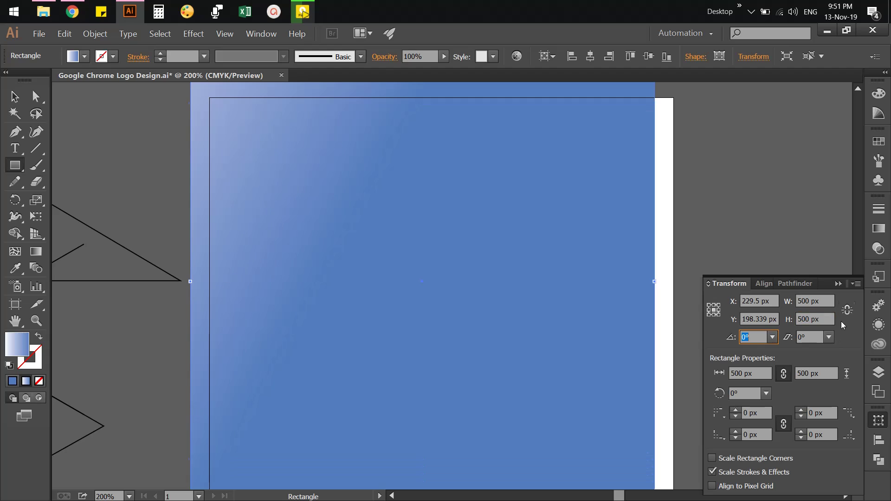
click(879, 420)
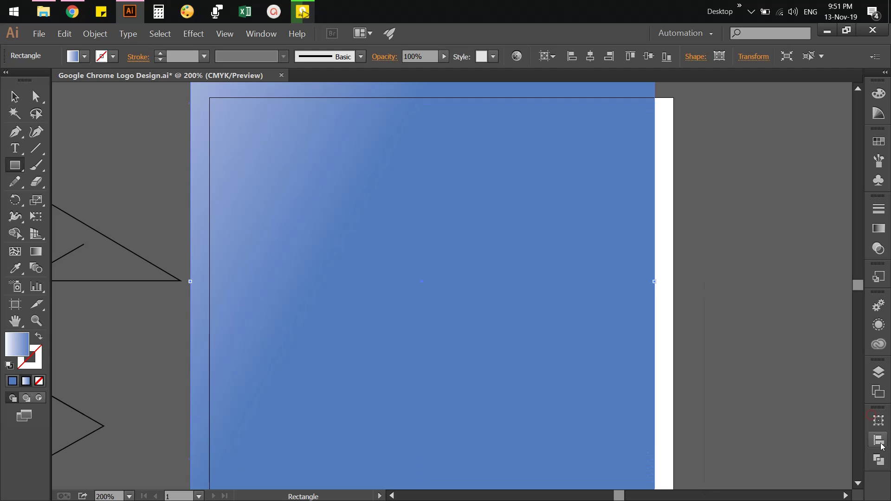
Centre the rectangle horizontally and vertically on the artboard.
click(879, 440)
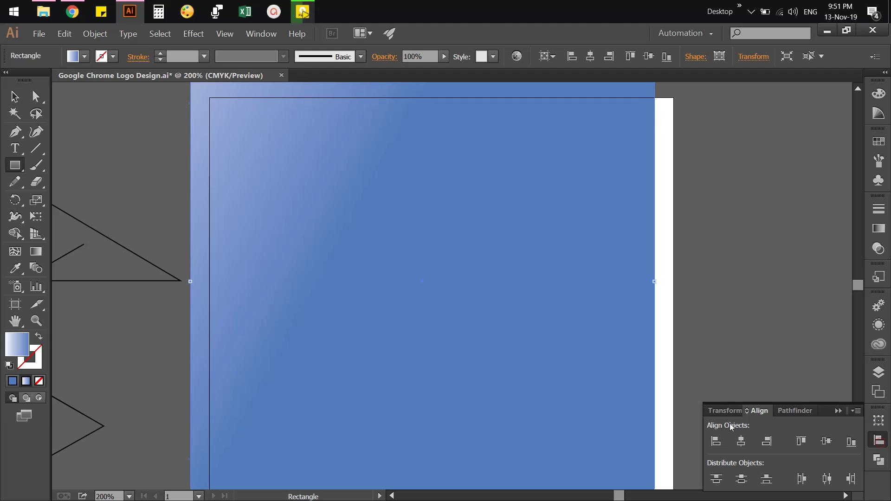
click(548, 57)
click(565, 104)
click(742, 441)
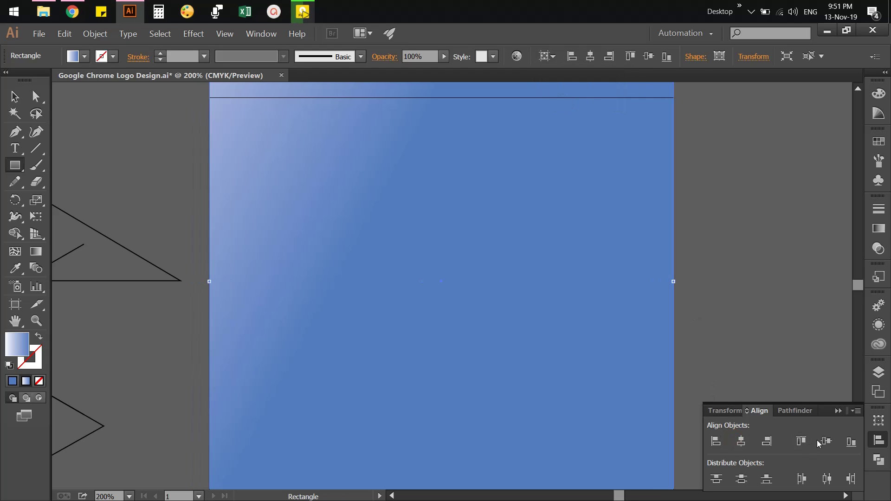
click(823, 442)
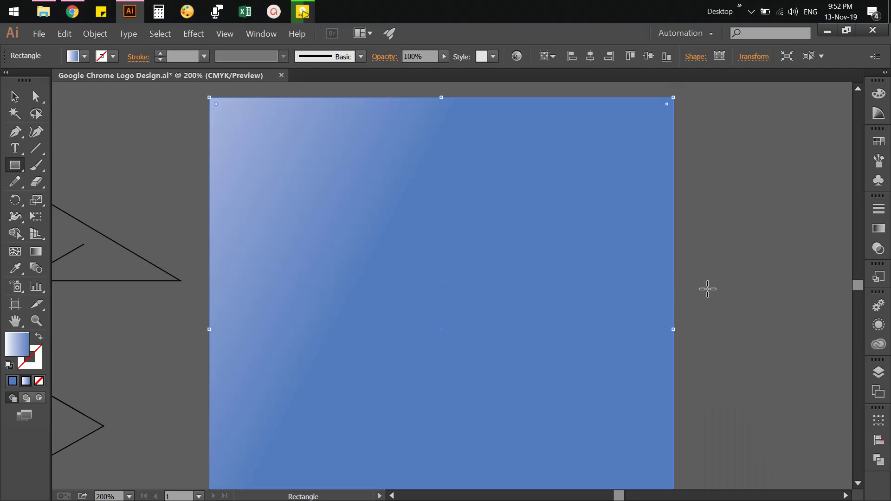
Send the rectangle behind the Chrome logo.
click(14, 96)
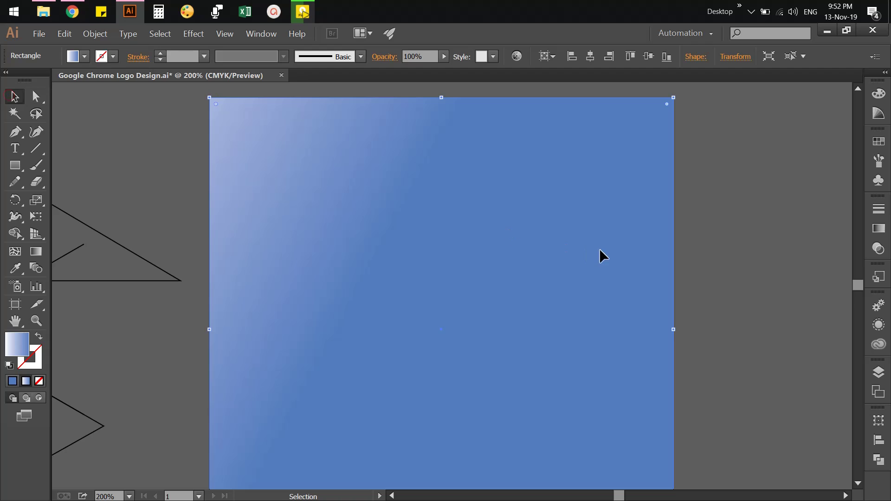
right_click(585, 228)
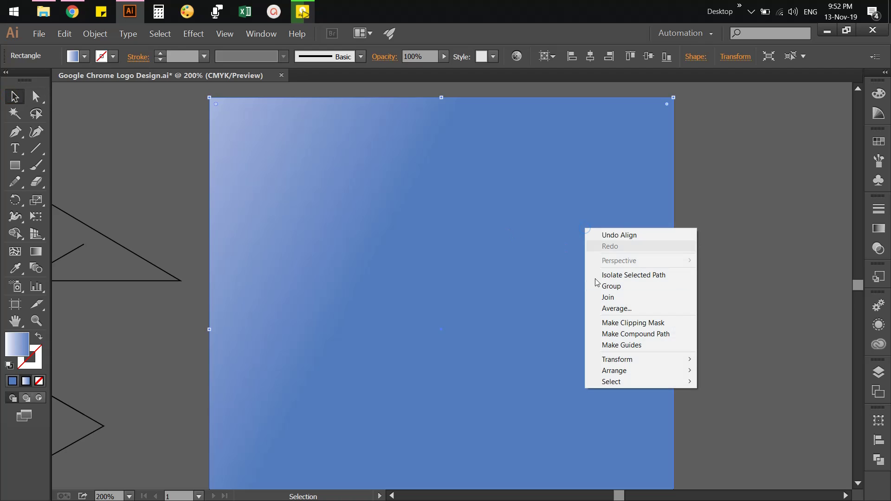
mouse_move(617, 360)
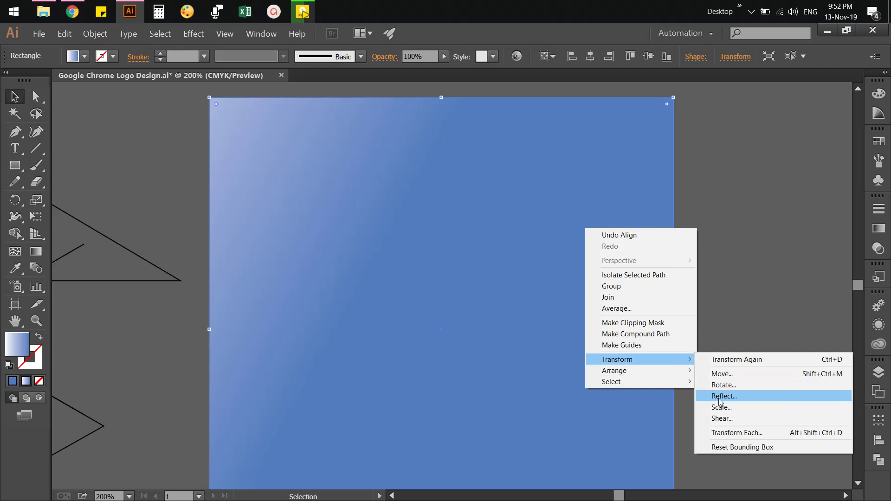
click(671, 375)
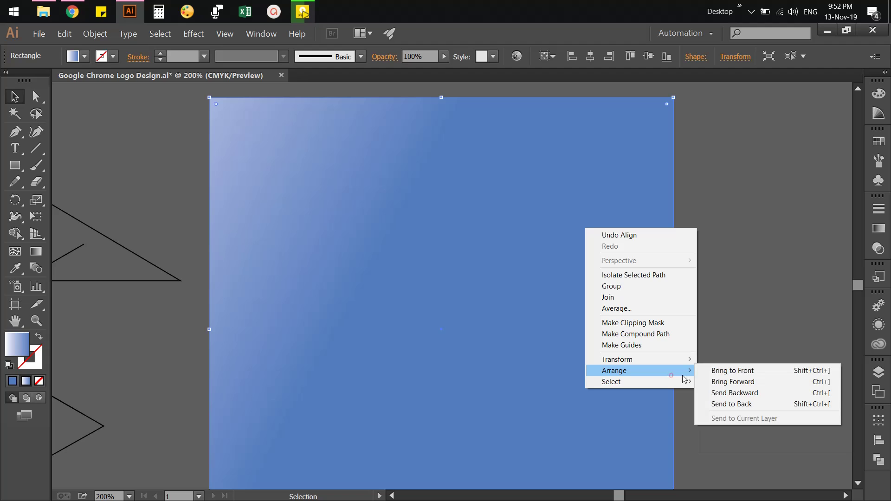
click(720, 403)
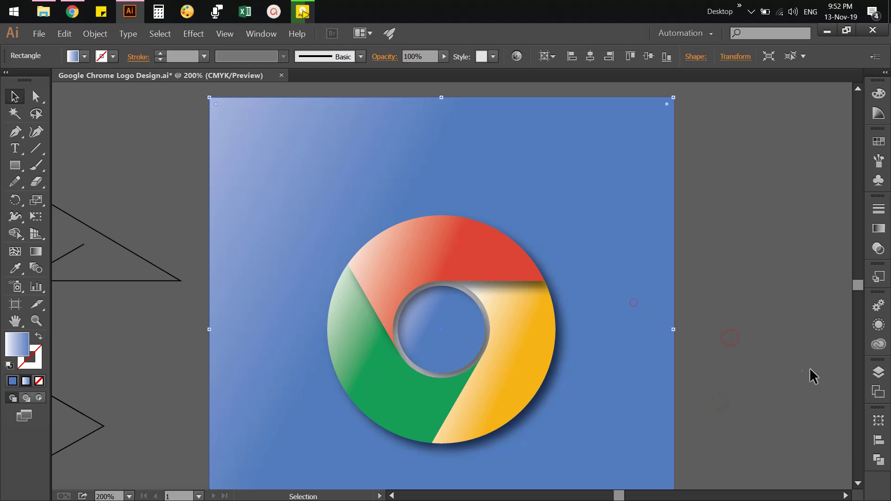
Fill the background square with the dark grey swatch from Libraries.
click(878, 344)
scroll(752, 404, down, 2)
scroll(747, 409, down, 3)
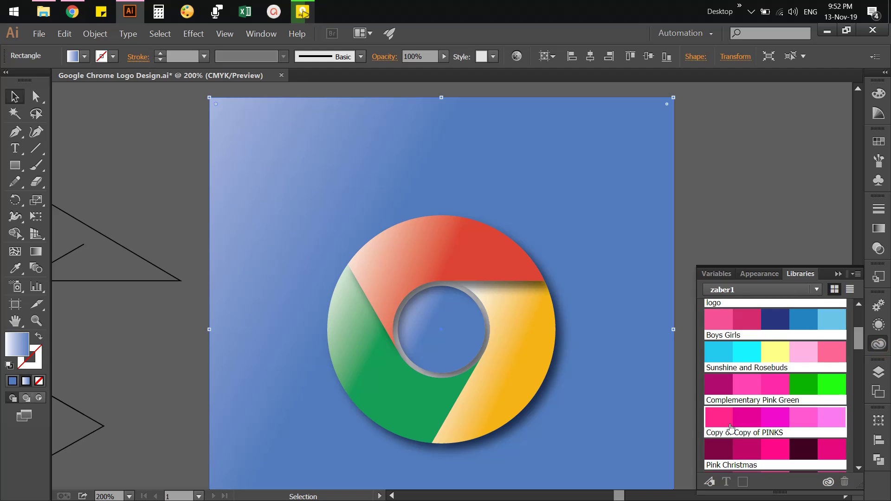
scroll(741, 418, down, 3)
scroll(734, 425, down, 2)
scroll(729, 420, down, 3)
scroll(727, 404, down, 3)
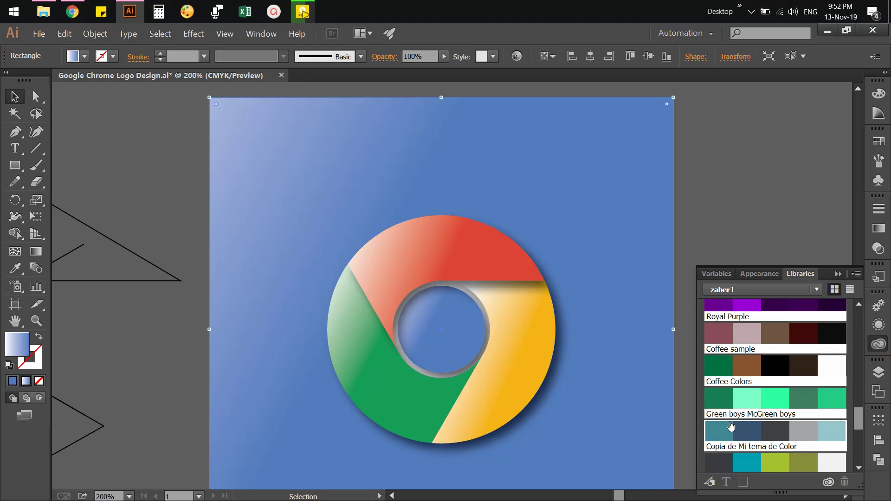
scroll(724, 386, down, 3)
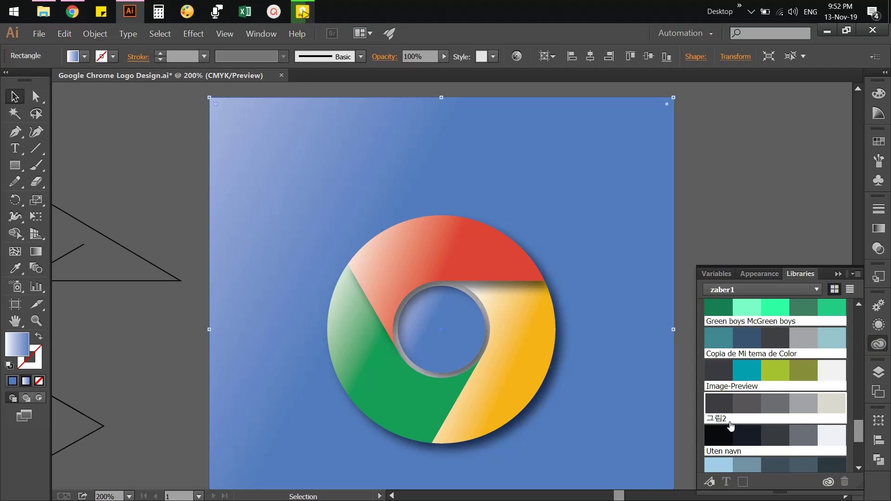
click(717, 368)
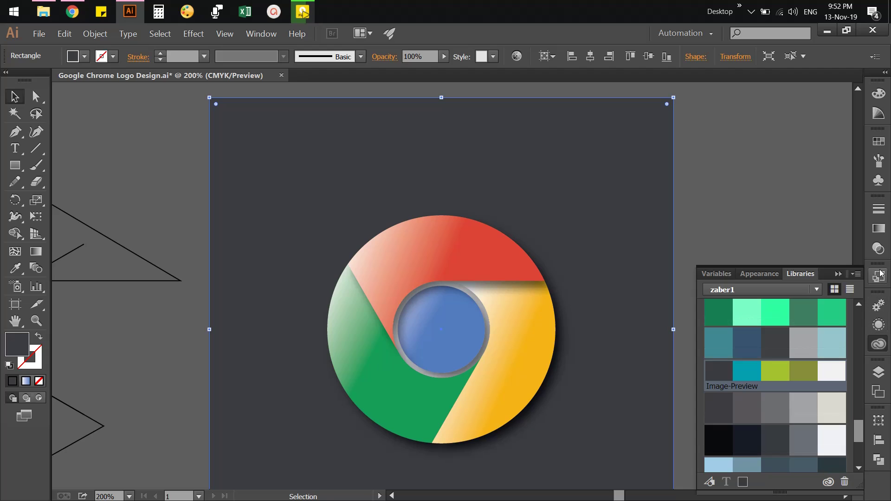
Make the fill a white-to-dark-grey gradient, dropping blue and shifting the midpoint lightward.
click(879, 229)
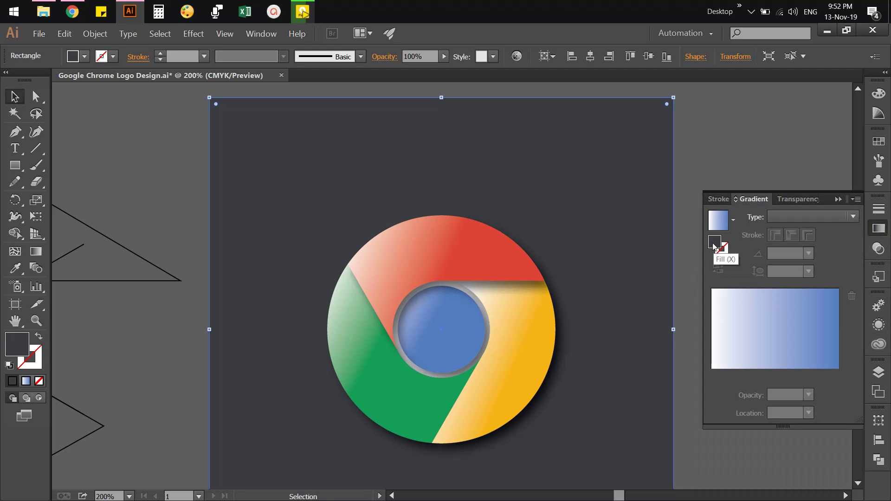
drag(715, 244, 812, 336)
click(811, 335)
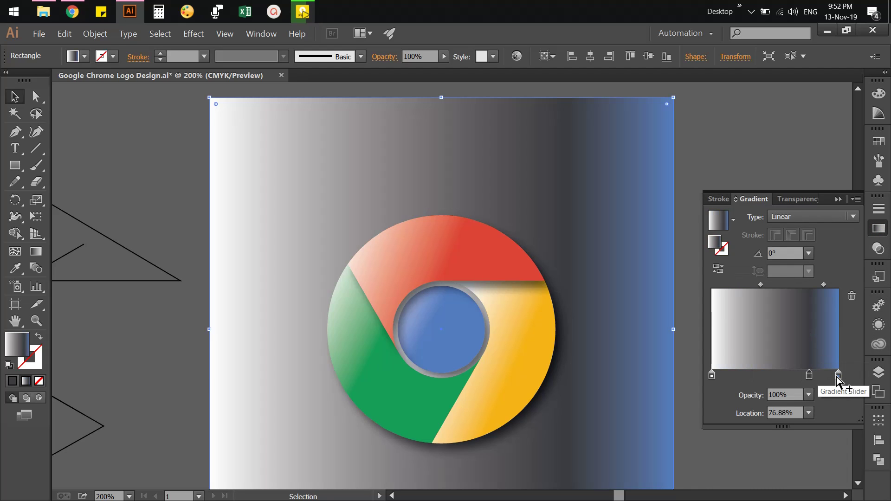
drag(839, 376, 852, 295)
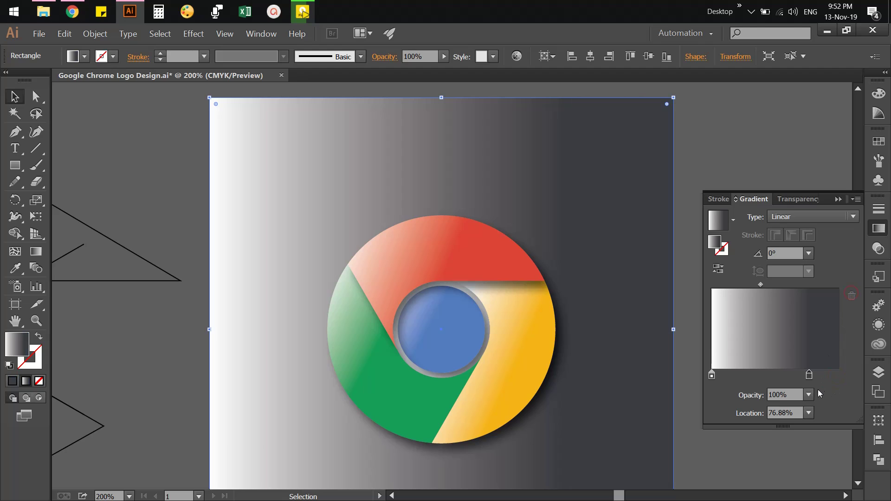
drag(813, 380, 838, 376)
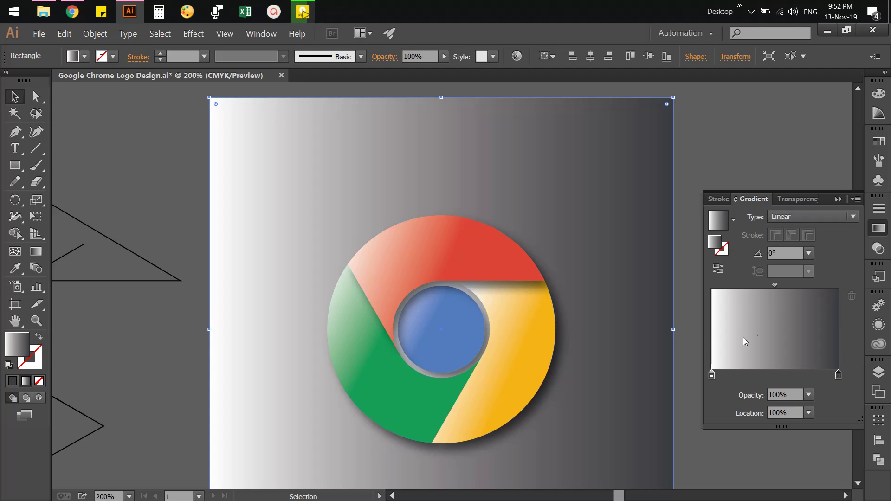
drag(774, 285, 762, 286)
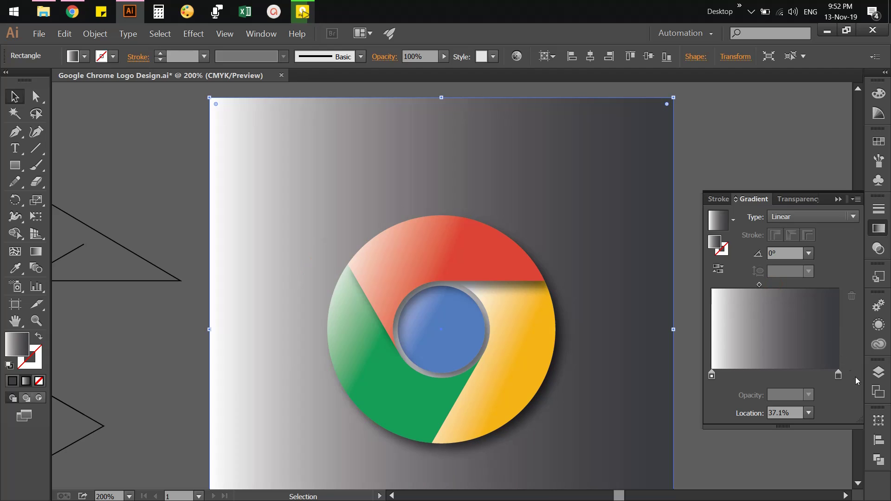
click(879, 228)
click(760, 229)
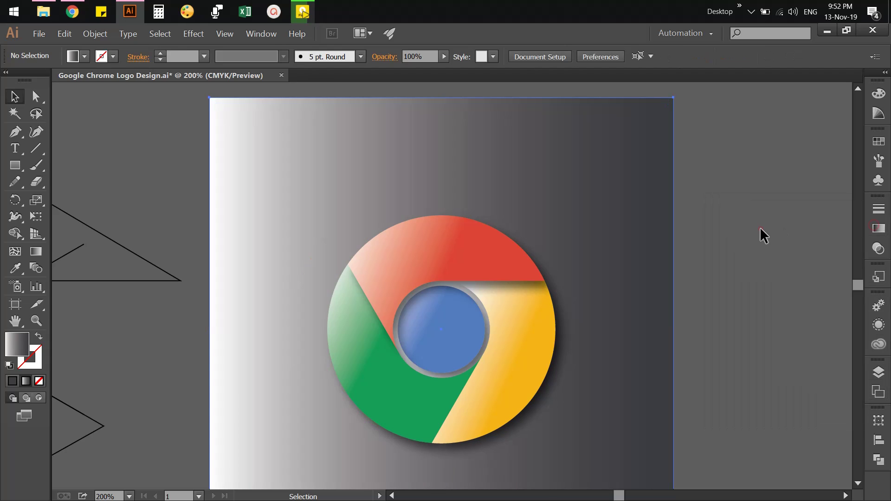
Drag the background square's gradient diagonally from a small bright top-left corner toward bottom-right.
key(ctrl+minus)
key(ctrl+minus)
key(ctrl+minus)
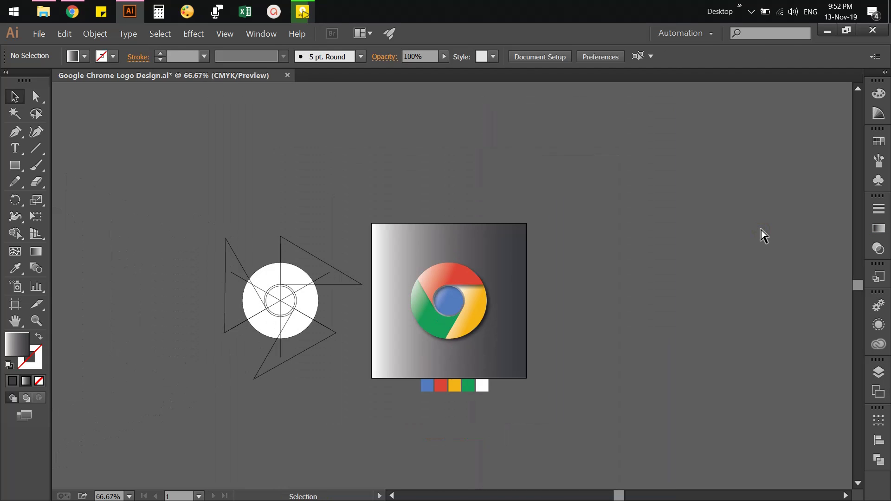
click(500, 247)
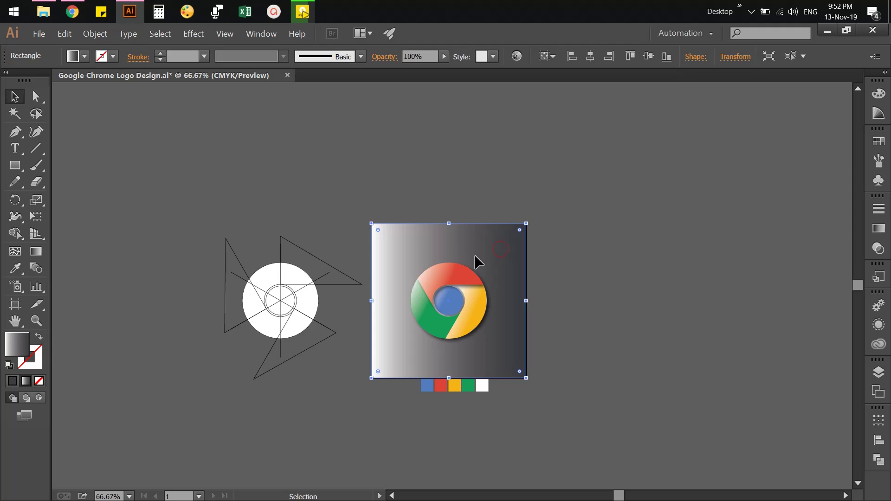
key(g)
mouse_move(374, 225)
mouse_down()
mouse_move(534, 354)
mouse_move(514, 334)
mouse_up()
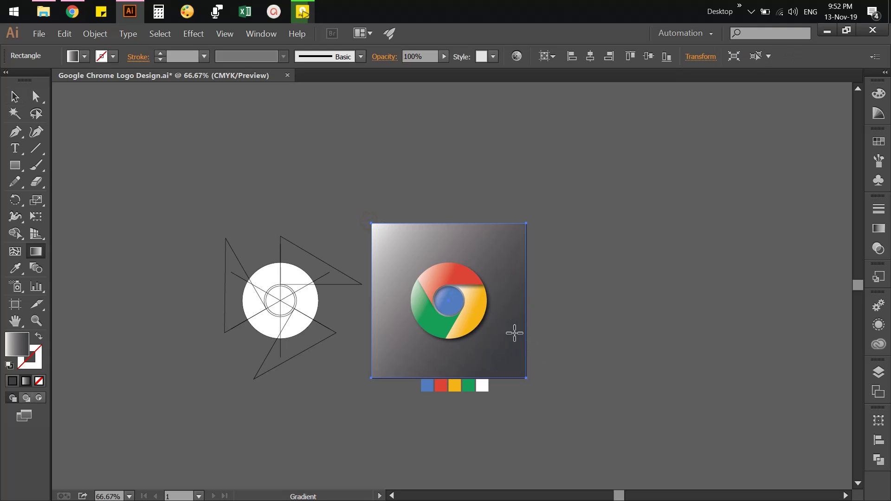
drag(357, 216, 512, 370)
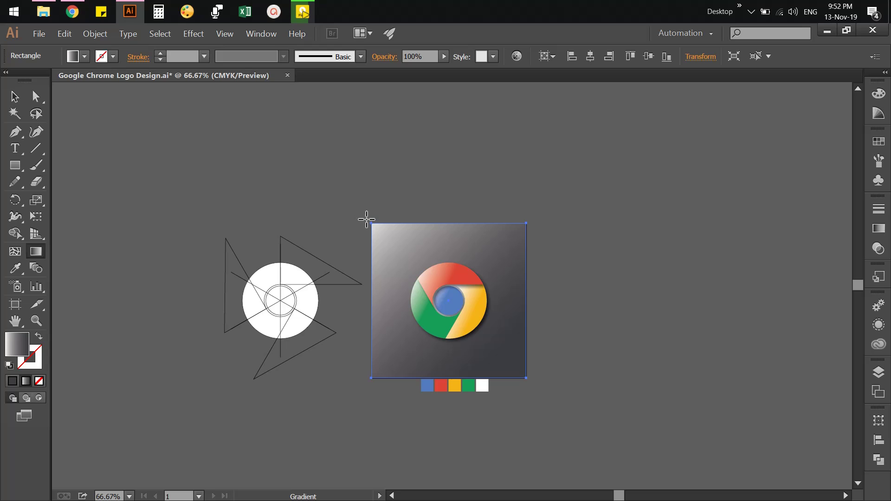
drag(366, 220, 448, 314)
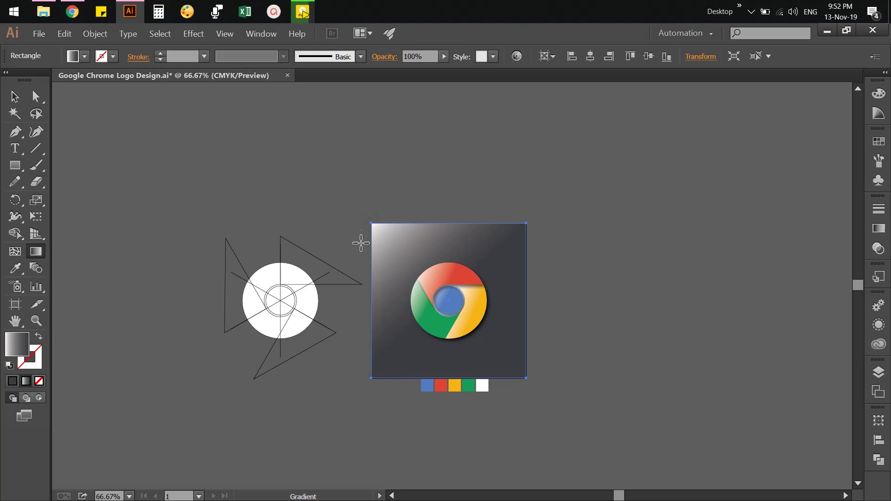
drag(363, 228, 482, 356)
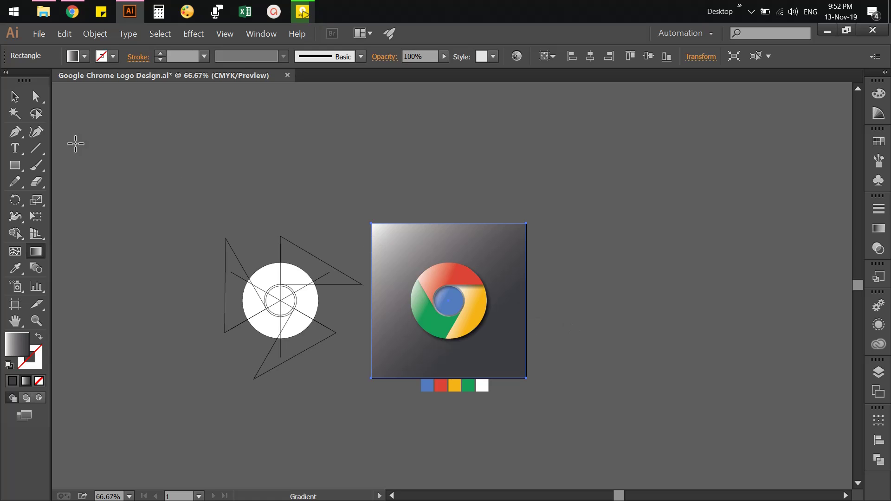
click(14, 96)
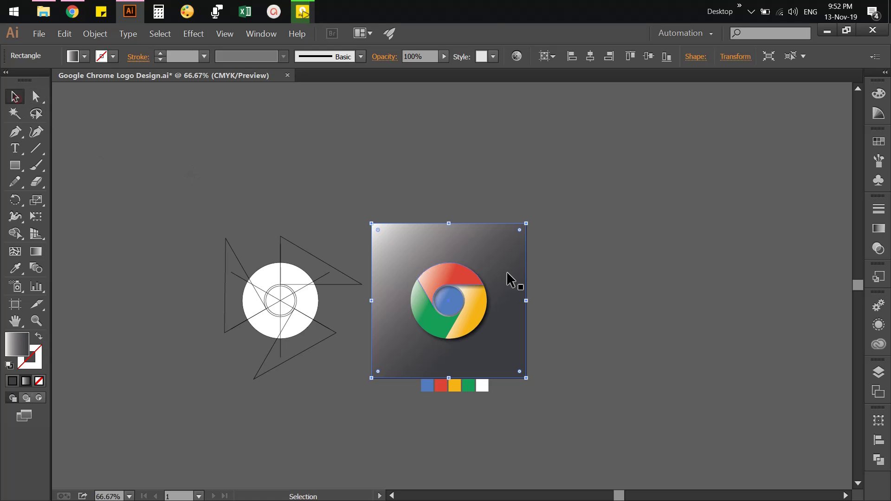
Lock the background square in place.
click(580, 267)
click(469, 313)
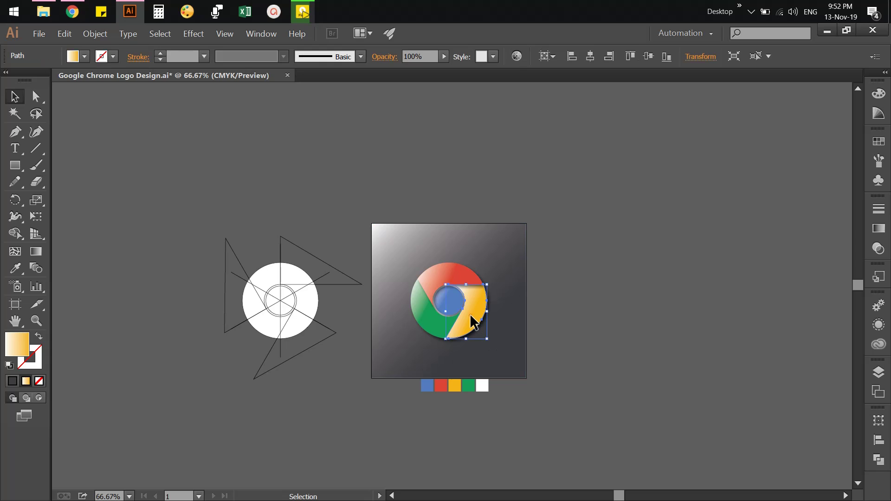
click(575, 319)
click(483, 260)
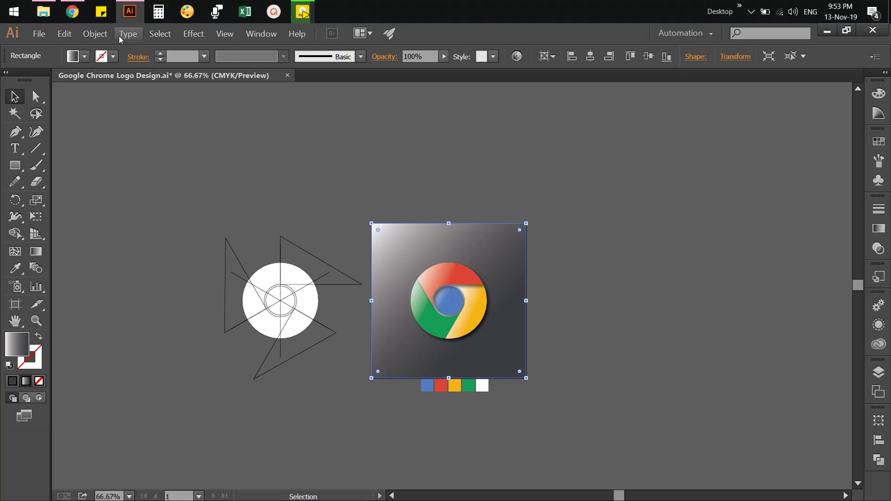
click(95, 33)
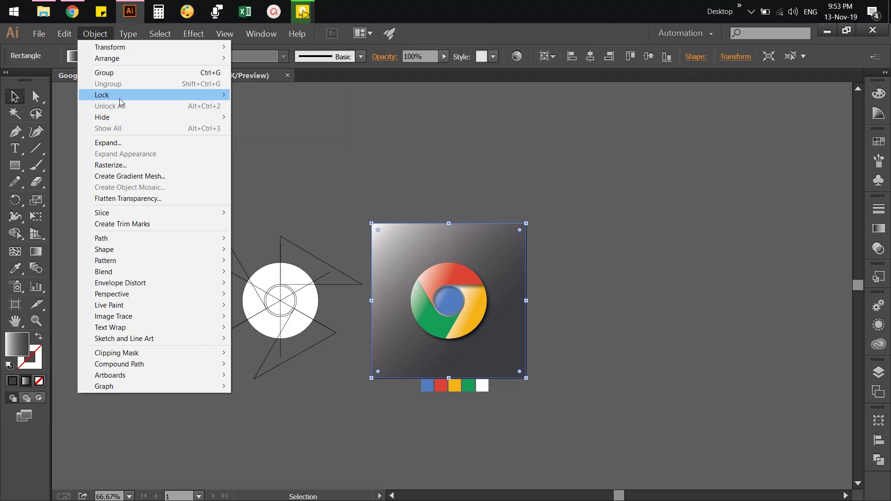
click(260, 95)
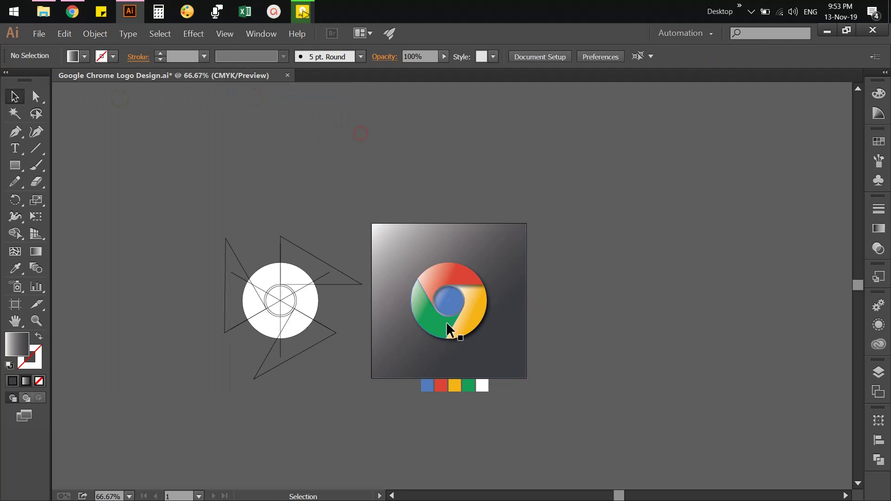
Select all the Chrome logo pieces and hide their individual drop shadows.
click(459, 289)
click(561, 286)
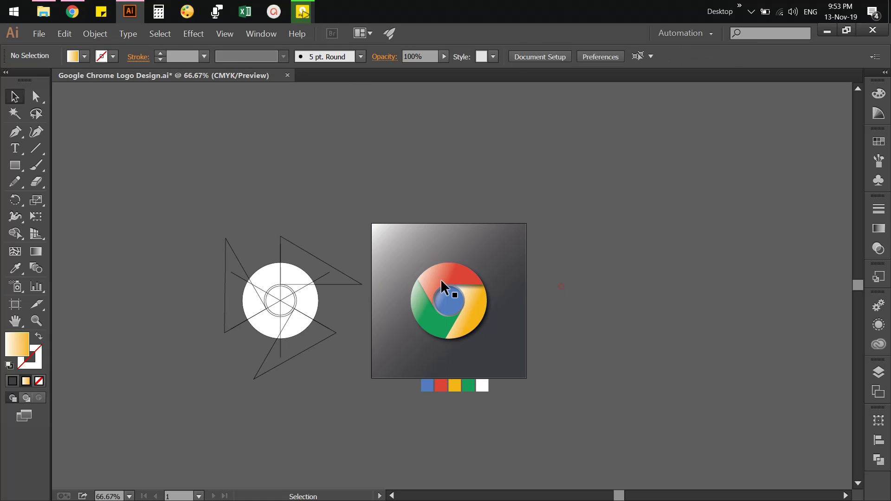
drag(402, 250, 495, 349)
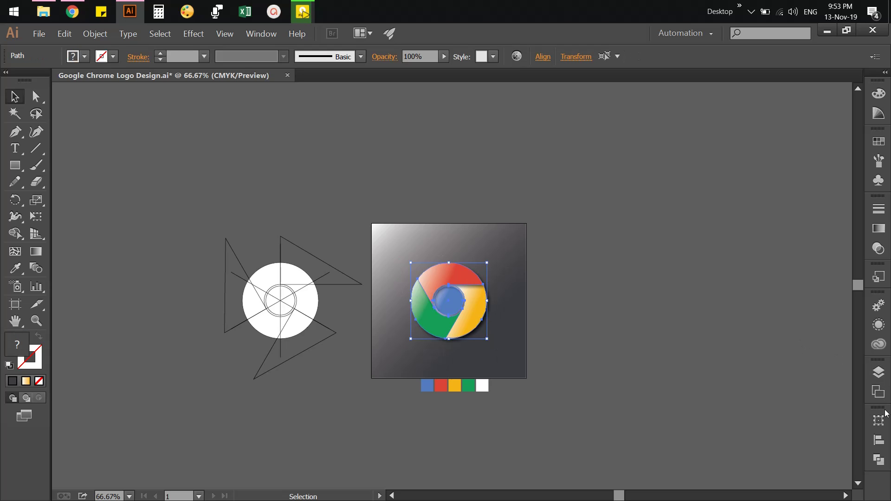
click(879, 324)
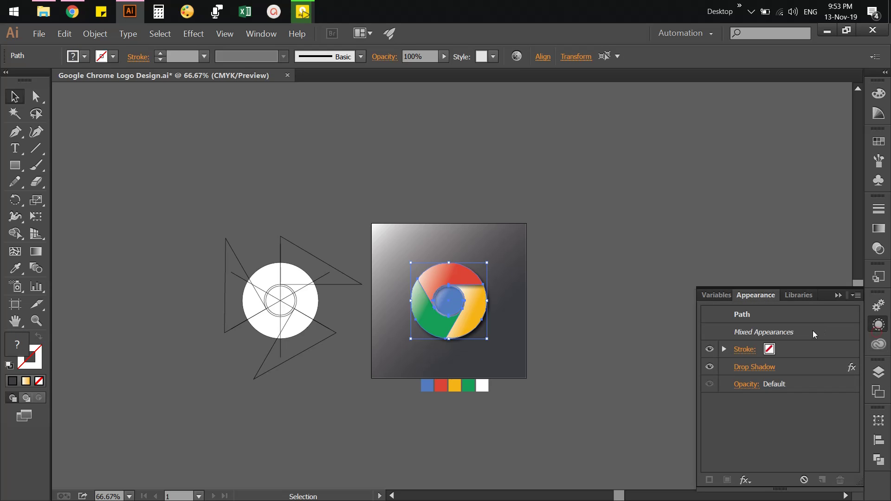
click(710, 367)
click(885, 326)
click(694, 296)
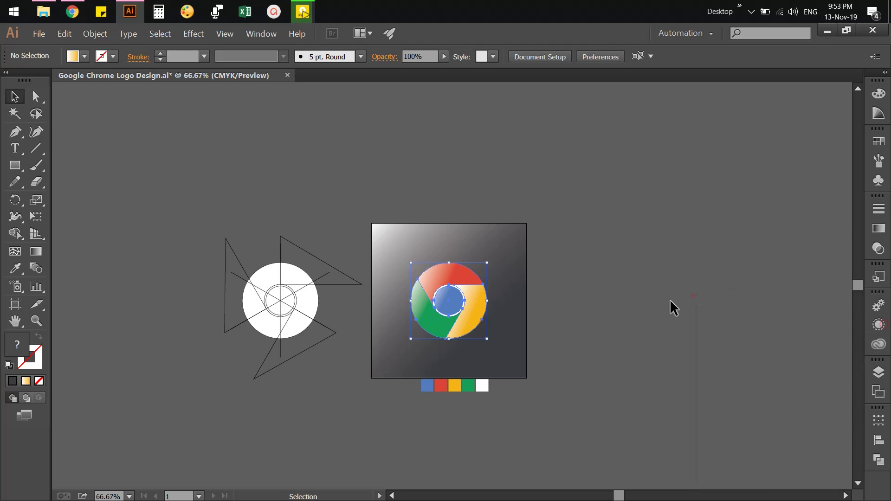
Group the logo pieces and apply one drop shadow to the whole group.
click(481, 326)
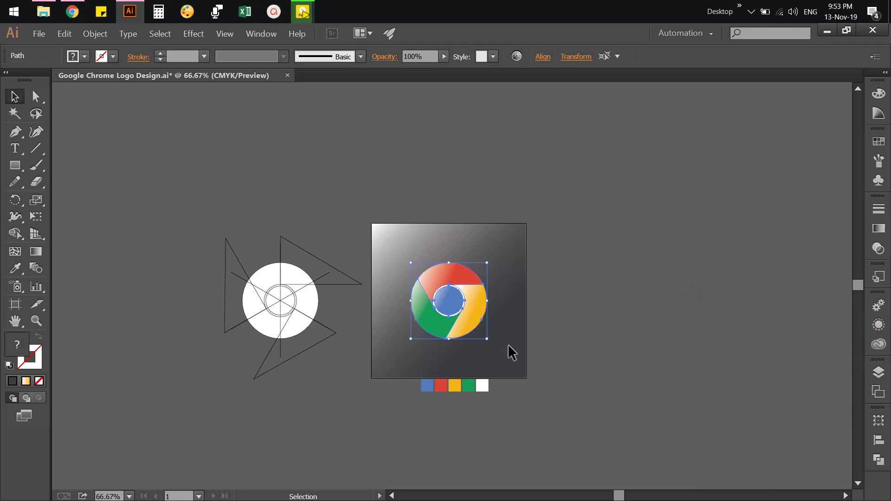
right_click(483, 309)
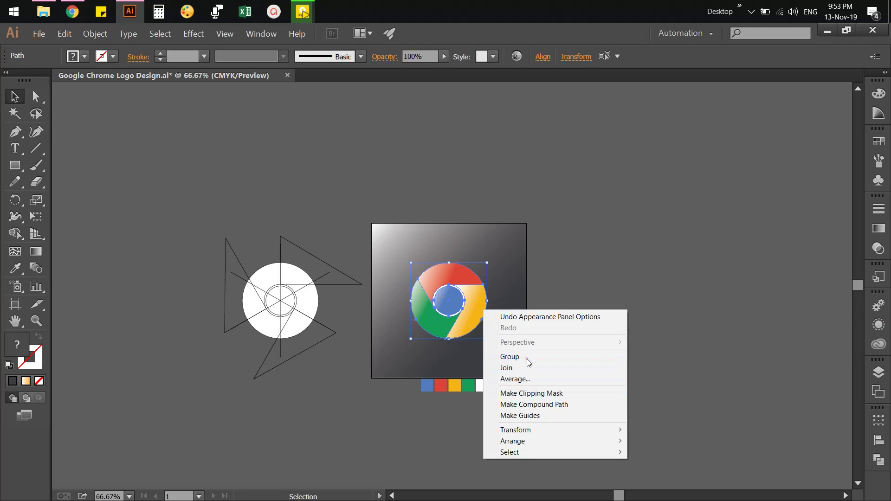
click(527, 358)
click(187, 35)
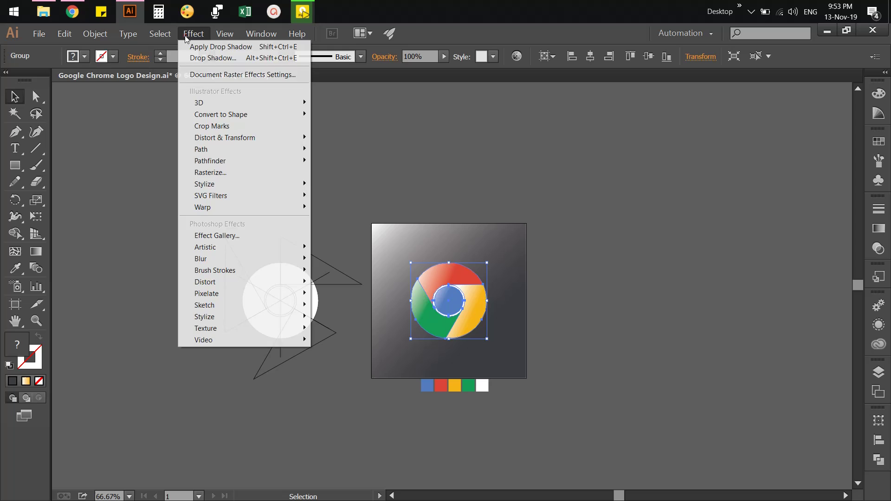
click(243, 182)
click(336, 184)
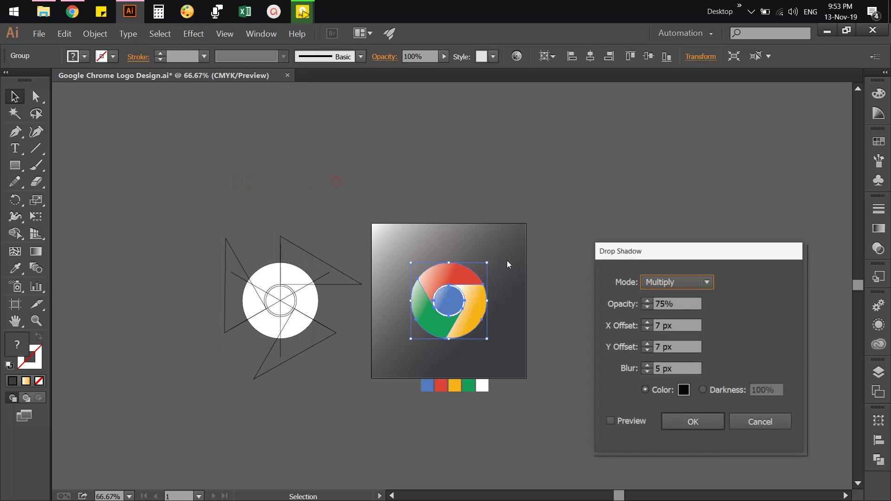
click(690, 414)
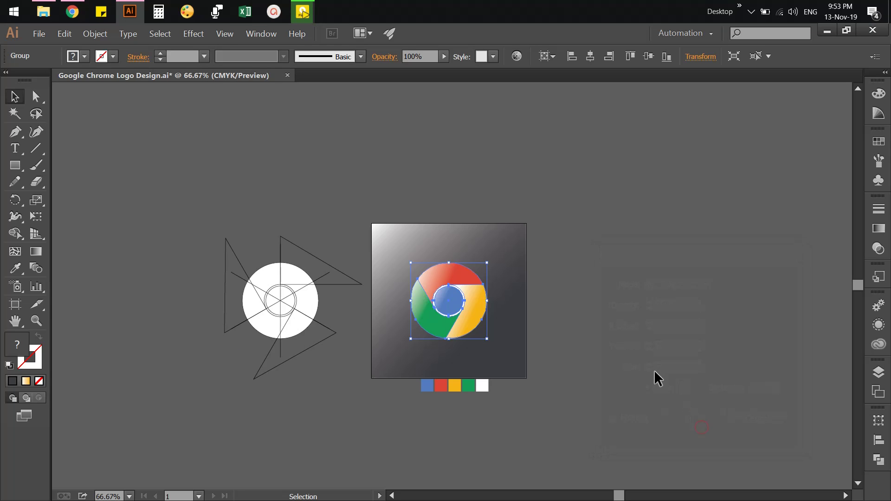
click(627, 344)
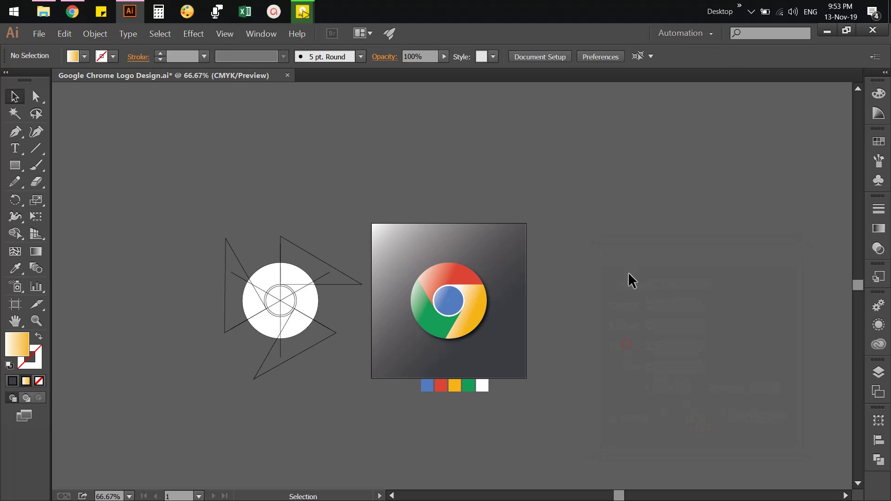
Resize the logo group's width to 500 divided down, about 309 px, in Transform.
click(480, 297)
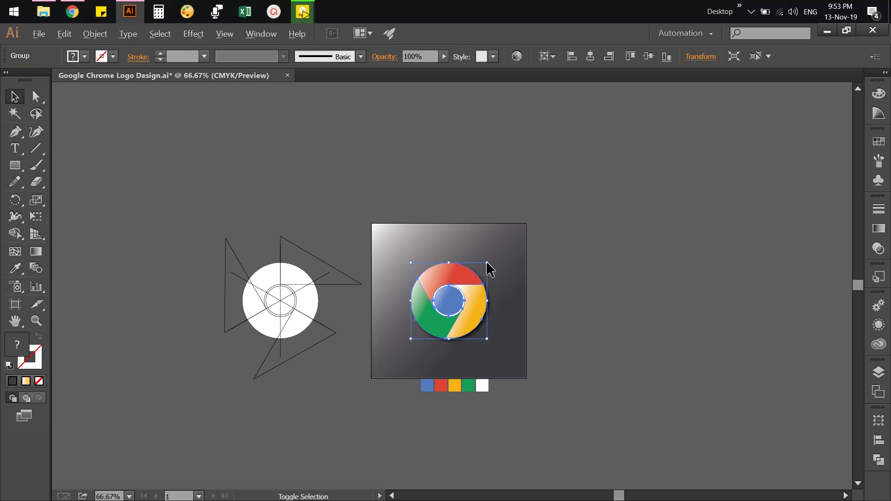
click(879, 420)
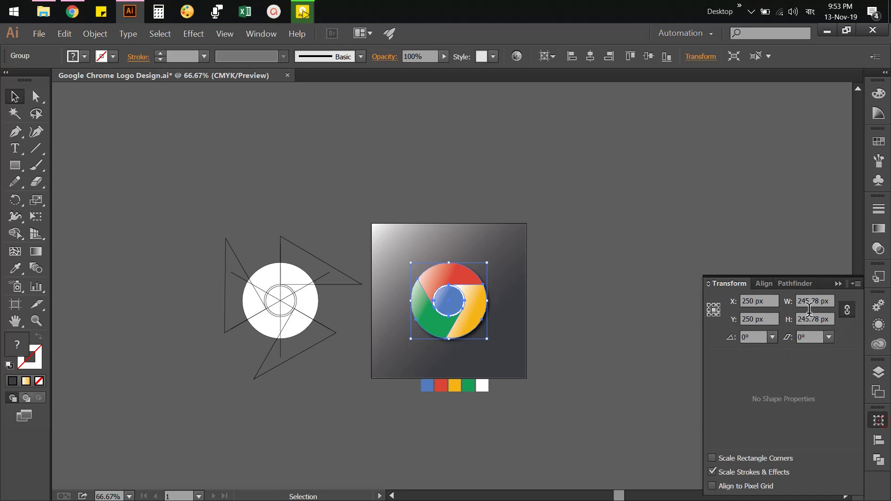
triple_click(817, 301)
text(500)
text(পা)
key(BackSpace)
key(BackSpace)
click(810, 11)
click(795, 38)
text(/)
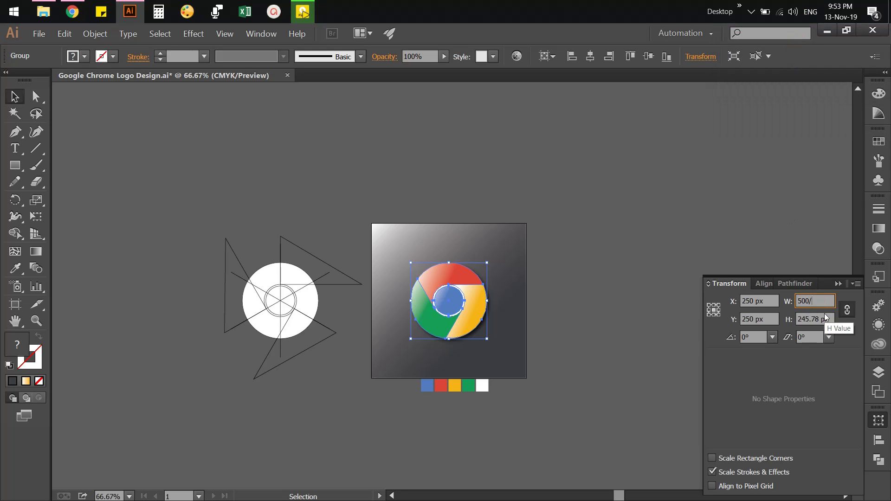
text(1.61)
key(Tab)
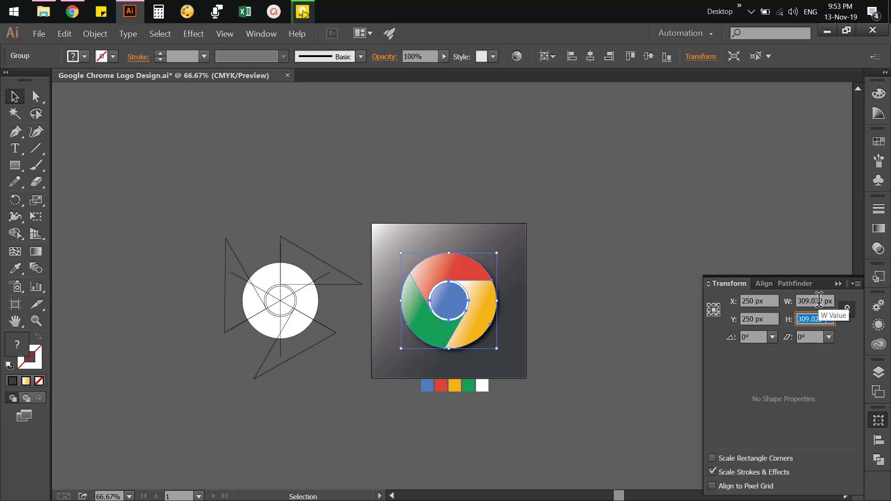
Divide the logo width by 1.618 again, shrinking it to 190.991 px.
click(820, 301)
text(/)
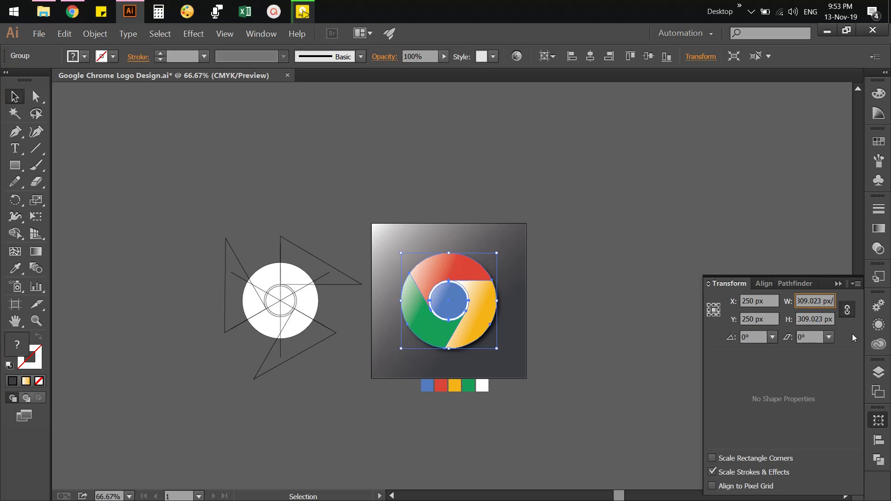
text(1.618)
key(Tab)
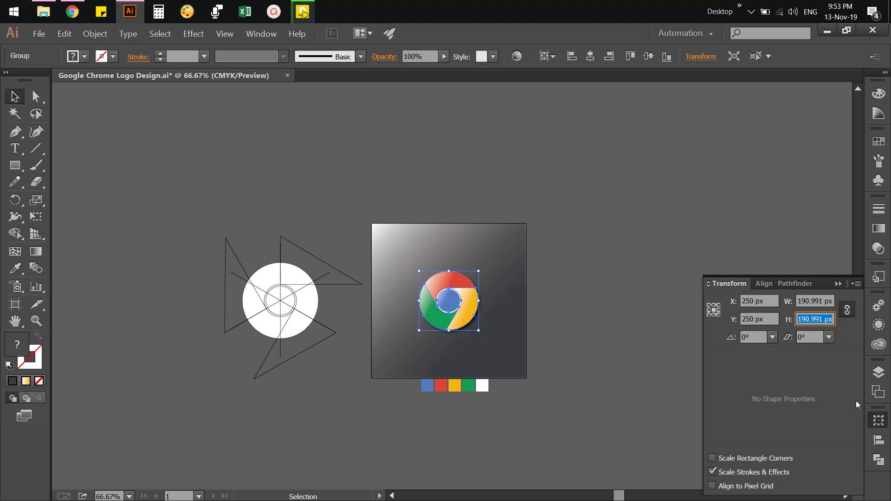
click(643, 374)
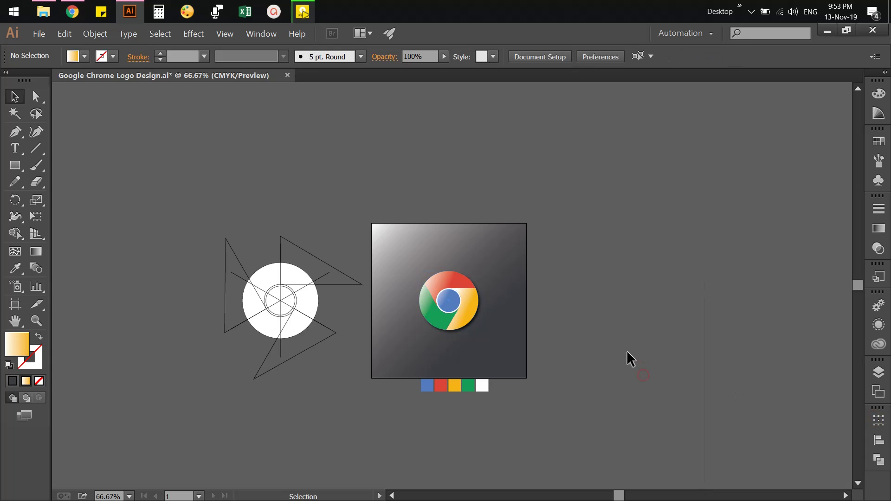
Move the swatch row into the square below the logo and delete the construction sketch.
drag(487, 389, 484, 351)
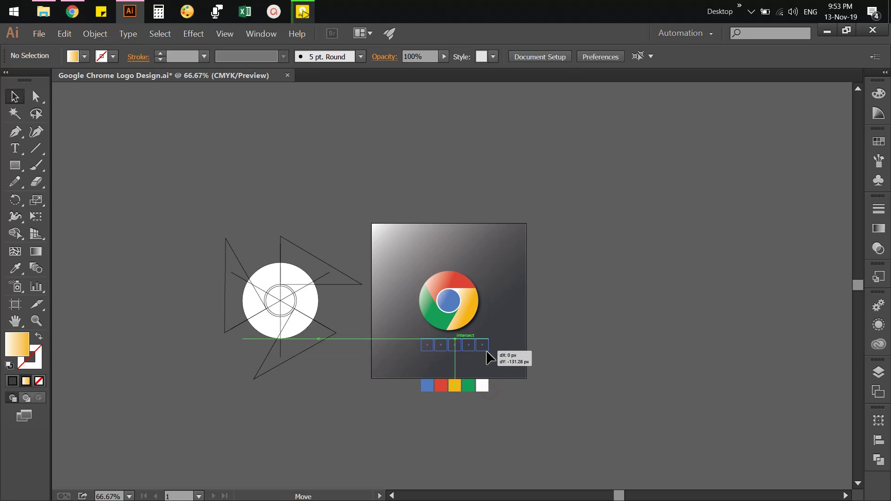
click(696, 350)
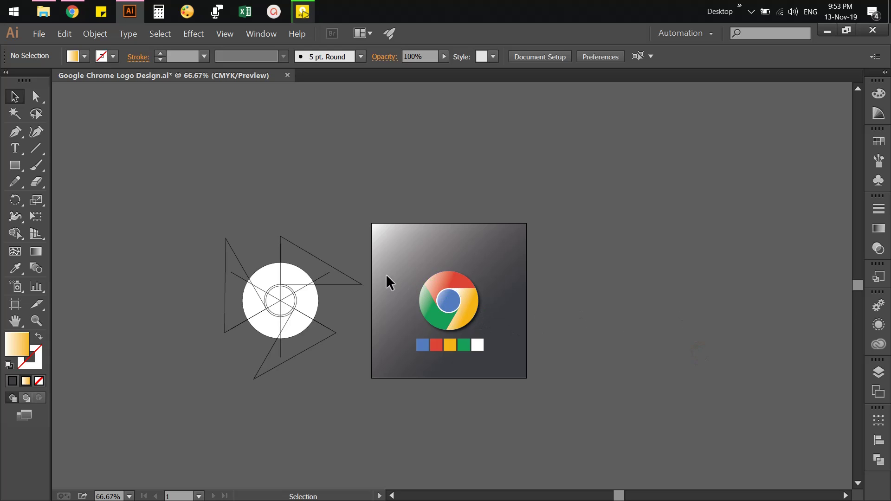
click(280, 297)
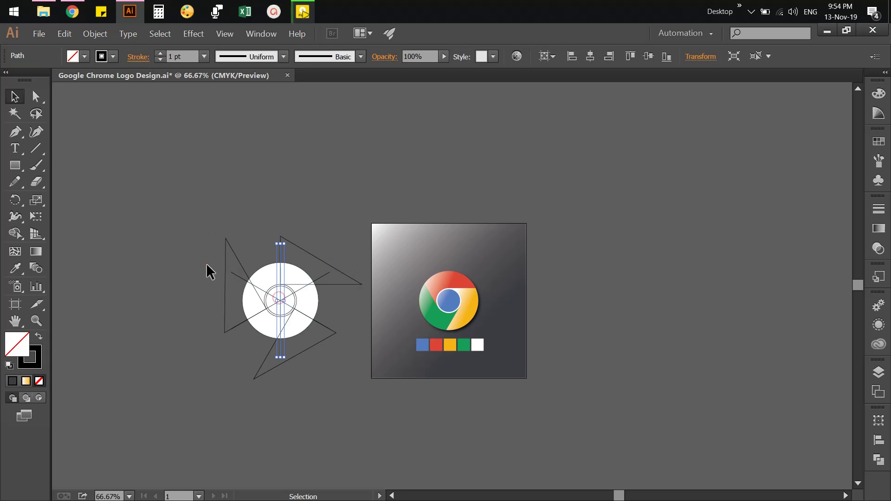
drag(198, 212, 352, 391)
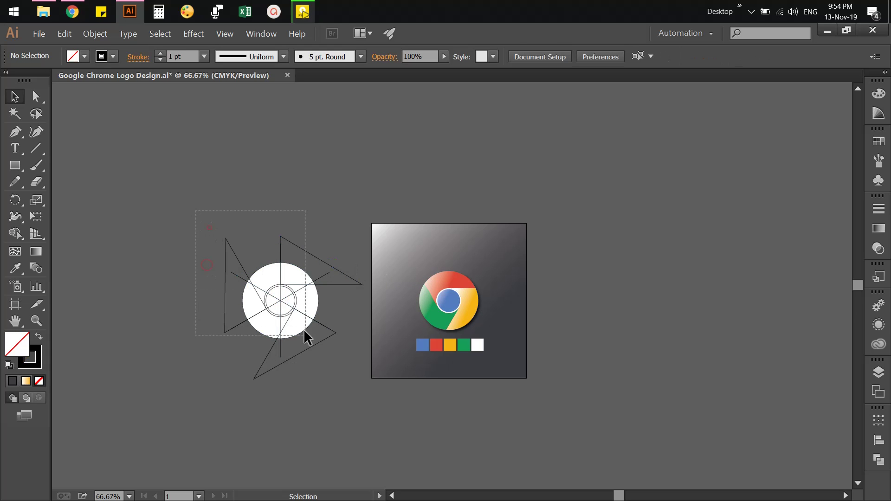
click(64, 33)
click(99, 149)
Shrink the logo width to 190.991/1.618, about 118 px.
key(z)
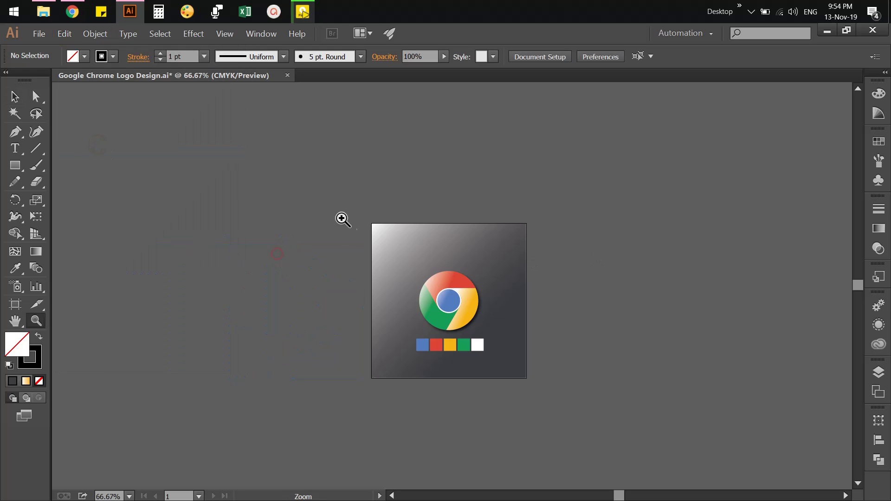
drag(341, 217, 557, 397)
key(v)
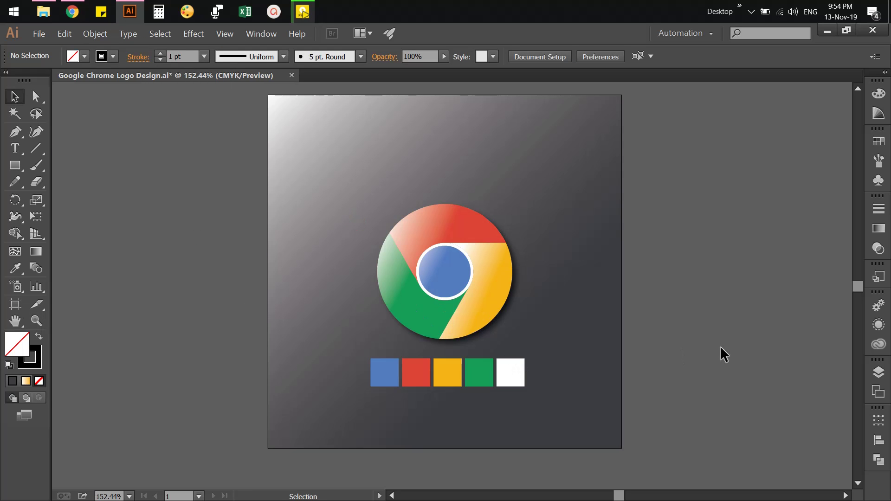
click(414, 222)
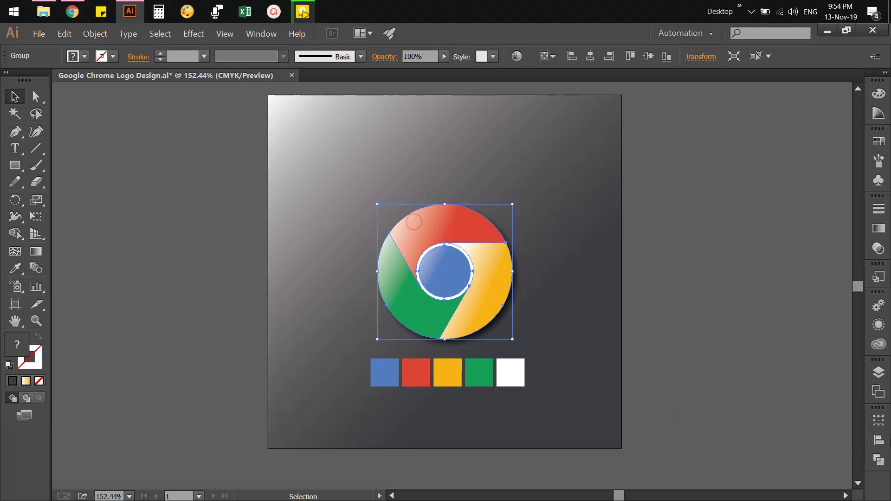
click(874, 421)
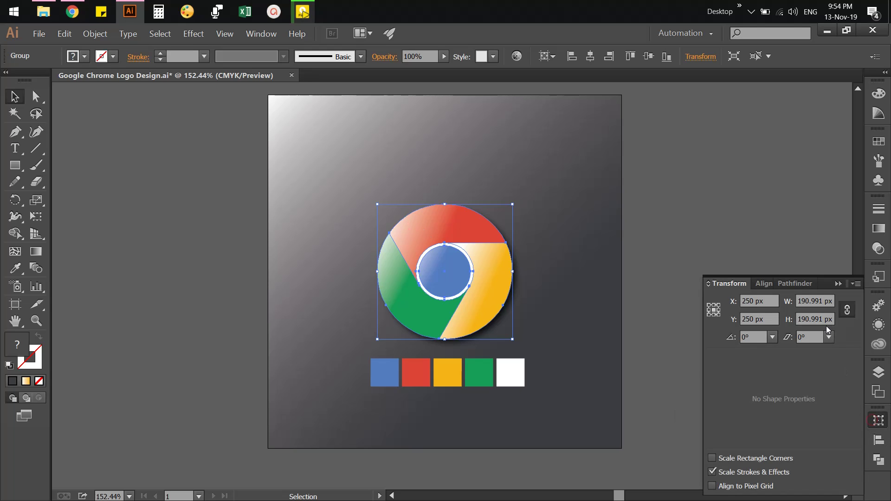
click(821, 301)
text(/1.618)
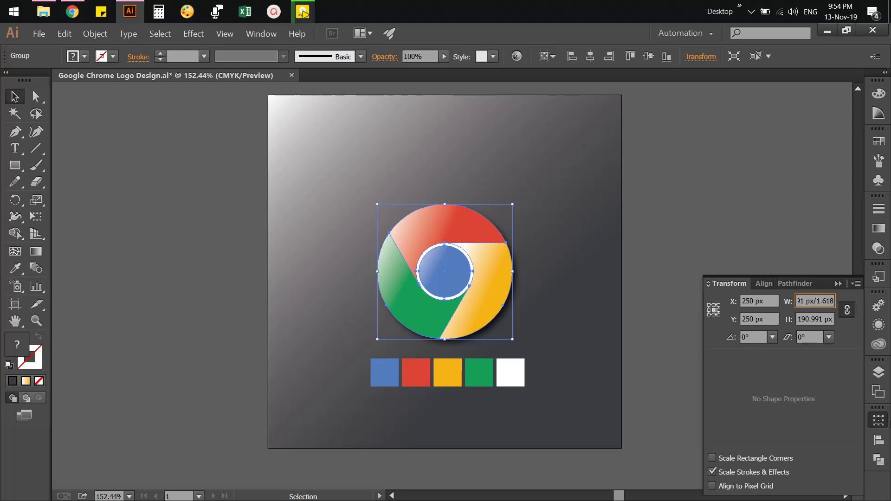
key(Tab)
Scale the swatch row down to about 122 × 22 px and place it under the logo.
click(620, 260)
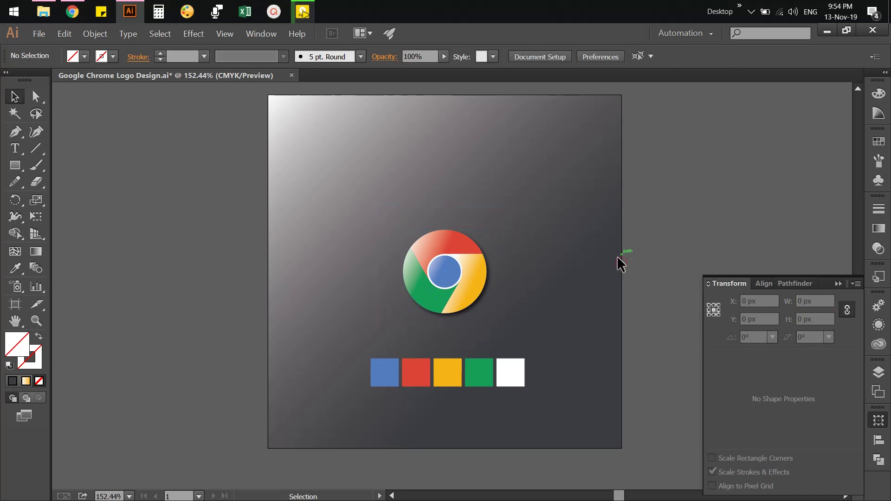
click(505, 379)
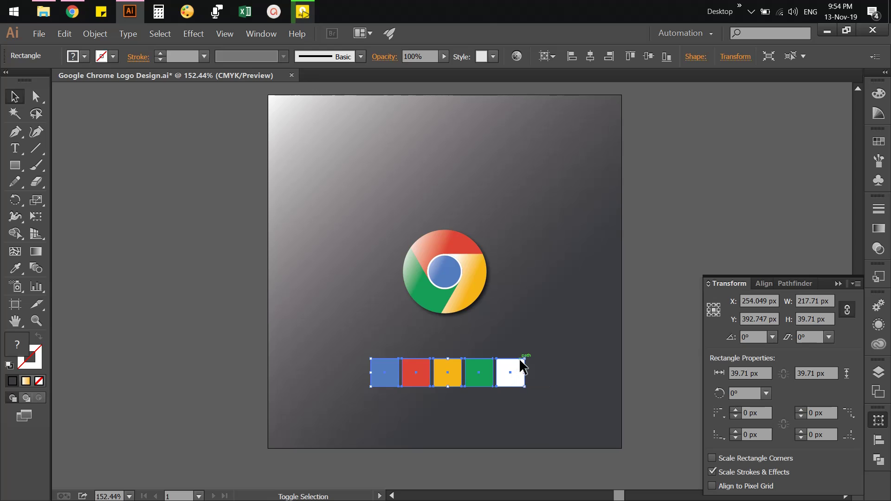
mouse_move(522, 357)
mouse_down()
mouse_move(492, 368)
mouse_move(461, 349)
mouse_up()
click(630, 345)
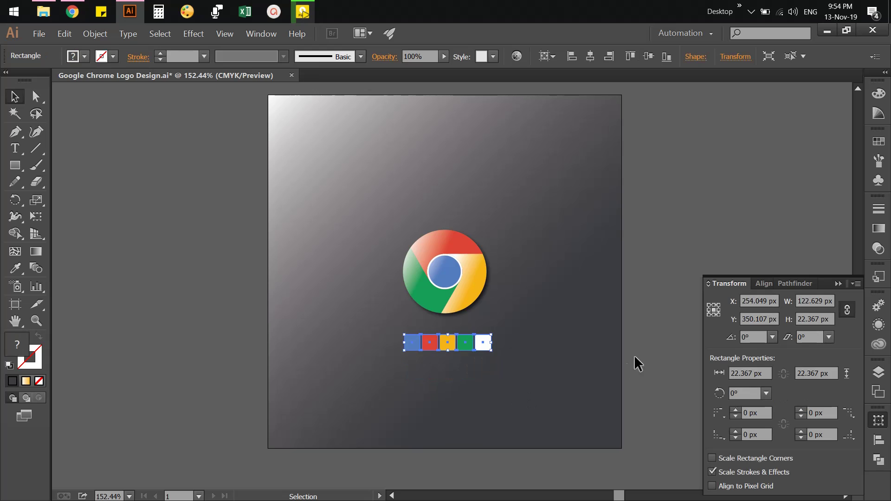
click(632, 356)
Centre the logo and swatch row horizontally on each other with Horizontal Align Center.
click(450, 305)
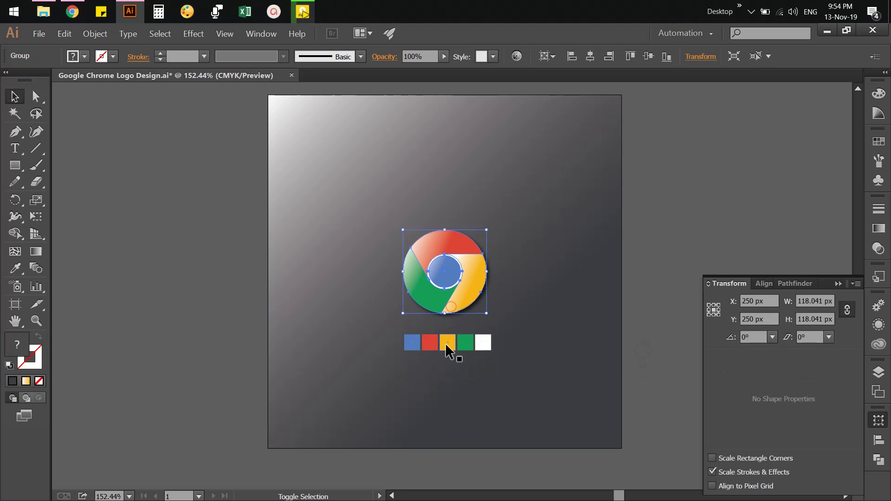
shift+click(445, 343)
click(876, 444)
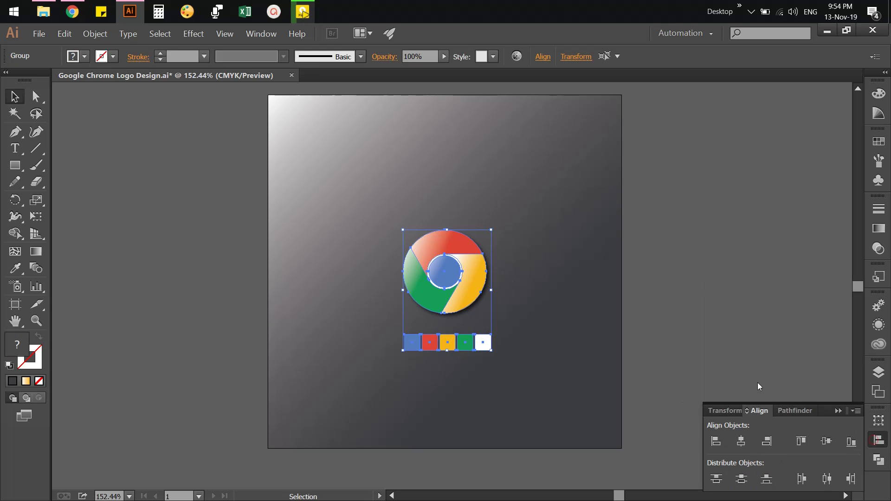
click(731, 285)
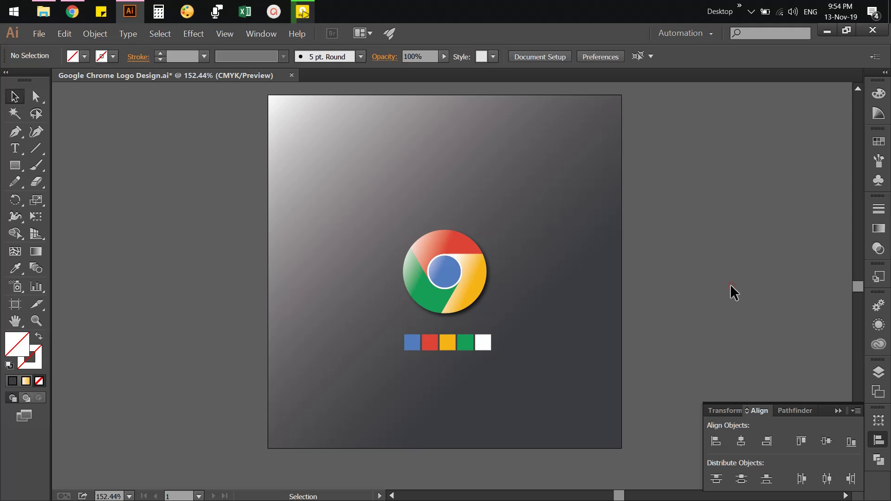
click(417, 278)
click(547, 56)
click(544, 73)
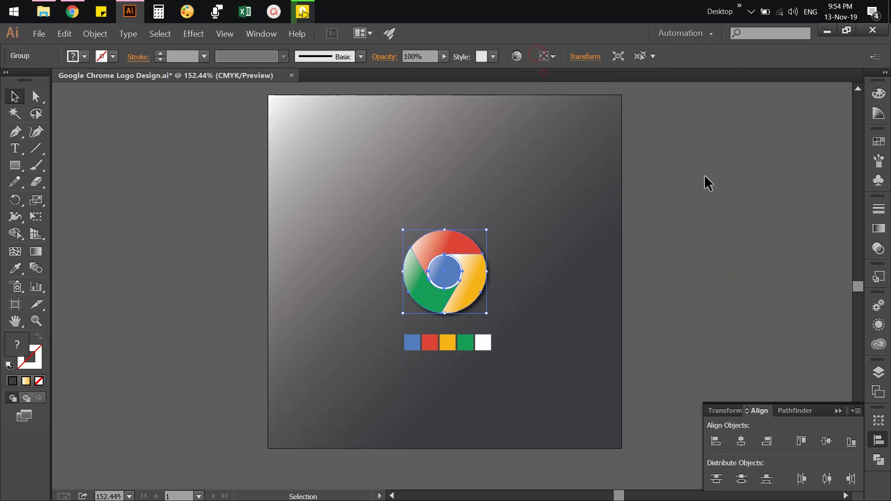
click(705, 176)
click(450, 262)
click(741, 442)
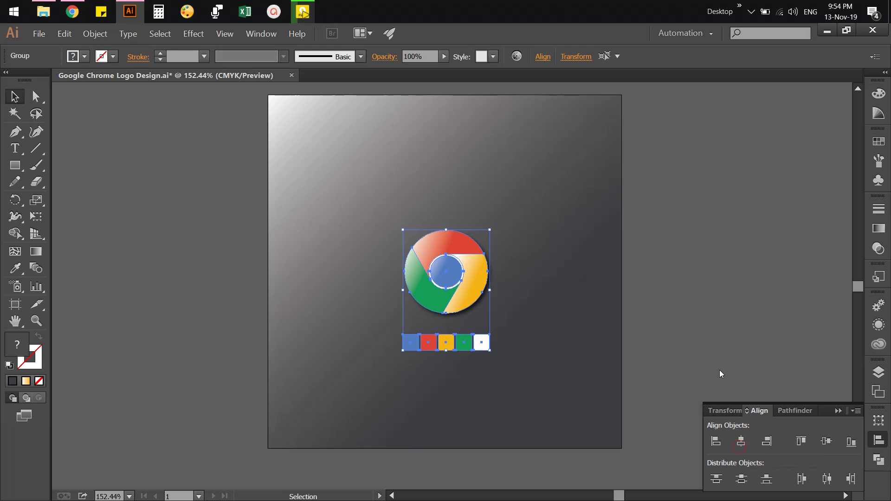
click(686, 342)
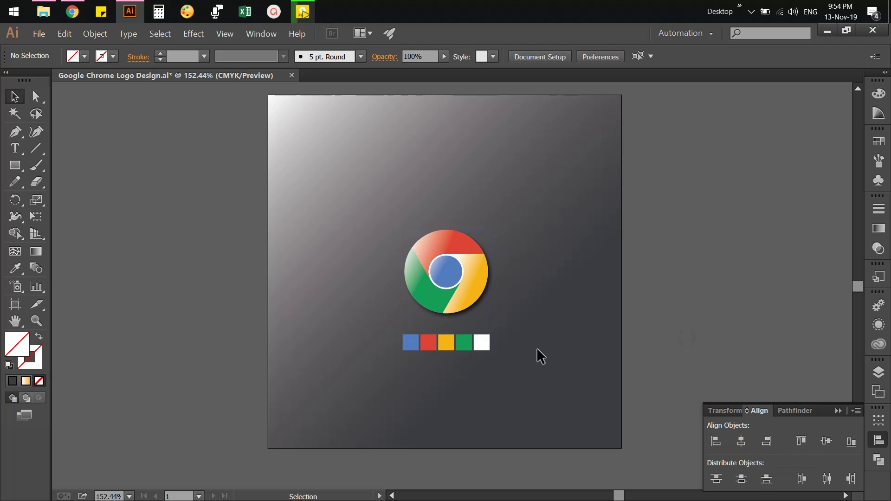
drag(495, 355, 399, 330)
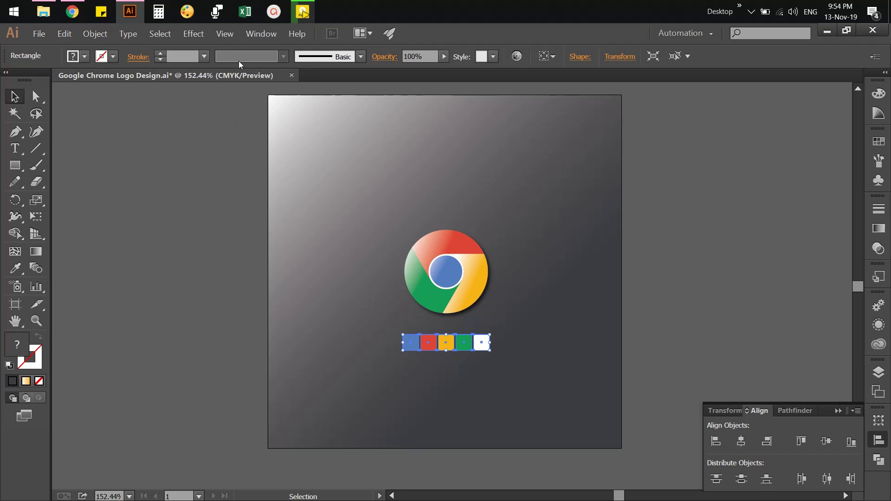
Apply a drop shadow to the five colour swatches.
click(193, 33)
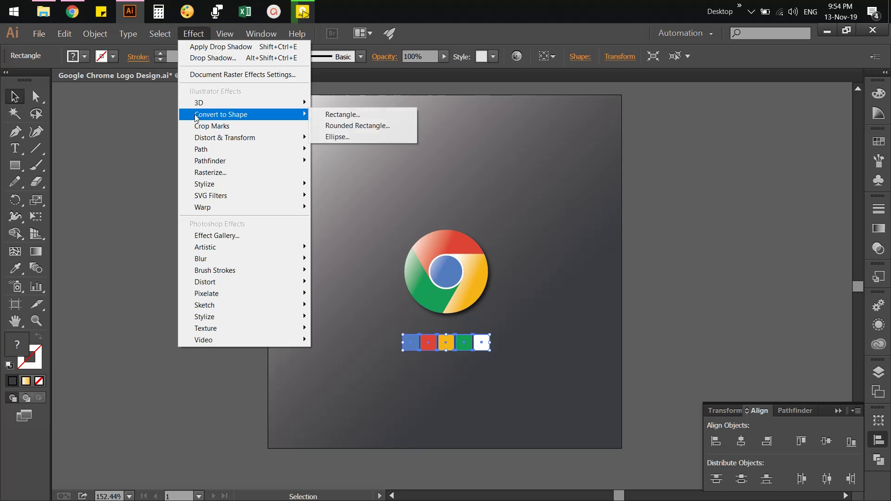
mouse_move(205, 184)
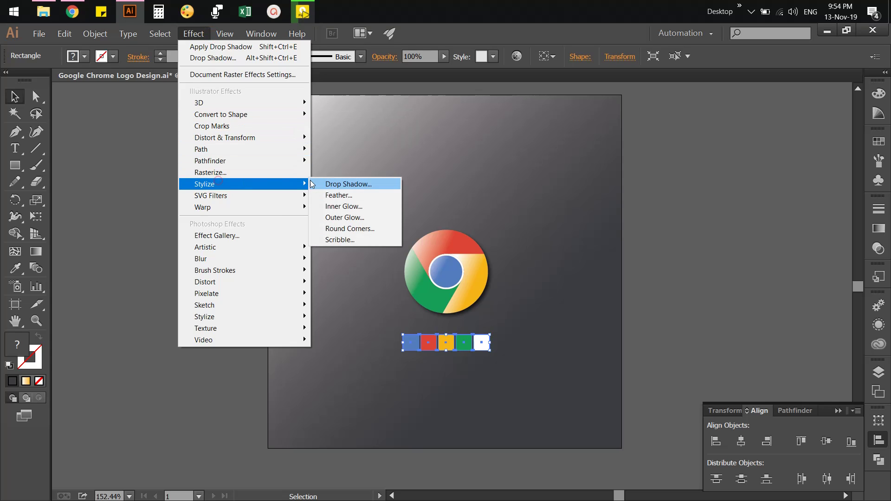
click(373, 185)
click(677, 424)
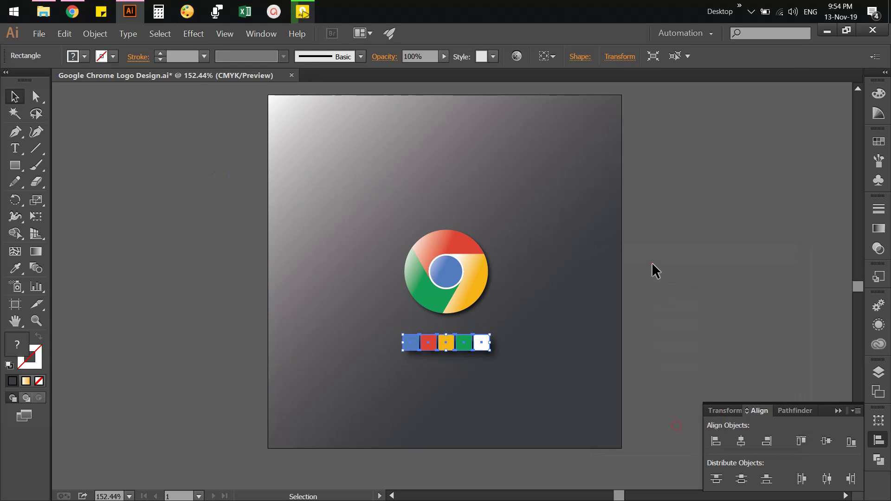
click(652, 264)
Place a copy of the Chrome logo to the right of the original.
click(471, 279)
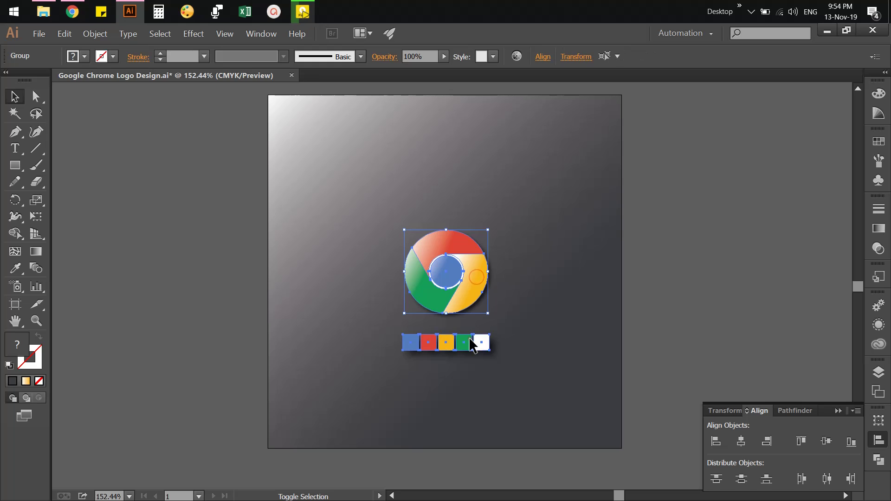
click(659, 286)
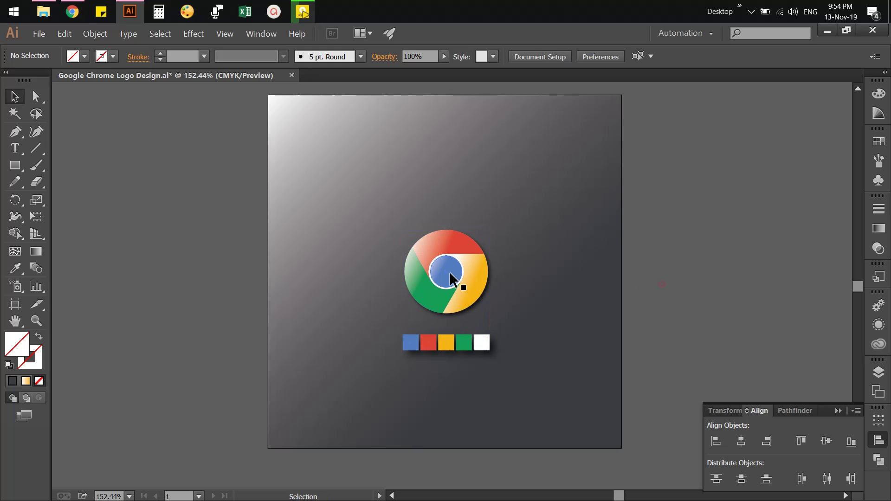
drag(447, 273, 572, 278)
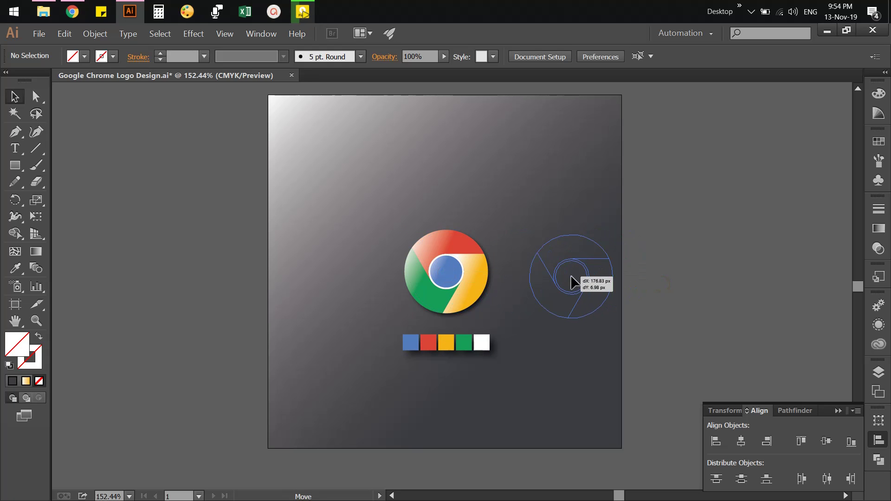
drag(571, 276, 572, 277)
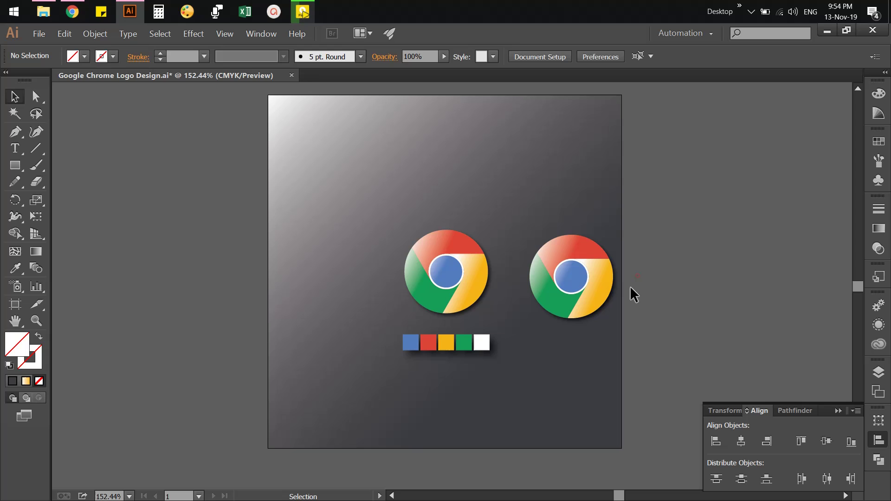
Group the original Chrome logo with its colour squares.
click(440, 288)
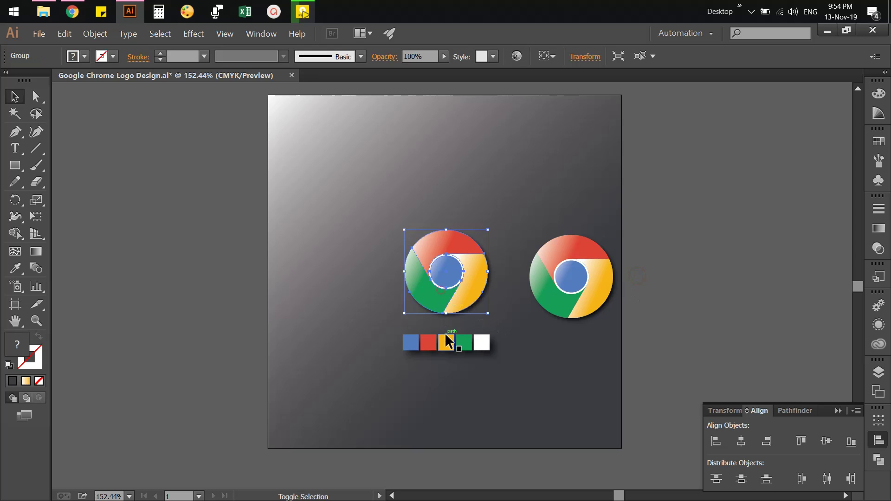
right_click(455, 285)
click(480, 329)
click(649, 340)
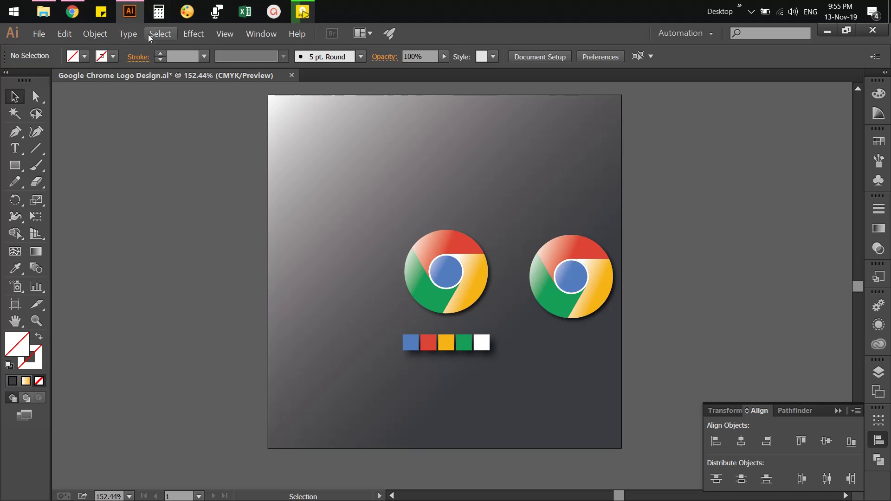
Unlock all objects and fill the background square with a flat dark grey library swatch.
click(95, 33)
click(111, 106)
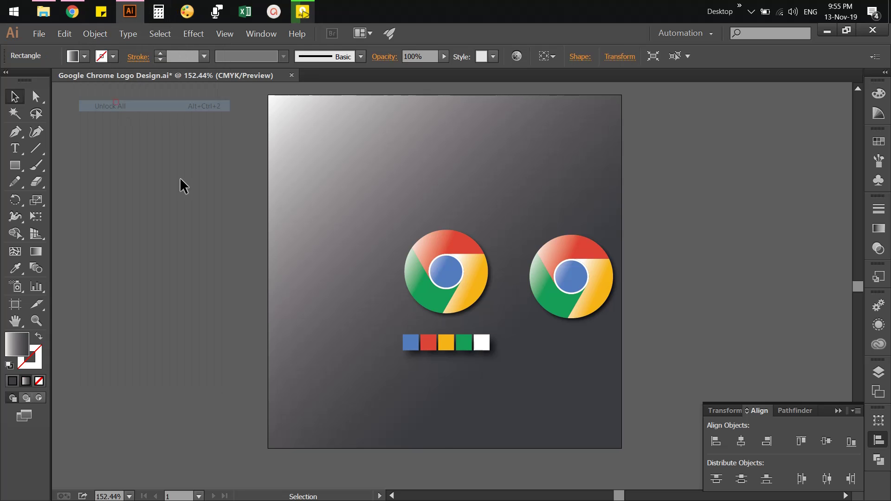
click(180, 179)
click(364, 171)
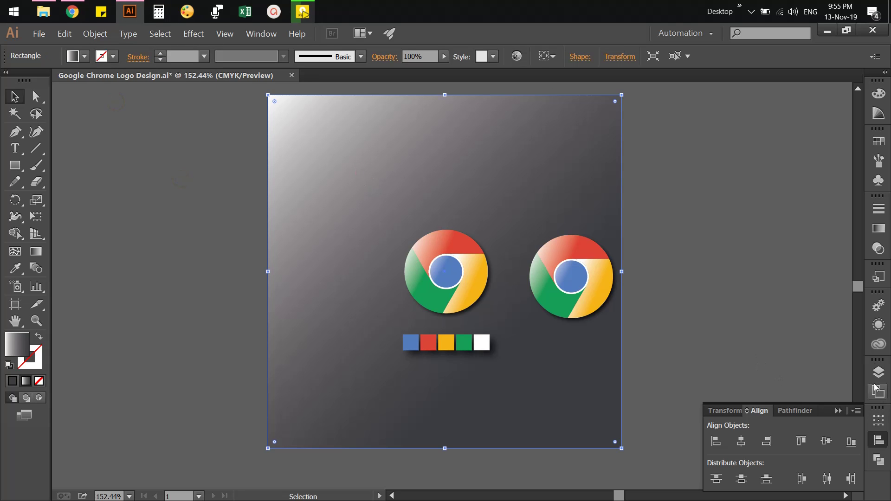
click(879, 344)
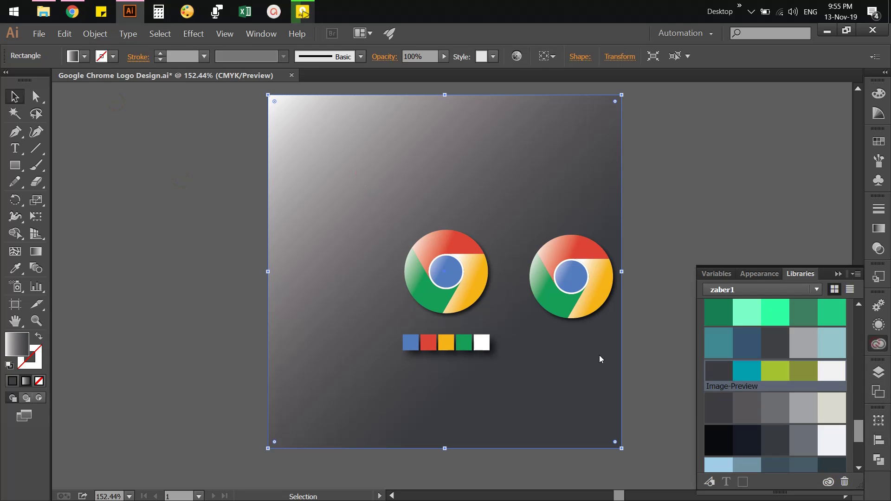
click(727, 404)
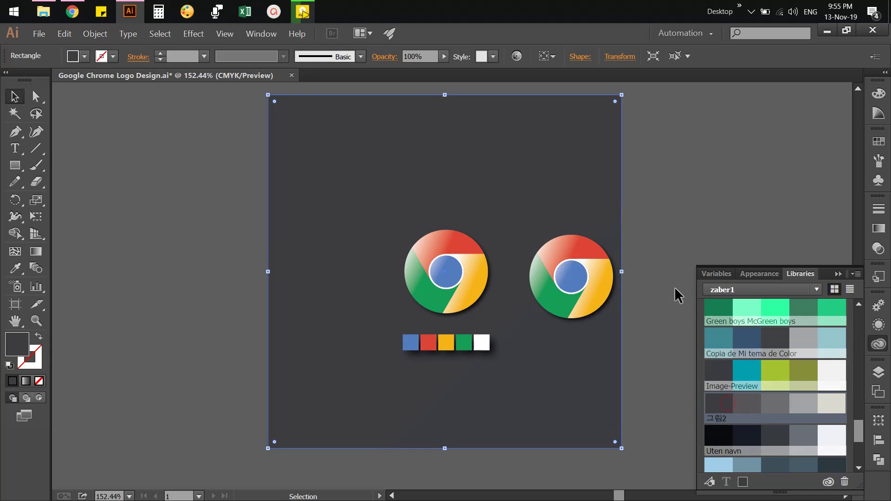
click(878, 344)
click(667, 266)
Centre the logo-and-swatches group horizontally and vertically on the artboard.
click(422, 271)
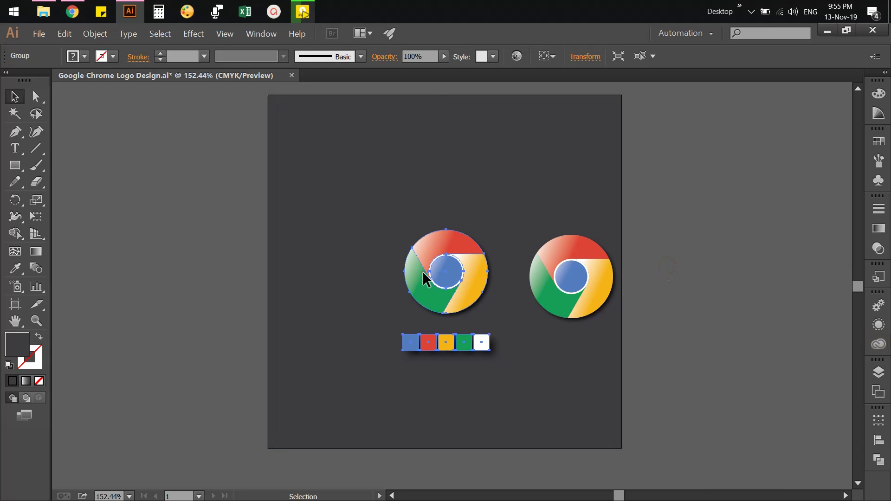
click(547, 56)
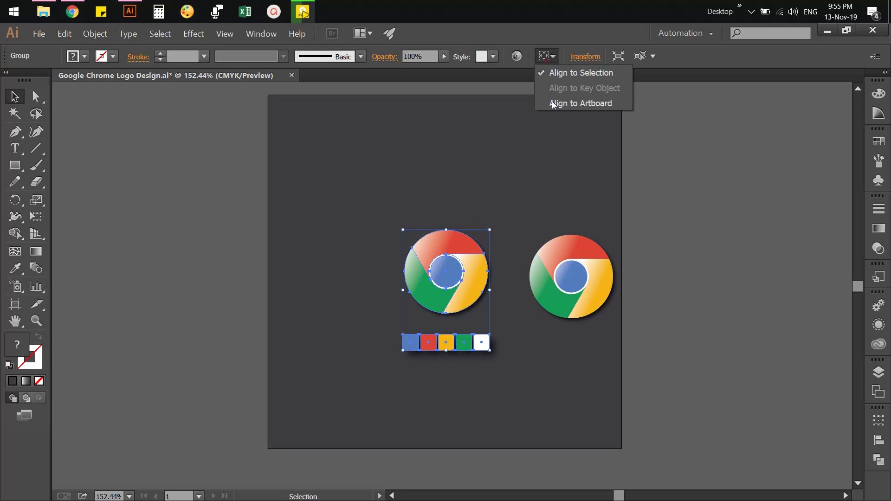
click(555, 102)
click(878, 440)
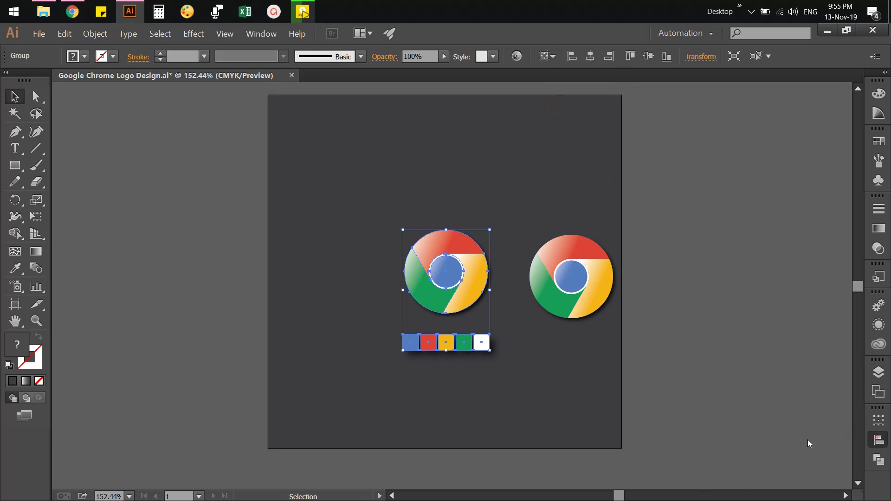
click(743, 442)
click(827, 442)
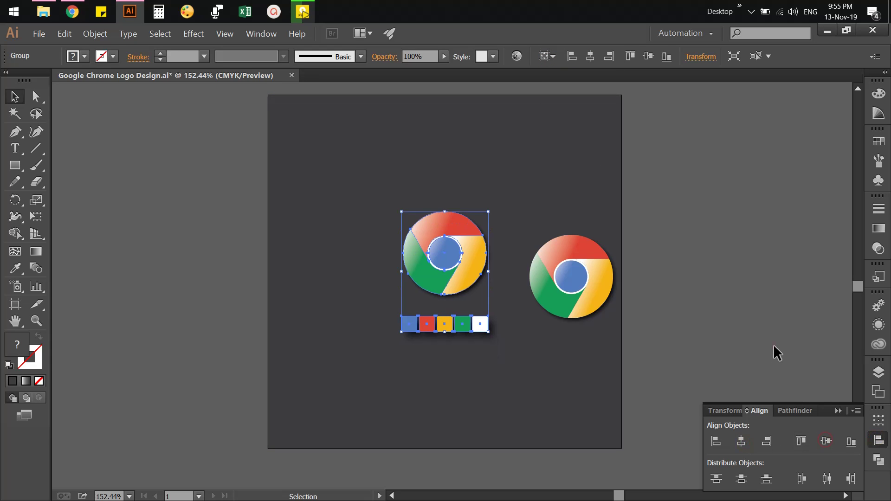
click(774, 346)
click(879, 440)
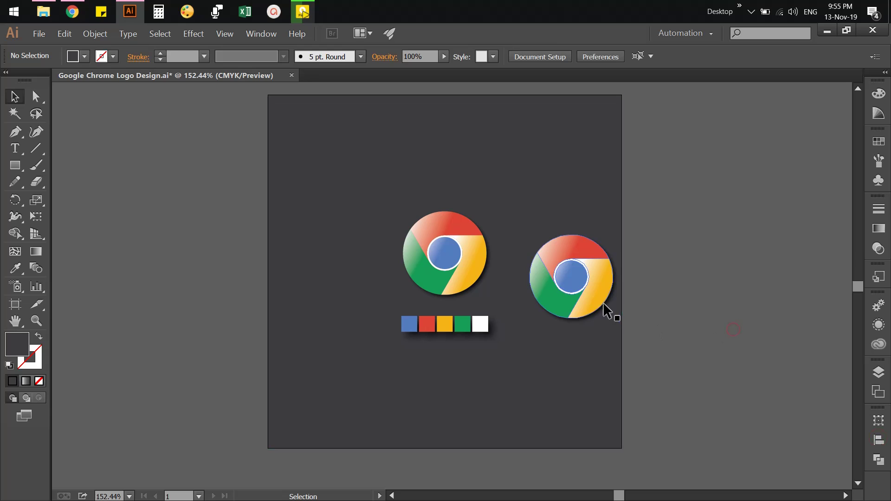
Give the duplicate logo on the right Multiply blend mode and 25% opacity in Transparency.
click(590, 296)
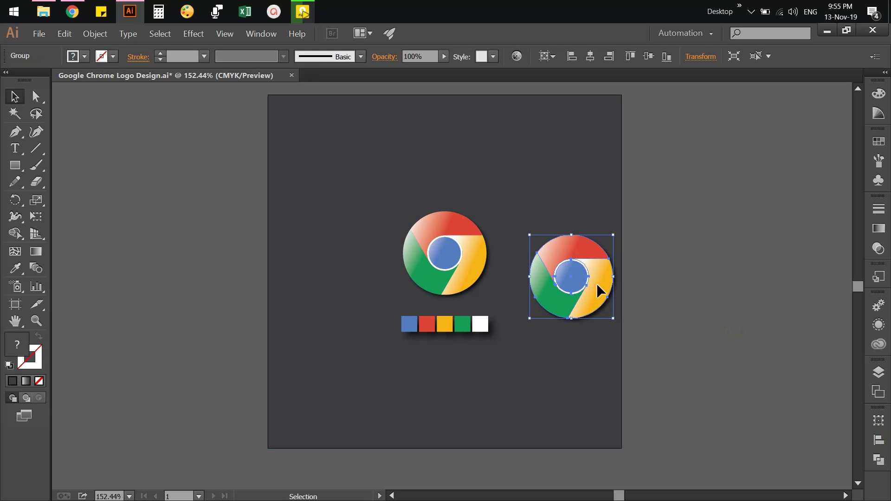
right_click(597, 291)
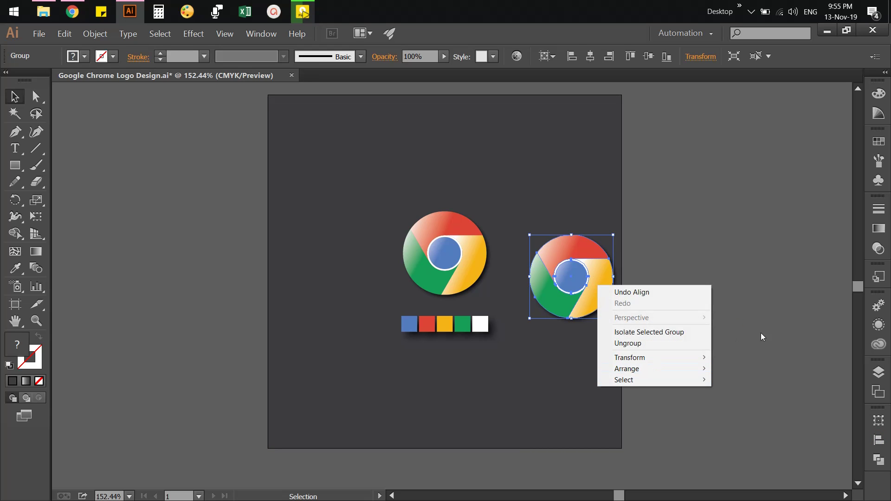
click(878, 251)
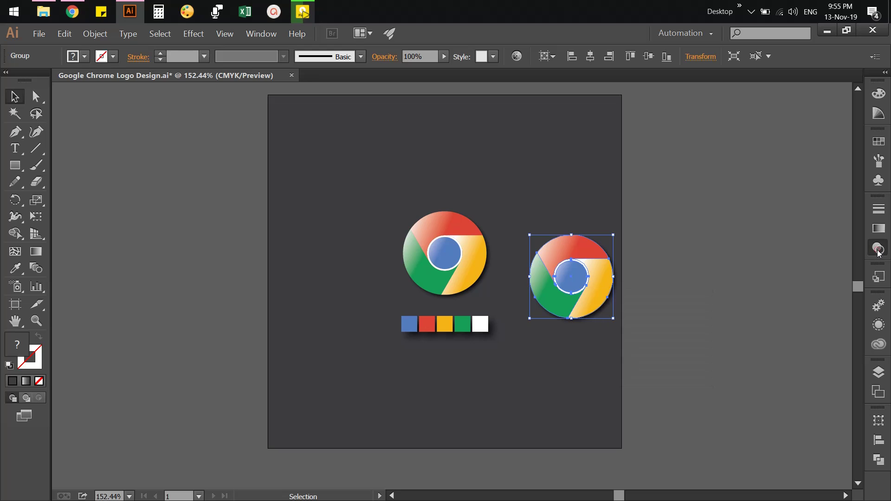
click(751, 216)
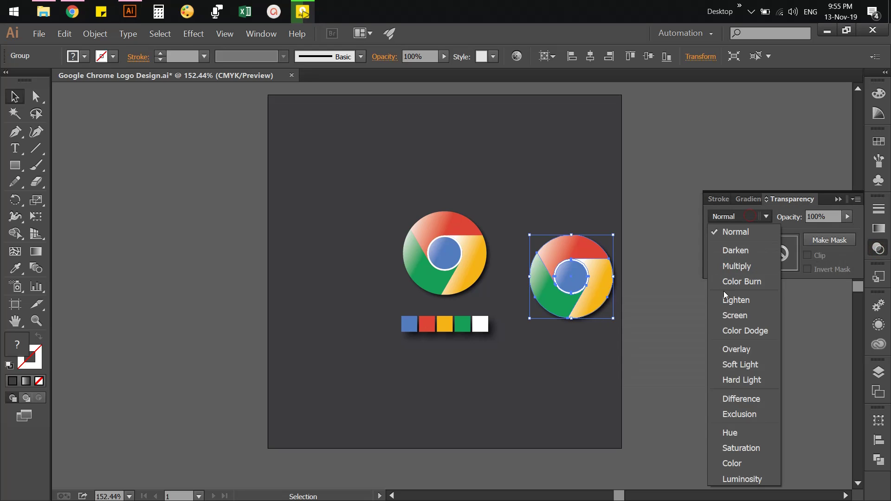
click(732, 271)
click(679, 316)
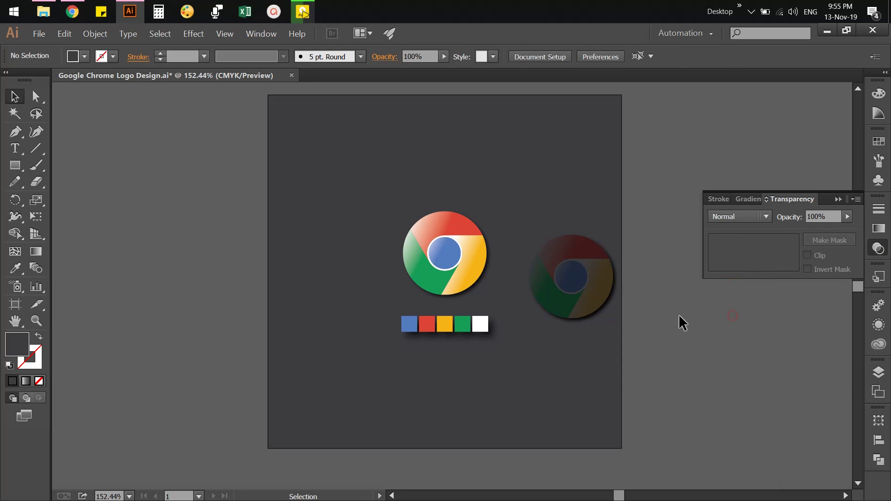
click(603, 287)
drag(848, 216, 803, 228)
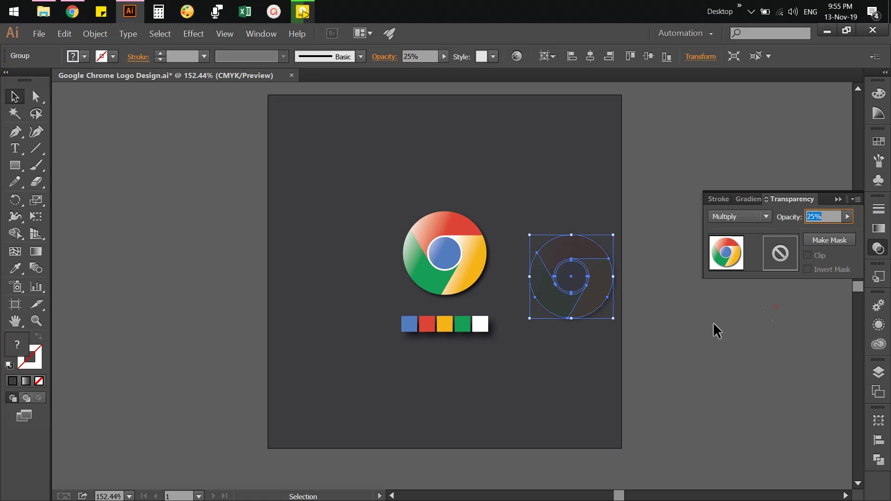
click(698, 322)
click(591, 301)
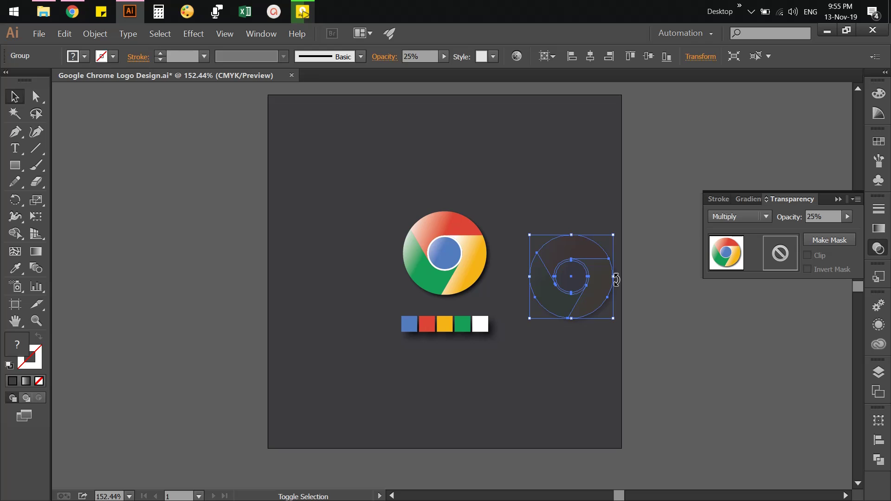
Enlarge the faint logo to fill the artboard and bring the main logo group to front.
drag(530, 277, 304, 288)
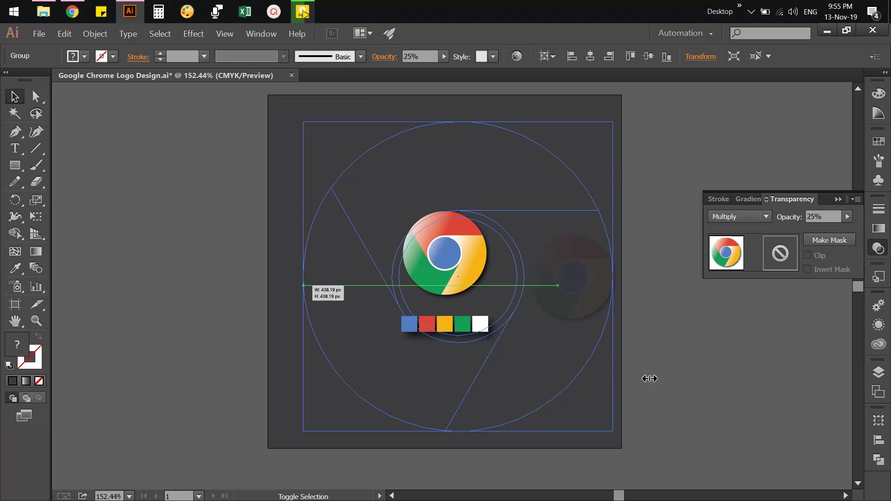
click(682, 365)
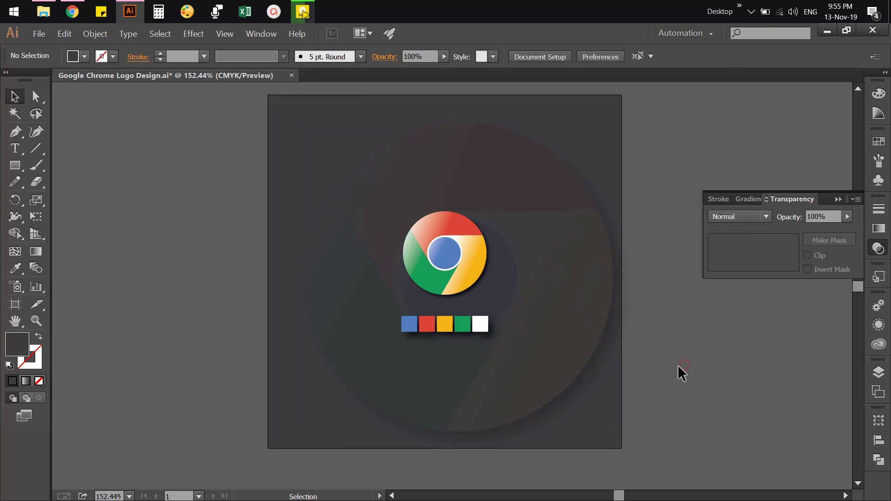
click(453, 253)
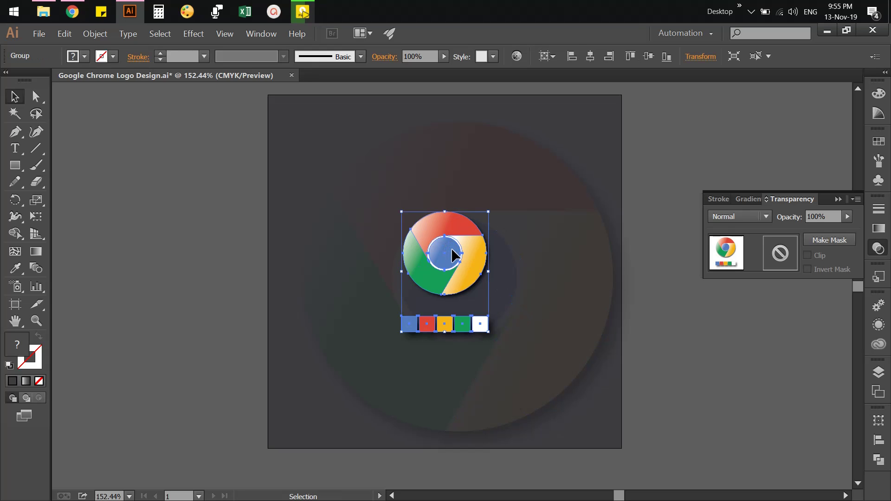
right_click(452, 250)
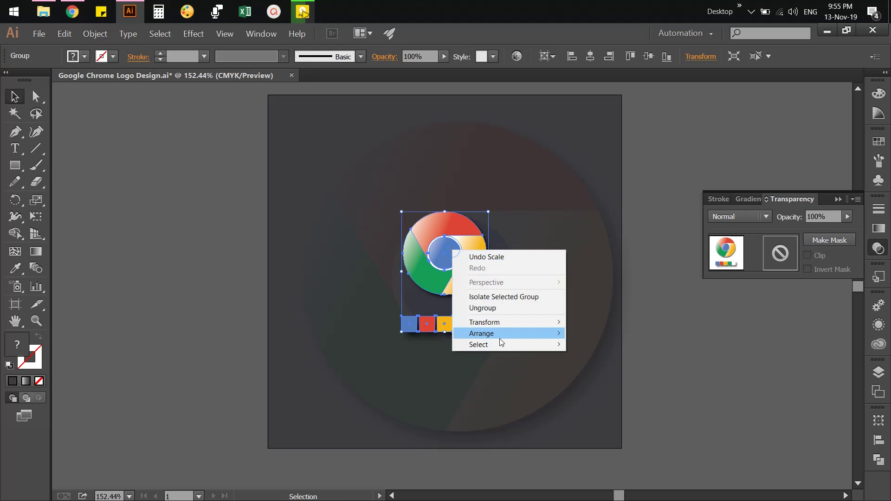
mouse_move(481, 333)
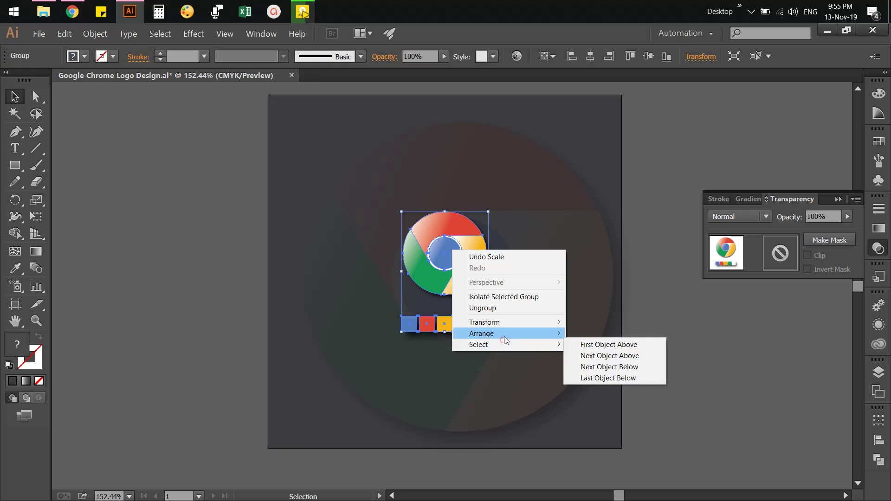
click(594, 334)
click(704, 356)
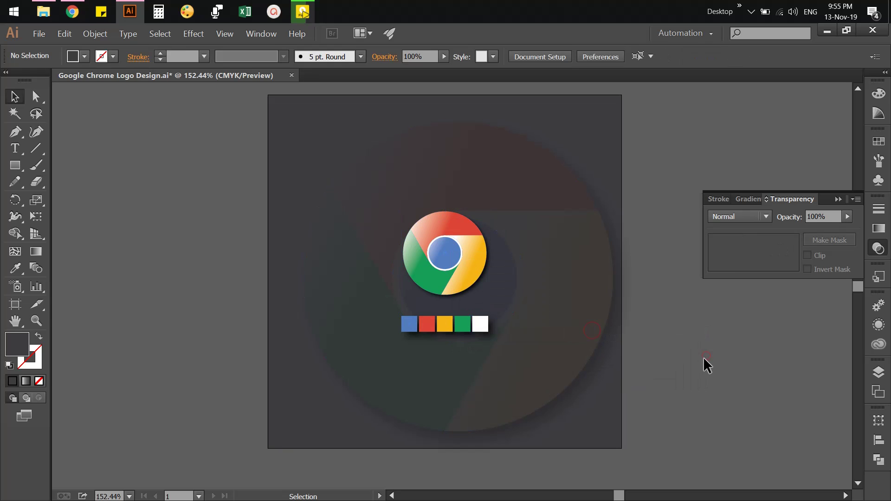
Shift the large faint logo down and right so it spills past the lower-right edge.
click(589, 279)
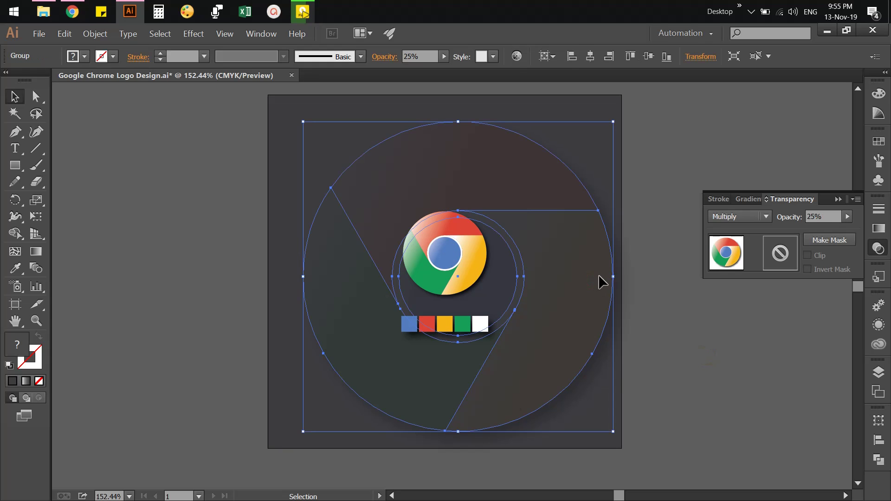
mouse_move(607, 293)
mouse_down()
mouse_move(658, 321)
mouse_move(646, 321)
mouse_up()
click(735, 353)
scroll(734, 351, down, 2)
click(701, 360)
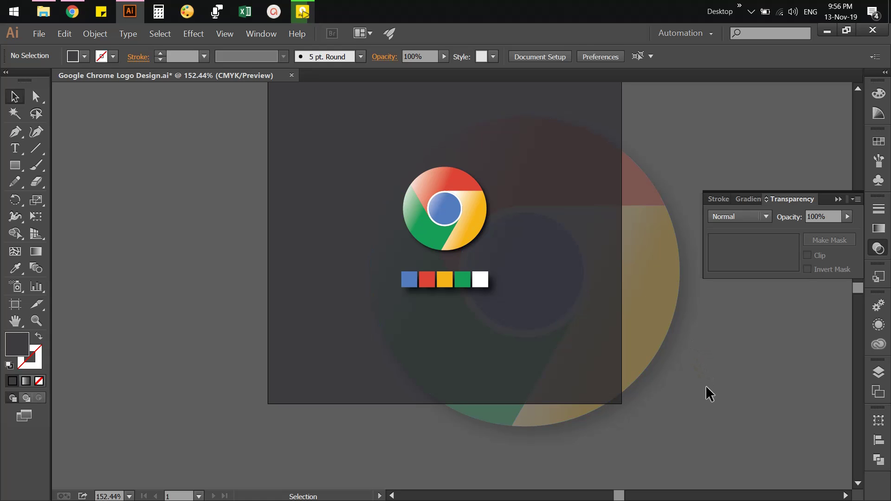
click(879, 248)
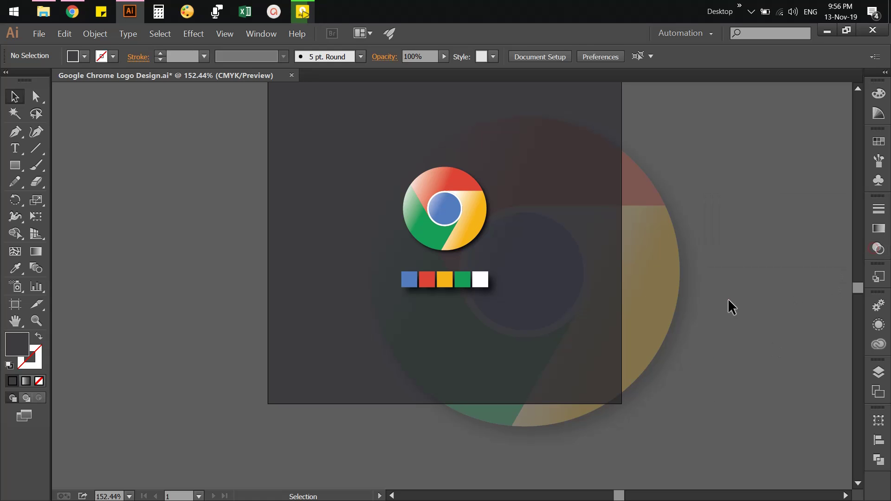
scroll(729, 301, up, 2)
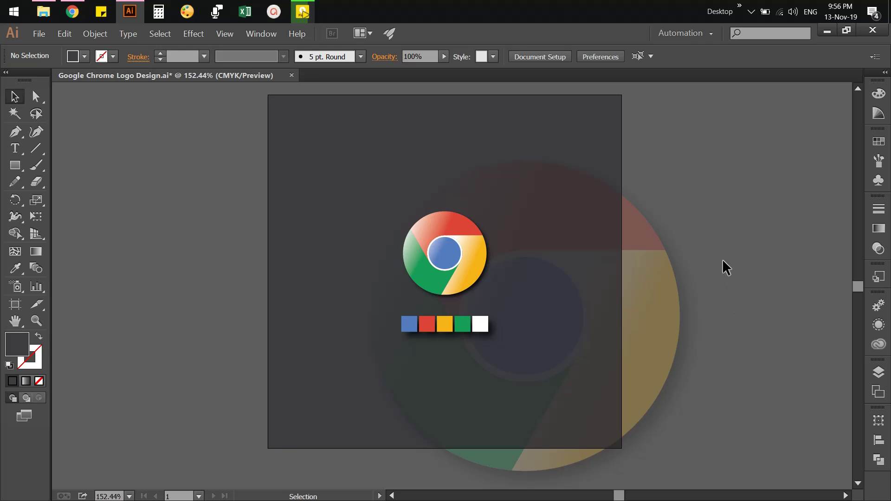
Use Shape Builder to delete the faint logo slices hanging outside the dark grey square.
drag(723, 260, 566, 360)
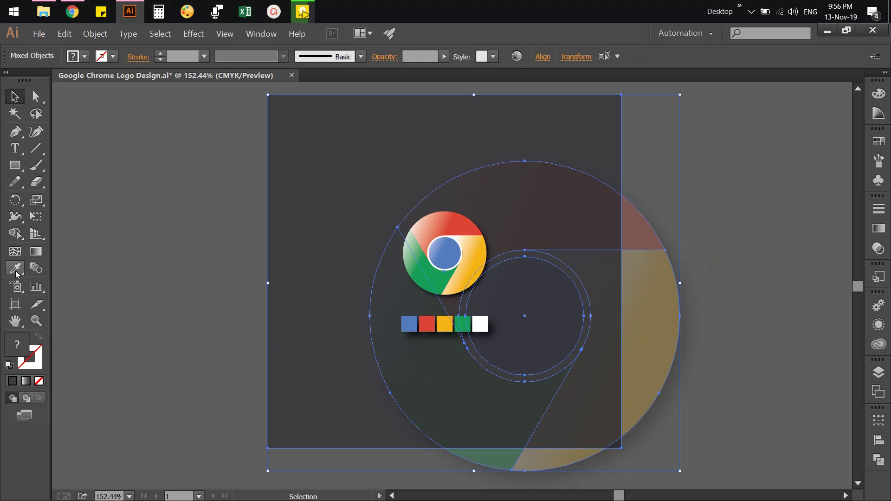
click(16, 234)
scroll(511, 307, down, 1)
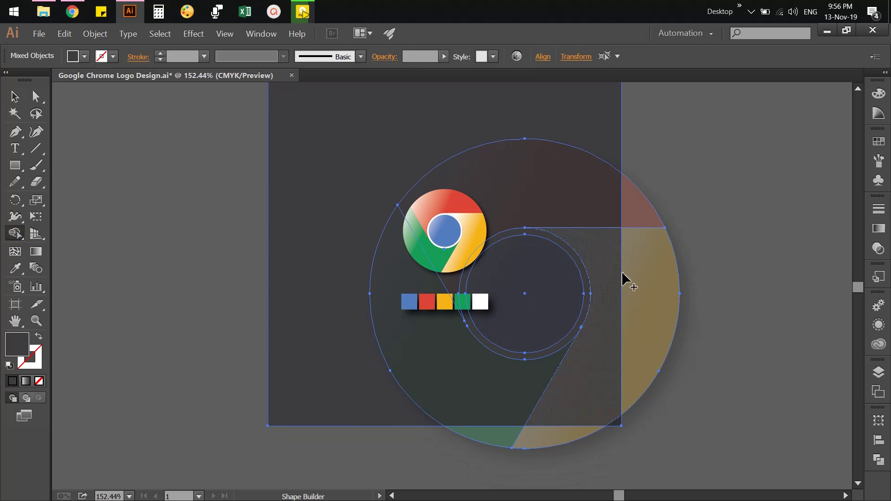
mouse_move(646, 183)
mouse_down()
mouse_move(657, 297)
mouse_move(635, 400)
mouse_up()
drag(461, 444, 620, 444)
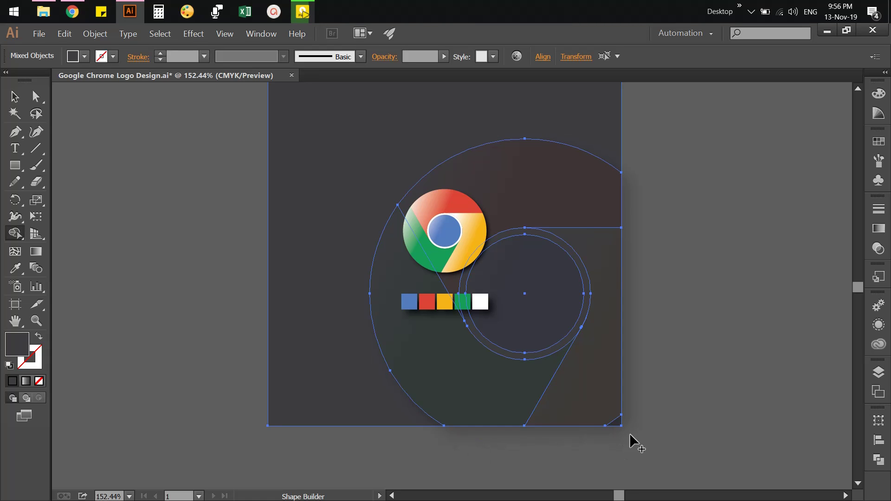
click(14, 97)
click(173, 224)
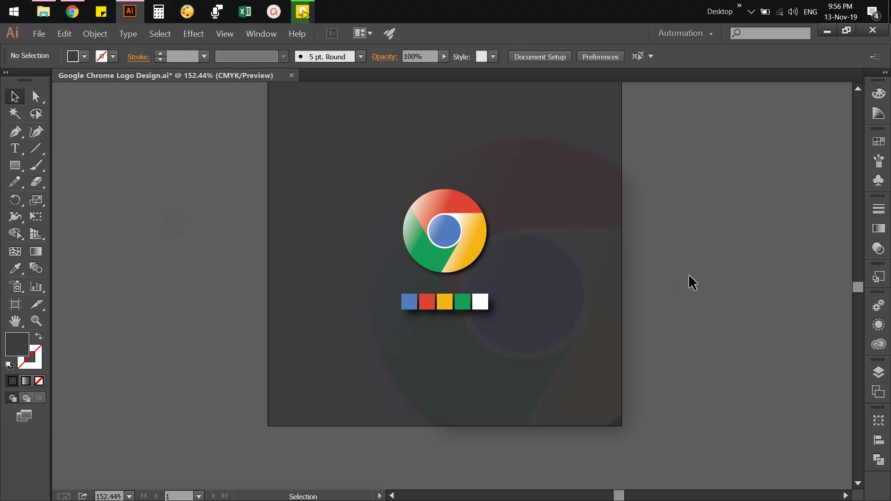
scroll(183, 232, up, 2)
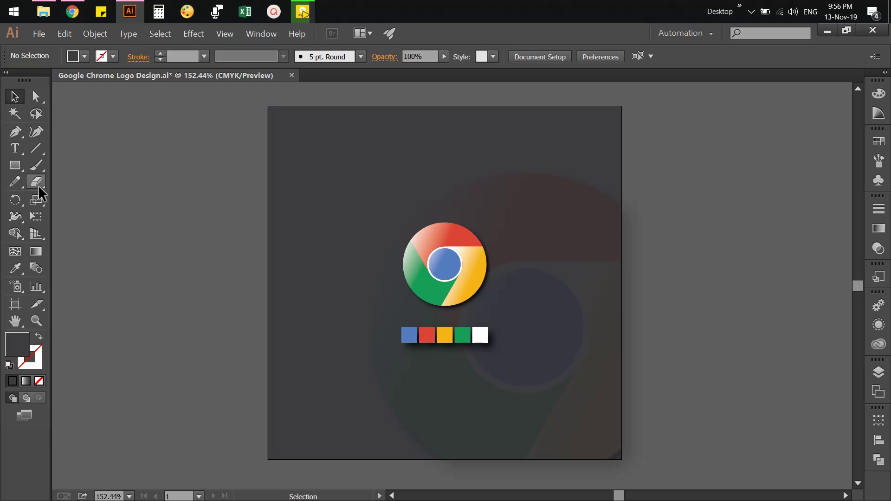
Export the artwork as a PNG named 'Google Chrome Logo Design' at 300 ppi.
key(a)
click(38, 34)
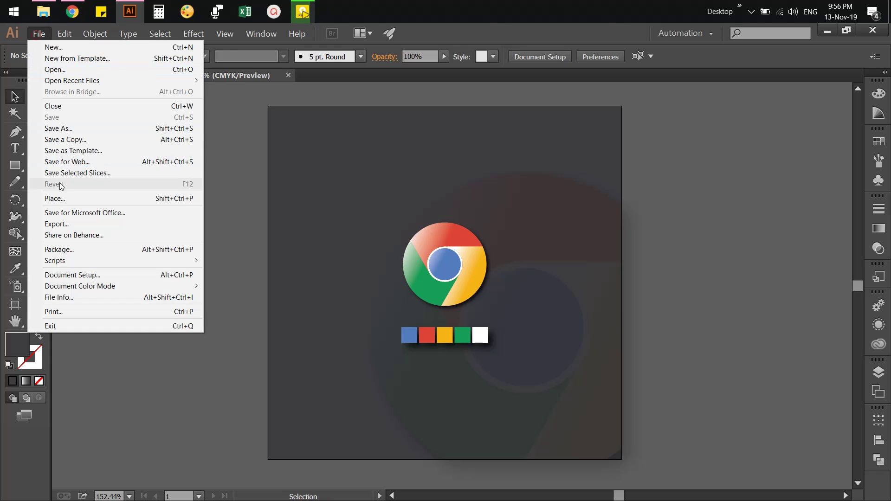
click(57, 223)
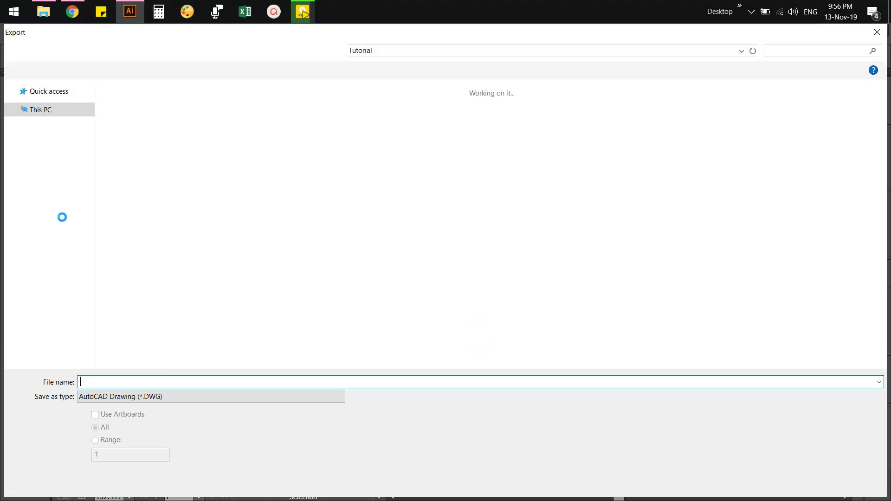
click(219, 394)
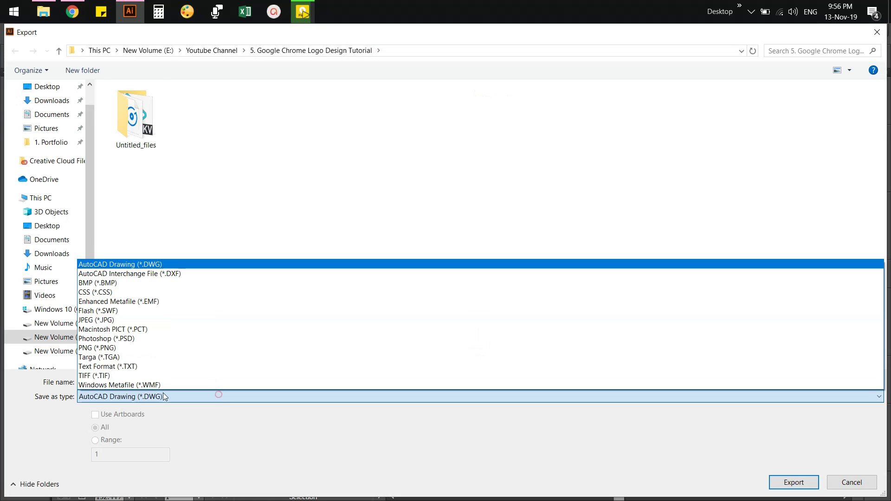
click(130, 346)
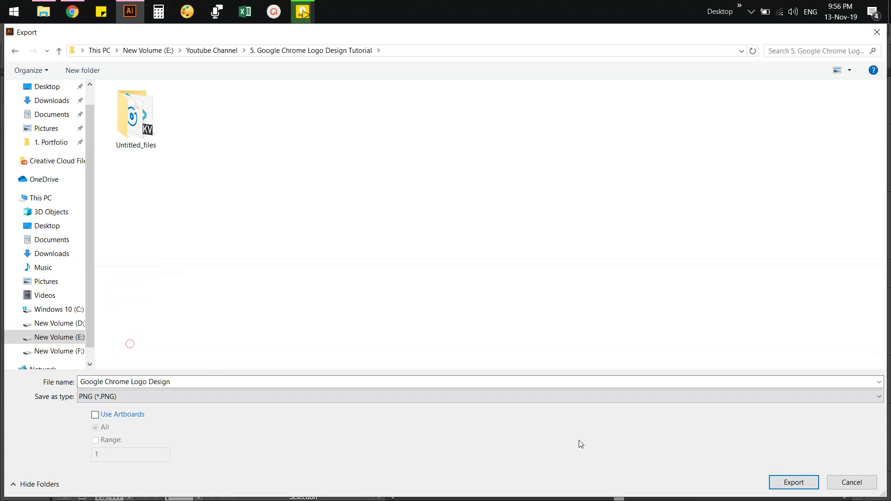
click(805, 488)
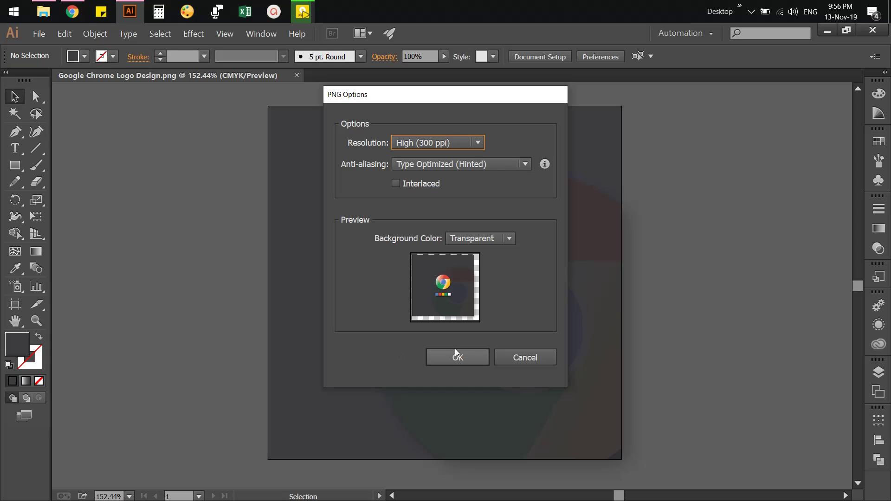
click(511, 360)
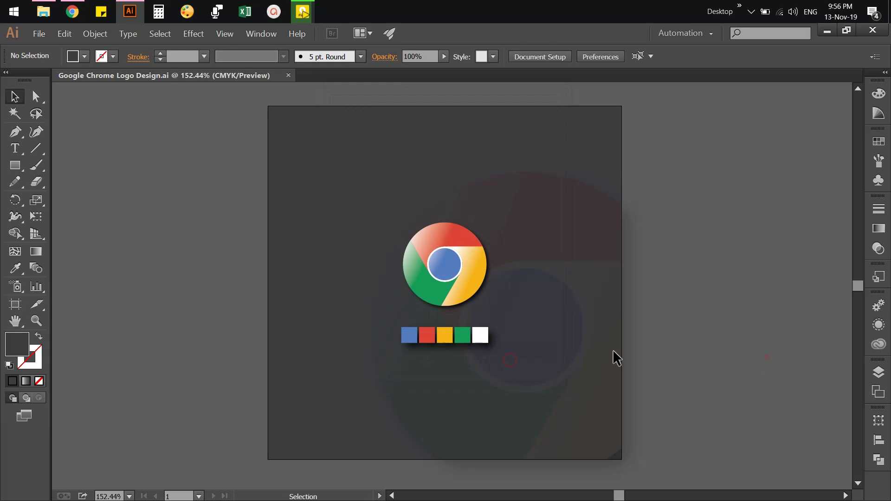
click(589, 352)
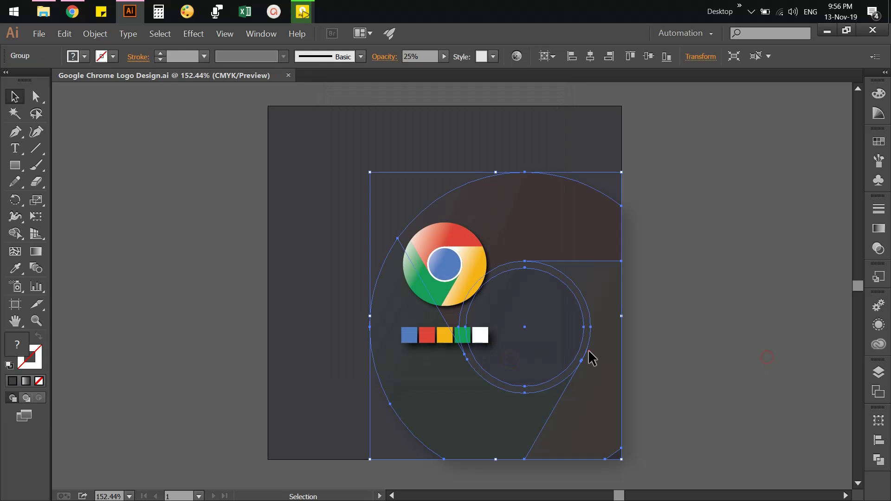
Hide the faint background logo's drop shadow in Appearance and save the document.
click(879, 325)
click(709, 351)
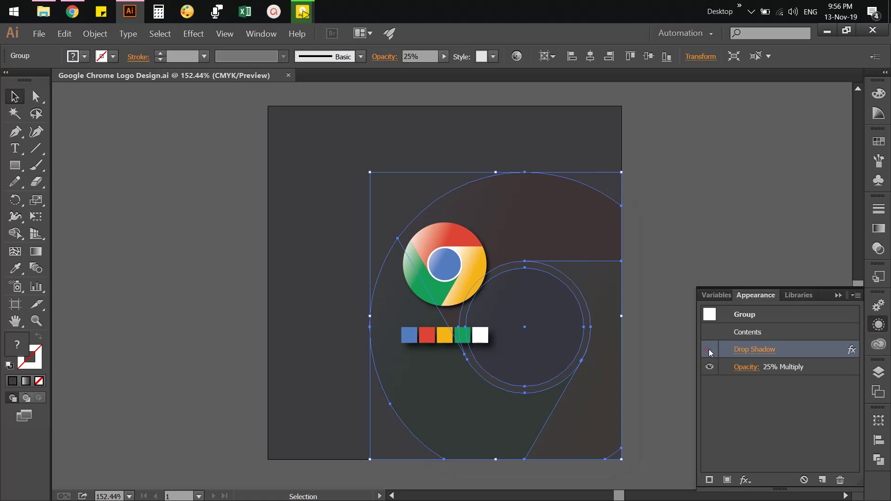
click(701, 305)
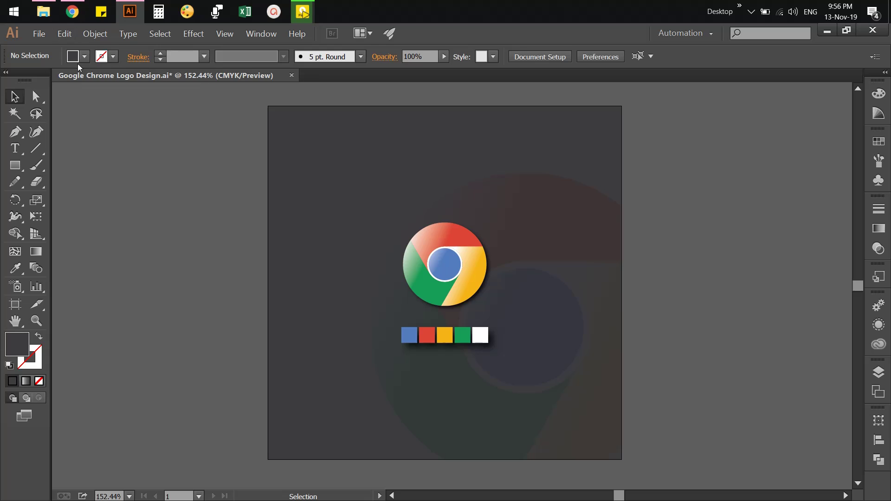
key(ctrl+s)
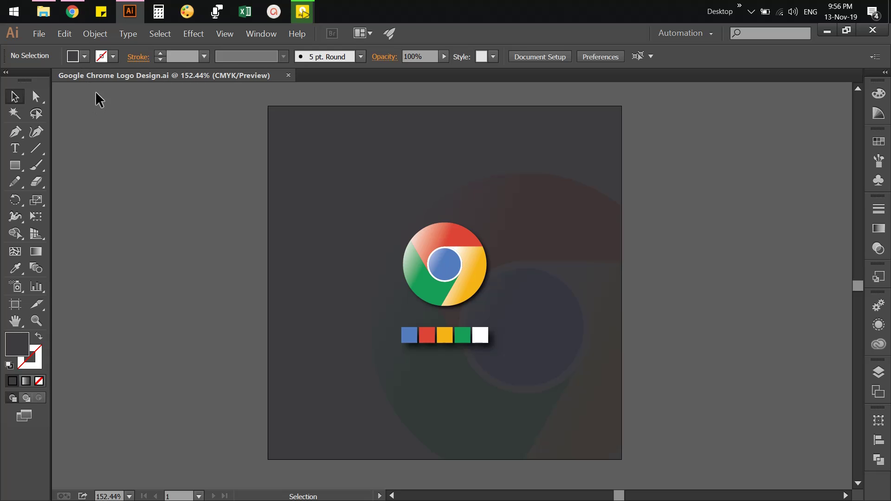
Re-export the 'Google Chrome Logo Design' PNG, overwriting the existing file.
click(42, 37)
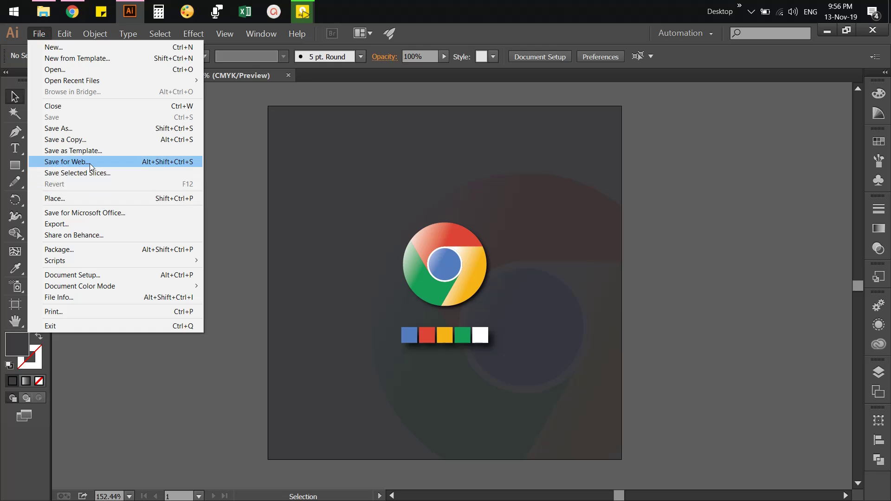
click(70, 225)
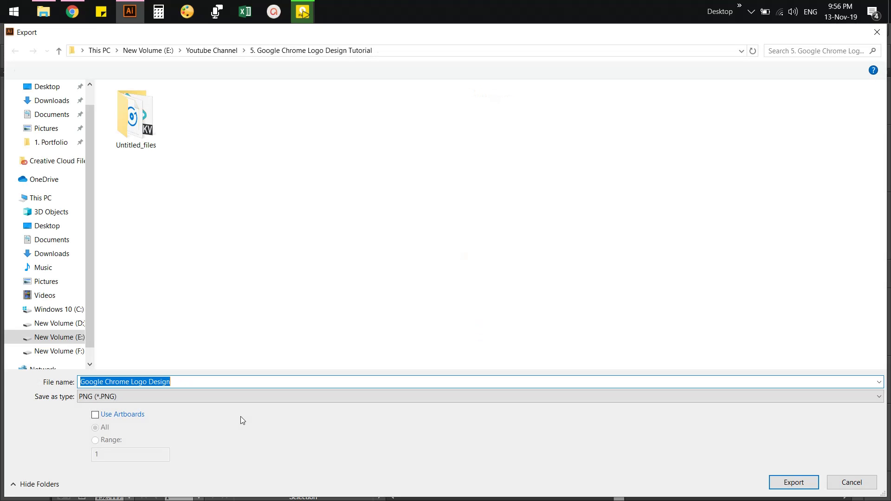
click(791, 483)
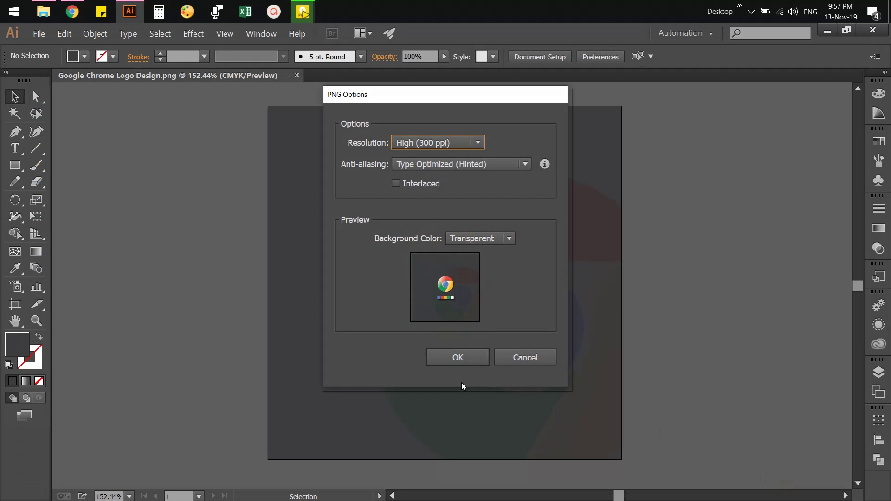
click(466, 361)
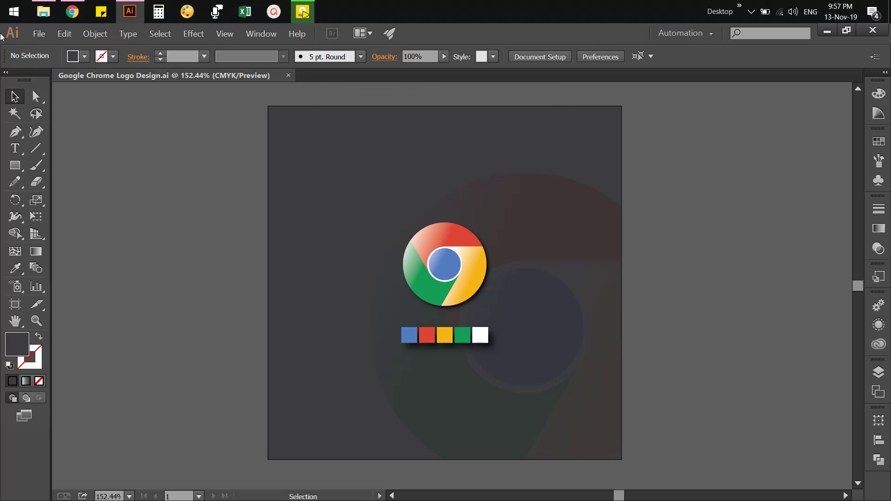
View the exported 2083×2083 Chrome logo PNG in Picasa, zoomed in, then close it.
click(46, 19)
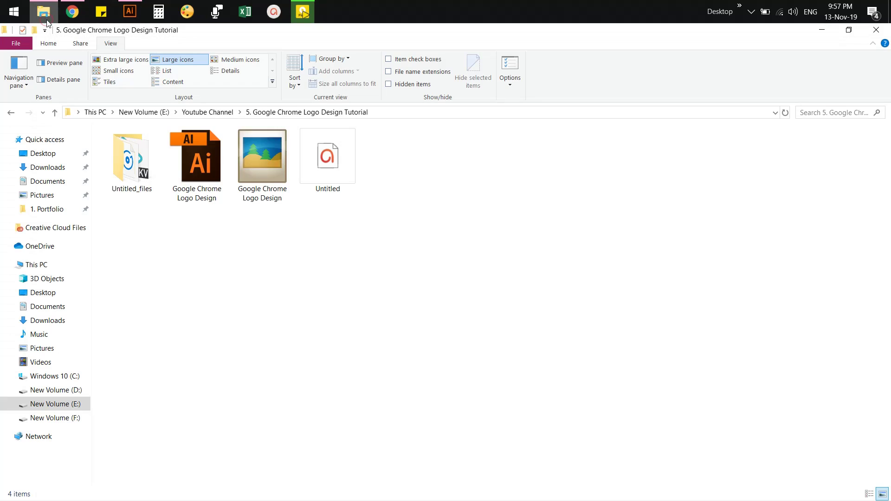
double_click(277, 180)
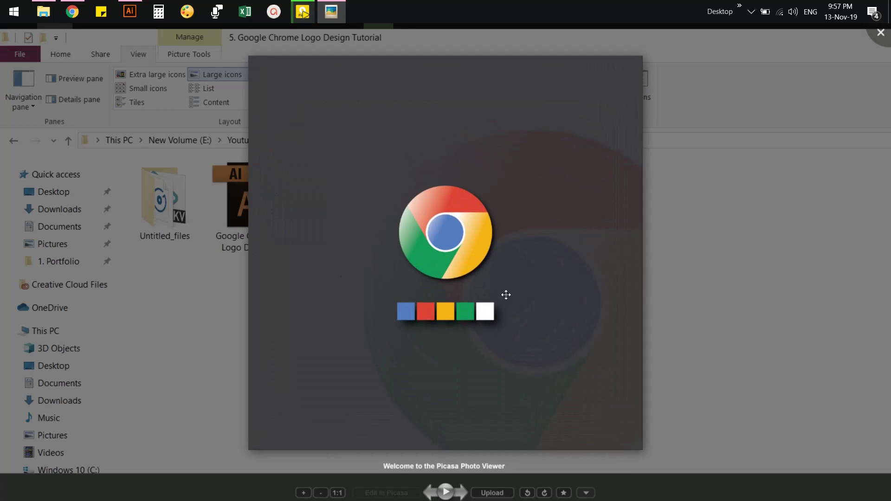
scroll(594, 315, up, 2)
scroll(457, 224, up, 1)
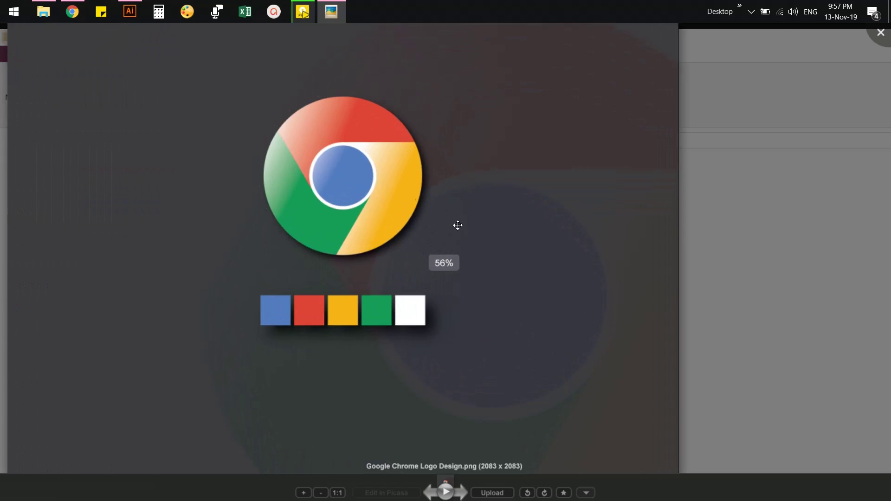
drag(457, 225, 573, 300)
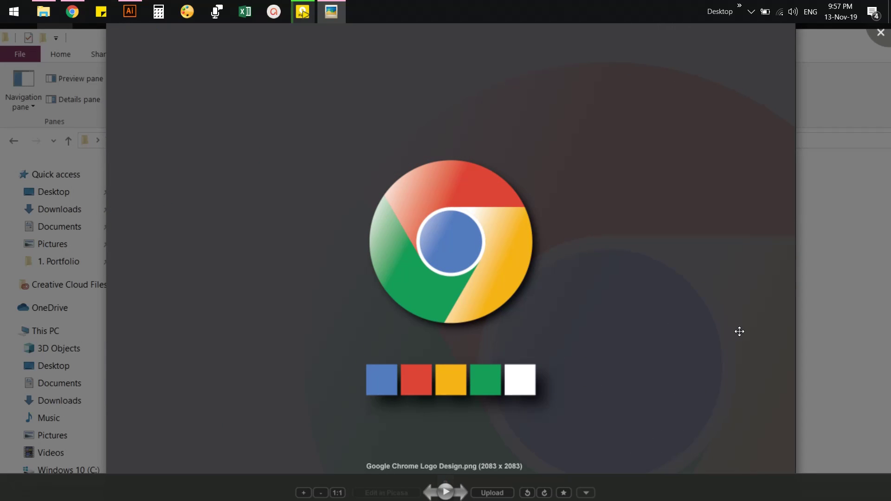
click(880, 37)
click(422, 321)
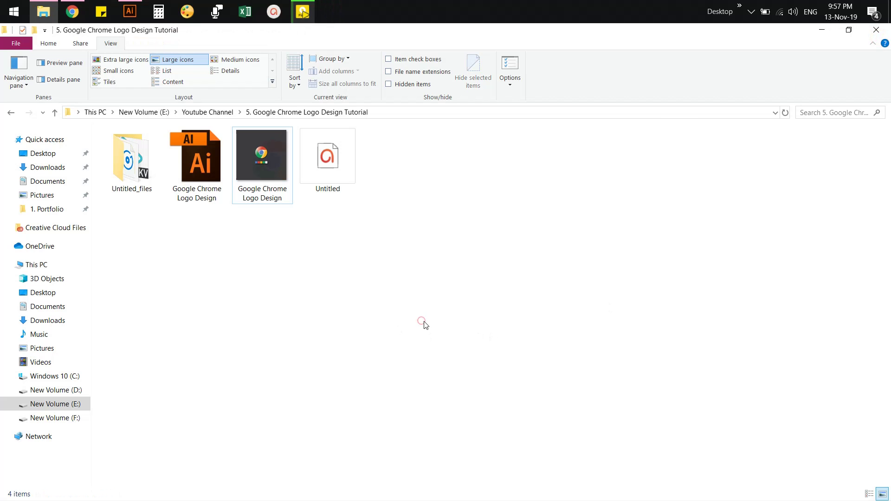
click(887, 14)
Refresh the Windows desktop twice, then bring the Illustrator Chrome logo document back to front.
click(888, 16)
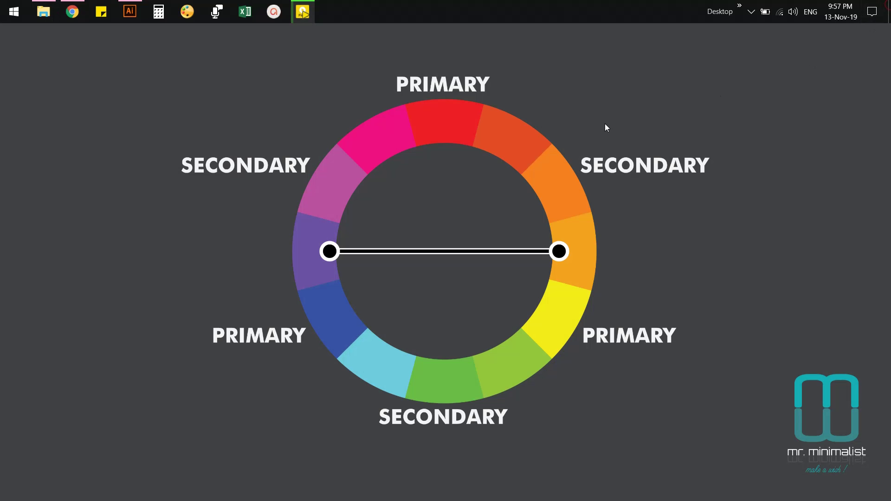
right_click(607, 94)
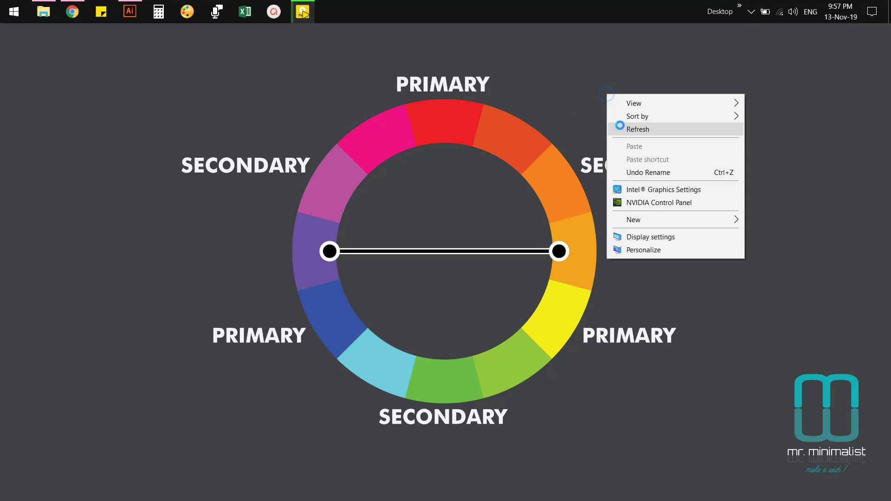
click(620, 126)
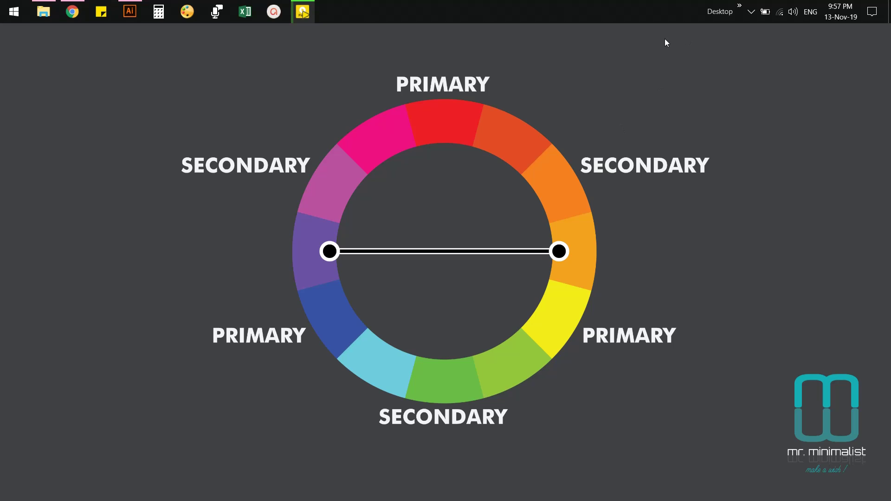
right_click(648, 43)
click(666, 74)
click(130, 11)
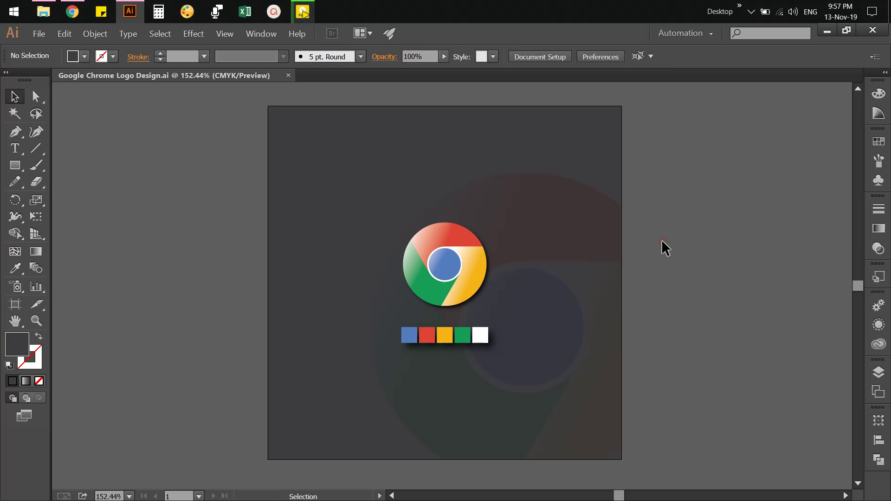